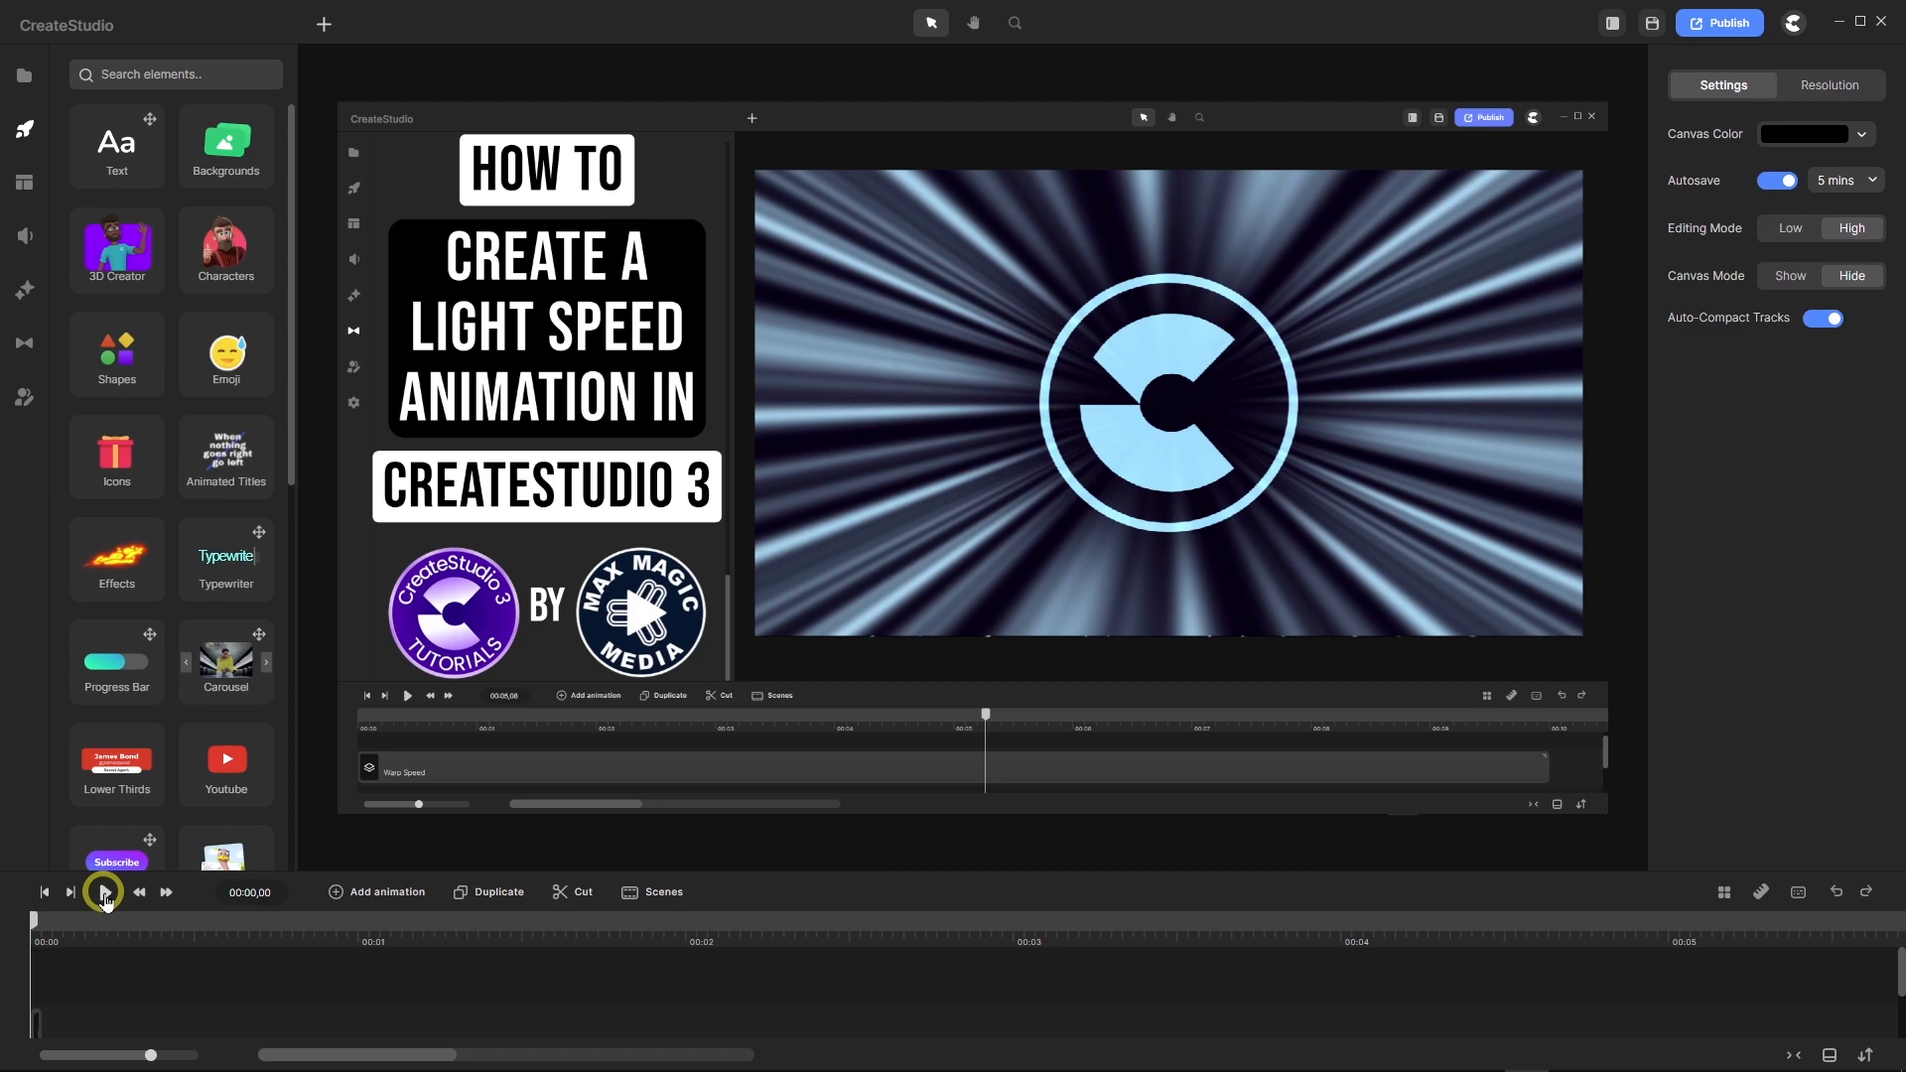
Step: Preview the finished Light Speed Animation and select its group on the timeline
{"action": "left_click", "coordinate": [106, 894]}
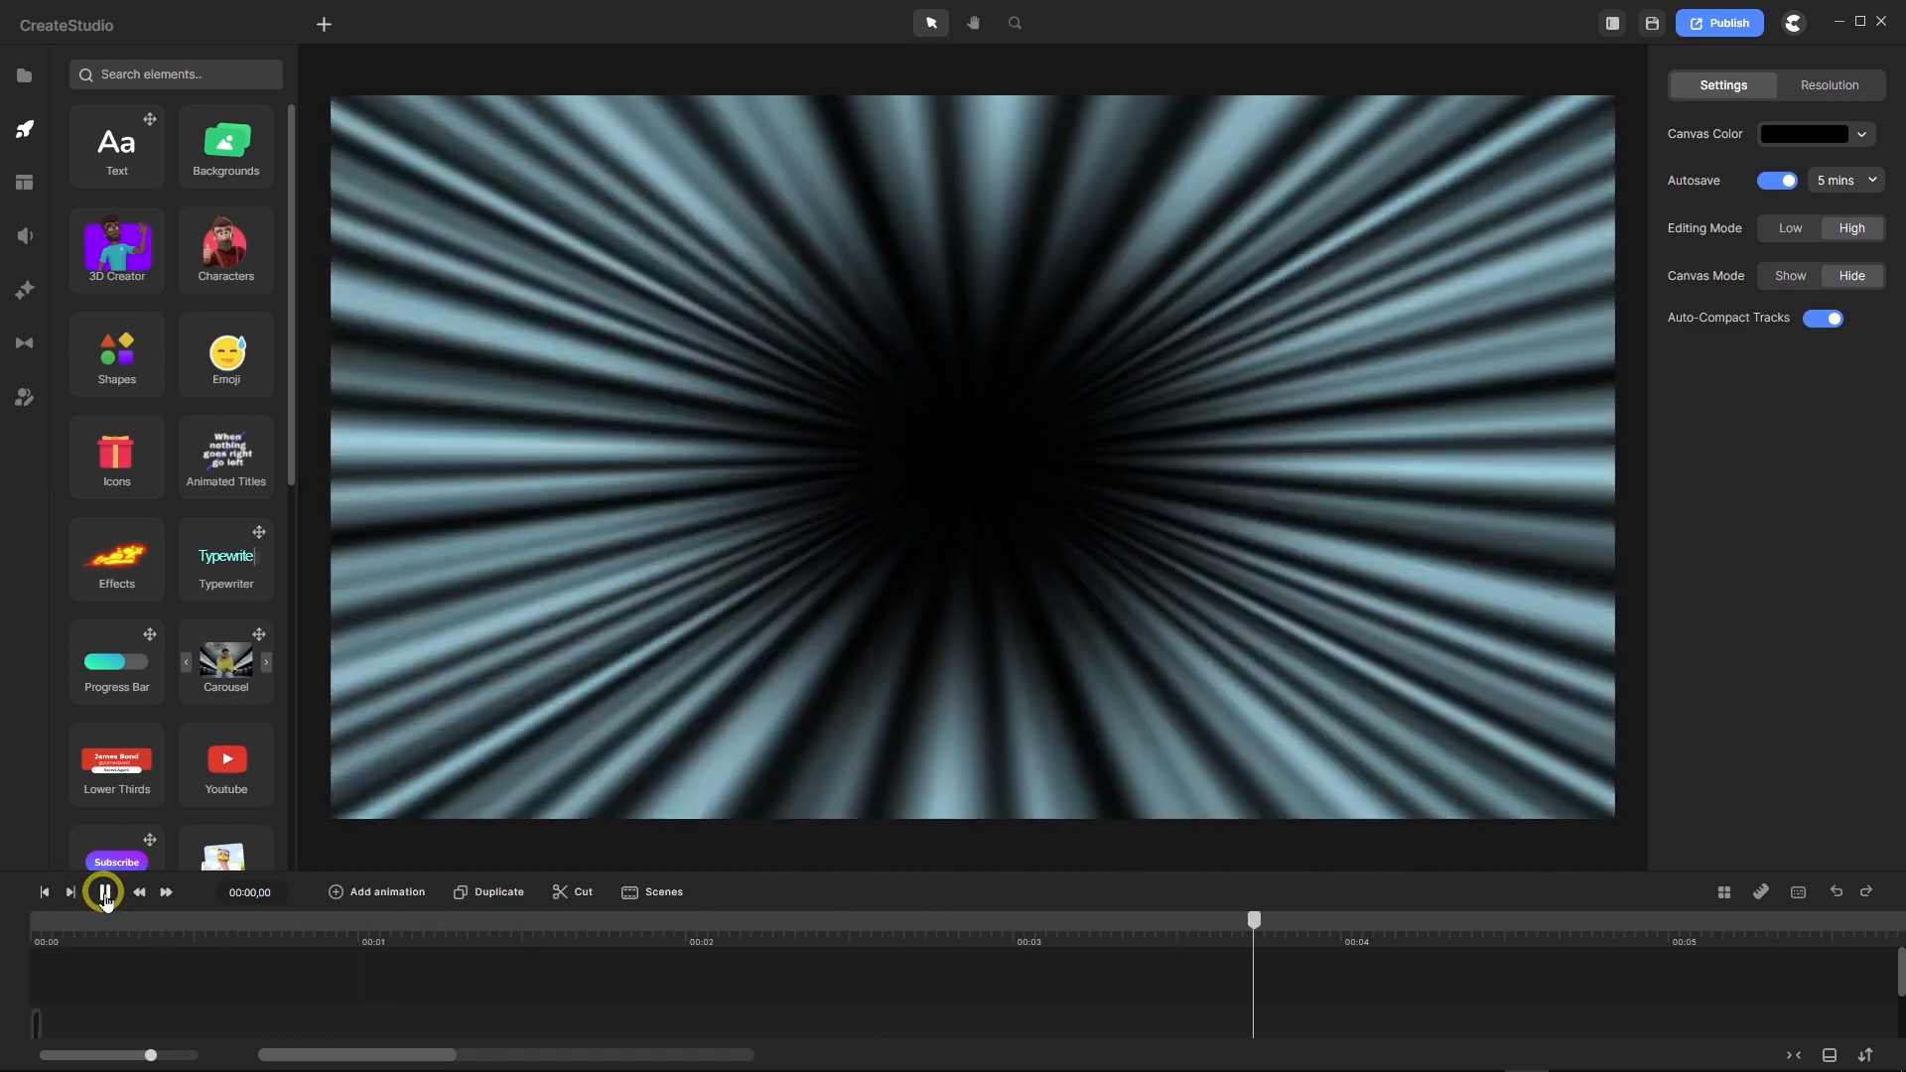
{"action": "left_click", "coordinate": [106, 893]}
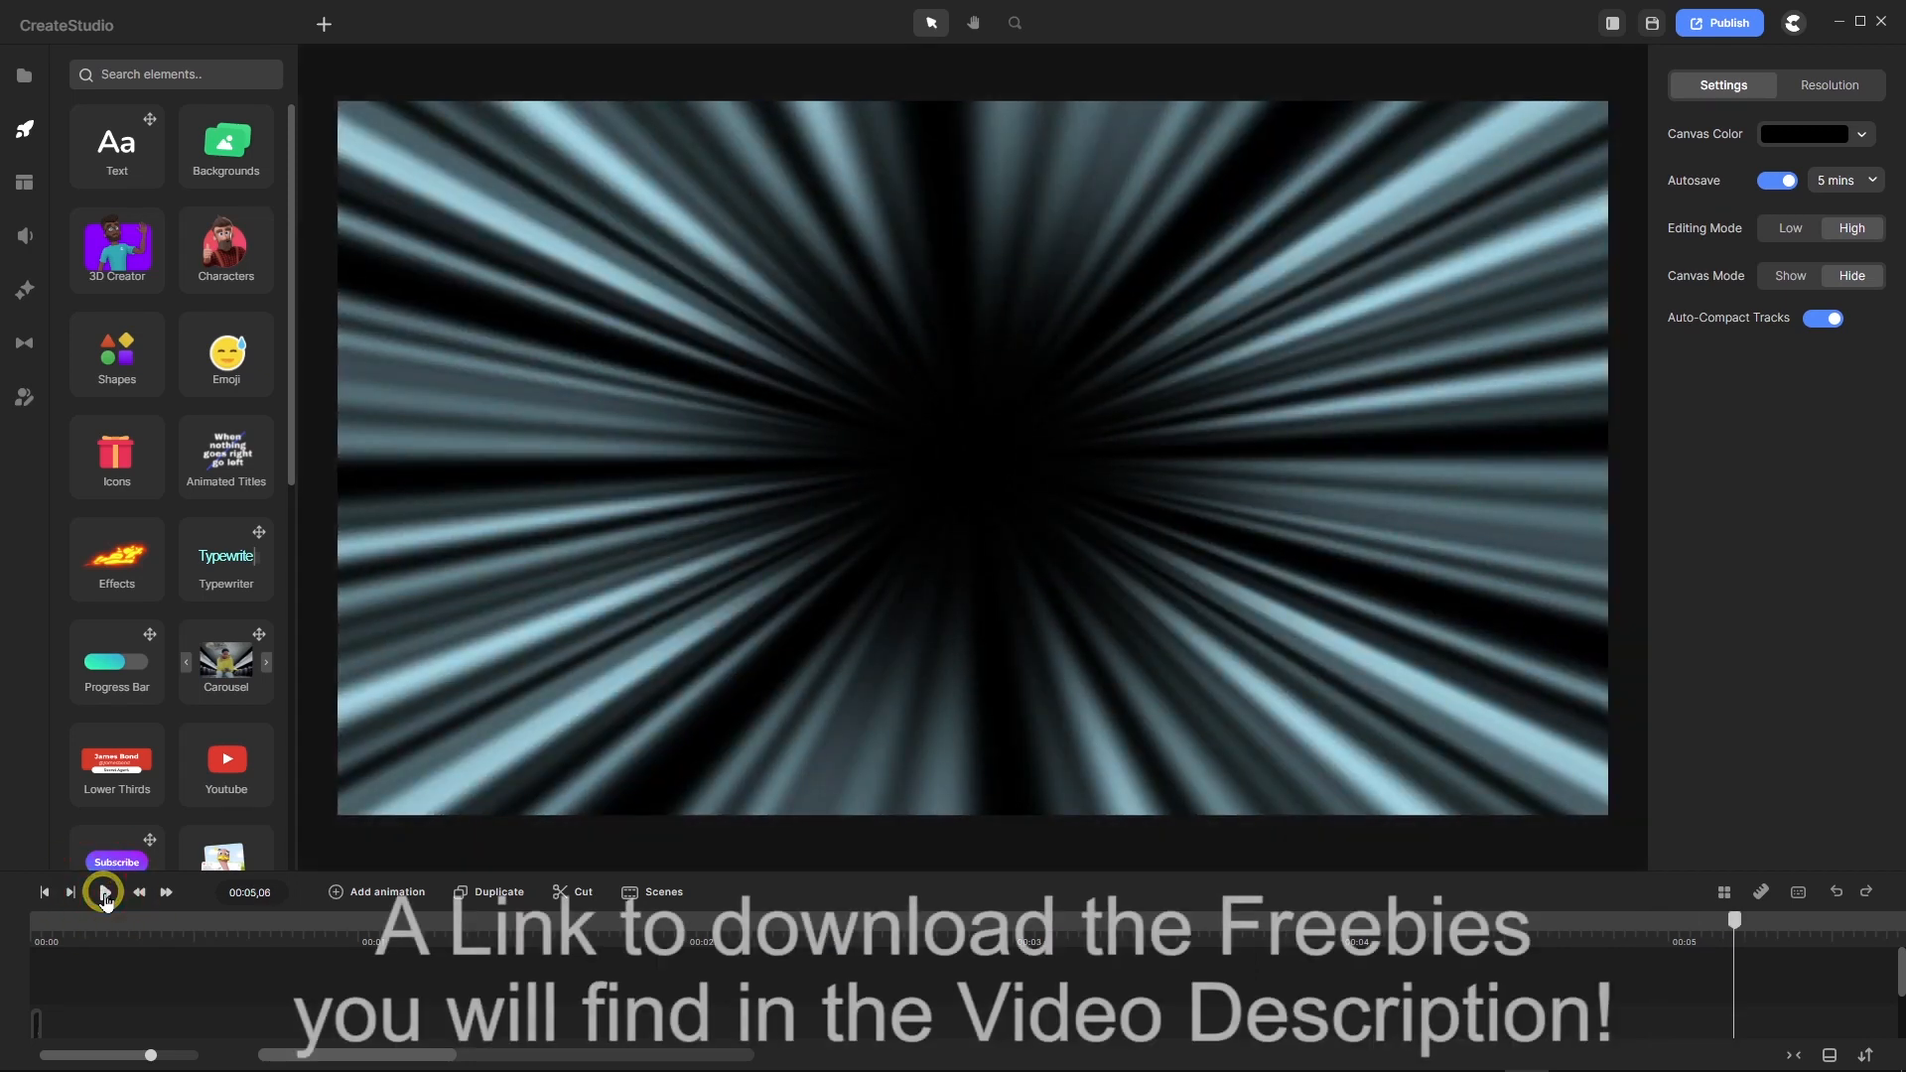
{"action": "left_click", "coordinate": [217, 993]}
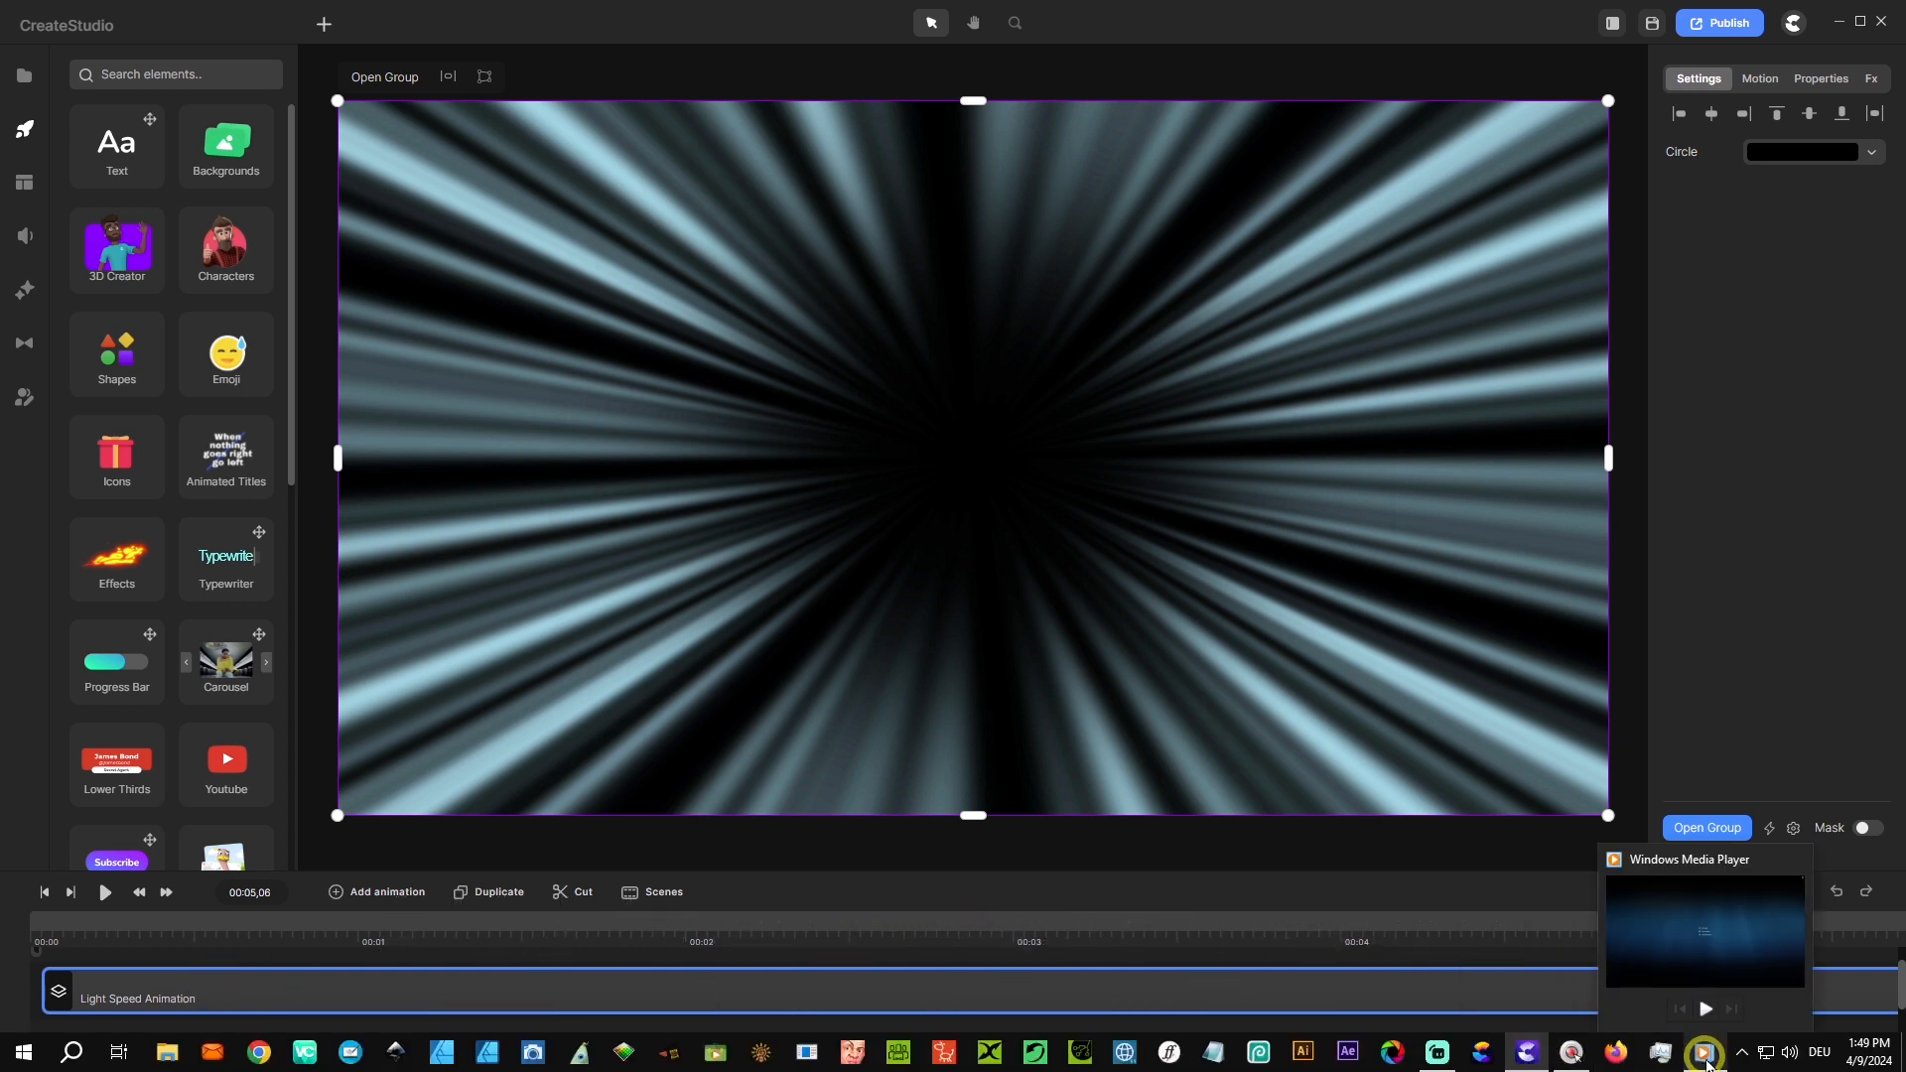
Step: Switch to Windows Media Player, watch part of the Space Gate video, and close the player
{"action": "left_click", "coordinate": [1704, 1057]}
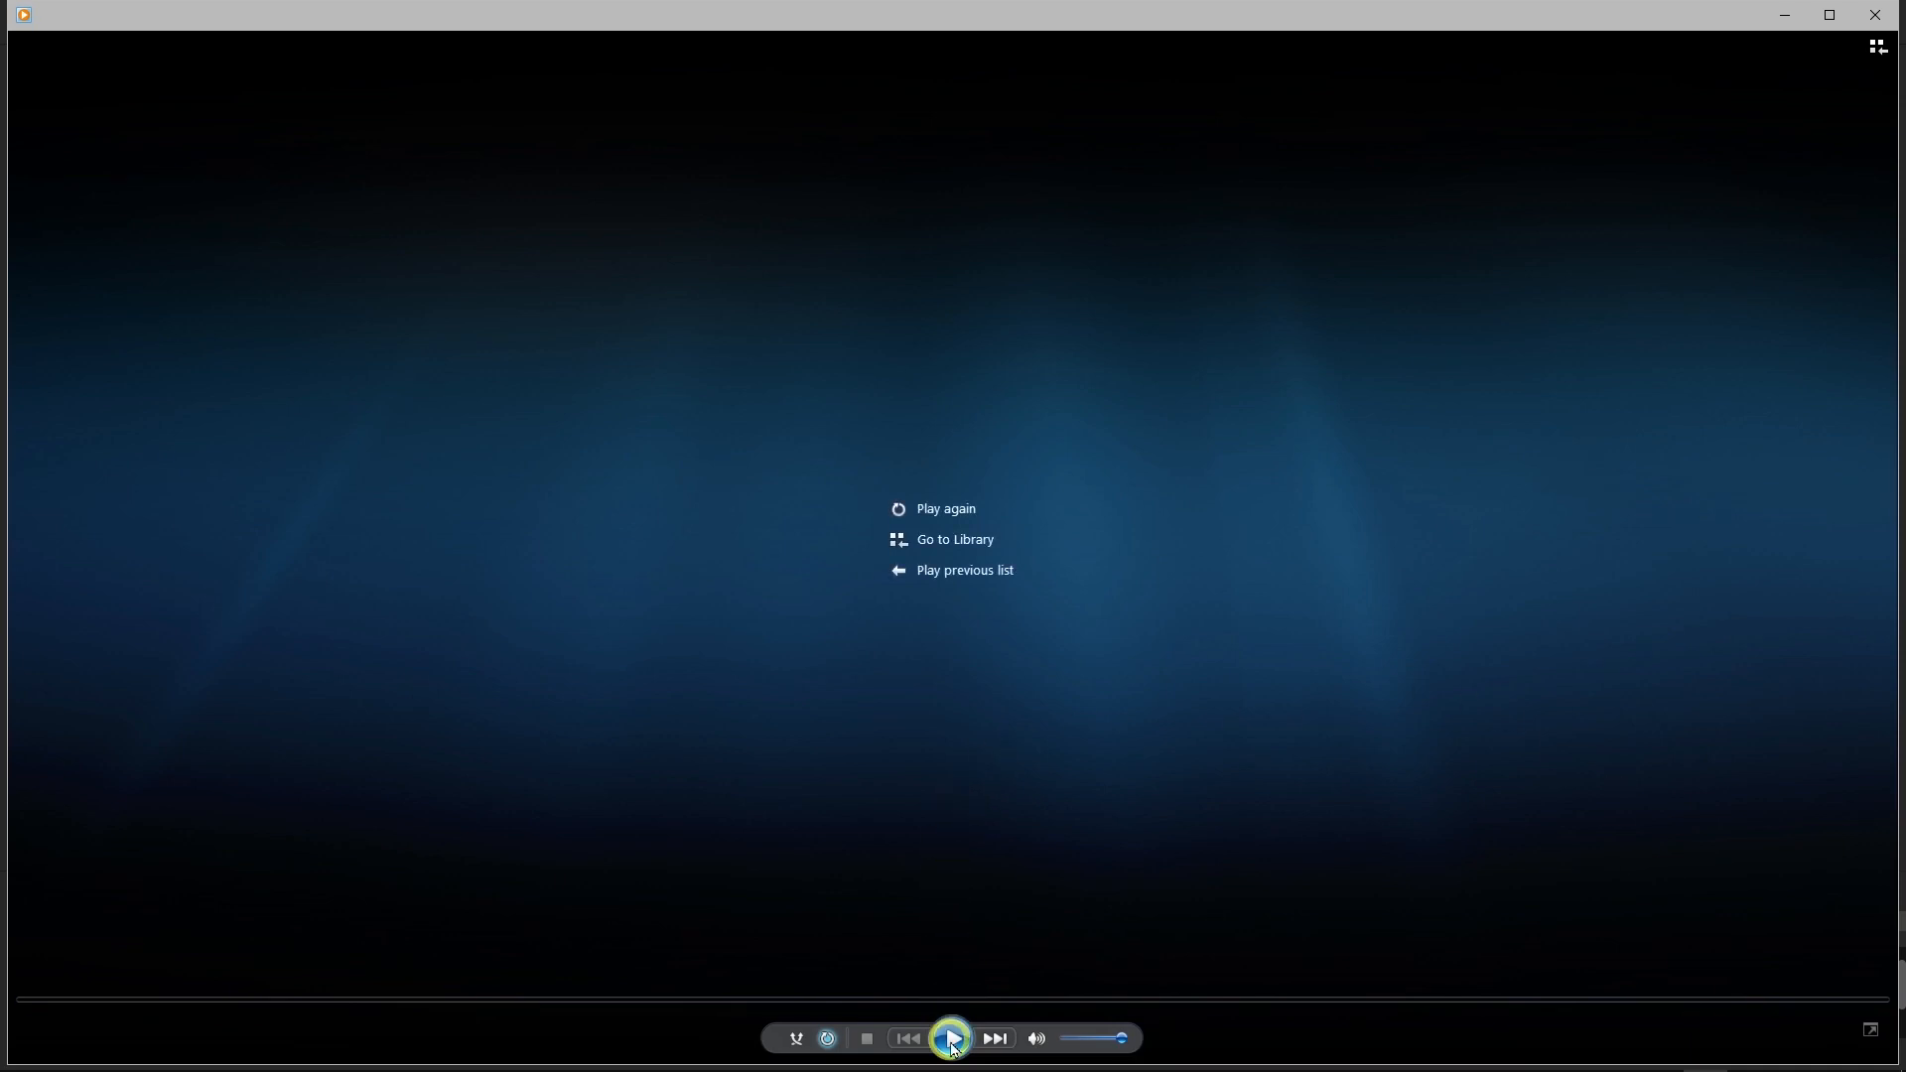
{"action": "left_click", "coordinate": [1872, 1034]}
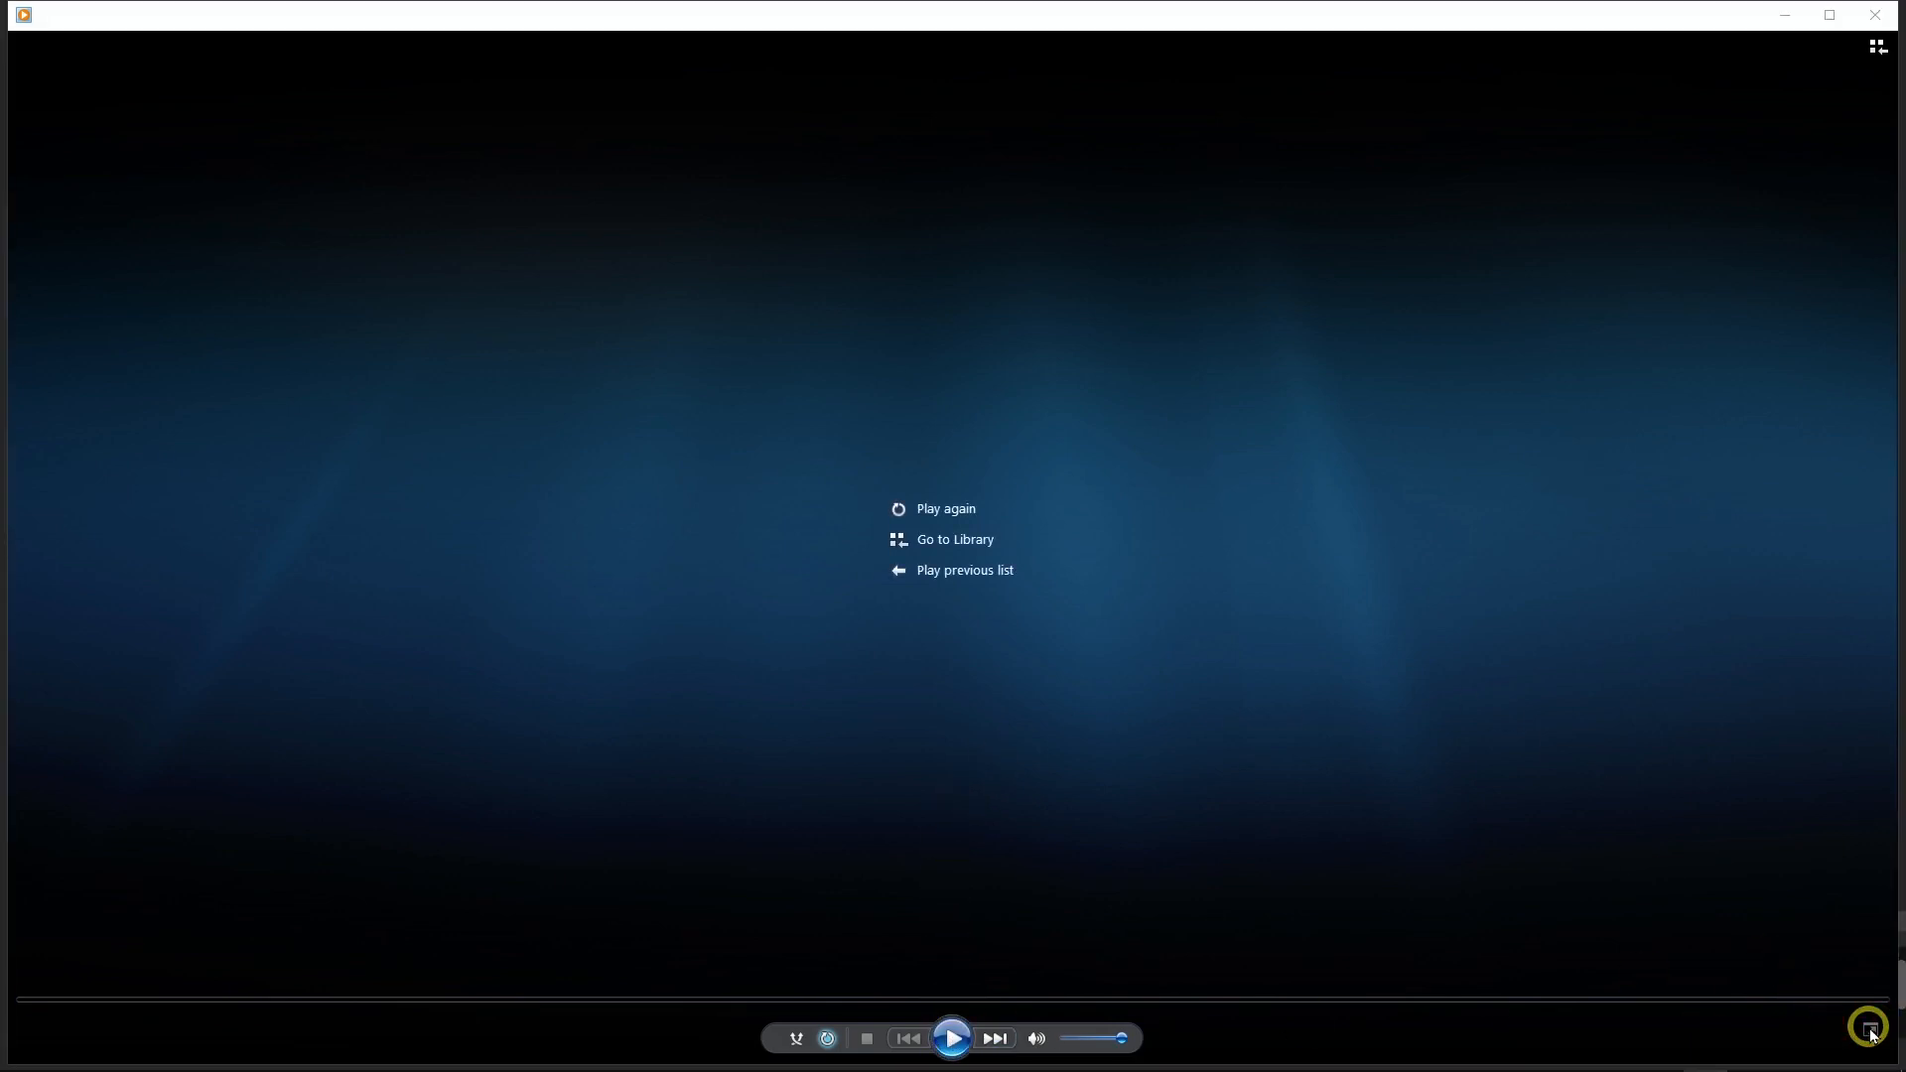
{"action": "left_click", "coordinate": [957, 1045]}
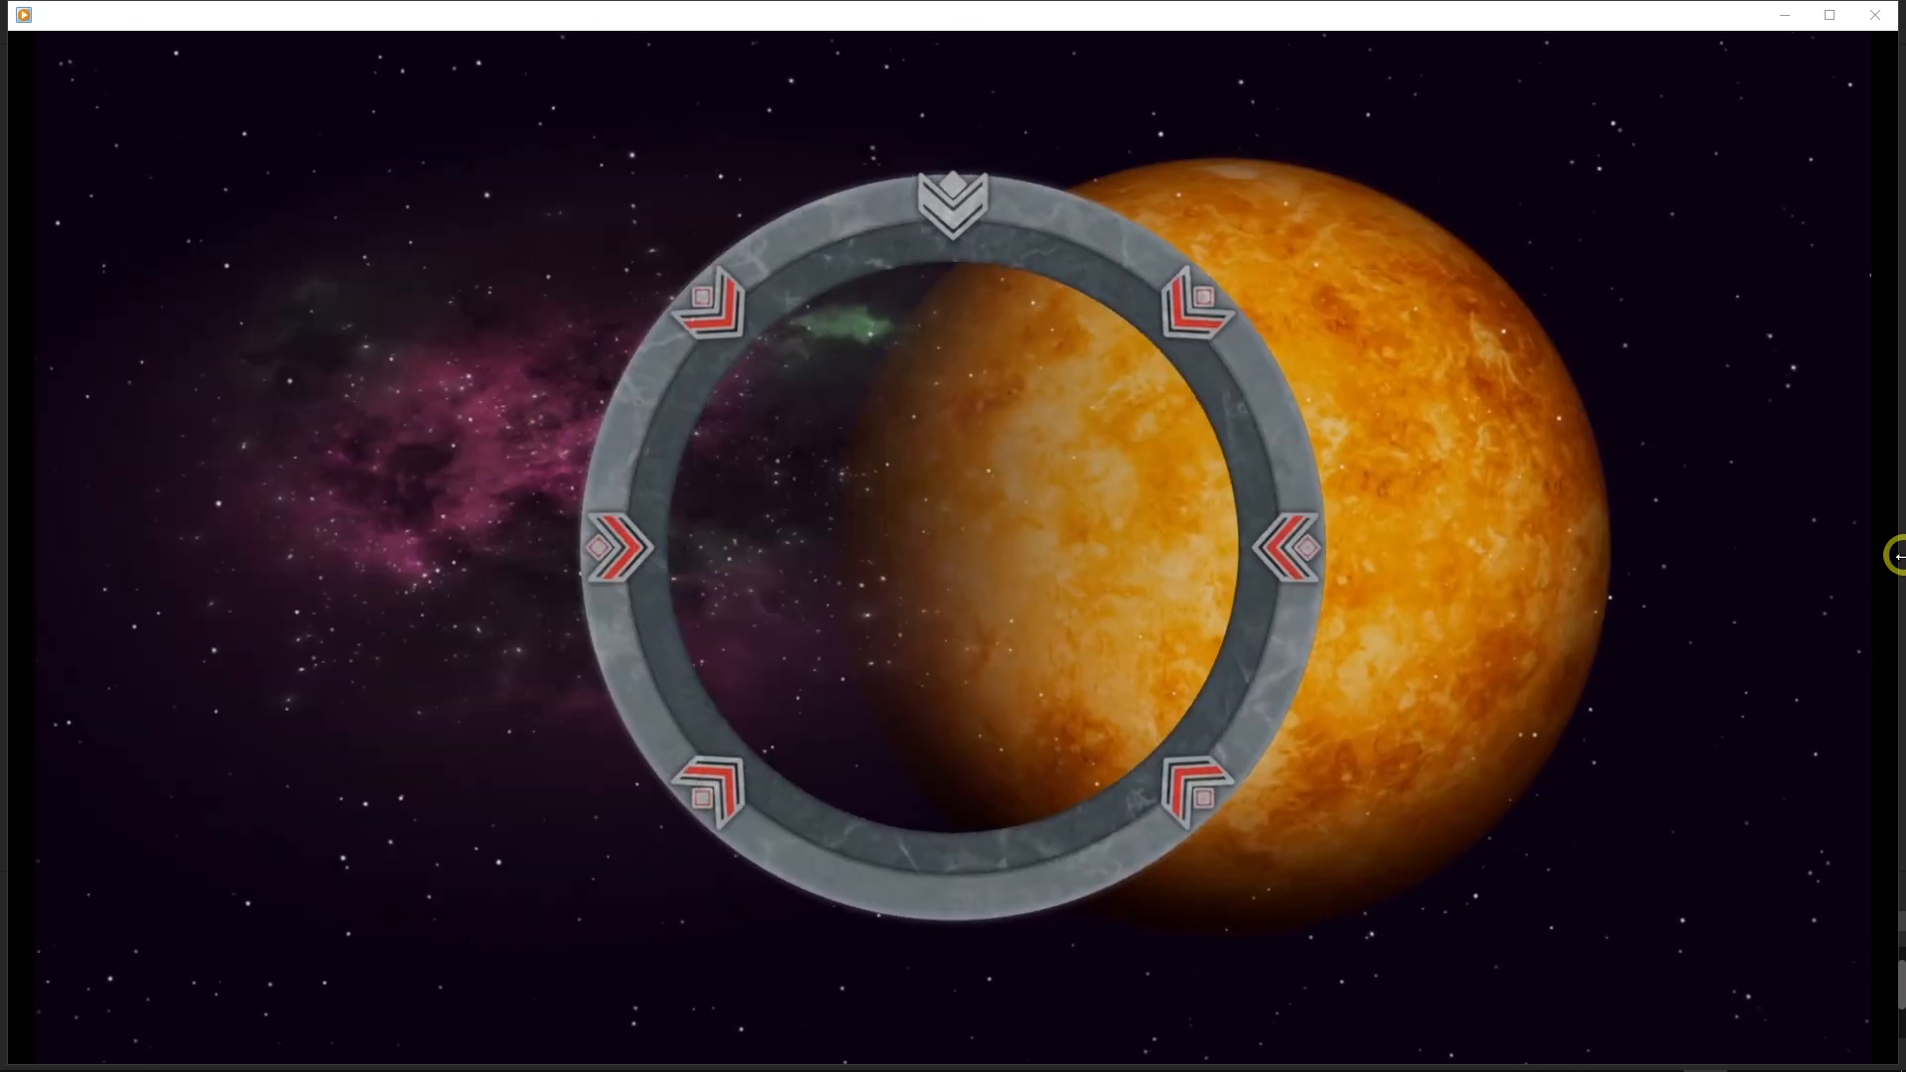
{"action": "mouse_move", "coordinate": [1021, 829]}
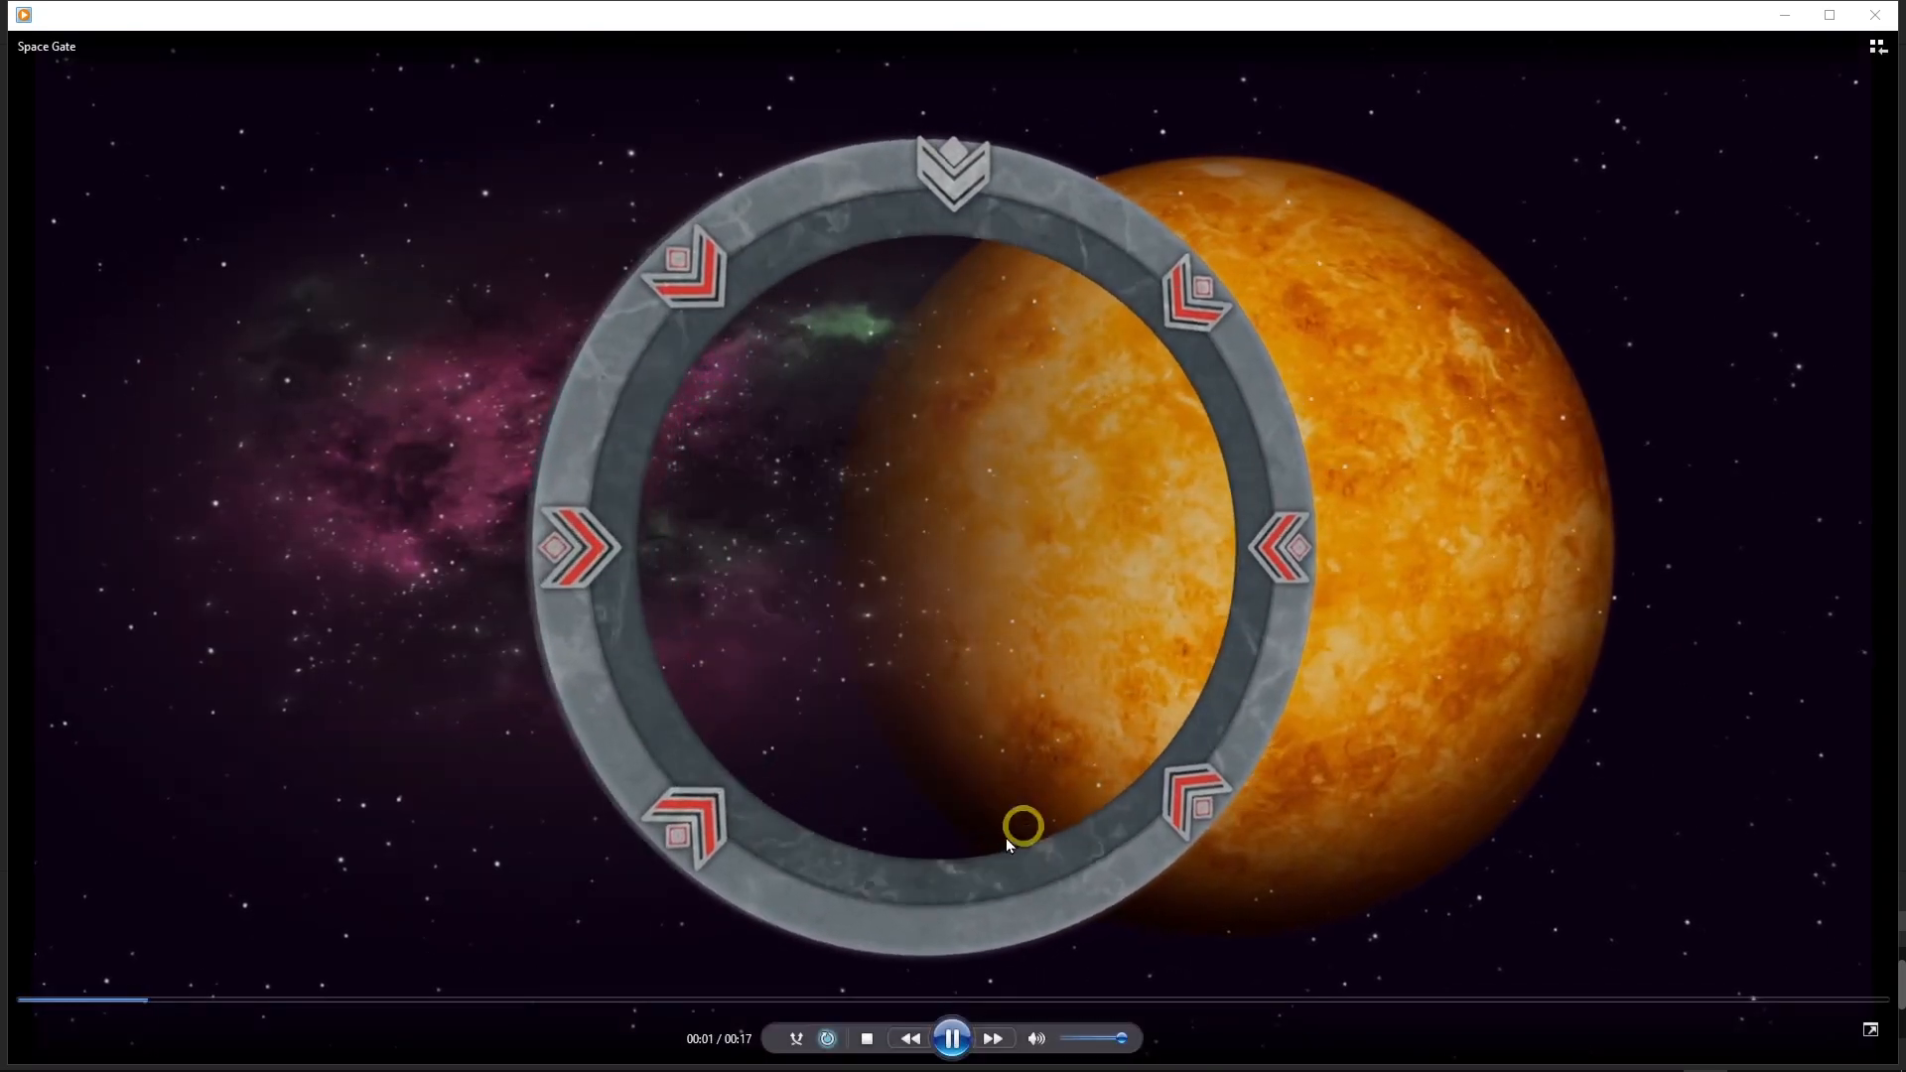
{"action": "left_click", "coordinate": [951, 1039]}
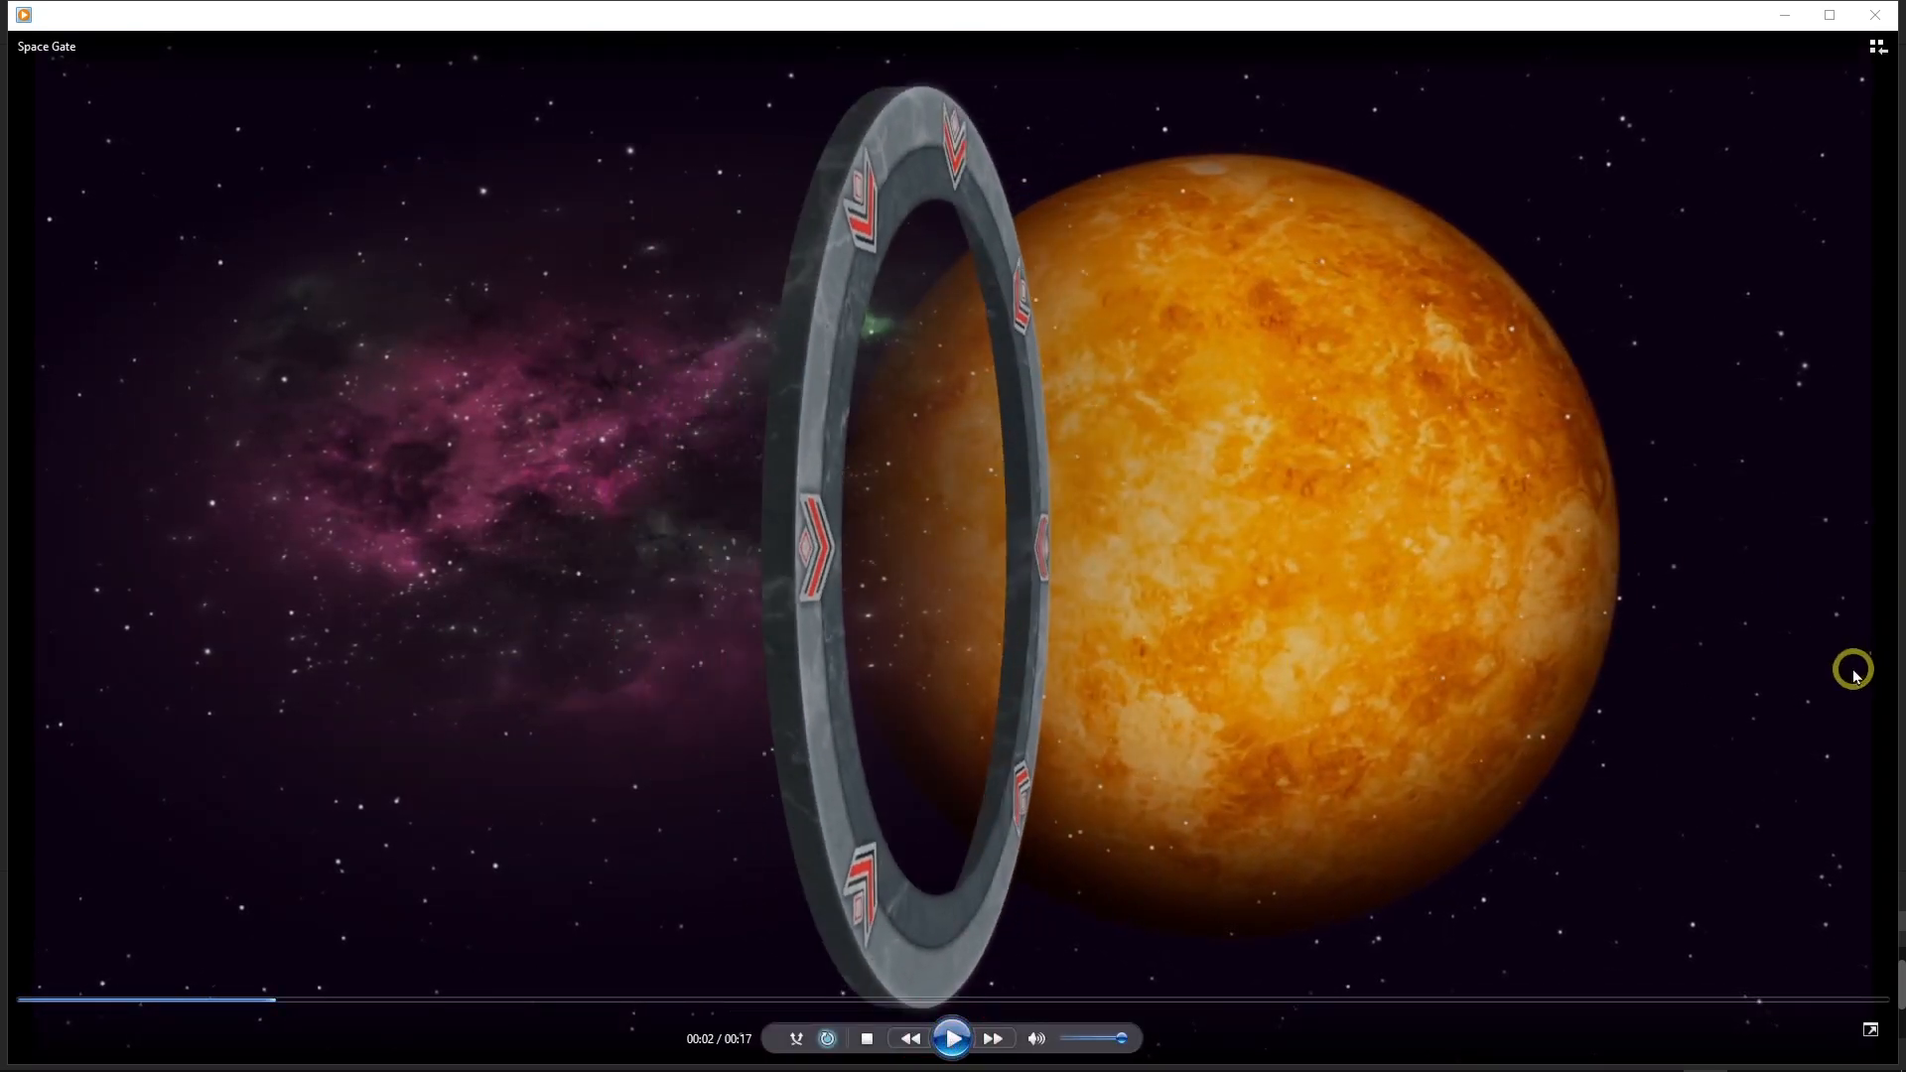
{"action": "left_click", "coordinate": [1875, 15]}
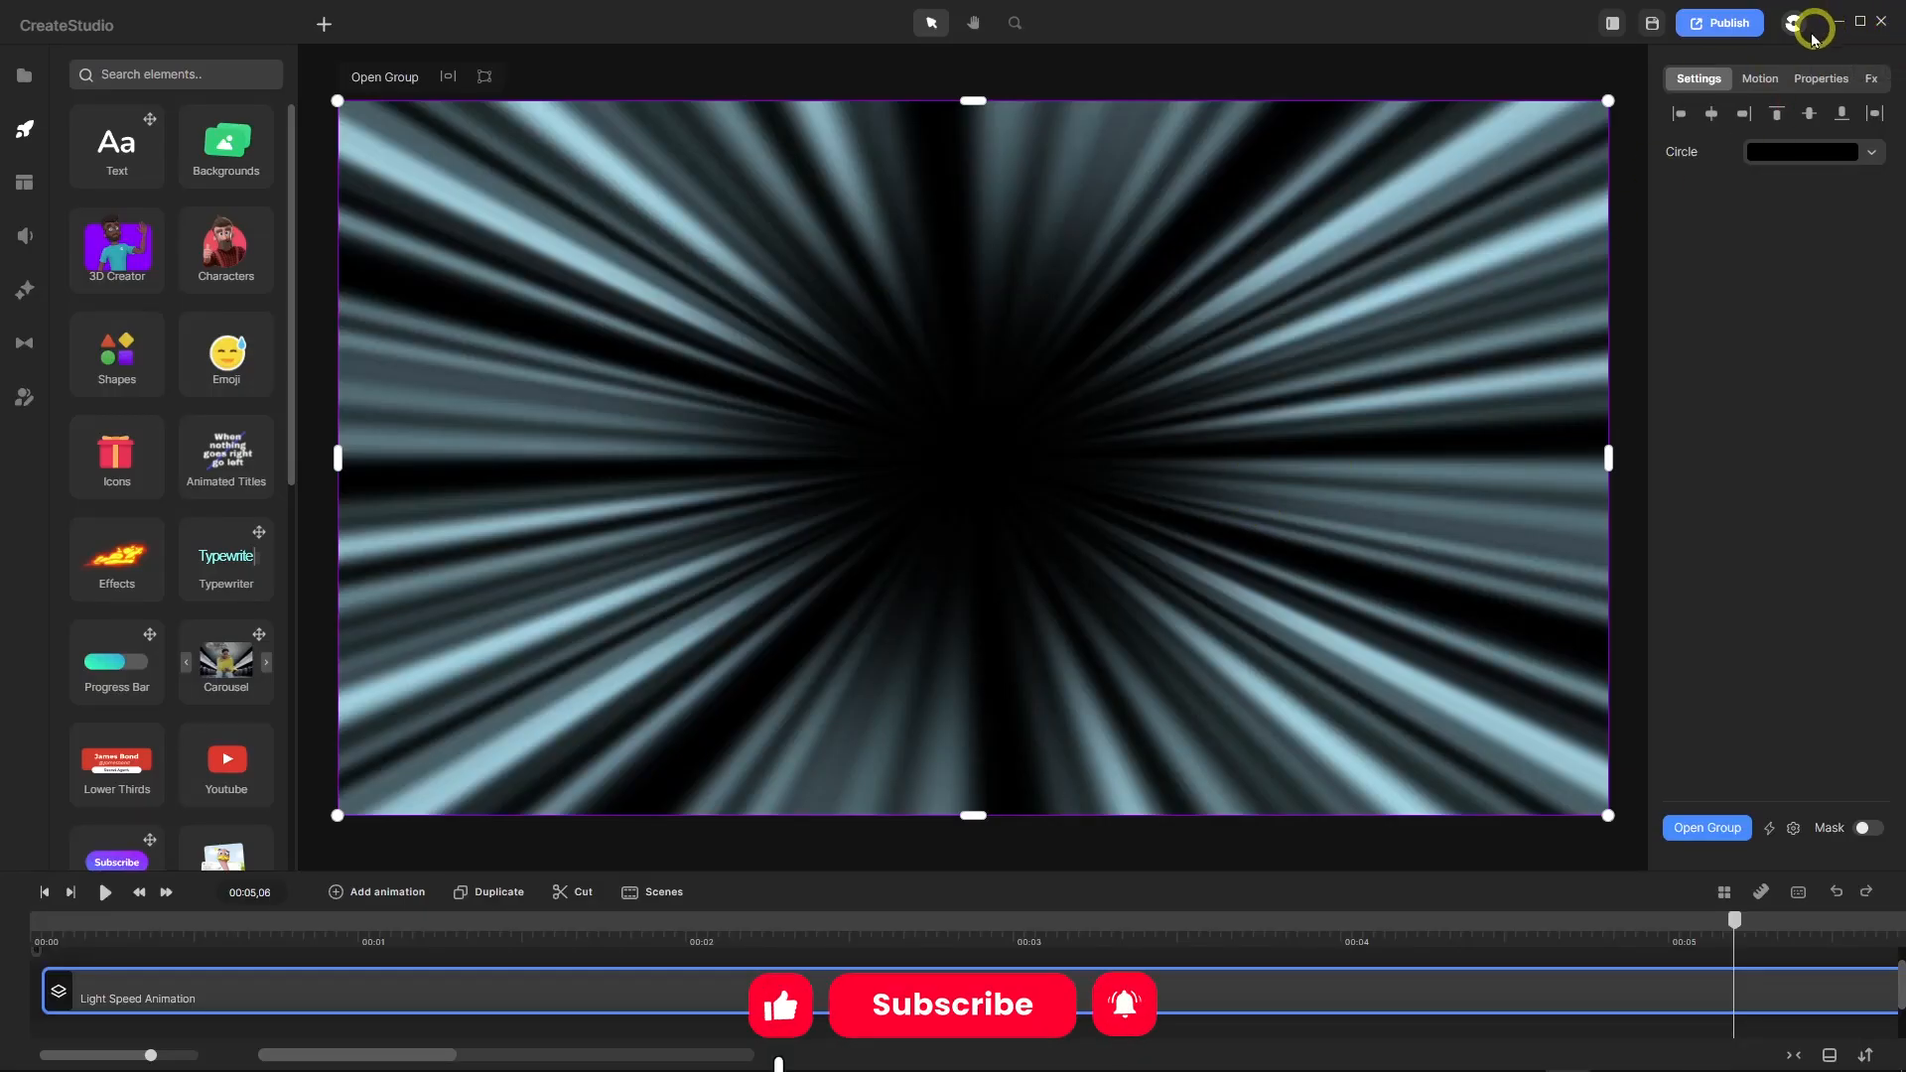
Step: Start a new project, discarding the current one, and set the editing mode to High
{"action": "mouse_move", "coordinate": [1790, 22]}
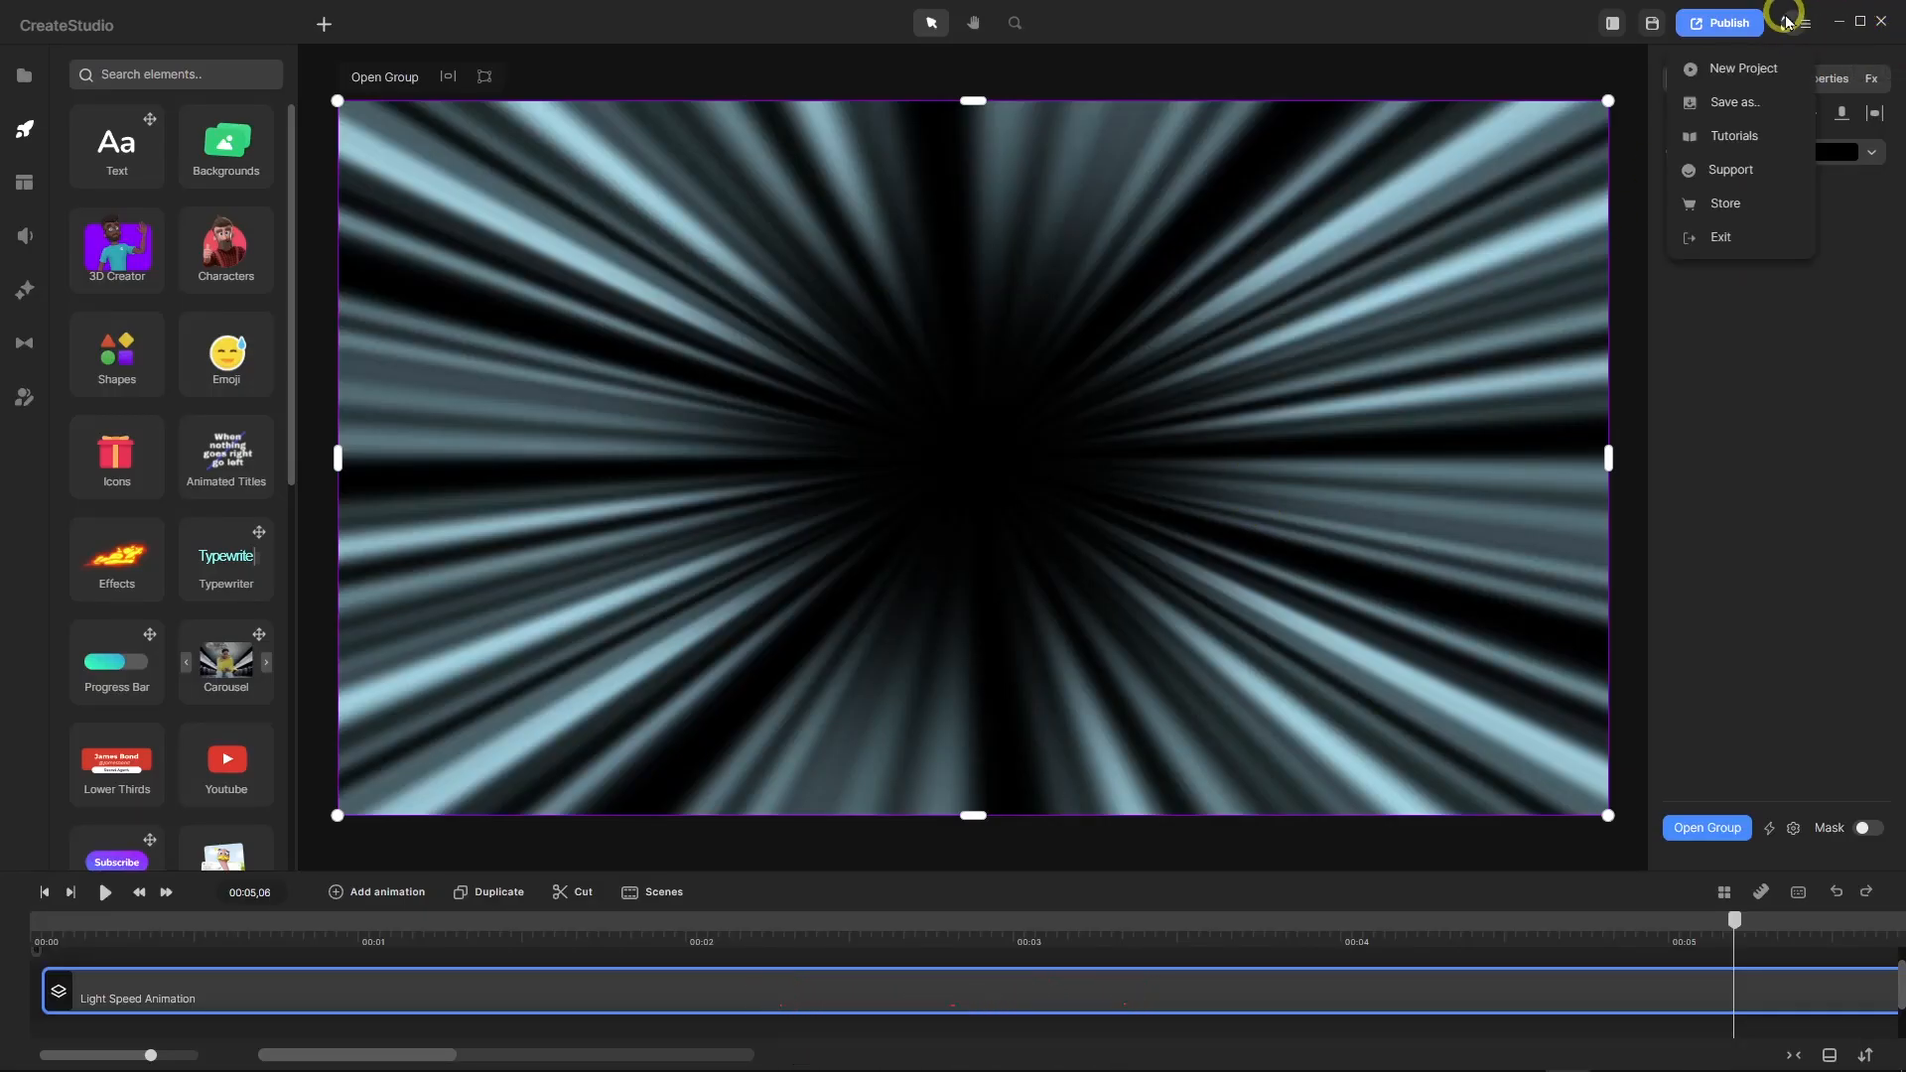
{"action": "left_click", "coordinate": [1739, 72]}
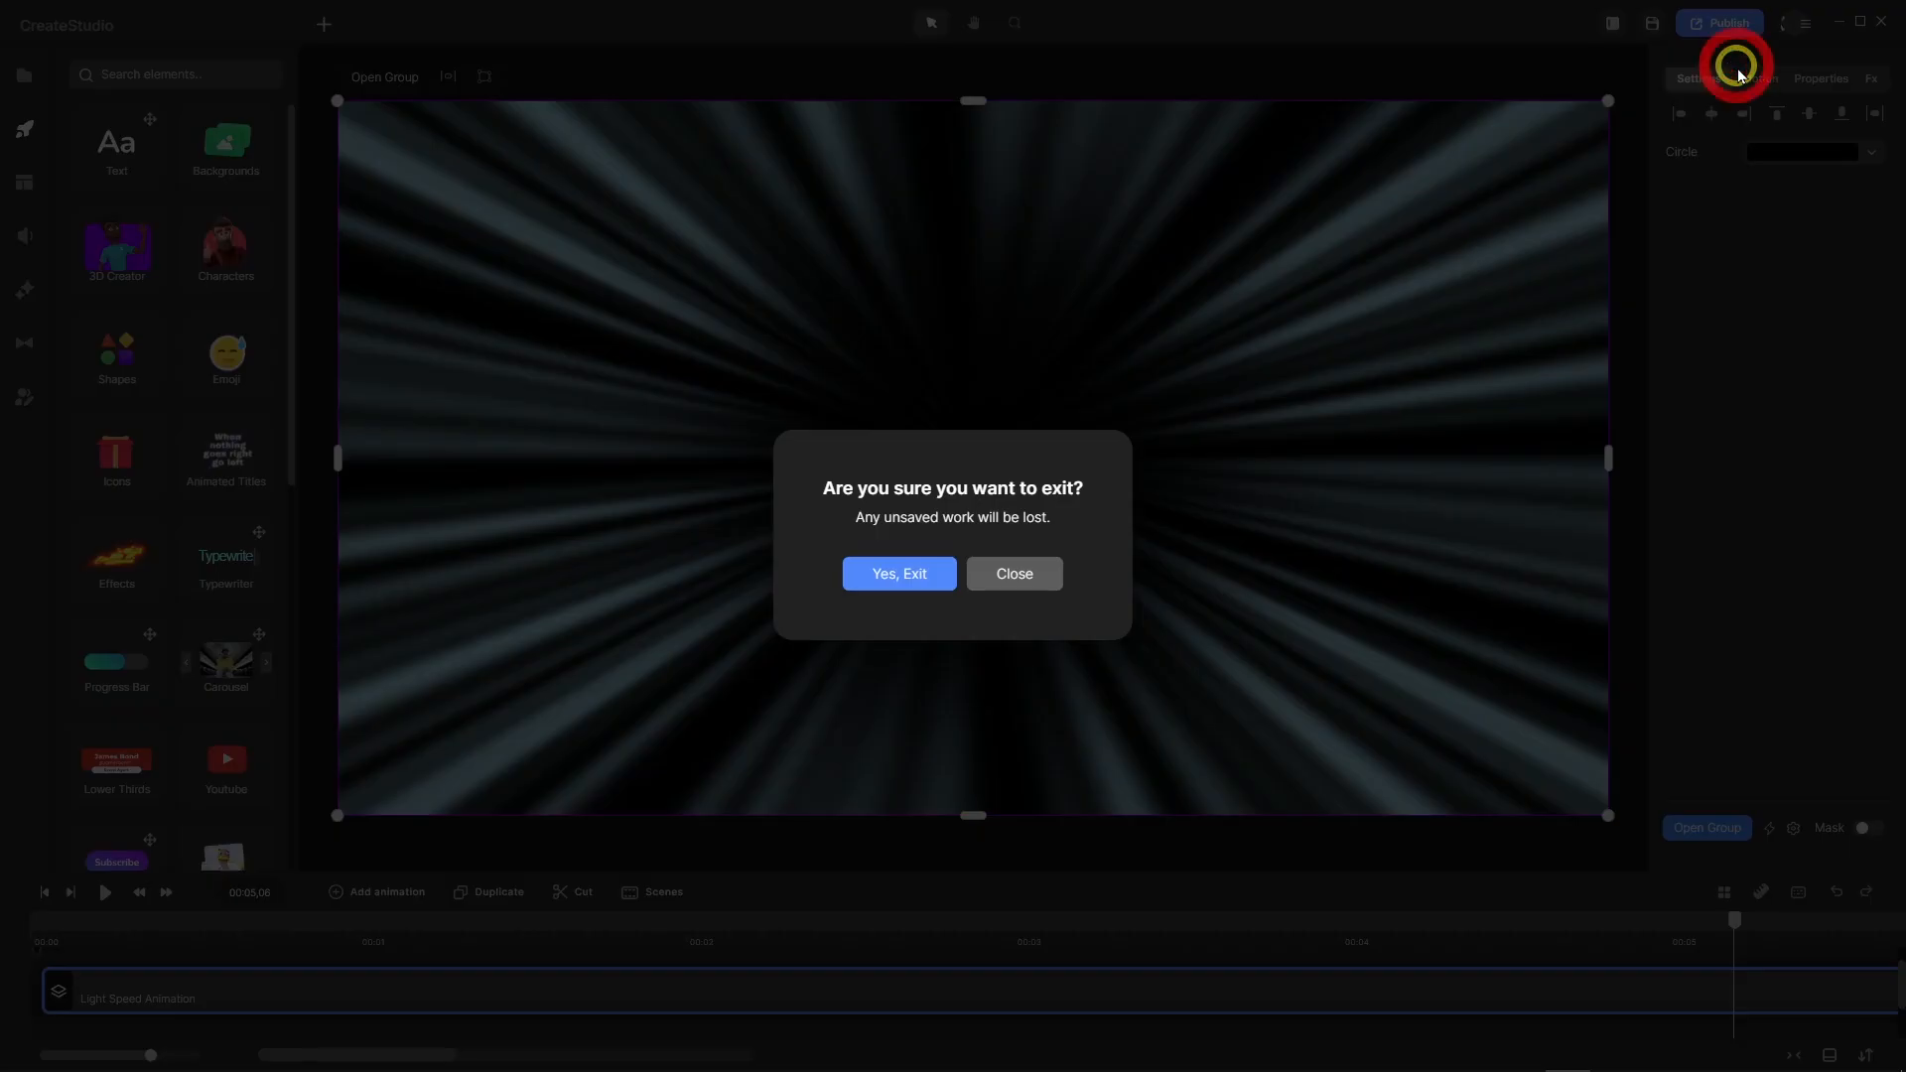
{"action": "left_click", "coordinate": [893, 577]}
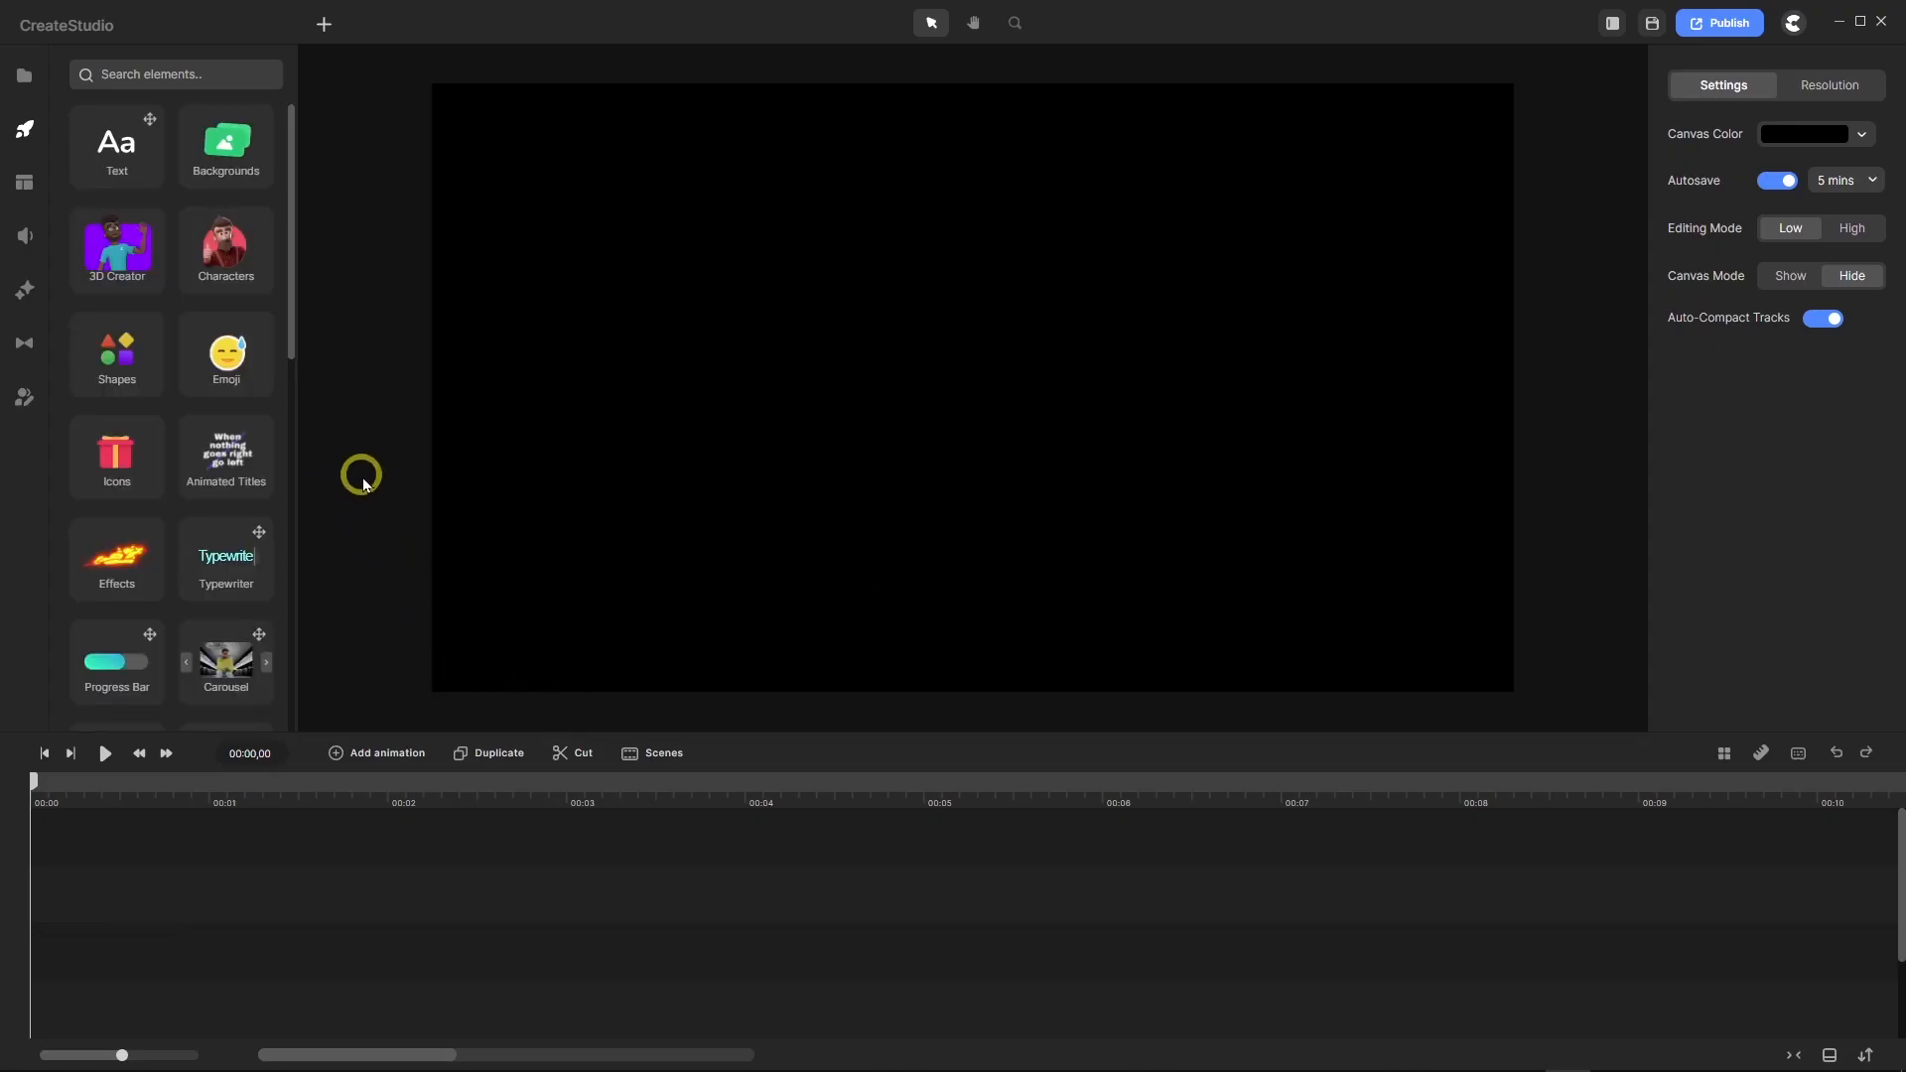
{"action": "left_click", "coordinate": [1855, 230]}
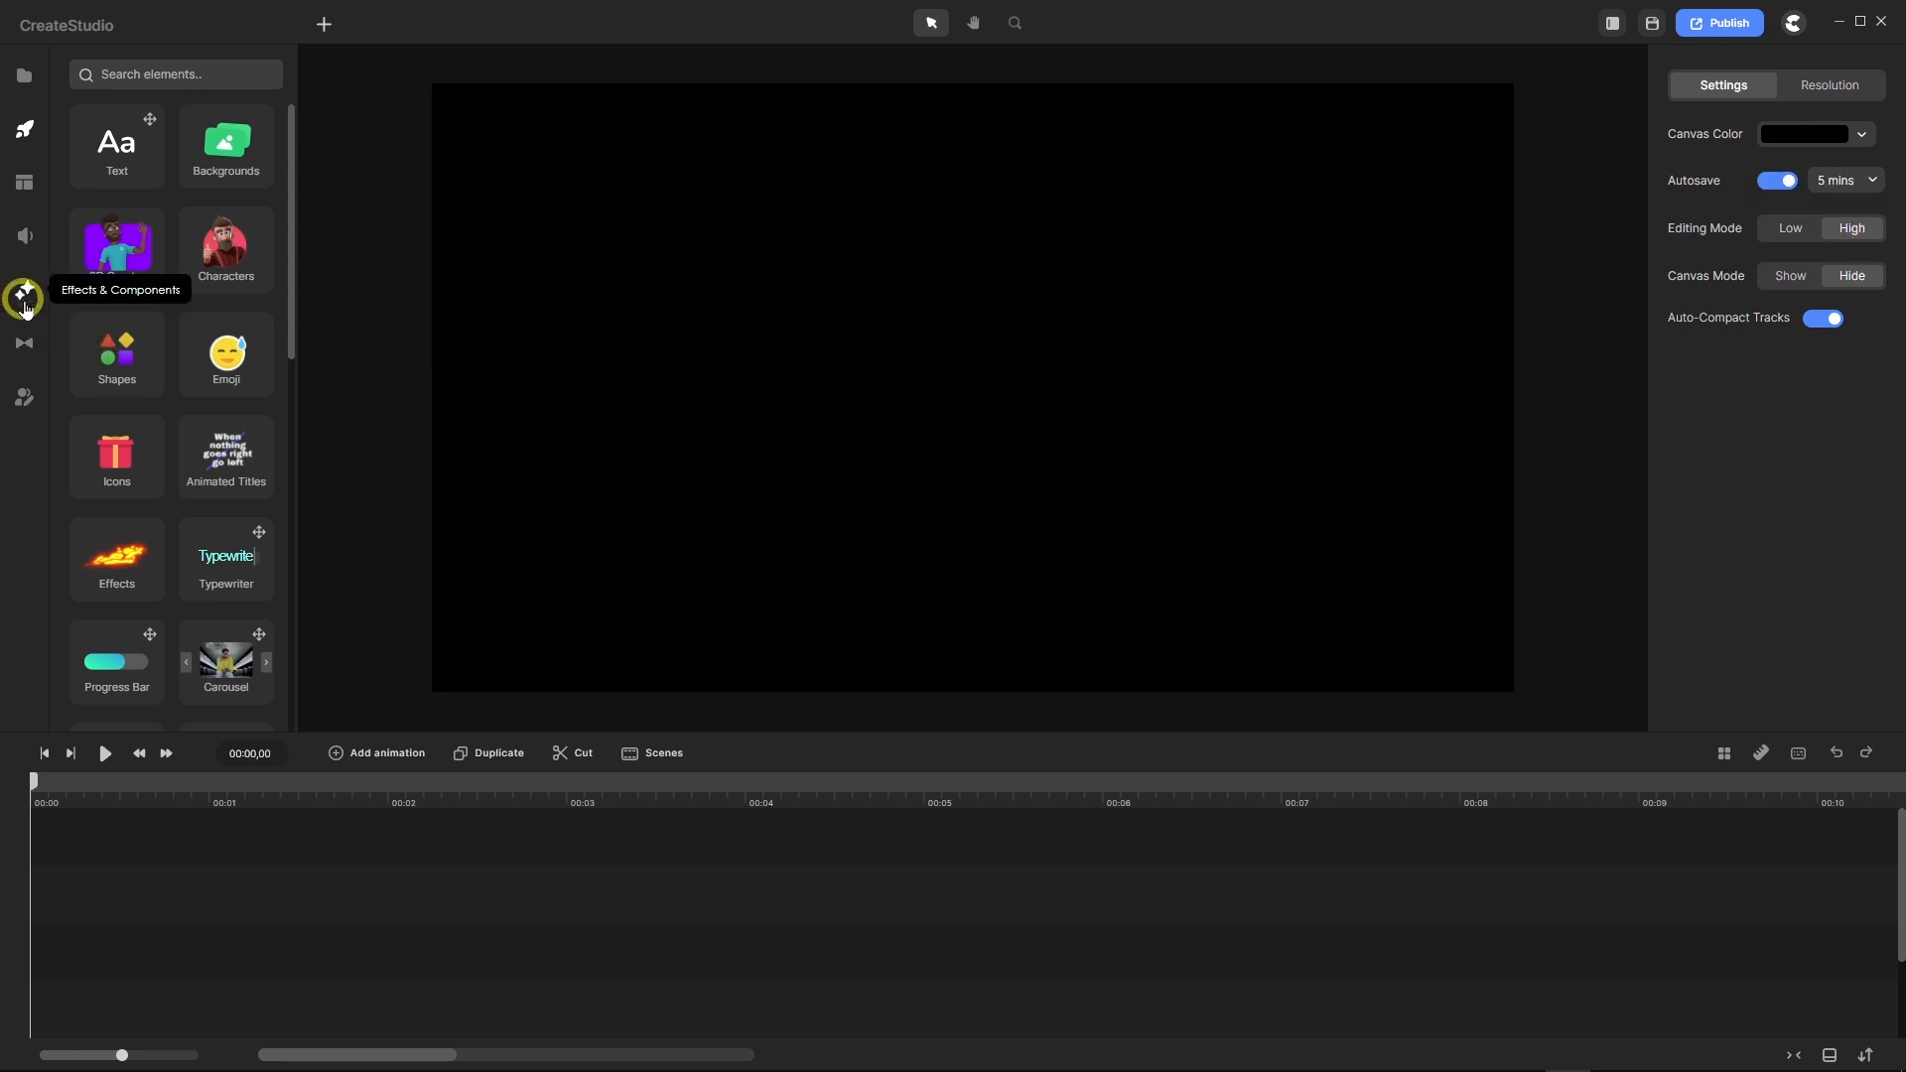
Step: Add a Particles component to the timeline, starting at 0 seconds
{"action": "left_click", "coordinate": [25, 303]}
{"action": "left_click", "coordinate": [233, 79]}
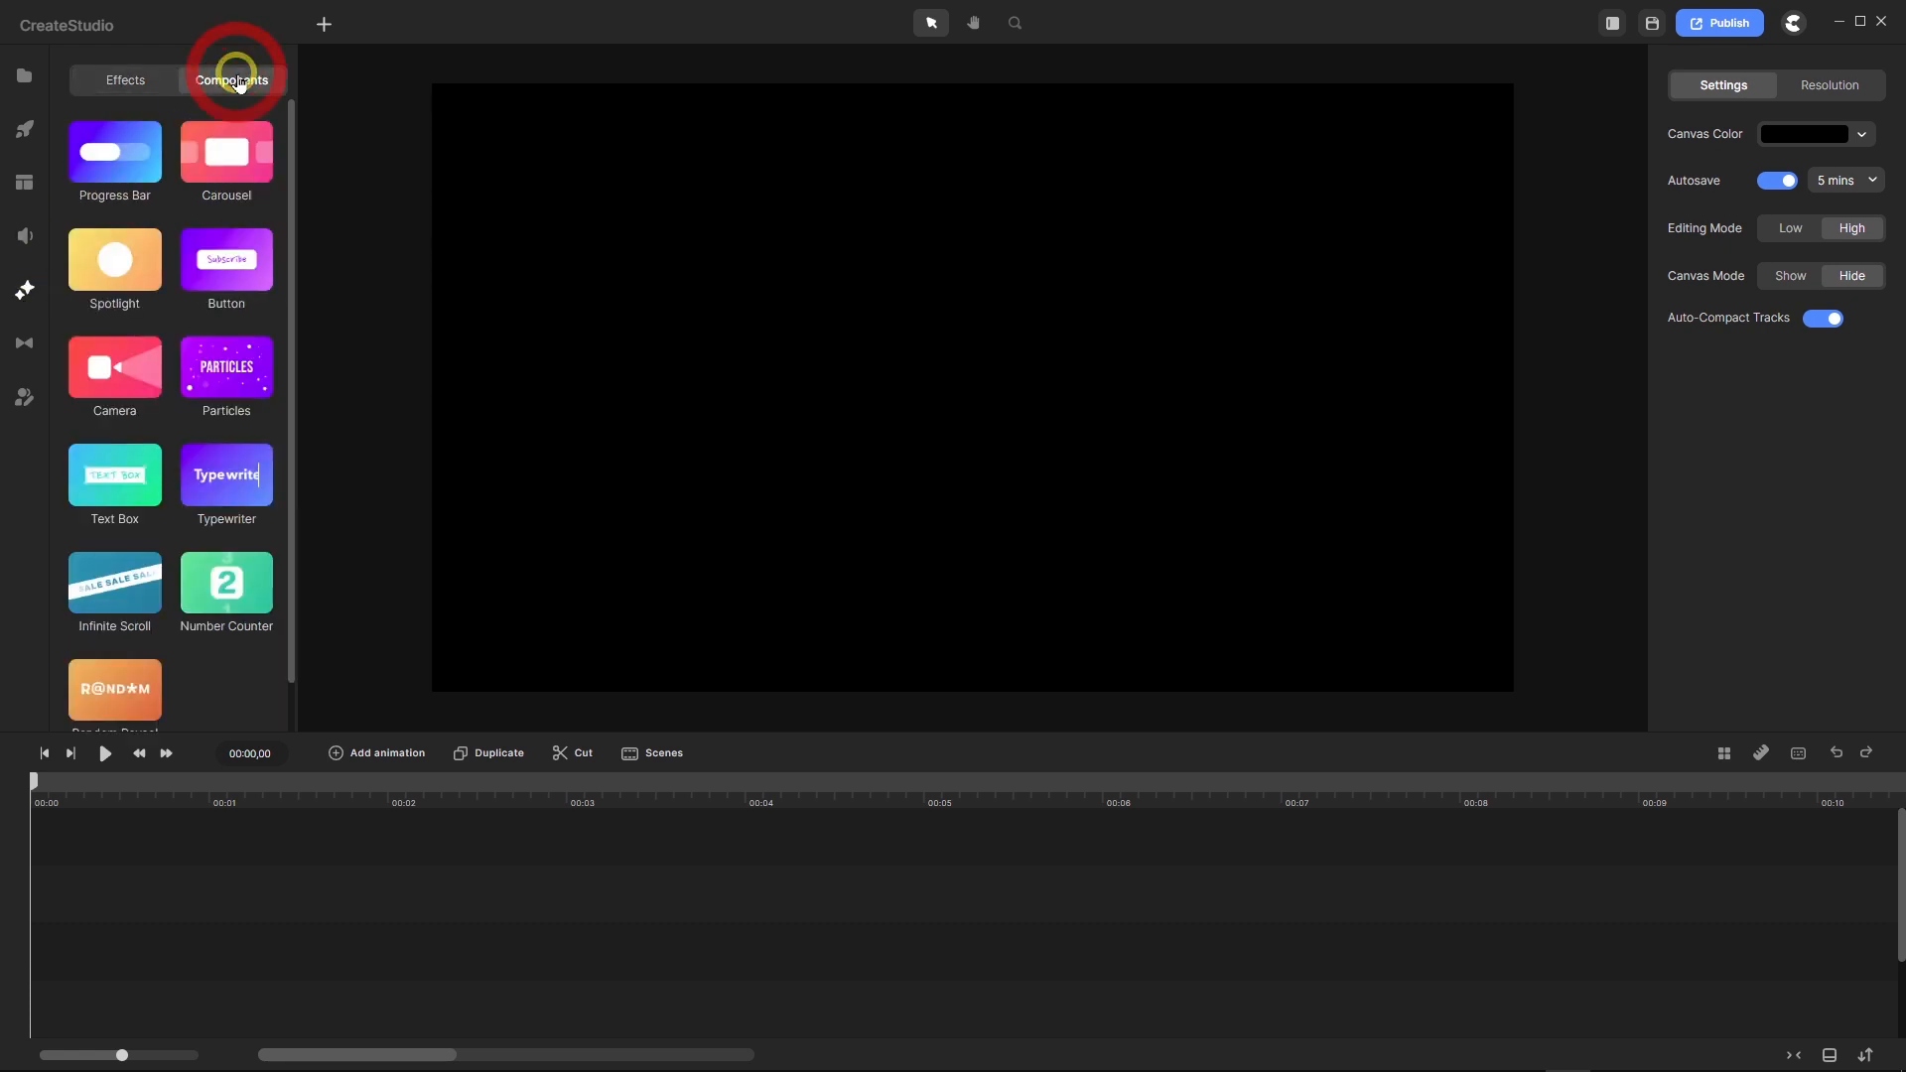
{"action": "left_click_drag", "start_coordinate": [227, 369], "coordinate": [36, 855]}
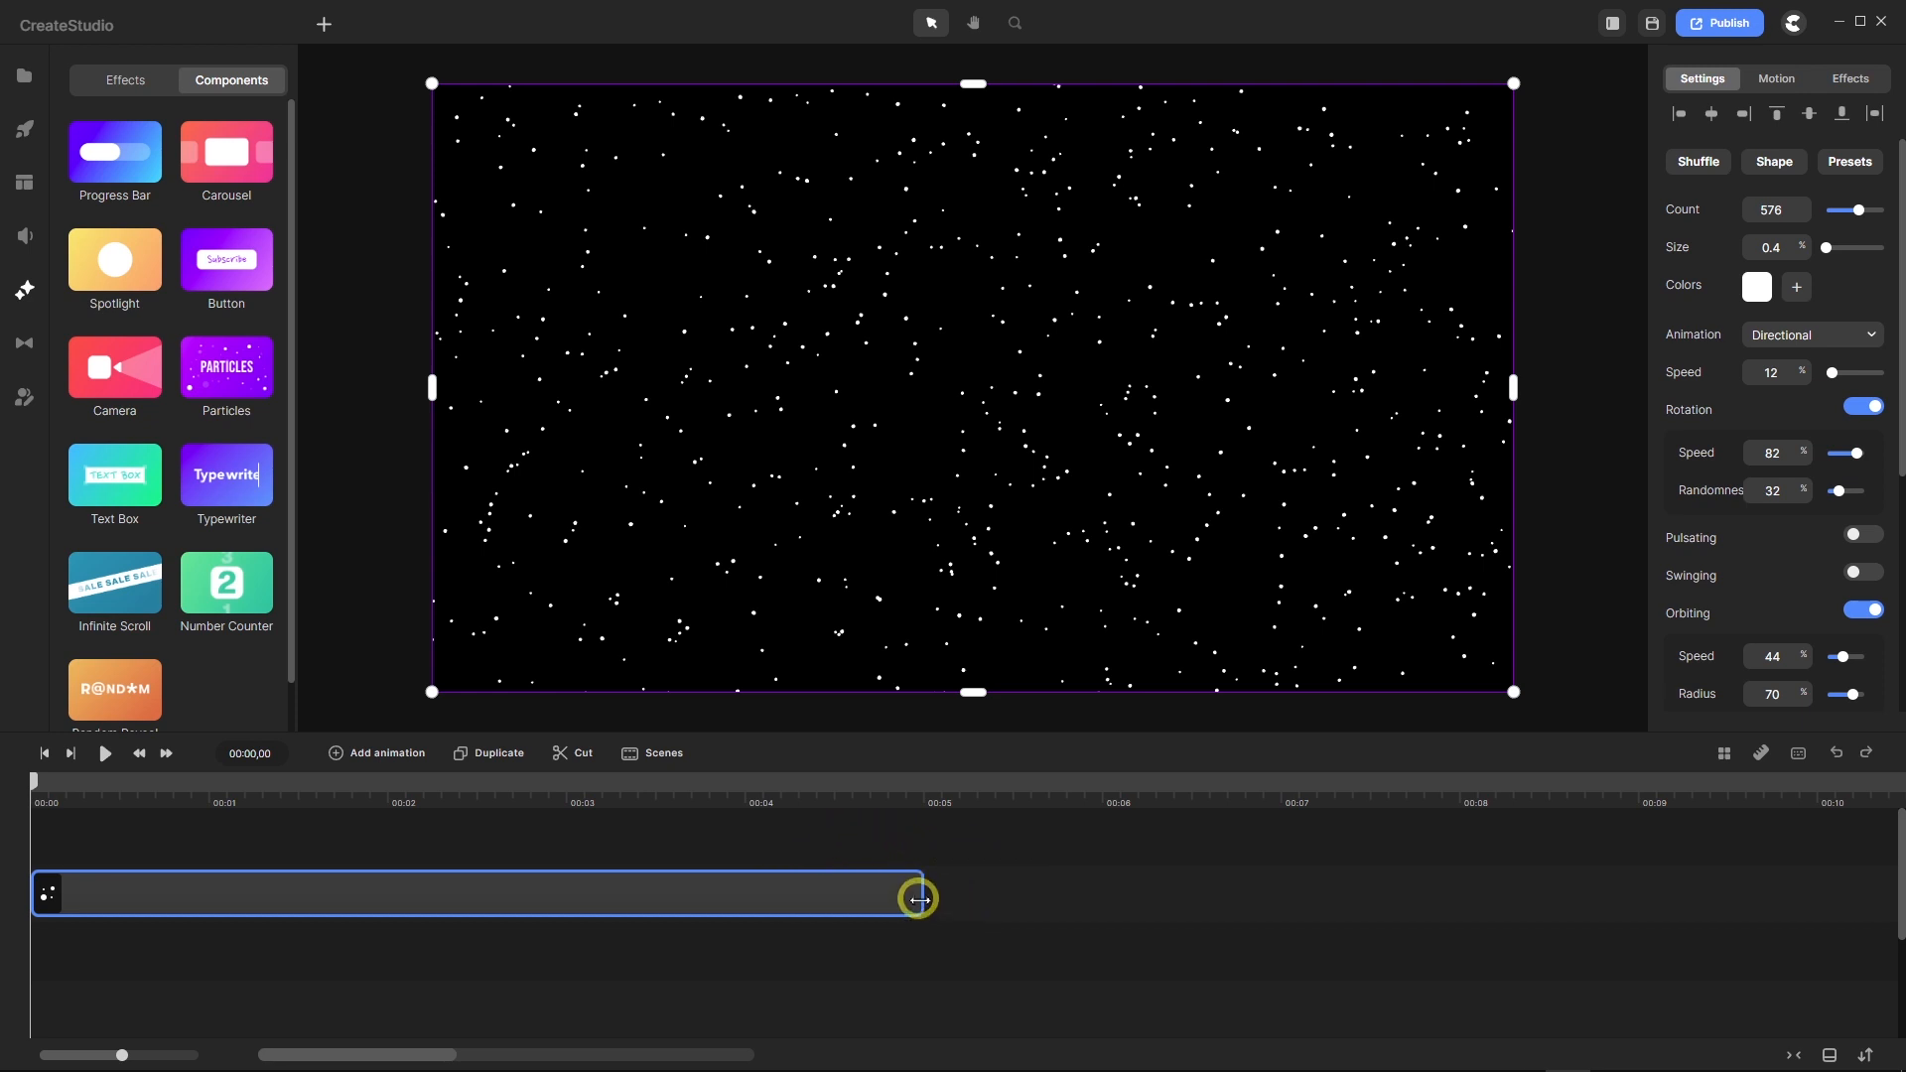
Step: Extend the particles layer to 10 seconds, check its end with the playhead, and return the playhead to the start
{"action": "left_click_drag", "start_coordinate": [920, 899], "coordinate": [1816, 910]}
{"action": "left_click", "coordinate": [1812, 789]}
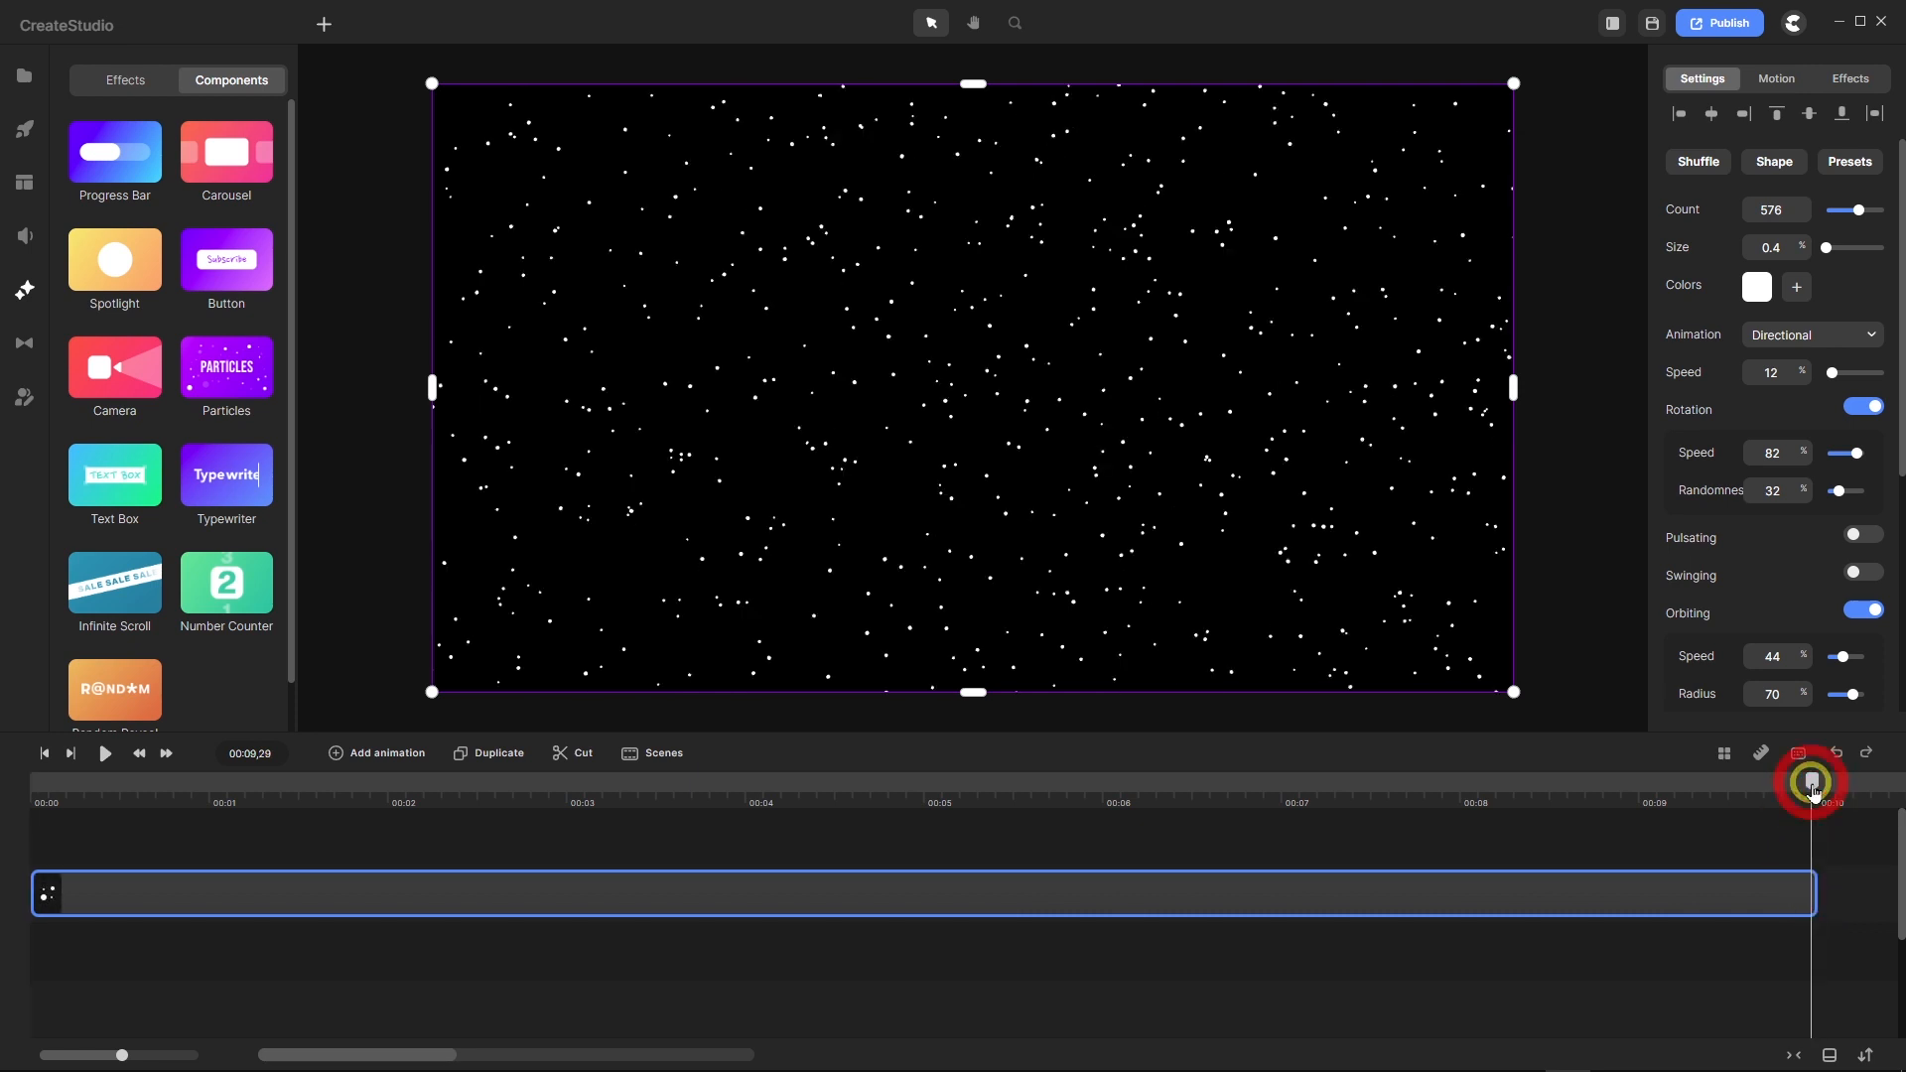
{"action": "left_click_drag", "start_coordinate": [1812, 785], "coordinate": [1818, 787]}
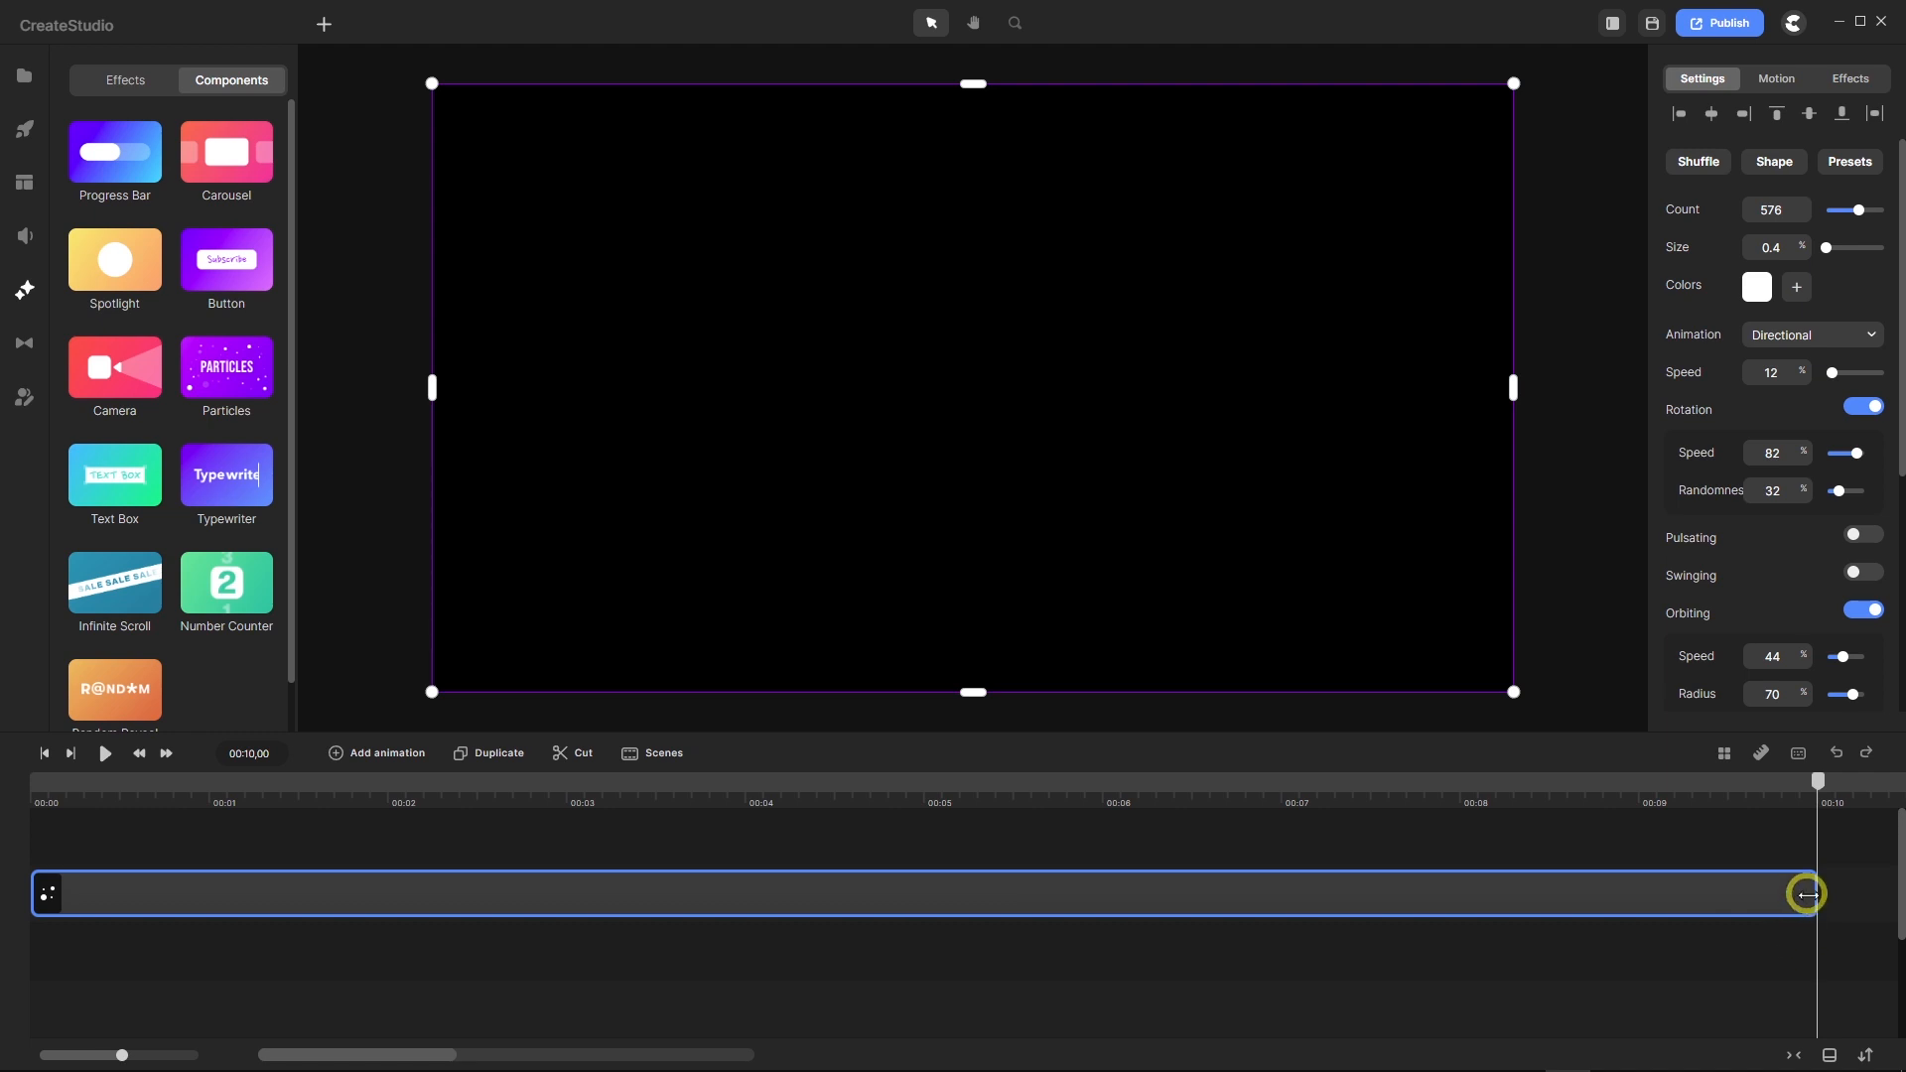
{"action": "left_click_drag", "start_coordinate": [1817, 784], "coordinate": [18, 853]}
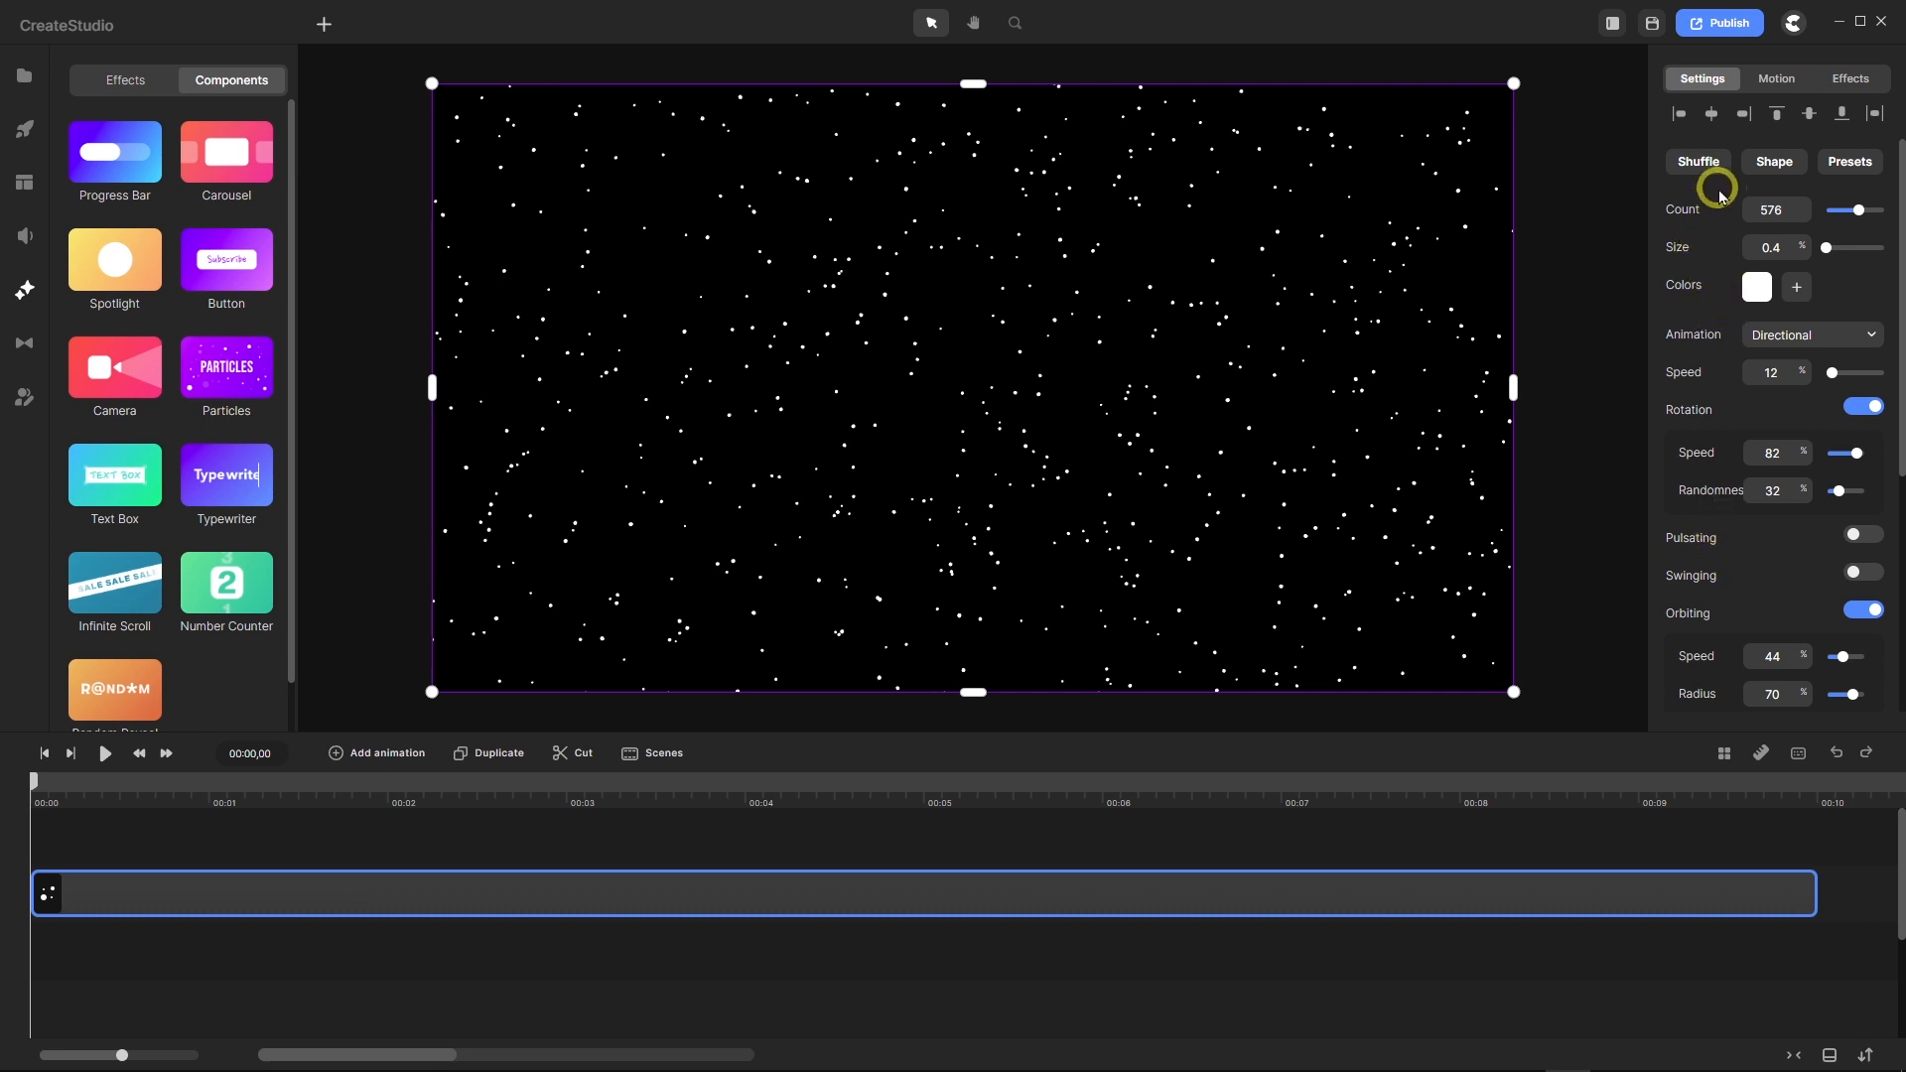
Step: Change the particle shape to the plain filled circle and set the particle count to 1000
{"action": "left_click", "coordinate": [1774, 161]}
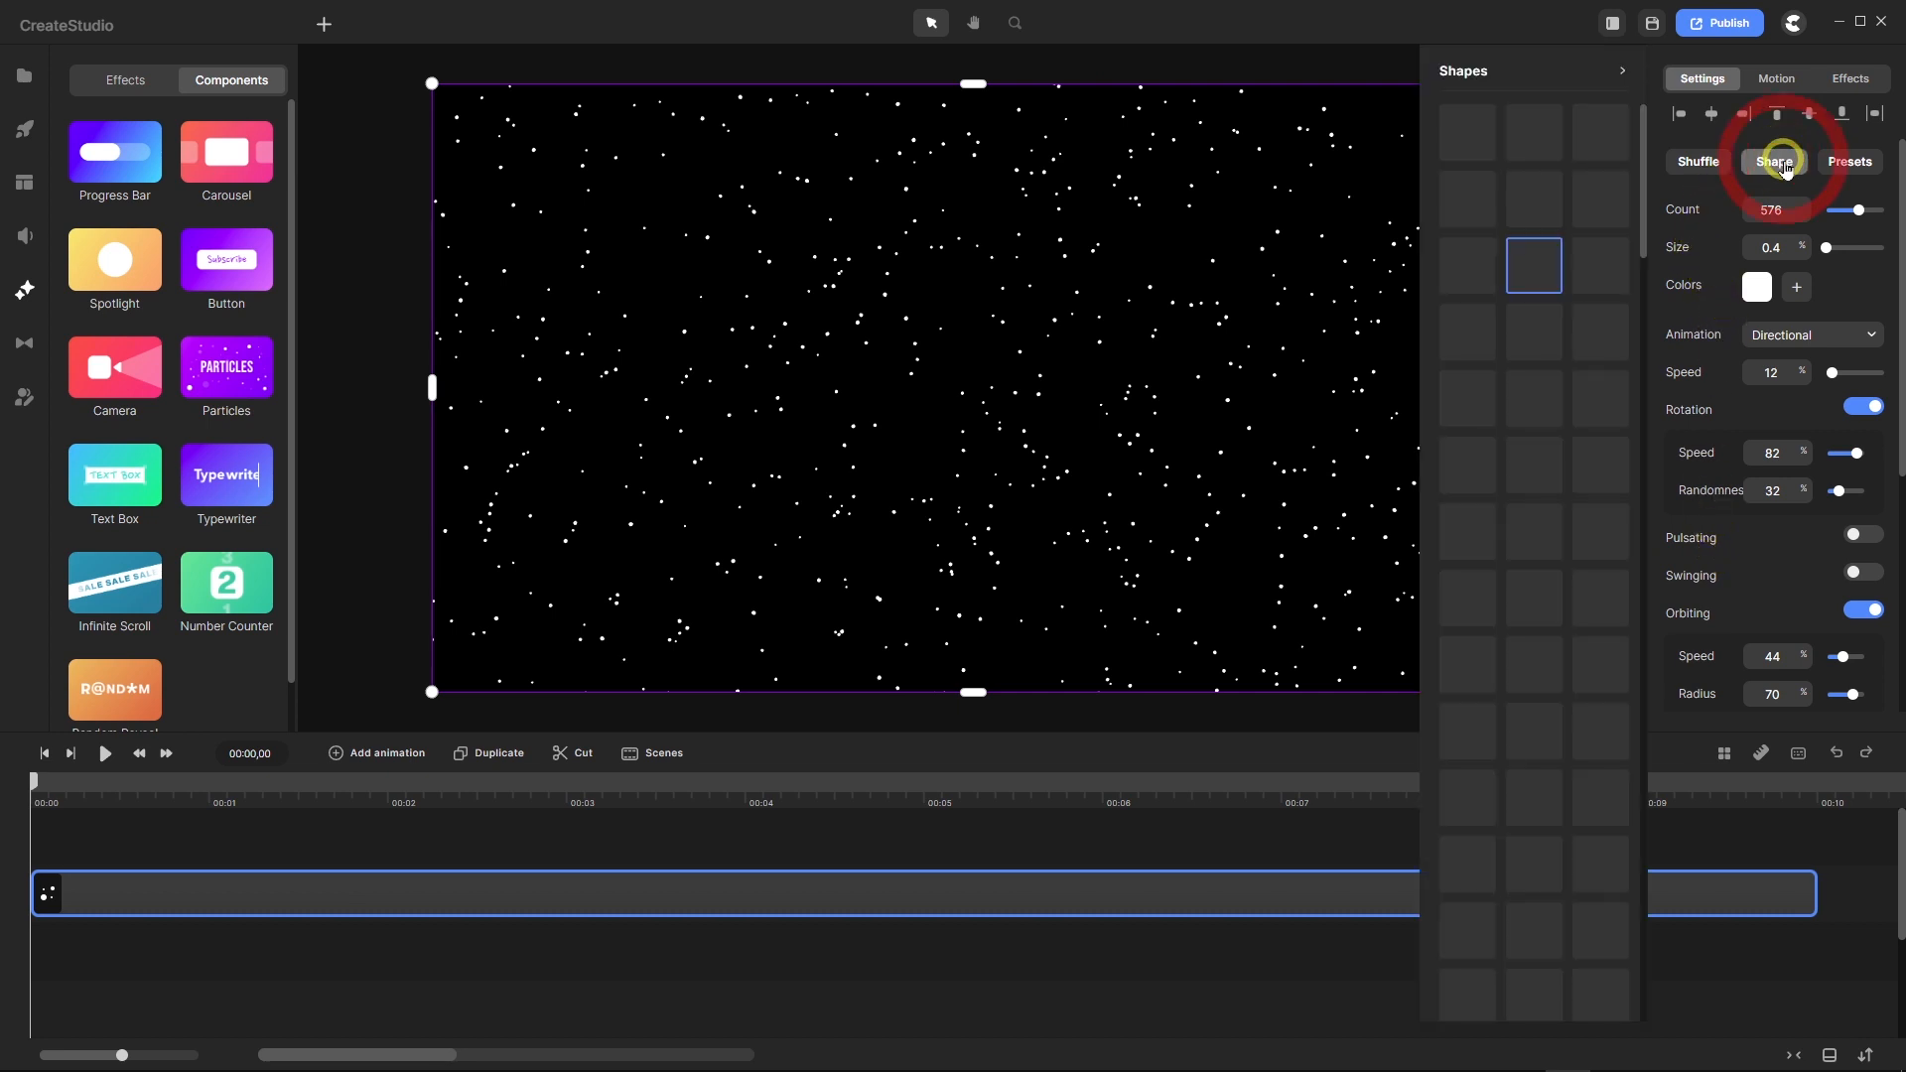
{"action": "left_click", "coordinate": [1602, 139]}
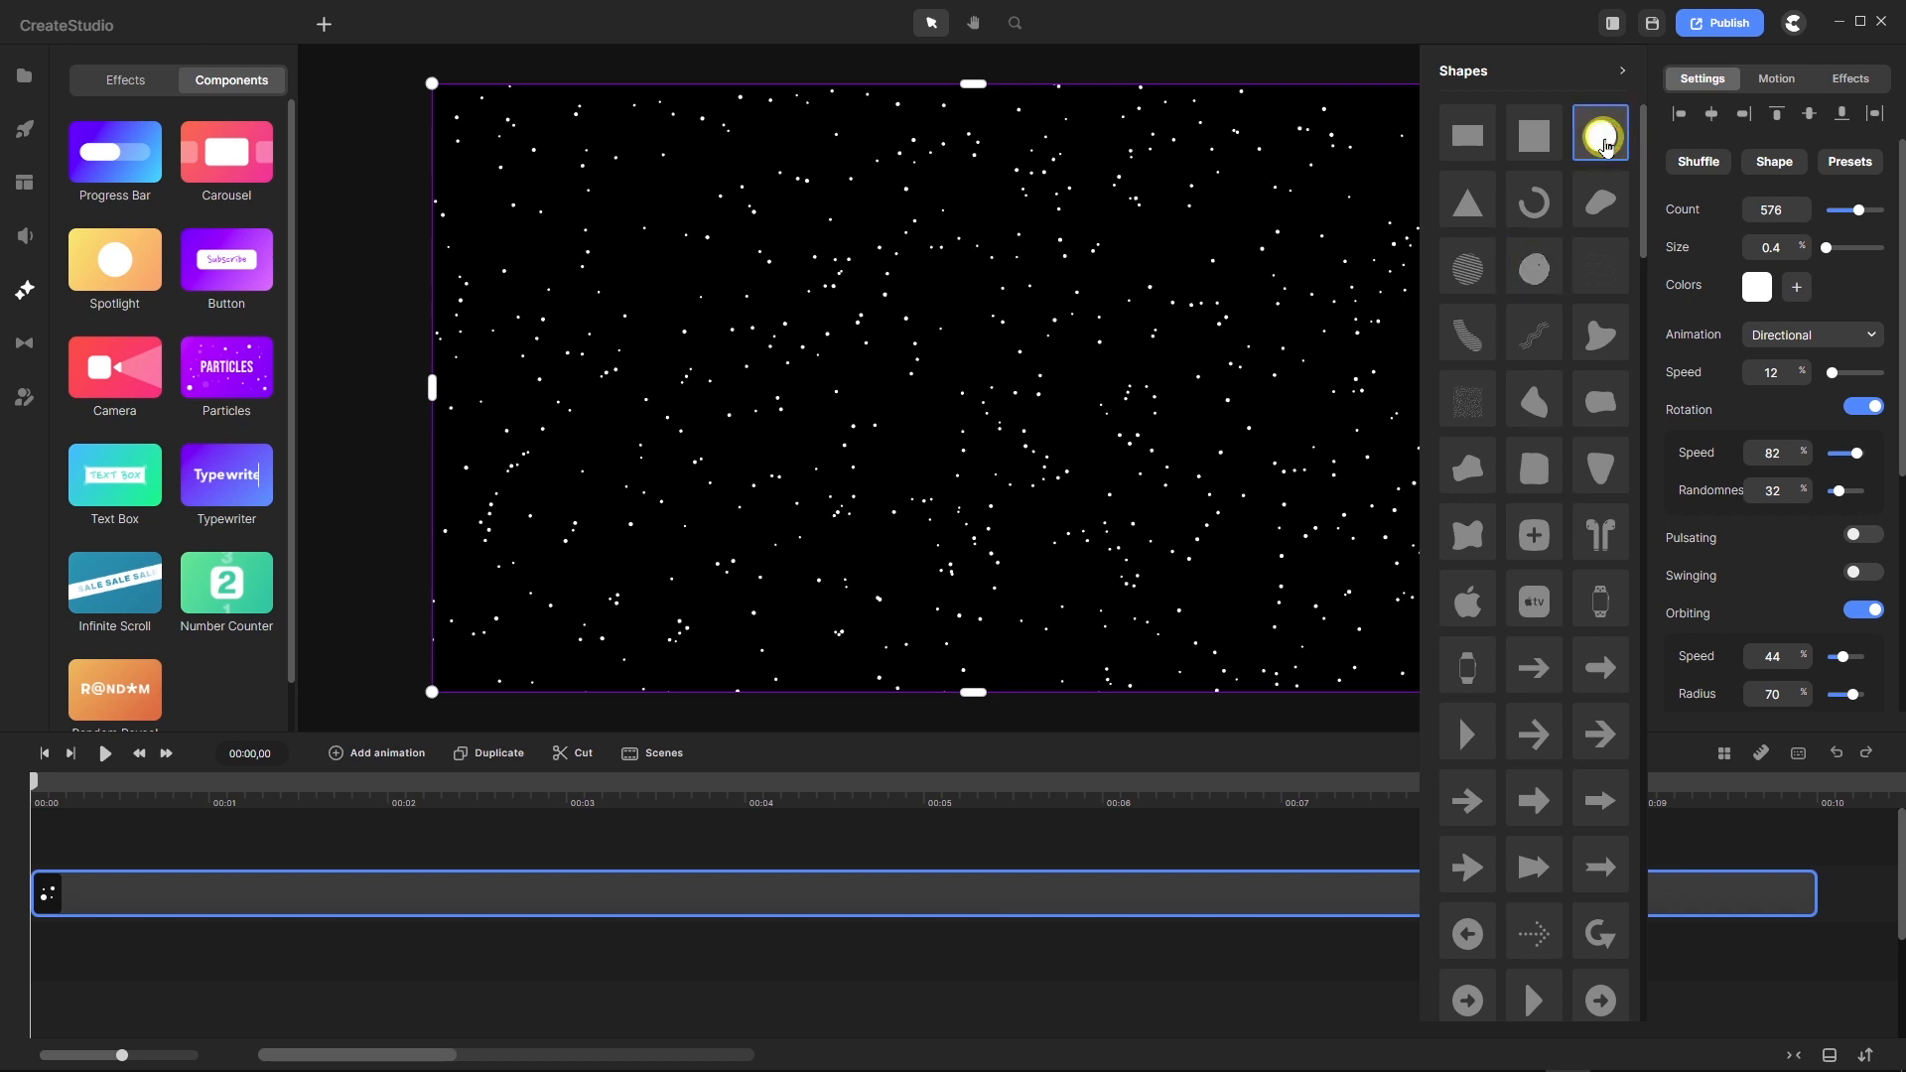
{"action": "left_click_drag", "start_coordinate": [1783, 210], "coordinate": [1688, 206]}
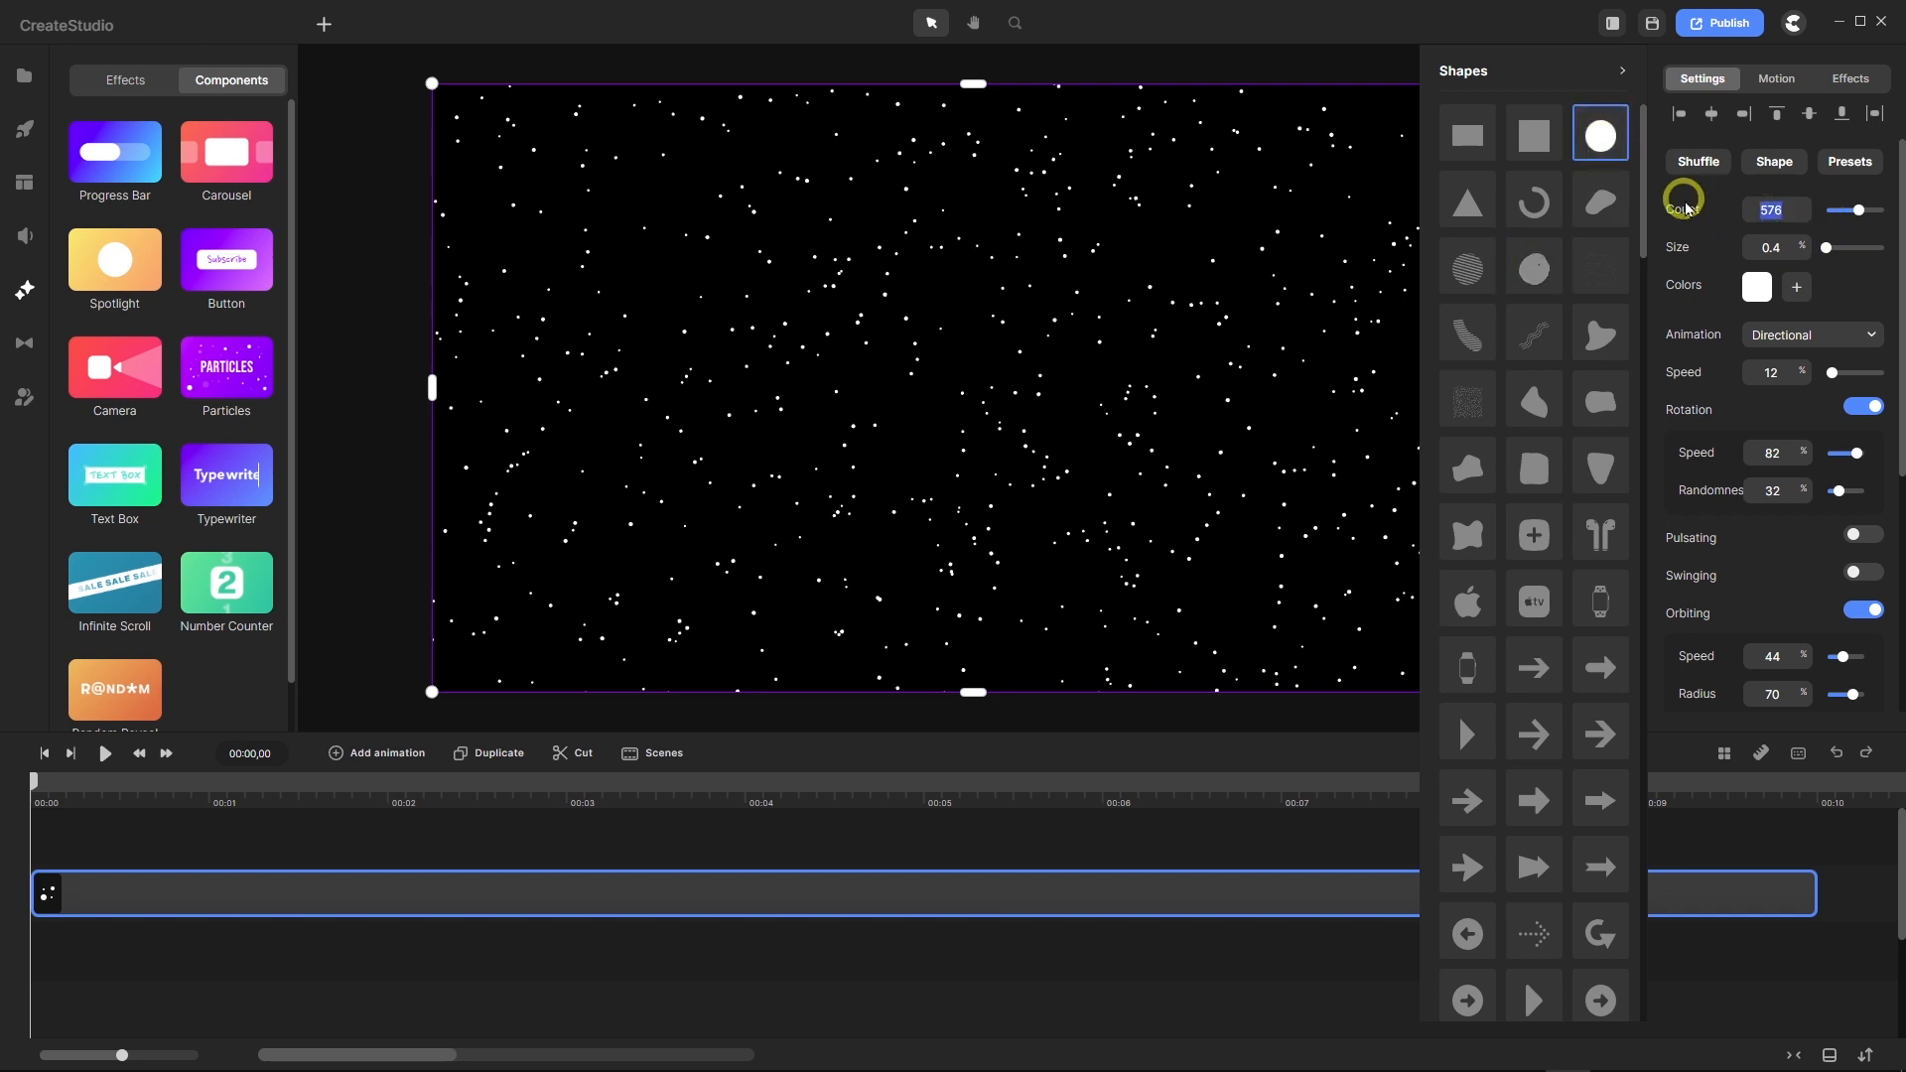
{"action": "type", "text": "1000"}
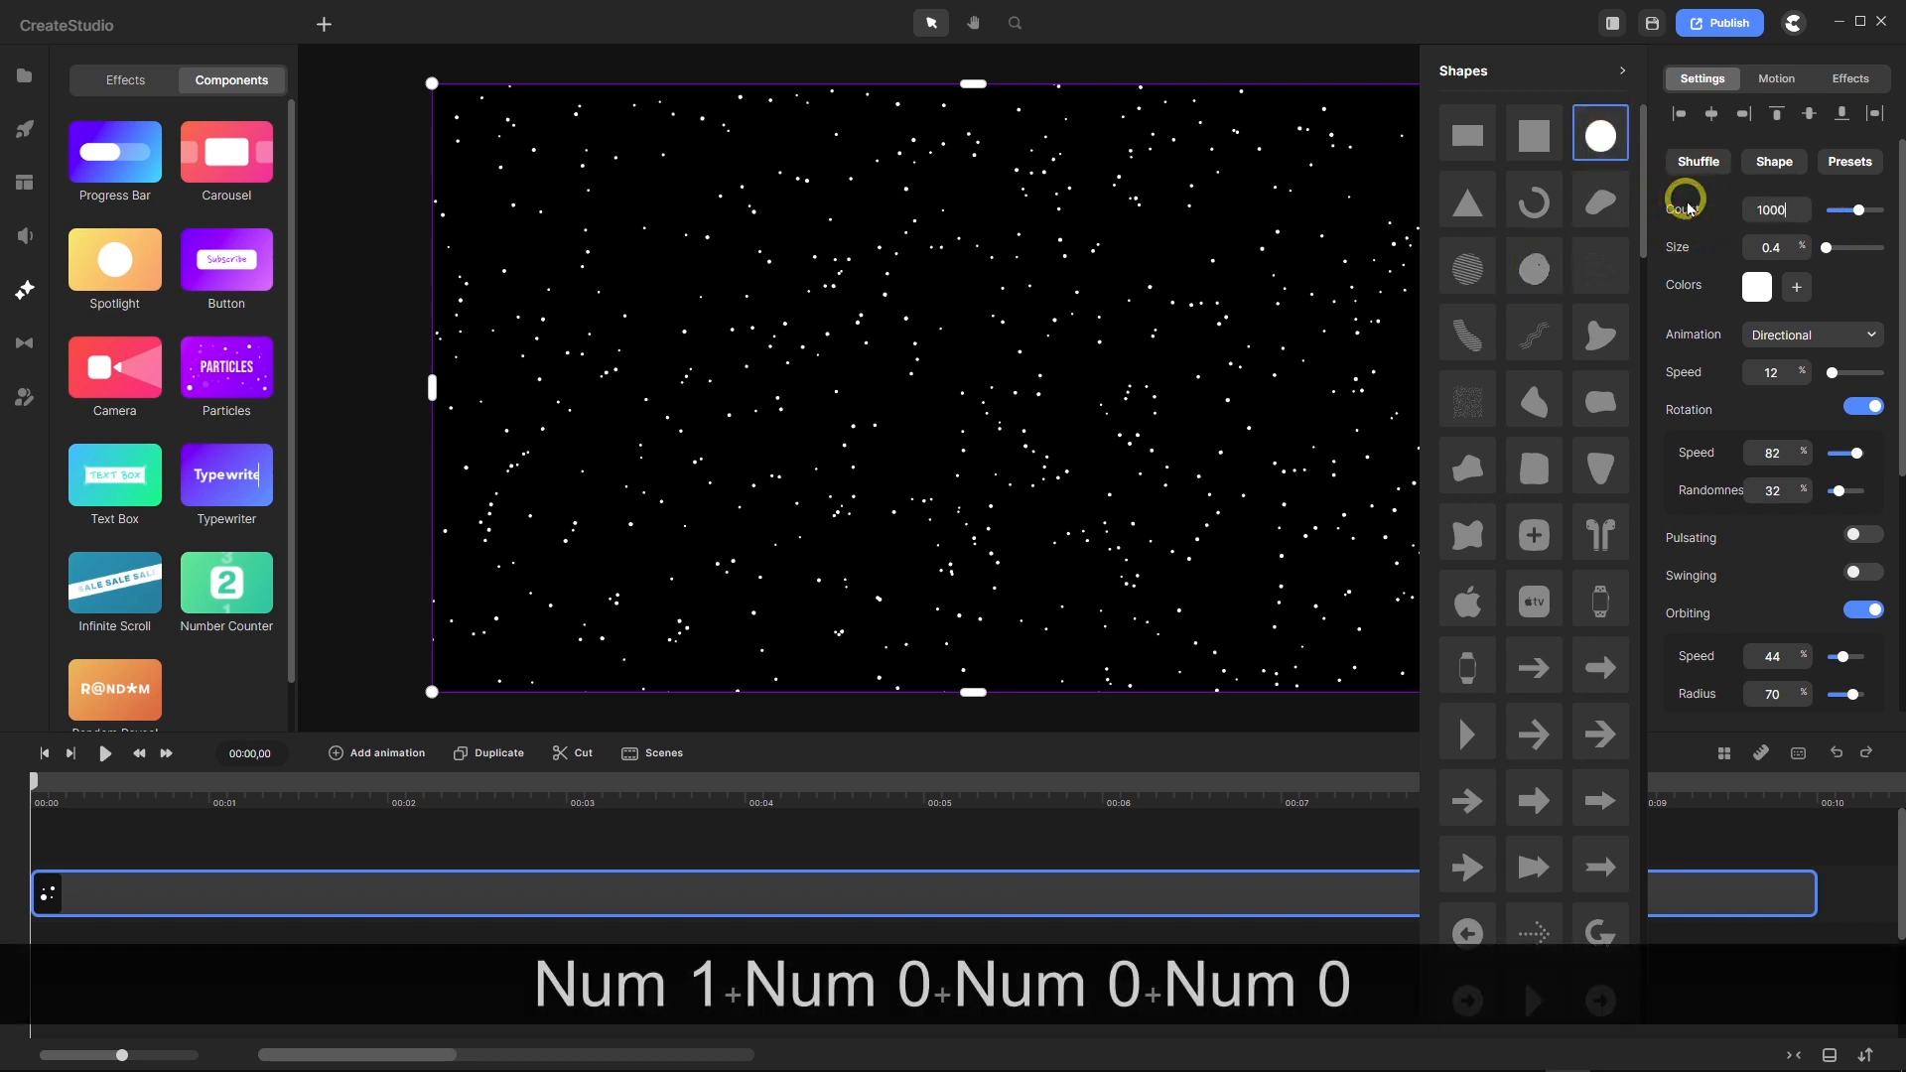
{"action": "key", "text": "Return"}
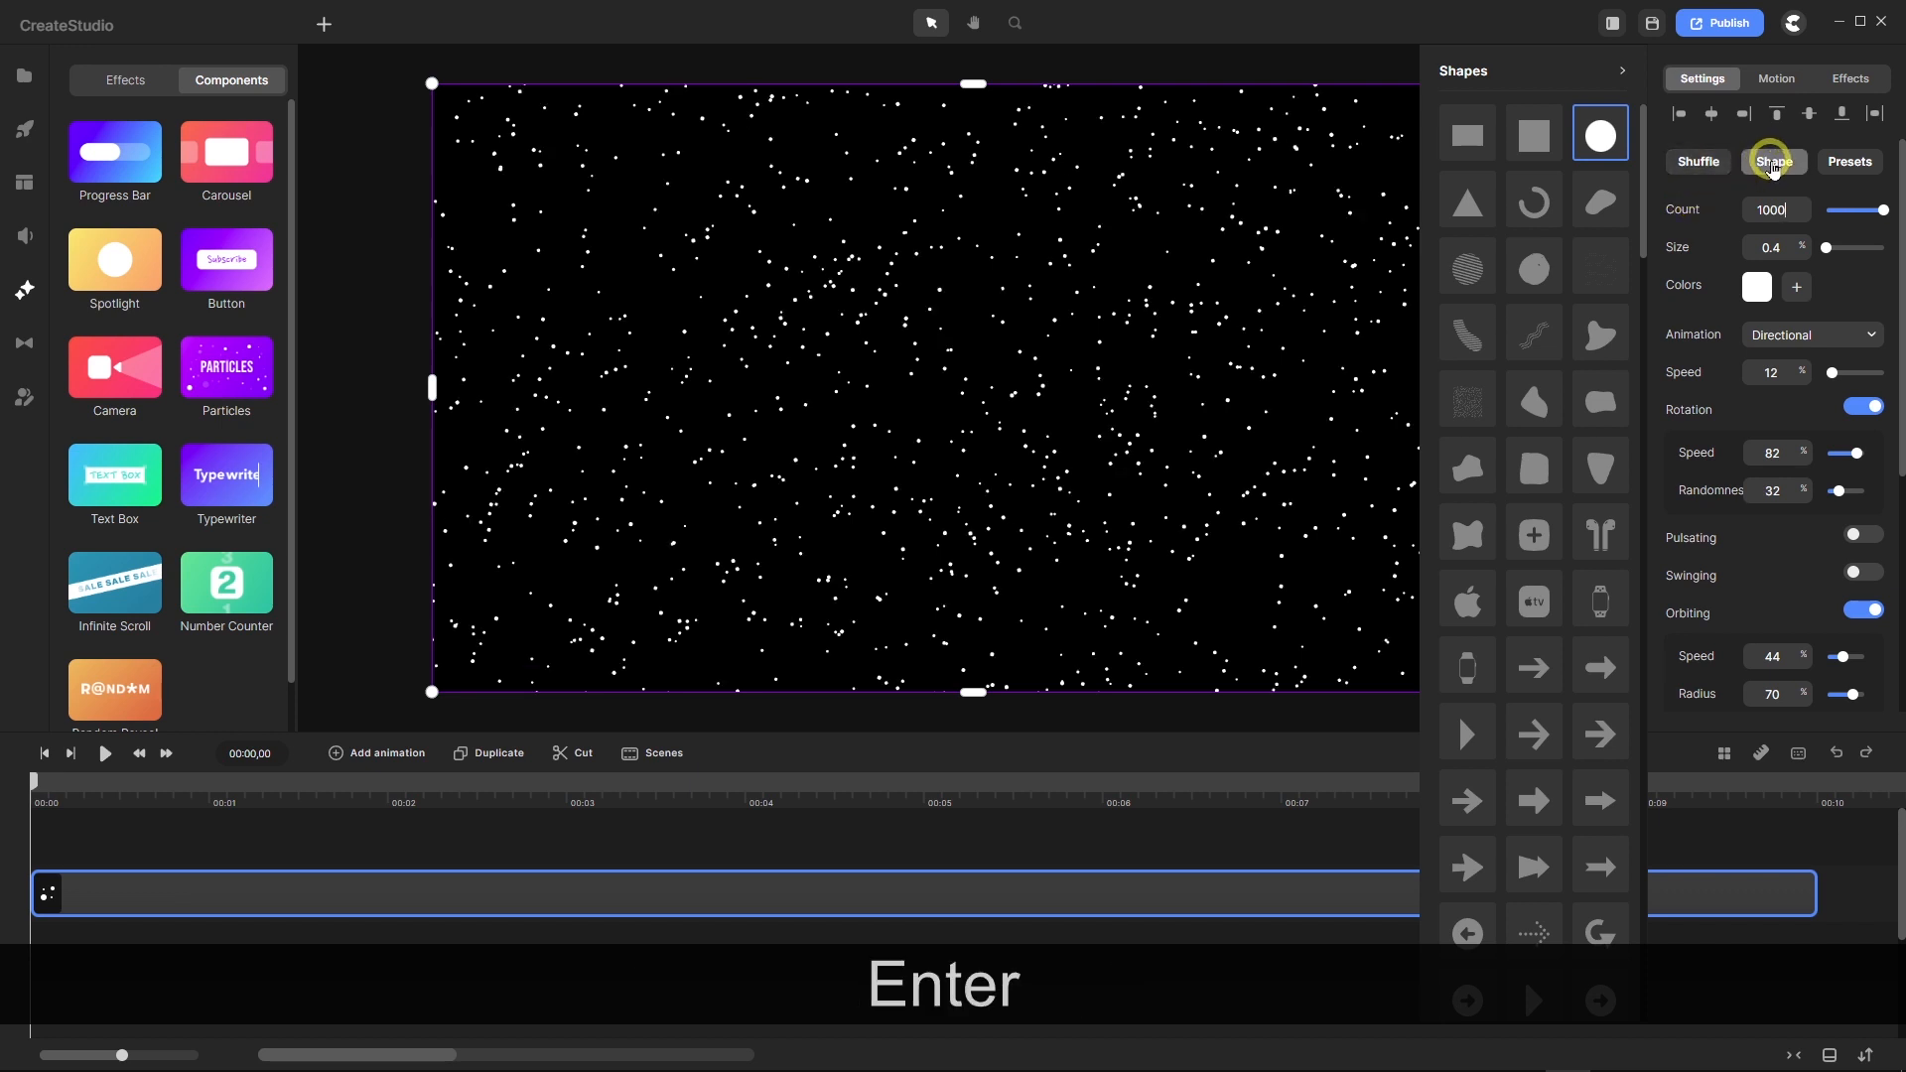
{"action": "left_click", "coordinate": [1774, 163]}
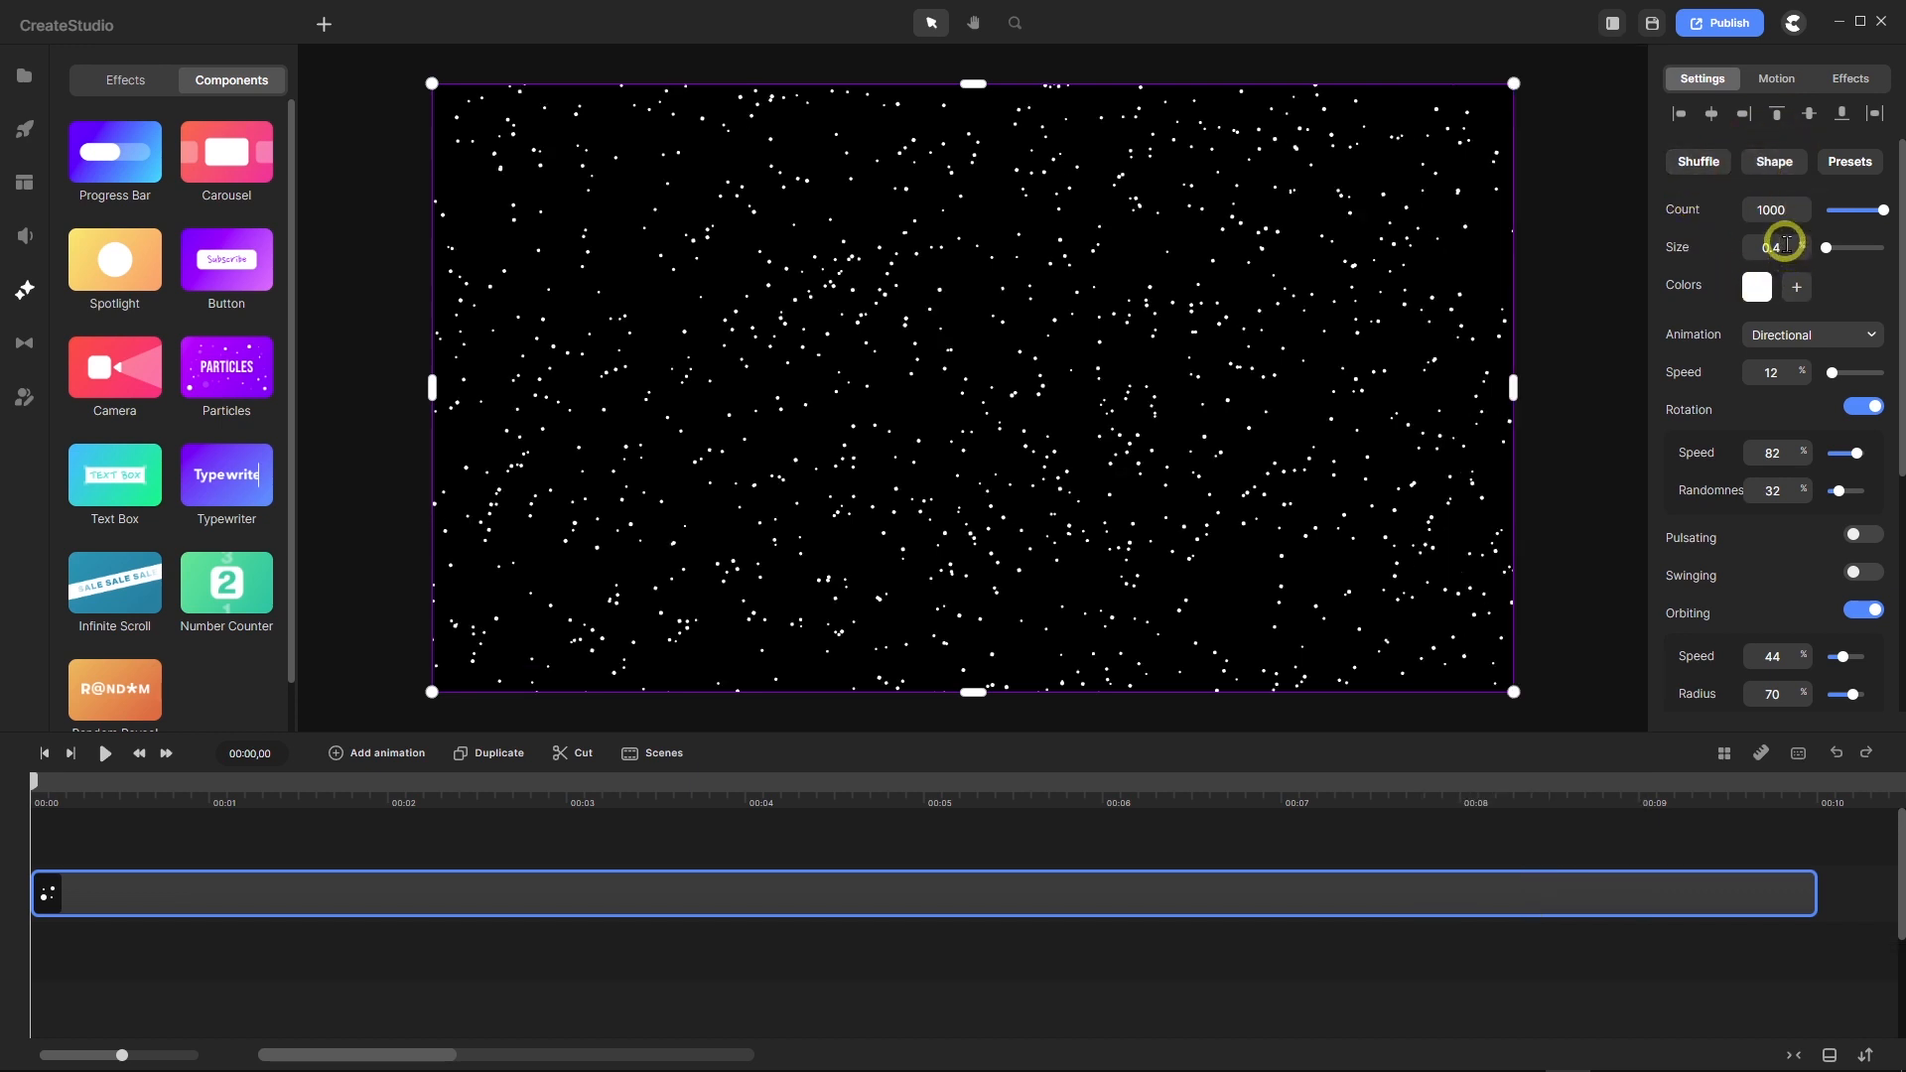
Step: Set the particle size to 2% and the particle color to light blue afebff
{"action": "left_click_drag", "start_coordinate": [1774, 247], "coordinate": [1709, 248]}
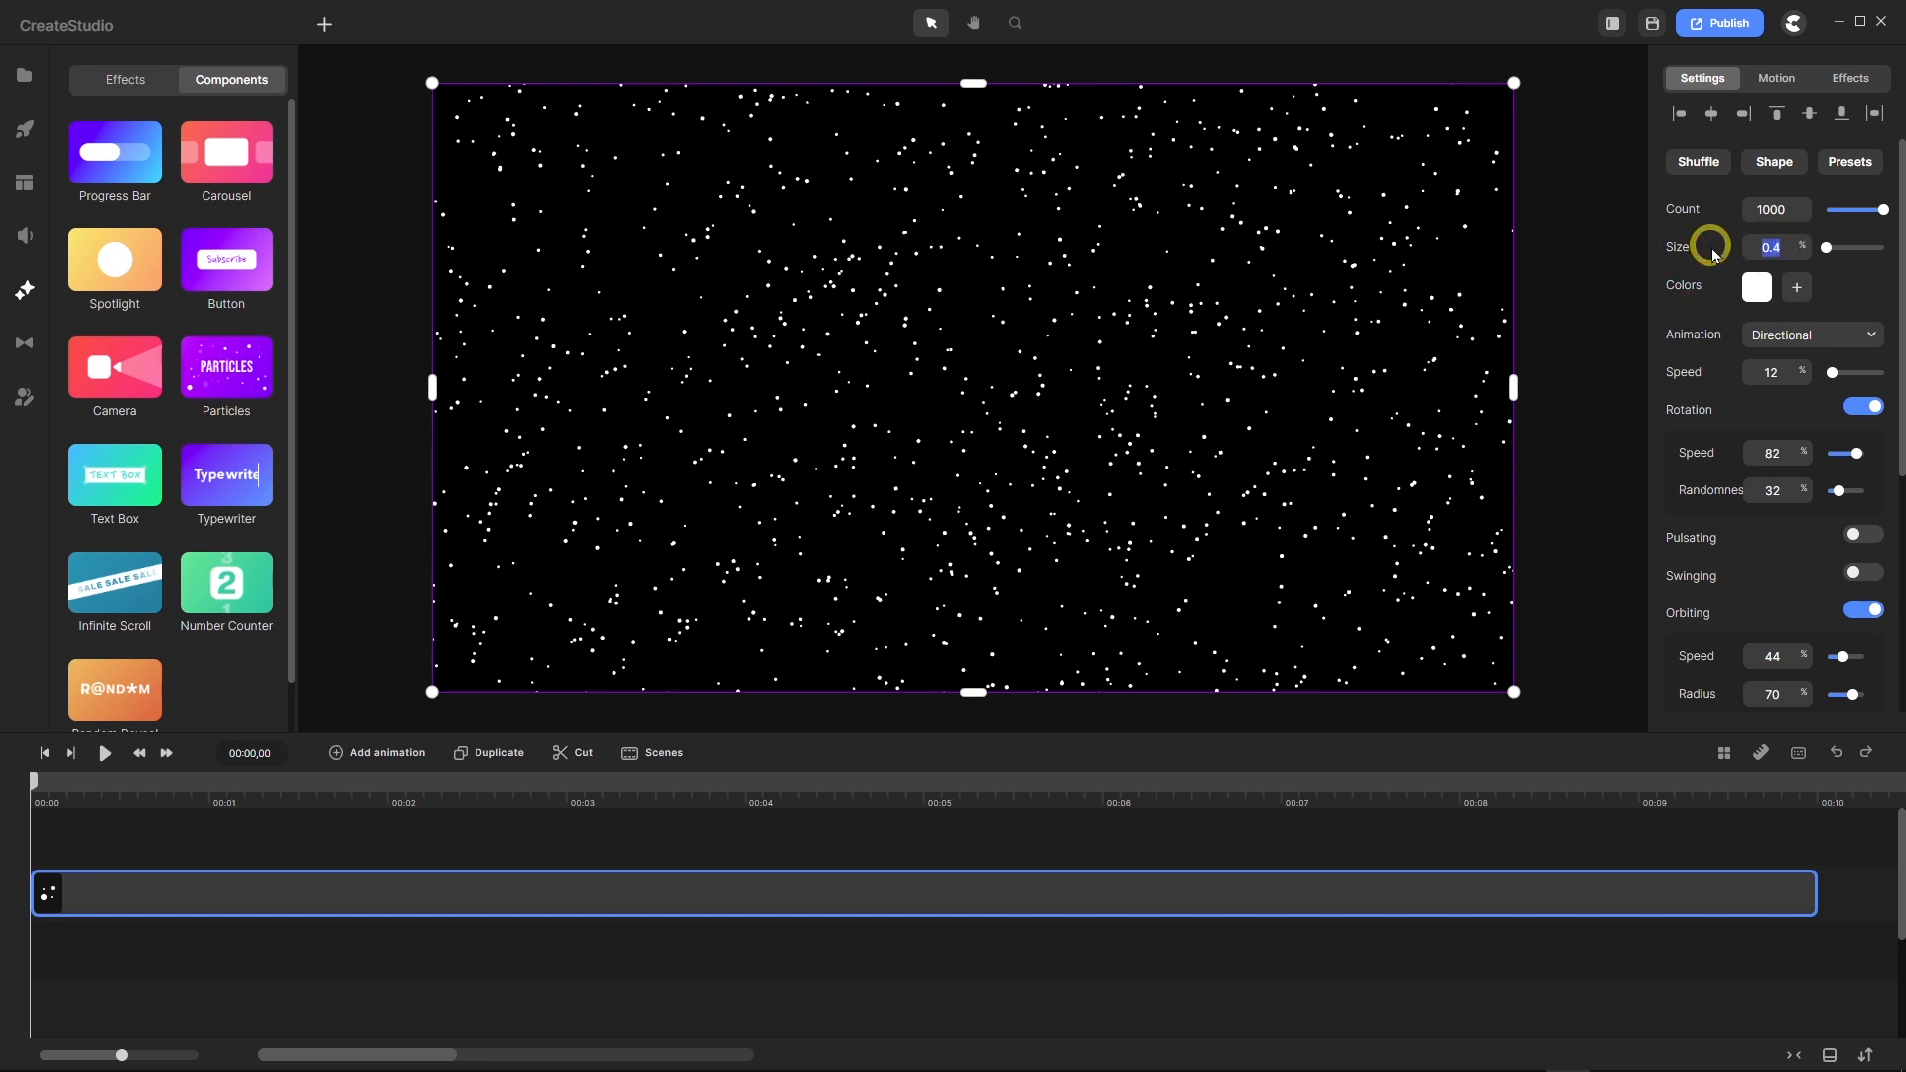
{"action": "type", "text": "2"}
{"action": "key", "text": "Return"}
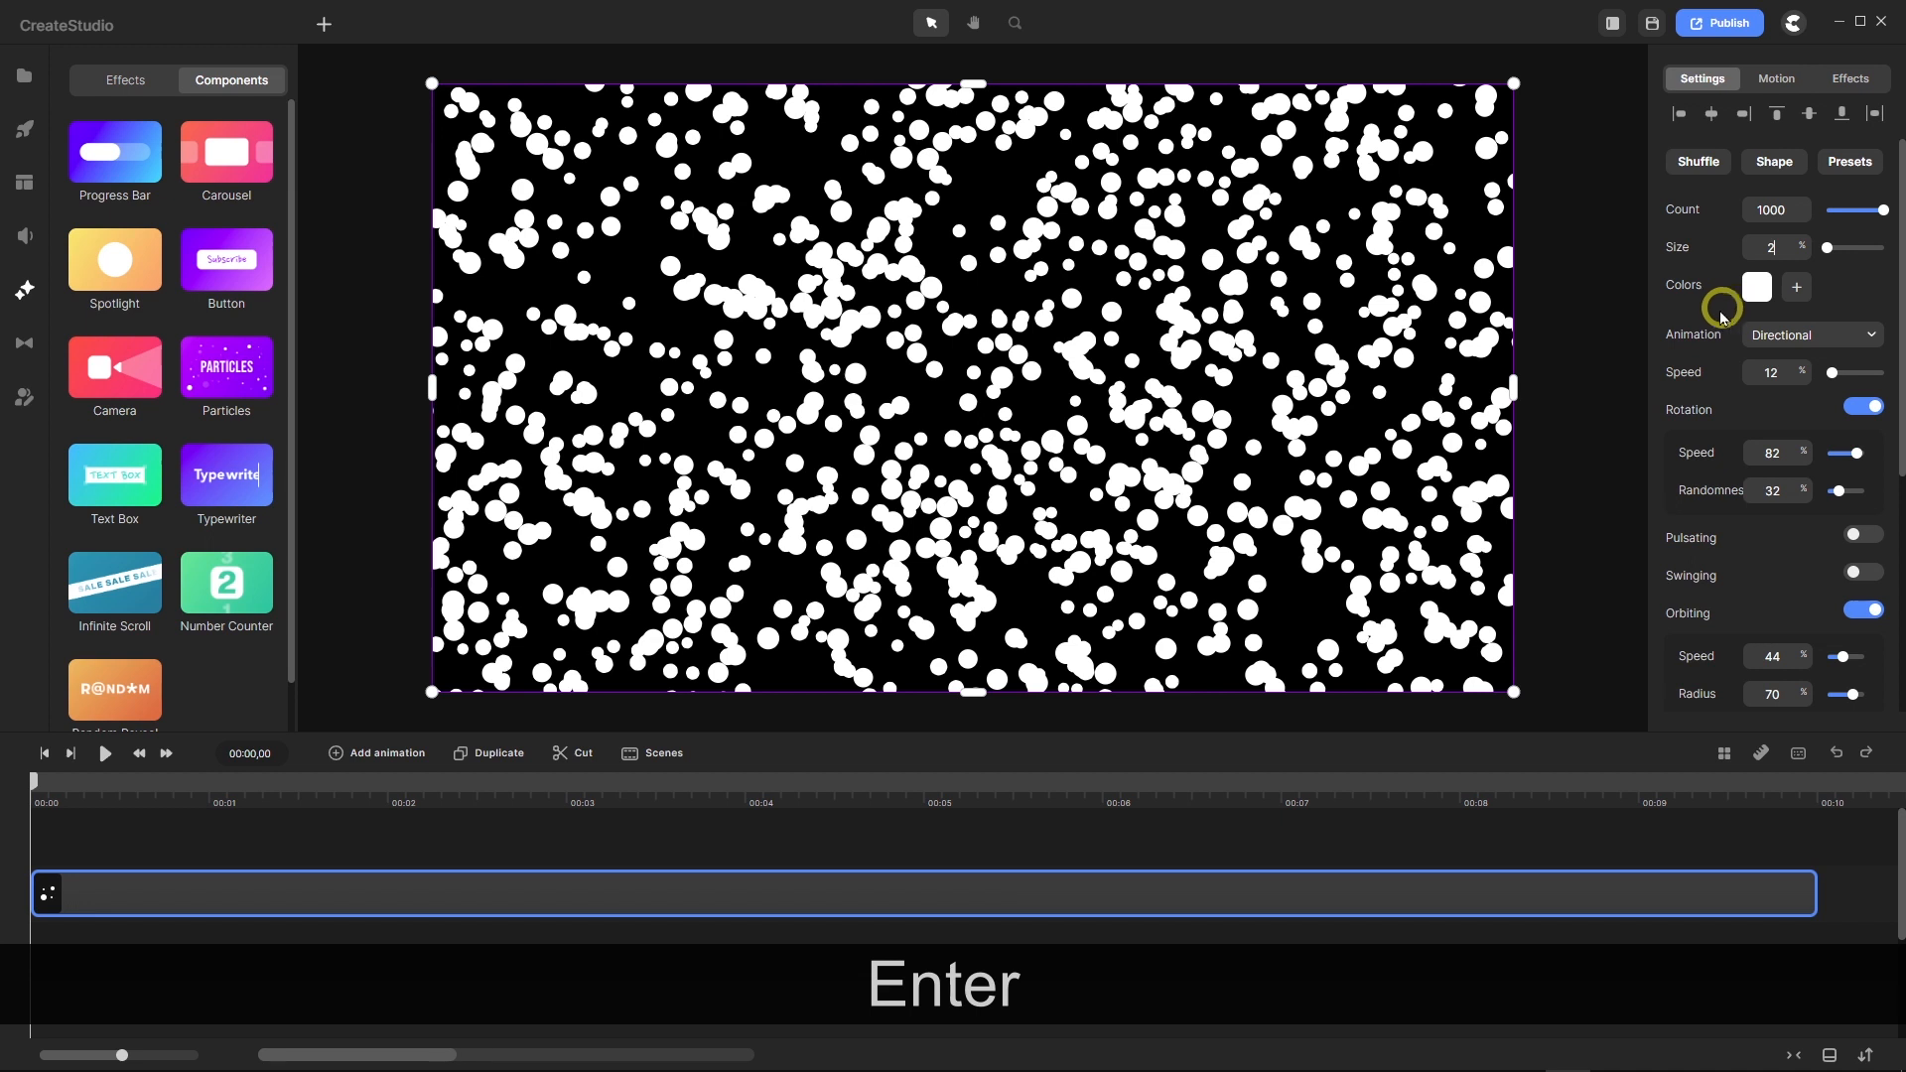
{"action": "left_click", "coordinate": [1757, 290]}
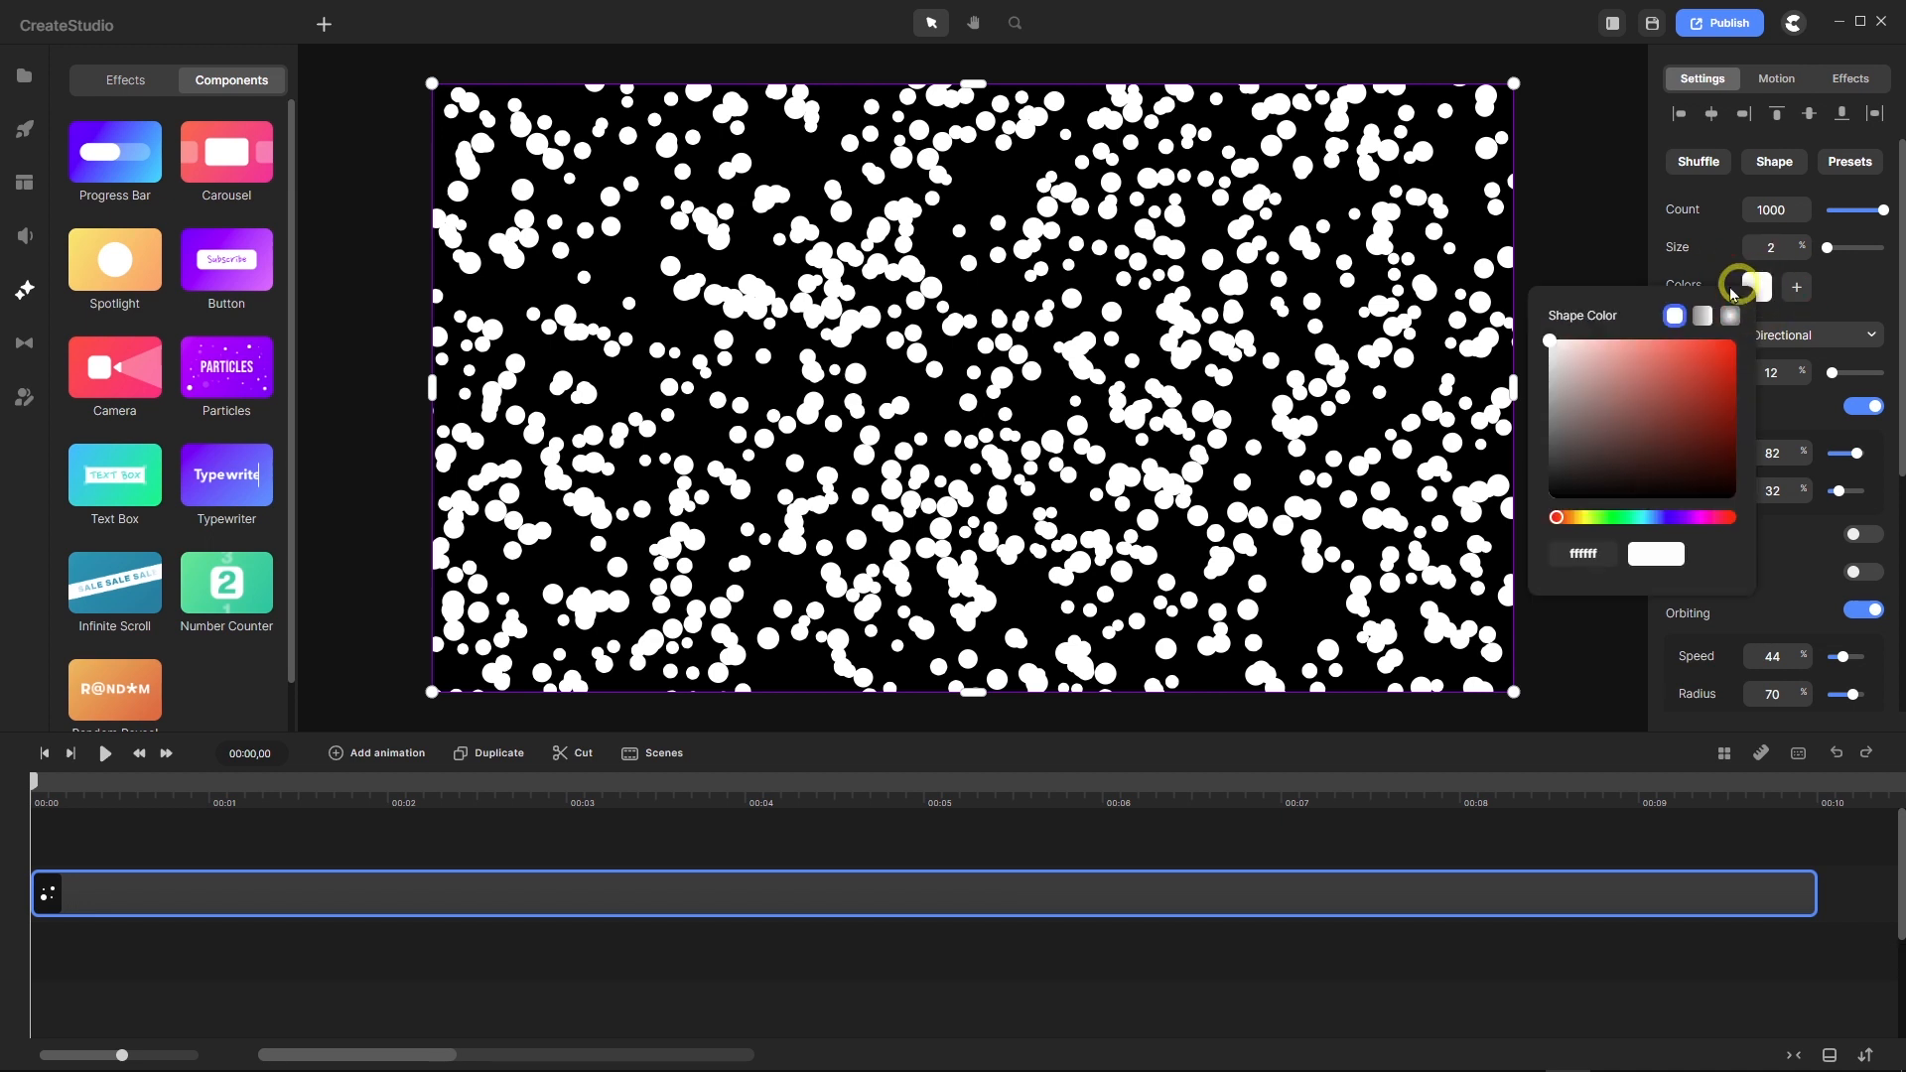
{"action": "left_click", "coordinate": [1652, 518]}
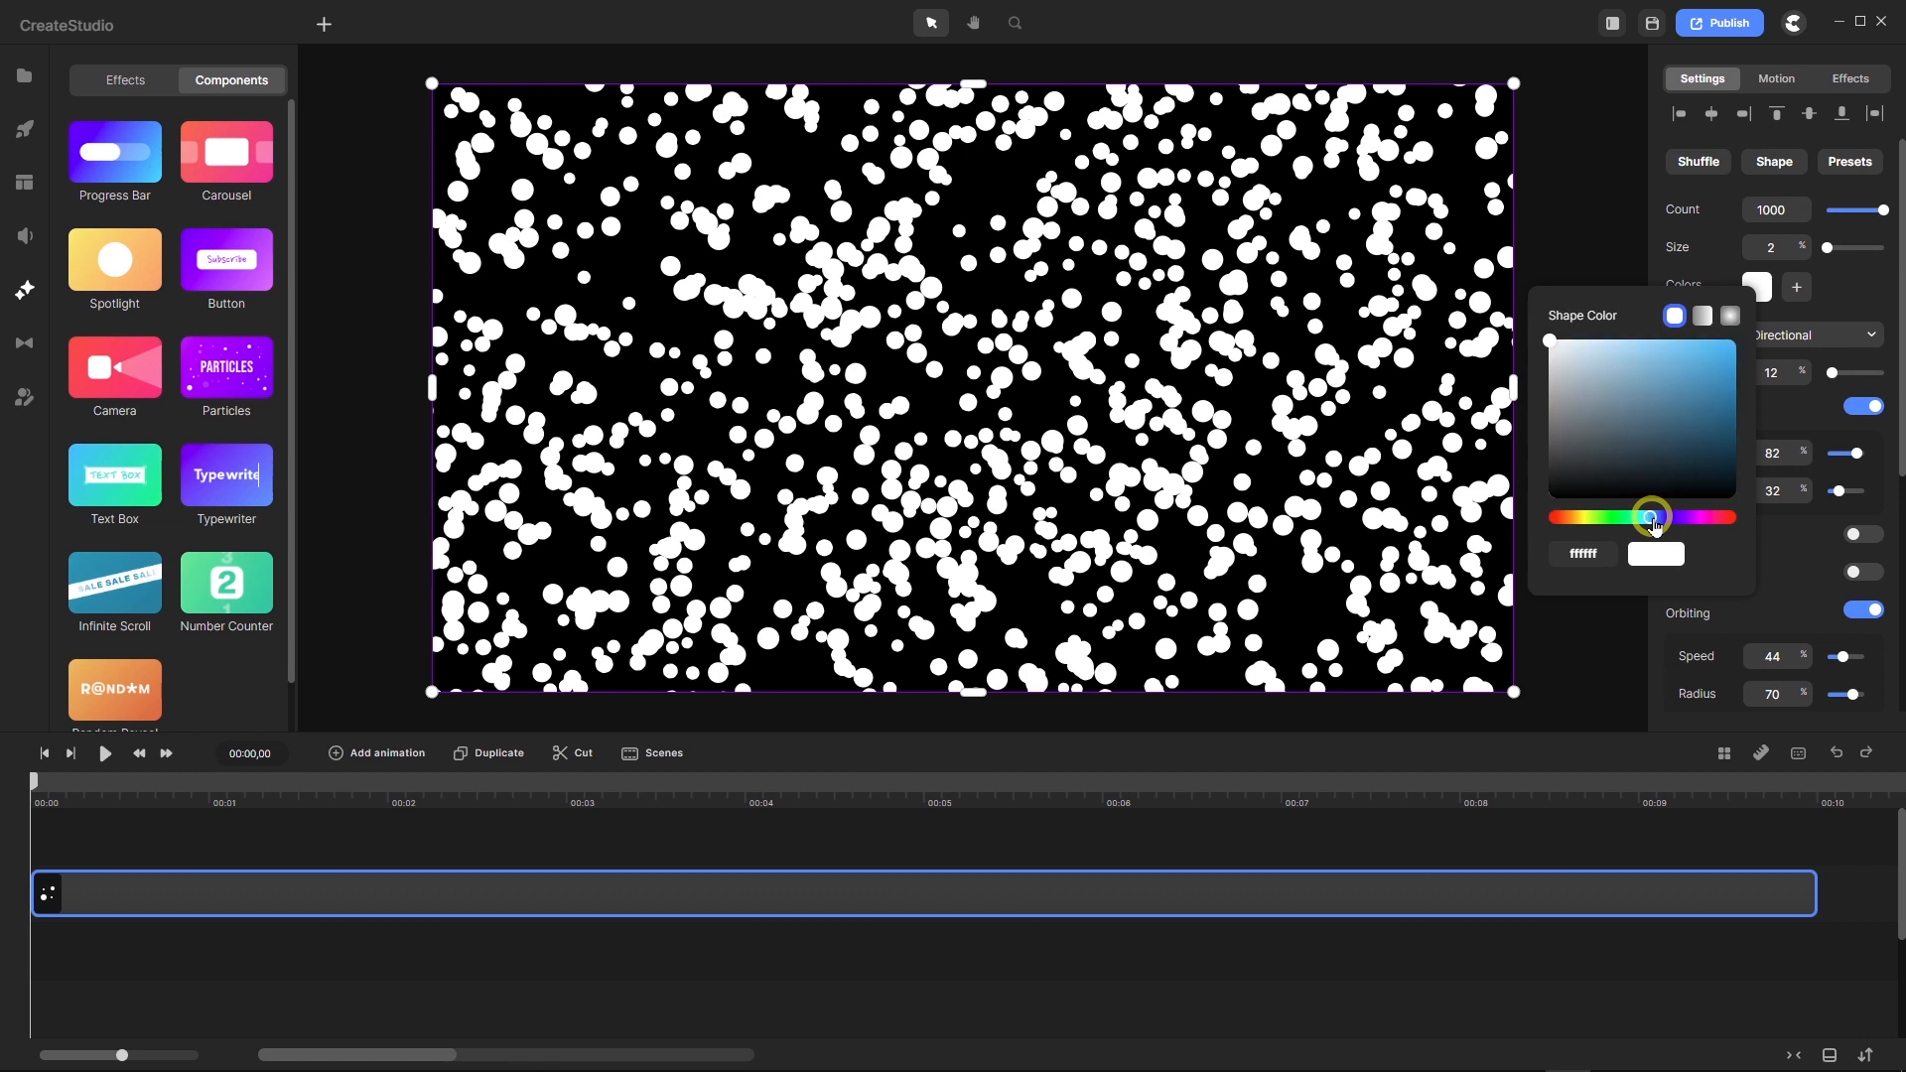
{"action": "left_click", "coordinate": [1610, 341]}
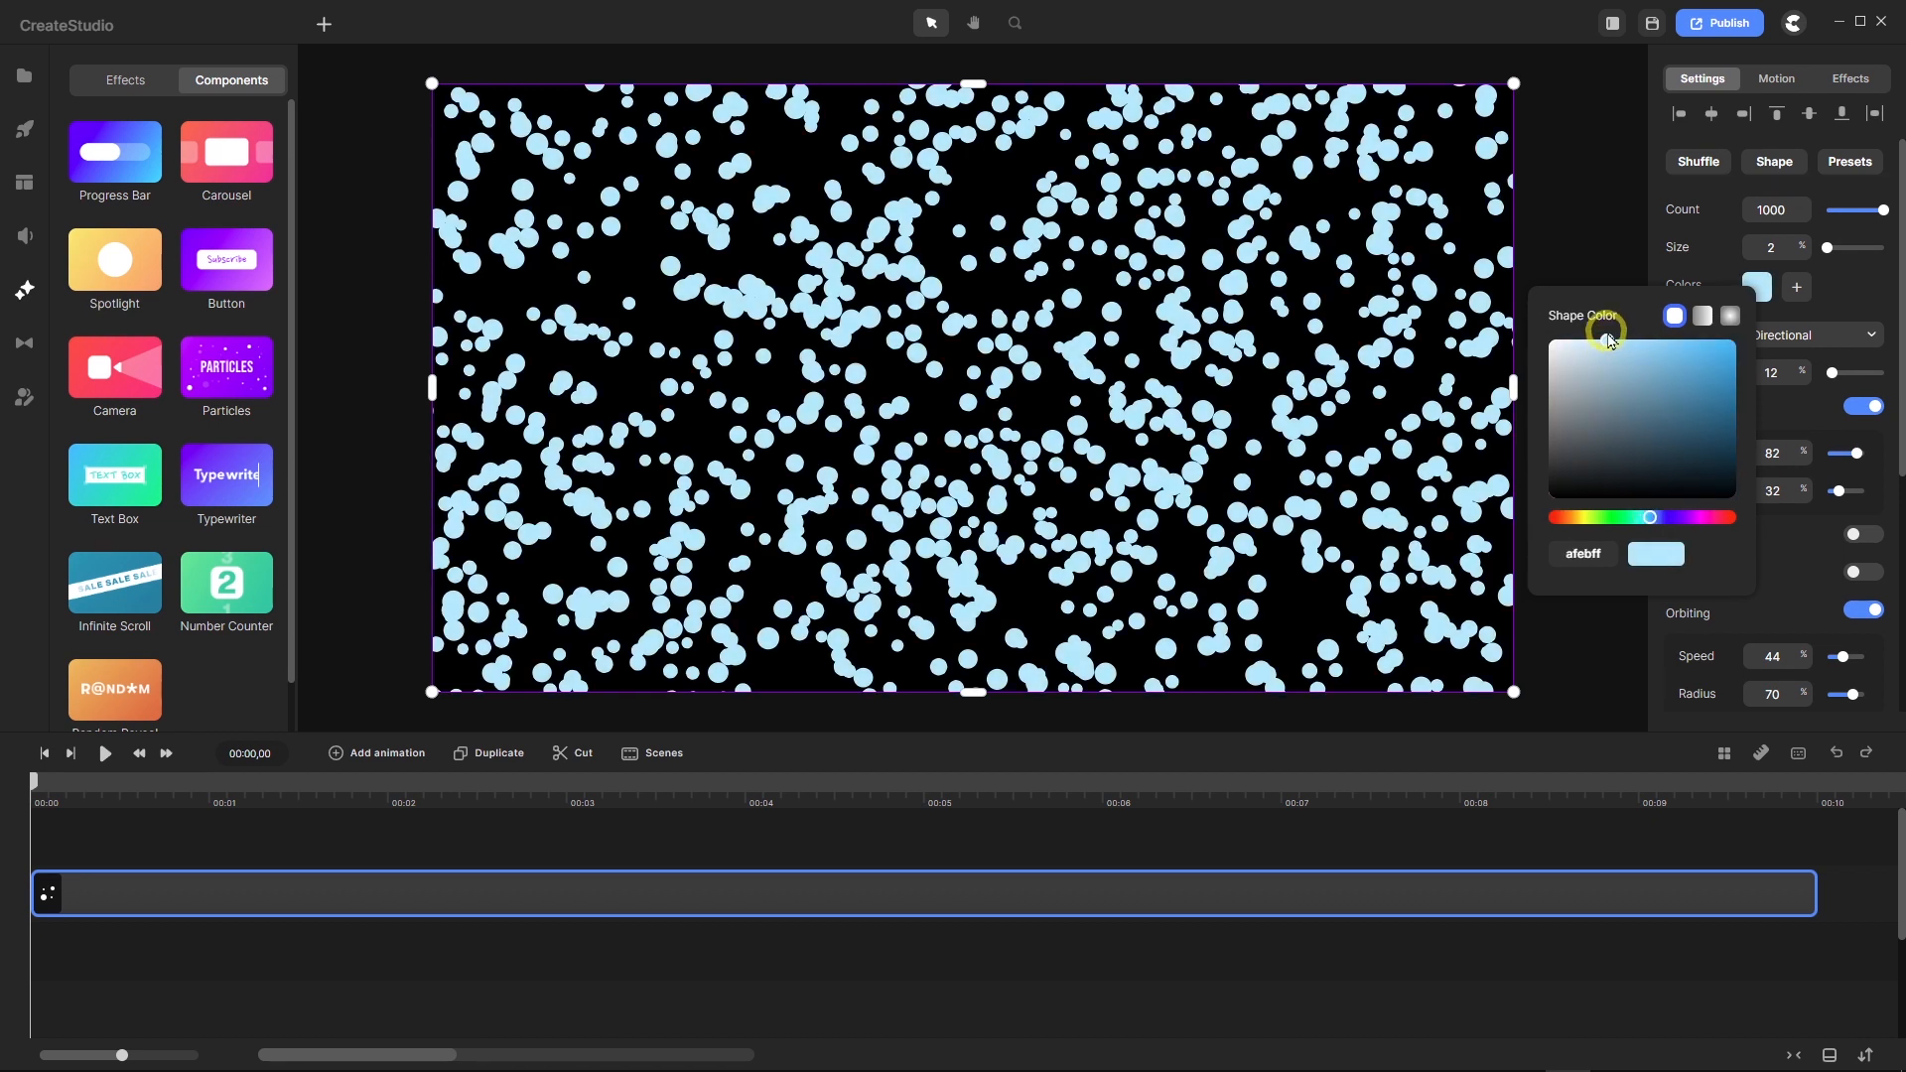
{"action": "left_click", "coordinate": [1855, 287]}
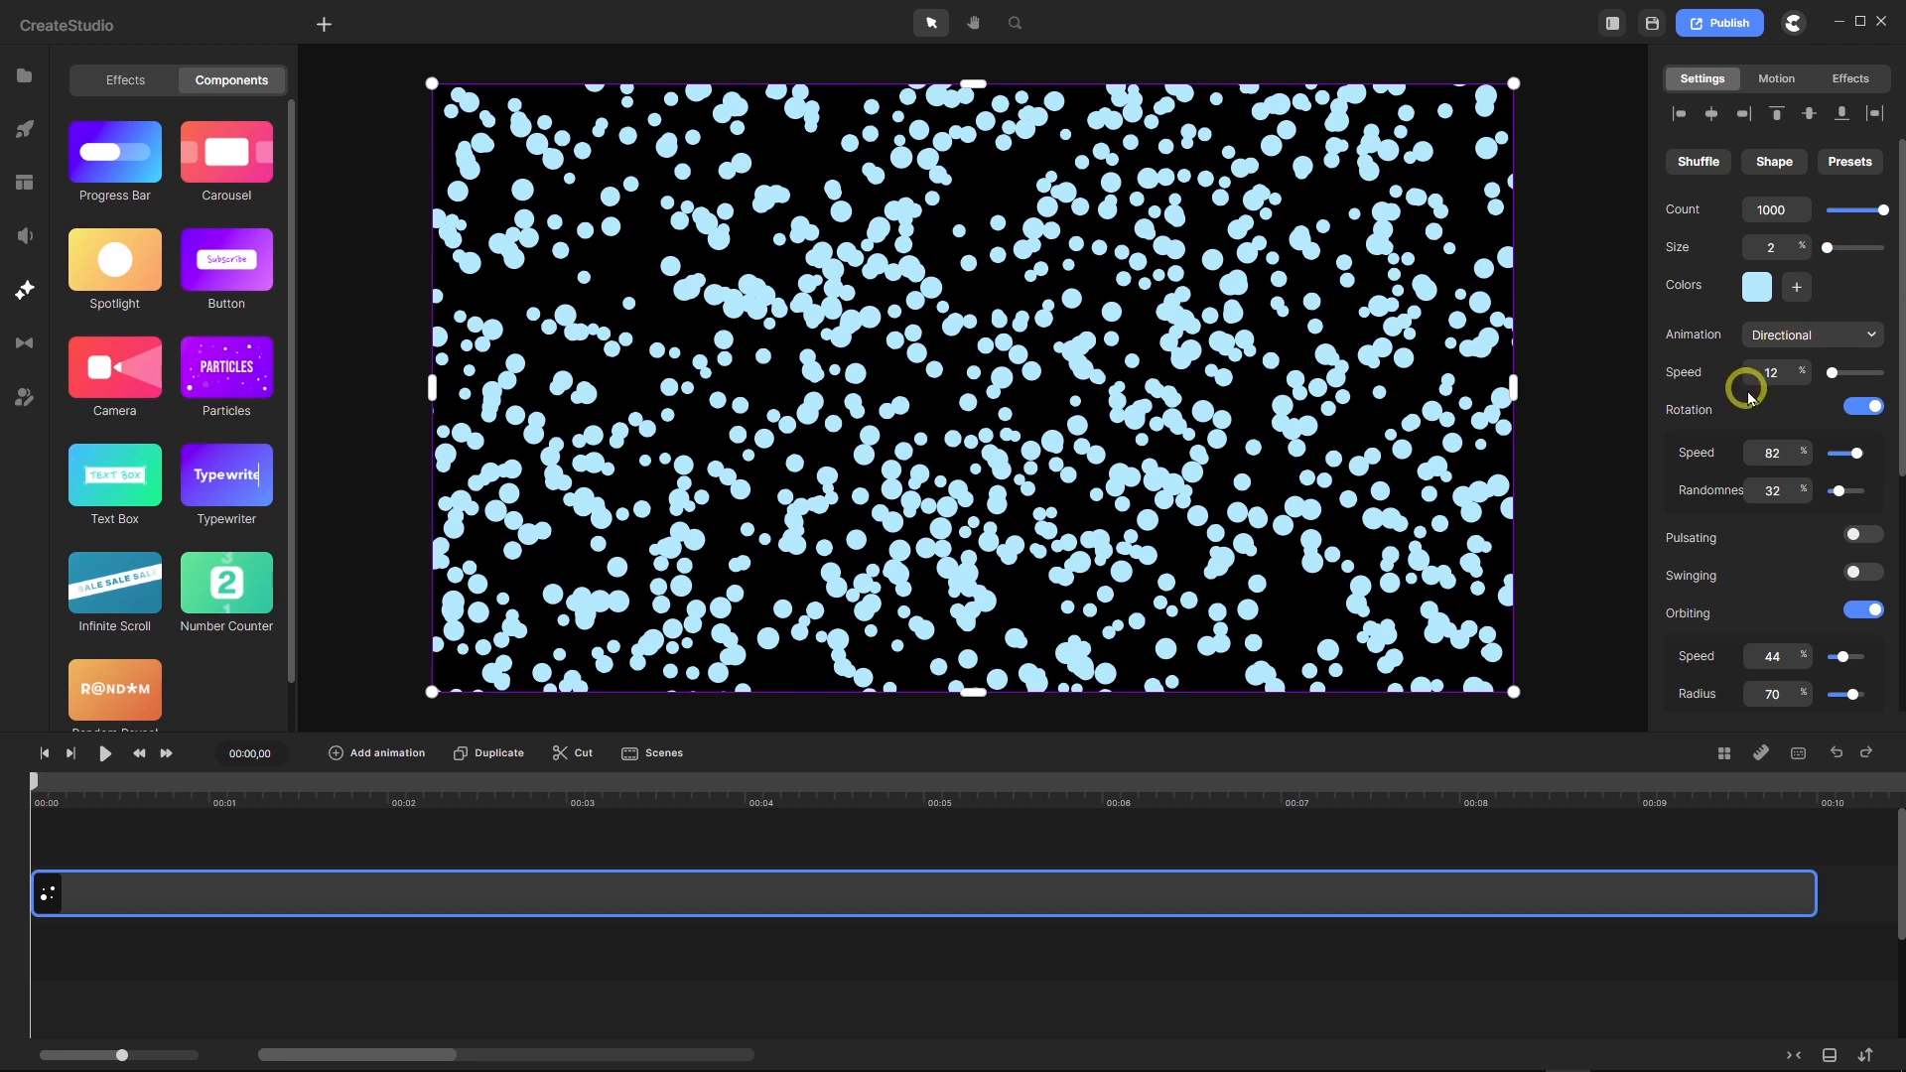
{"action": "scroll", "coordinate": [1790, 405], "scroll_direction": "down", "scroll_amount": 2}
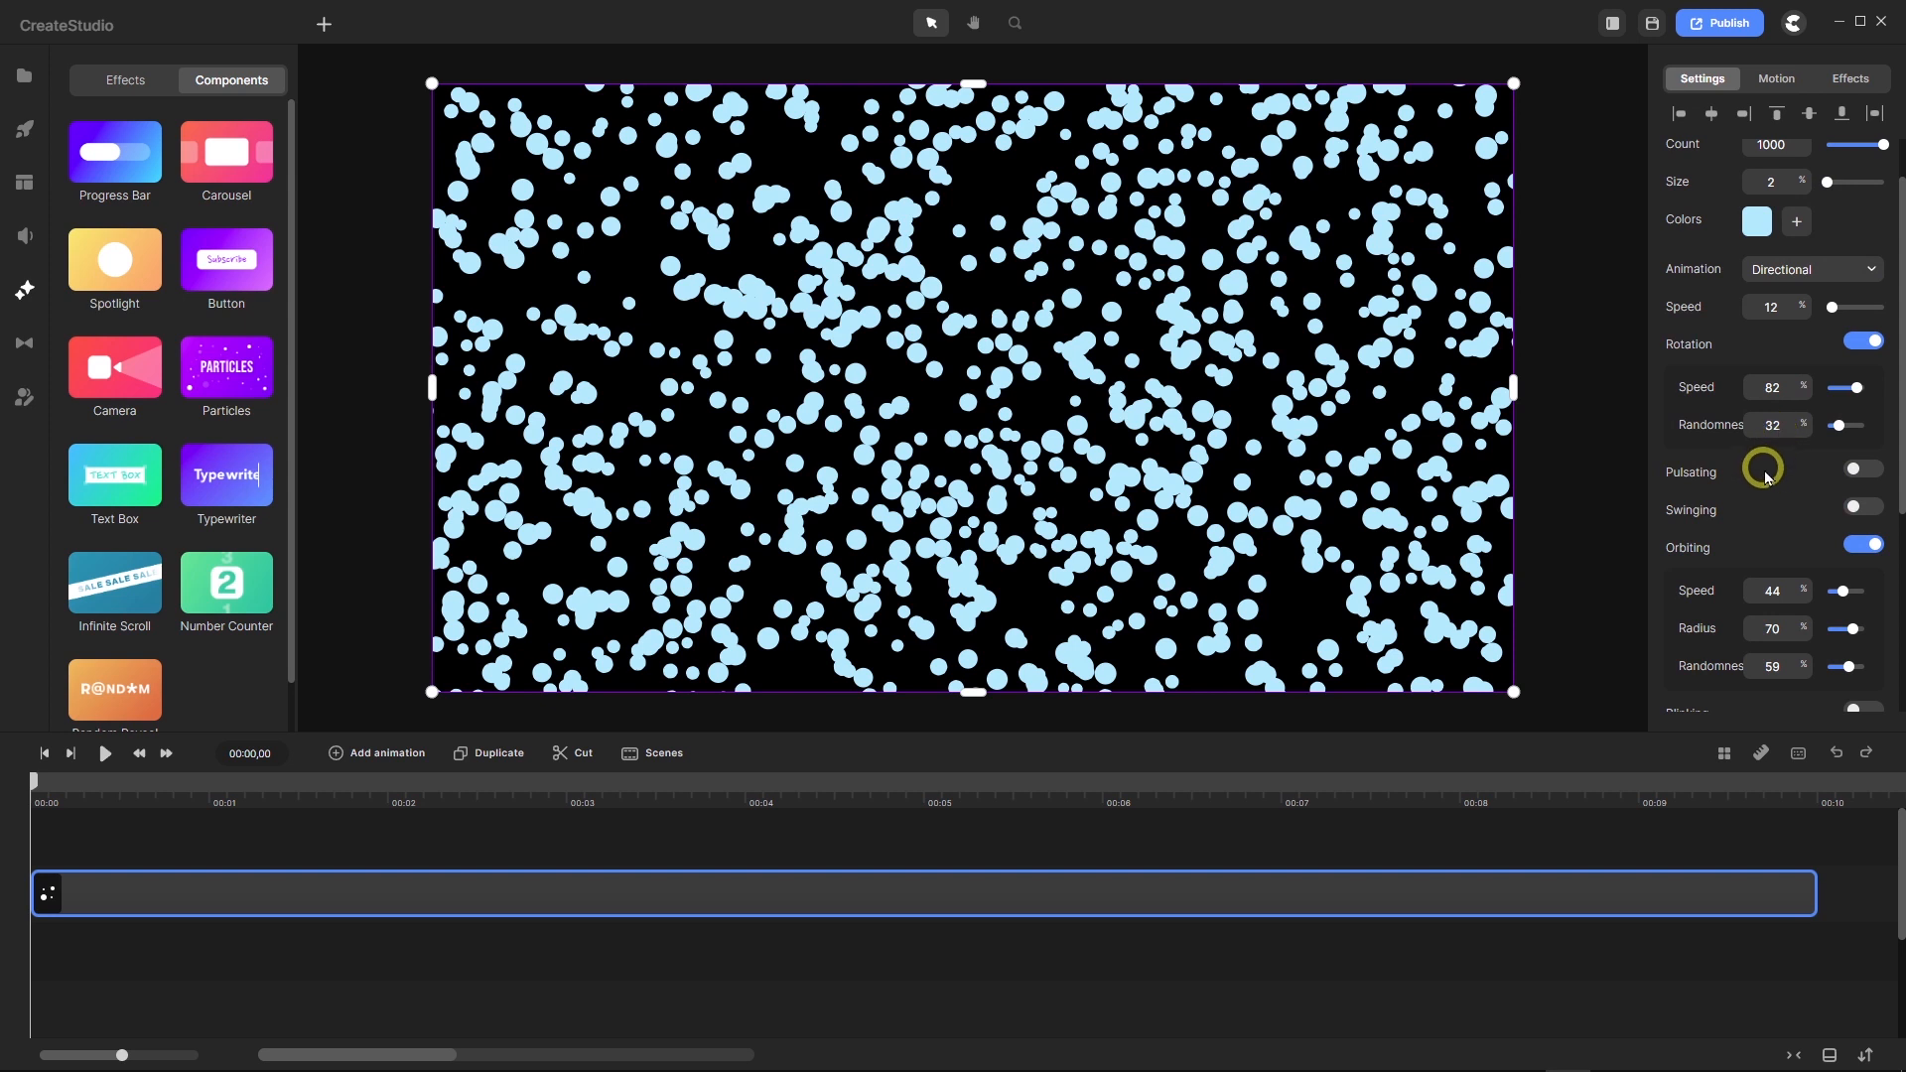
{"action": "scroll", "coordinate": [1761, 452], "scroll_direction": "down", "scroll_amount": 2}
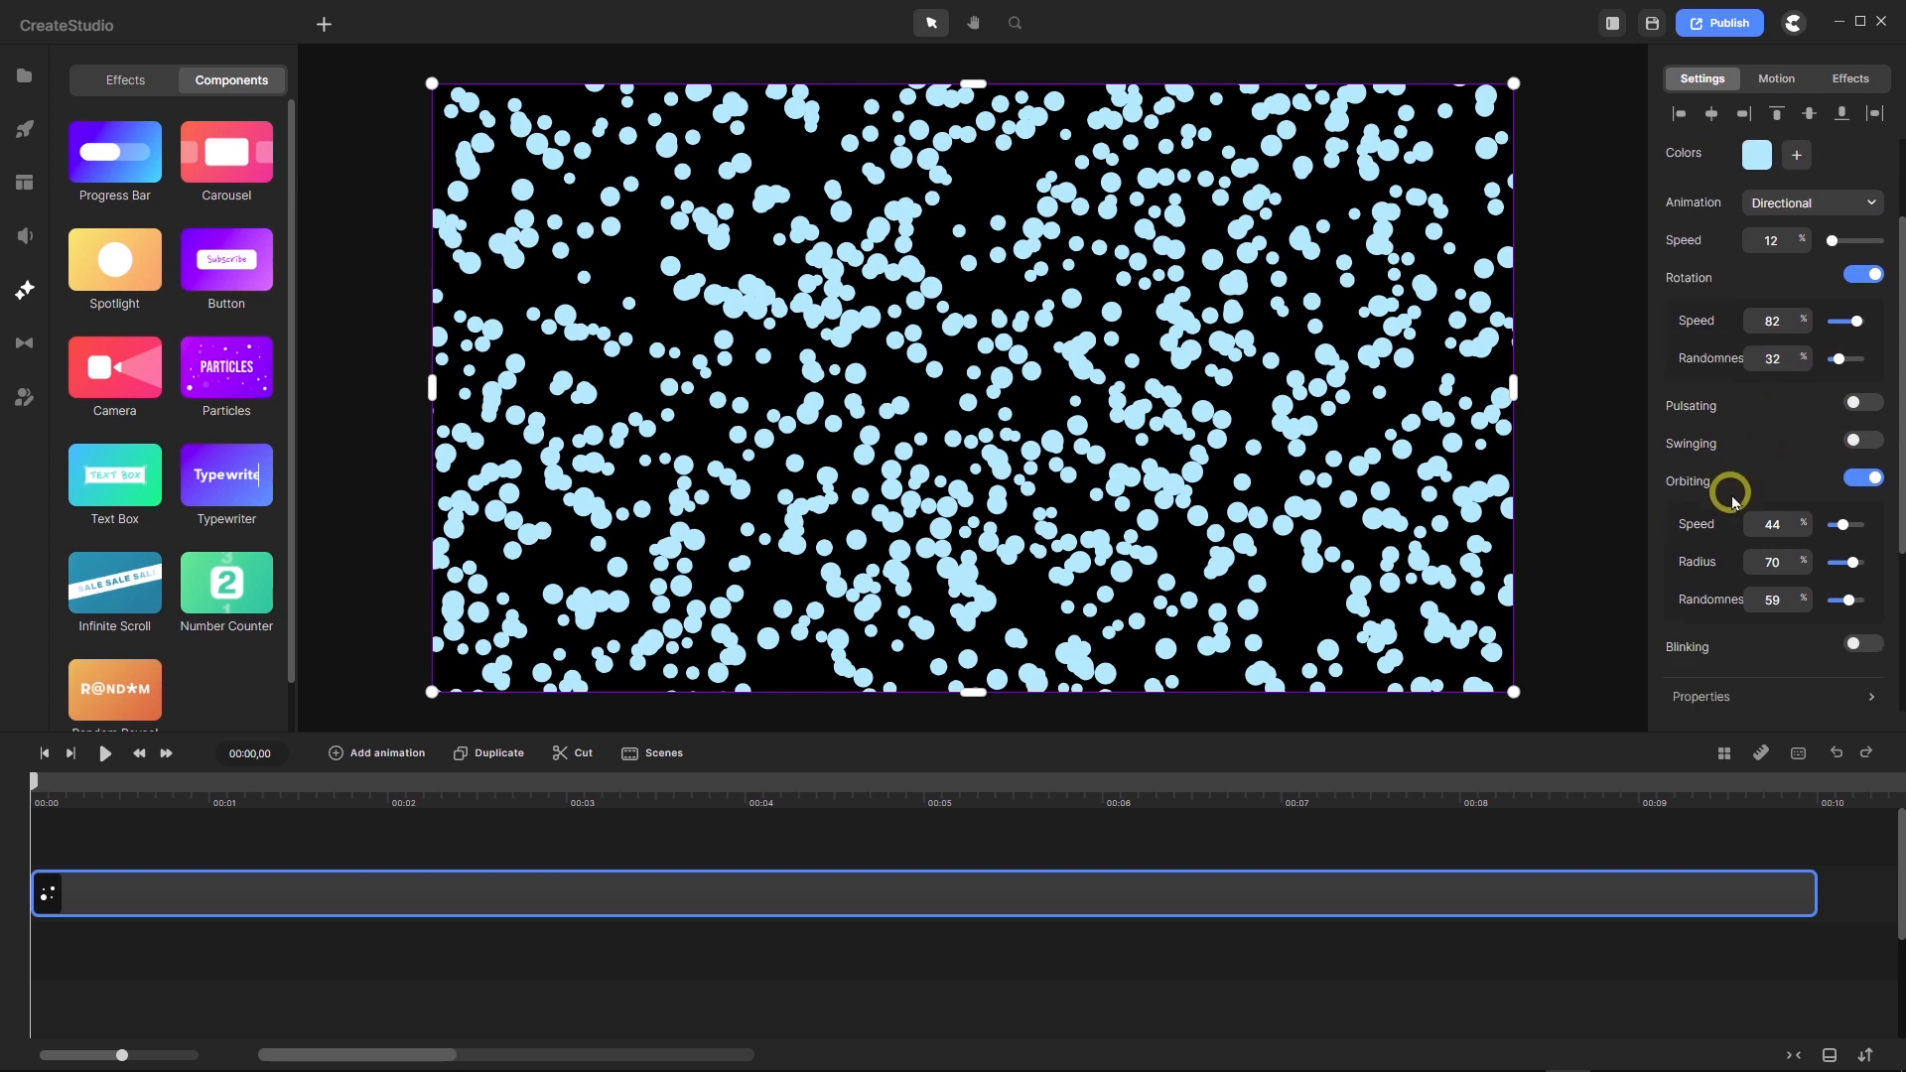
{"action": "scroll", "coordinate": [1755, 486], "scroll_direction": "down", "scroll_amount": 3}
{"action": "scroll", "coordinate": [1758, 494], "scroll_direction": "down", "scroll_amount": 2}
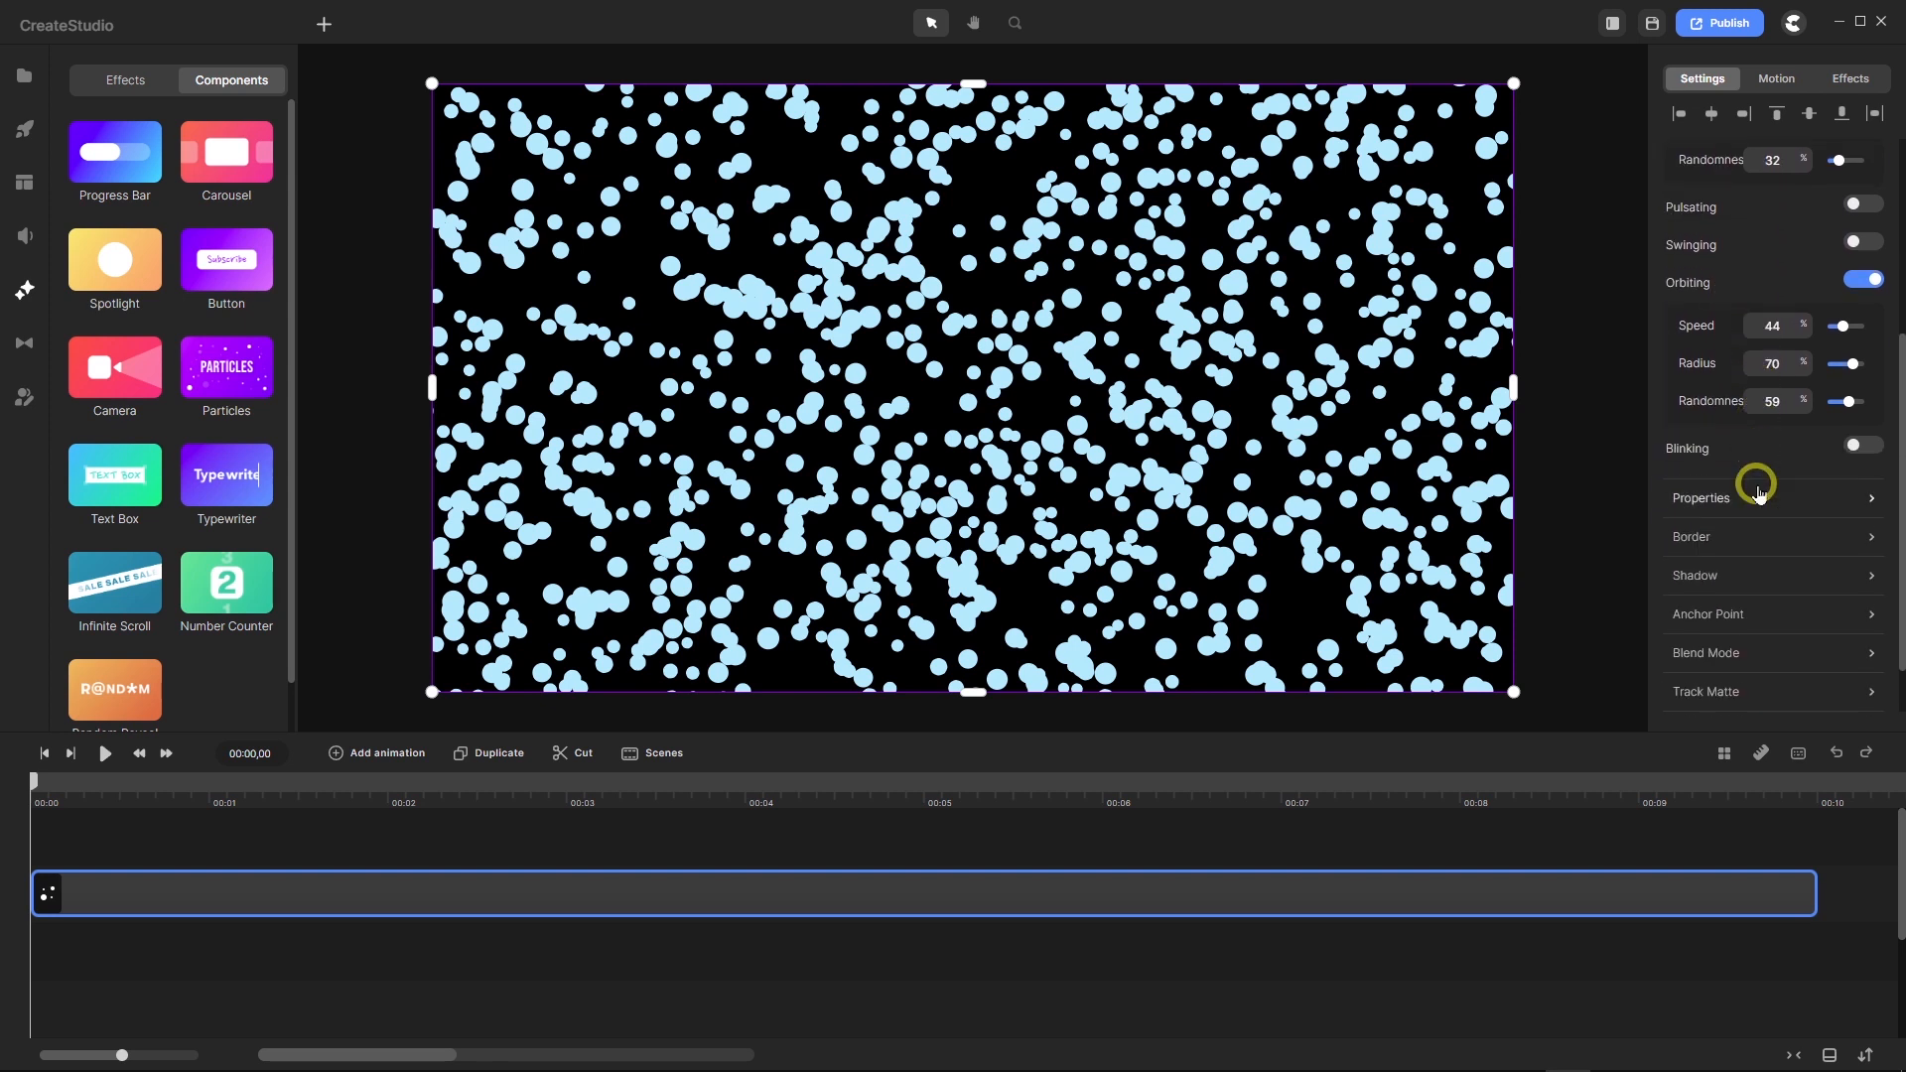
{"action": "scroll", "coordinate": [1757, 491], "scroll_direction": "up", "scroll_amount": 7}
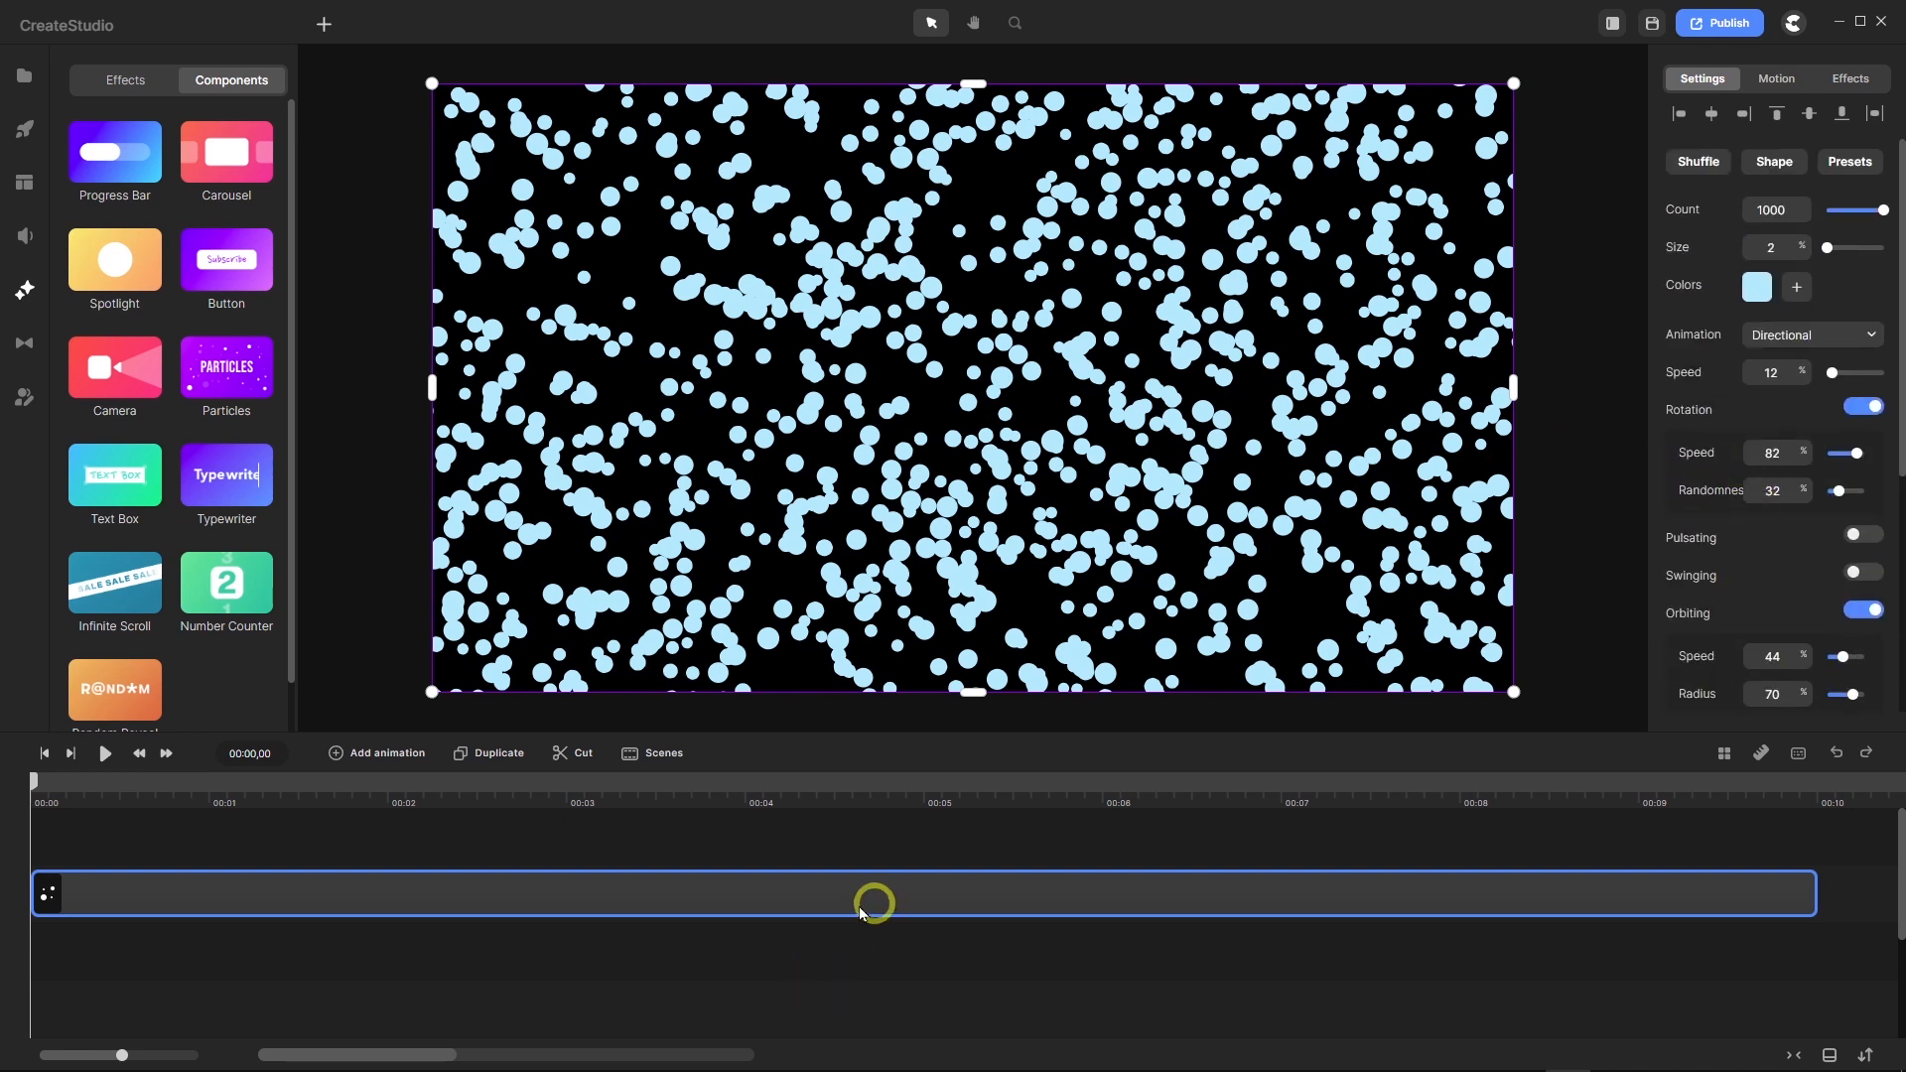
Step: Group the particles layer on the timeline
{"action": "left_click", "coordinate": [298, 894]}
{"action": "right_click", "coordinate": [260, 898]}
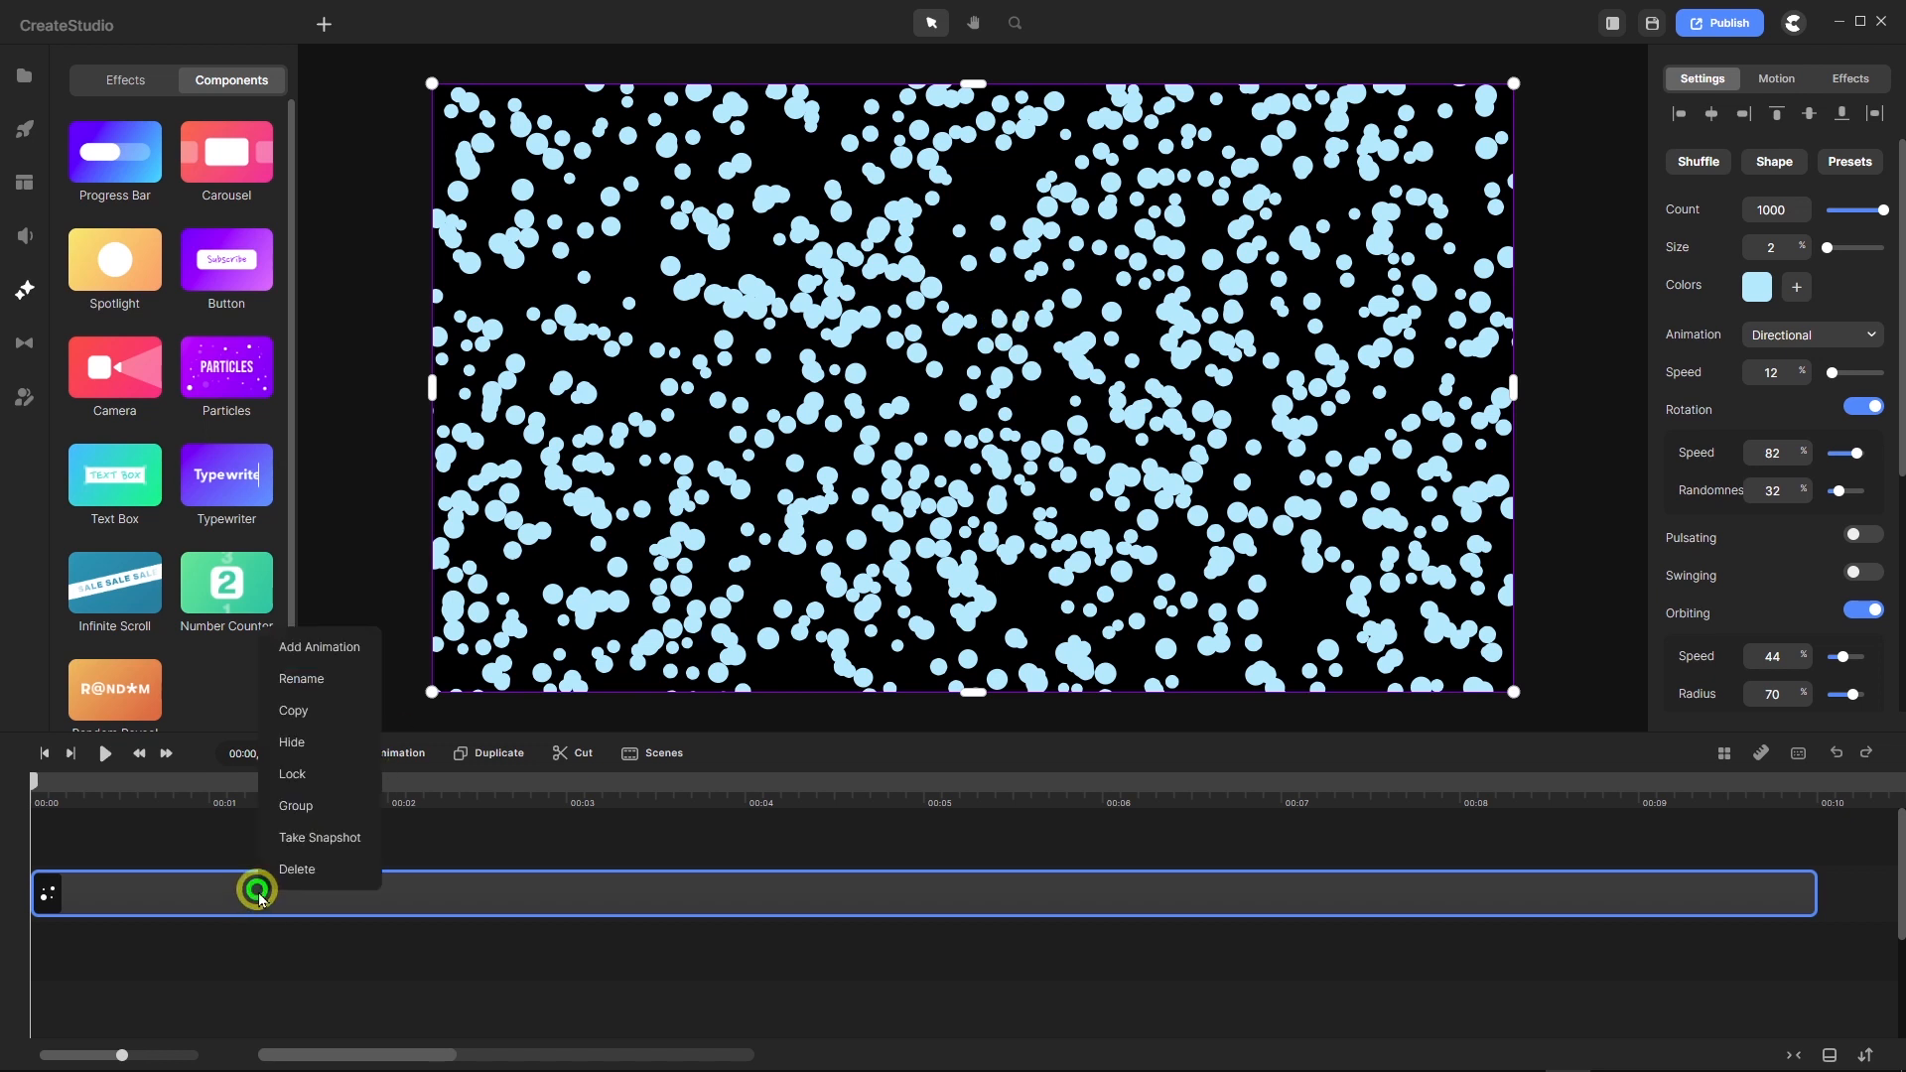
{"action": "left_click", "coordinate": [301, 809]}
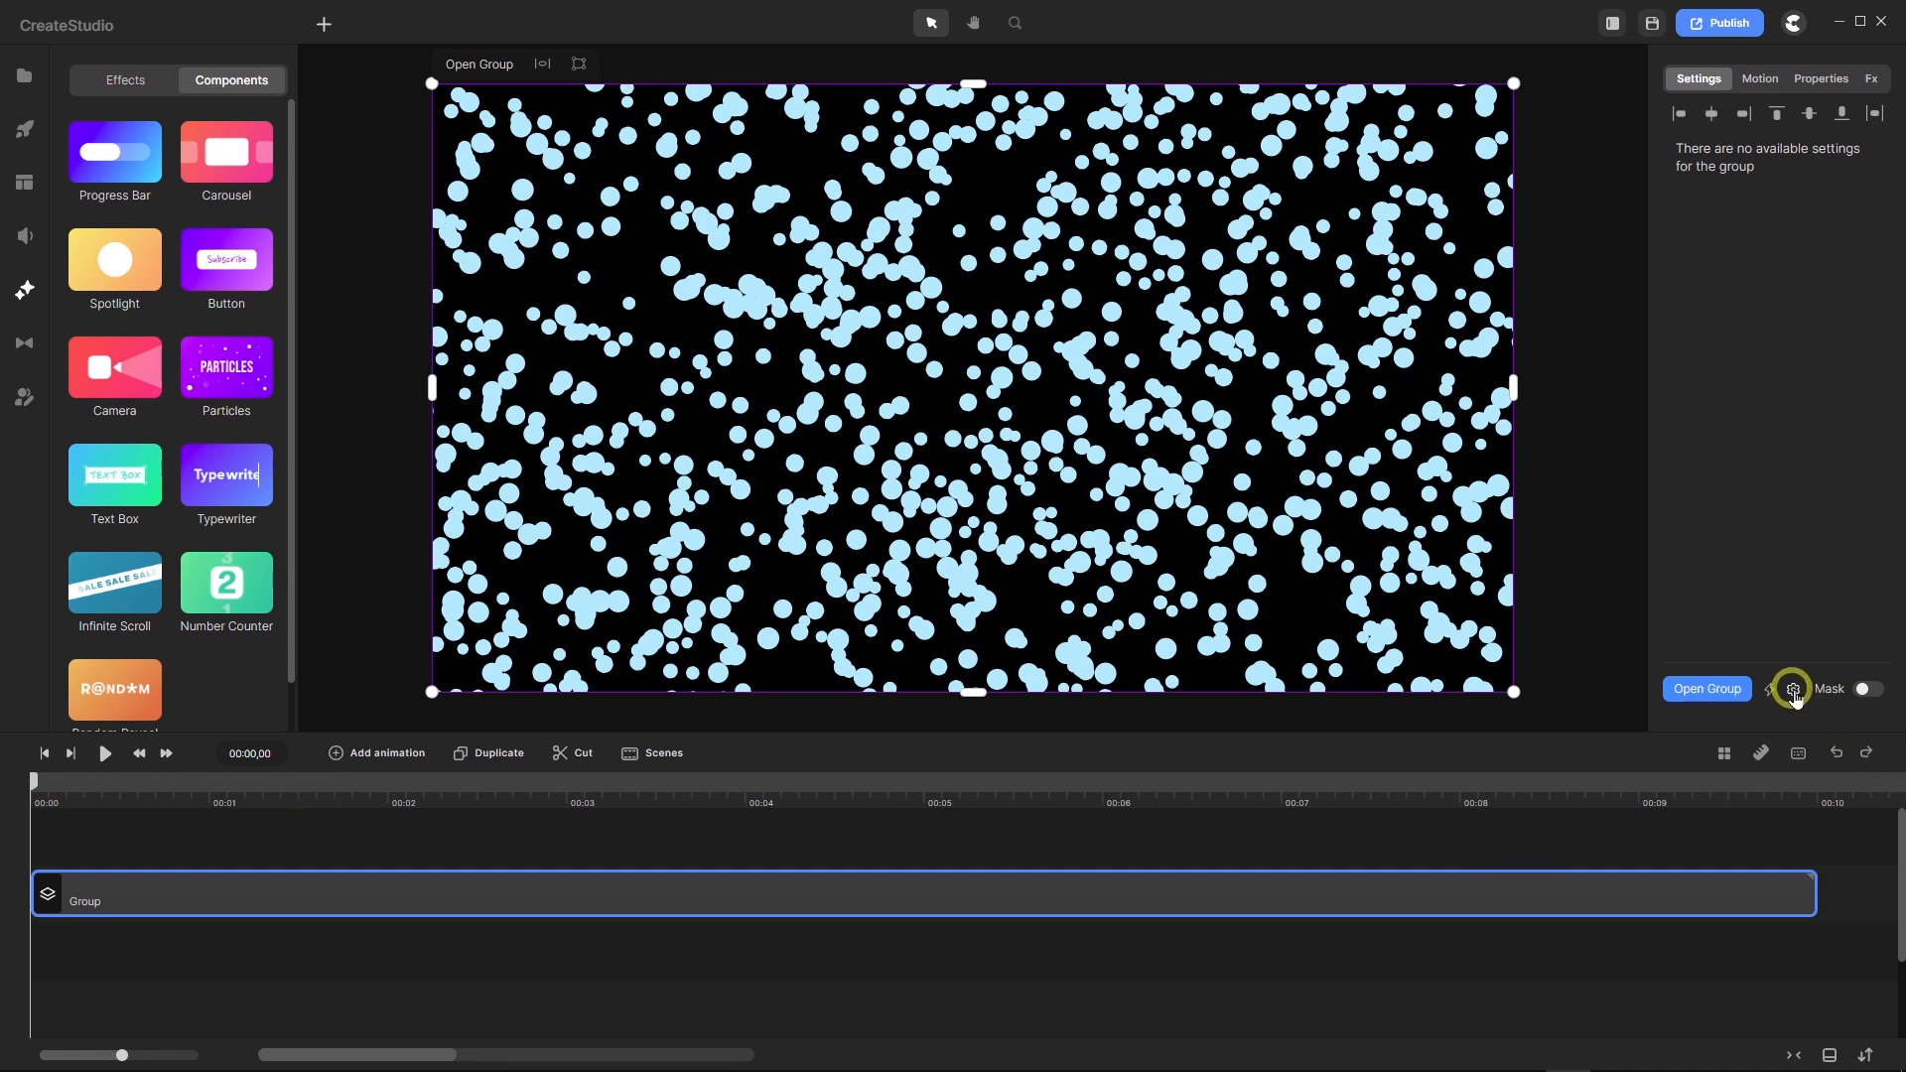
Step: Add horizontal and vertical guidelines through the canvas center, plus vertical guidelines along the left and right canvas edges
{"action": "left_click", "coordinate": [1724, 756]}
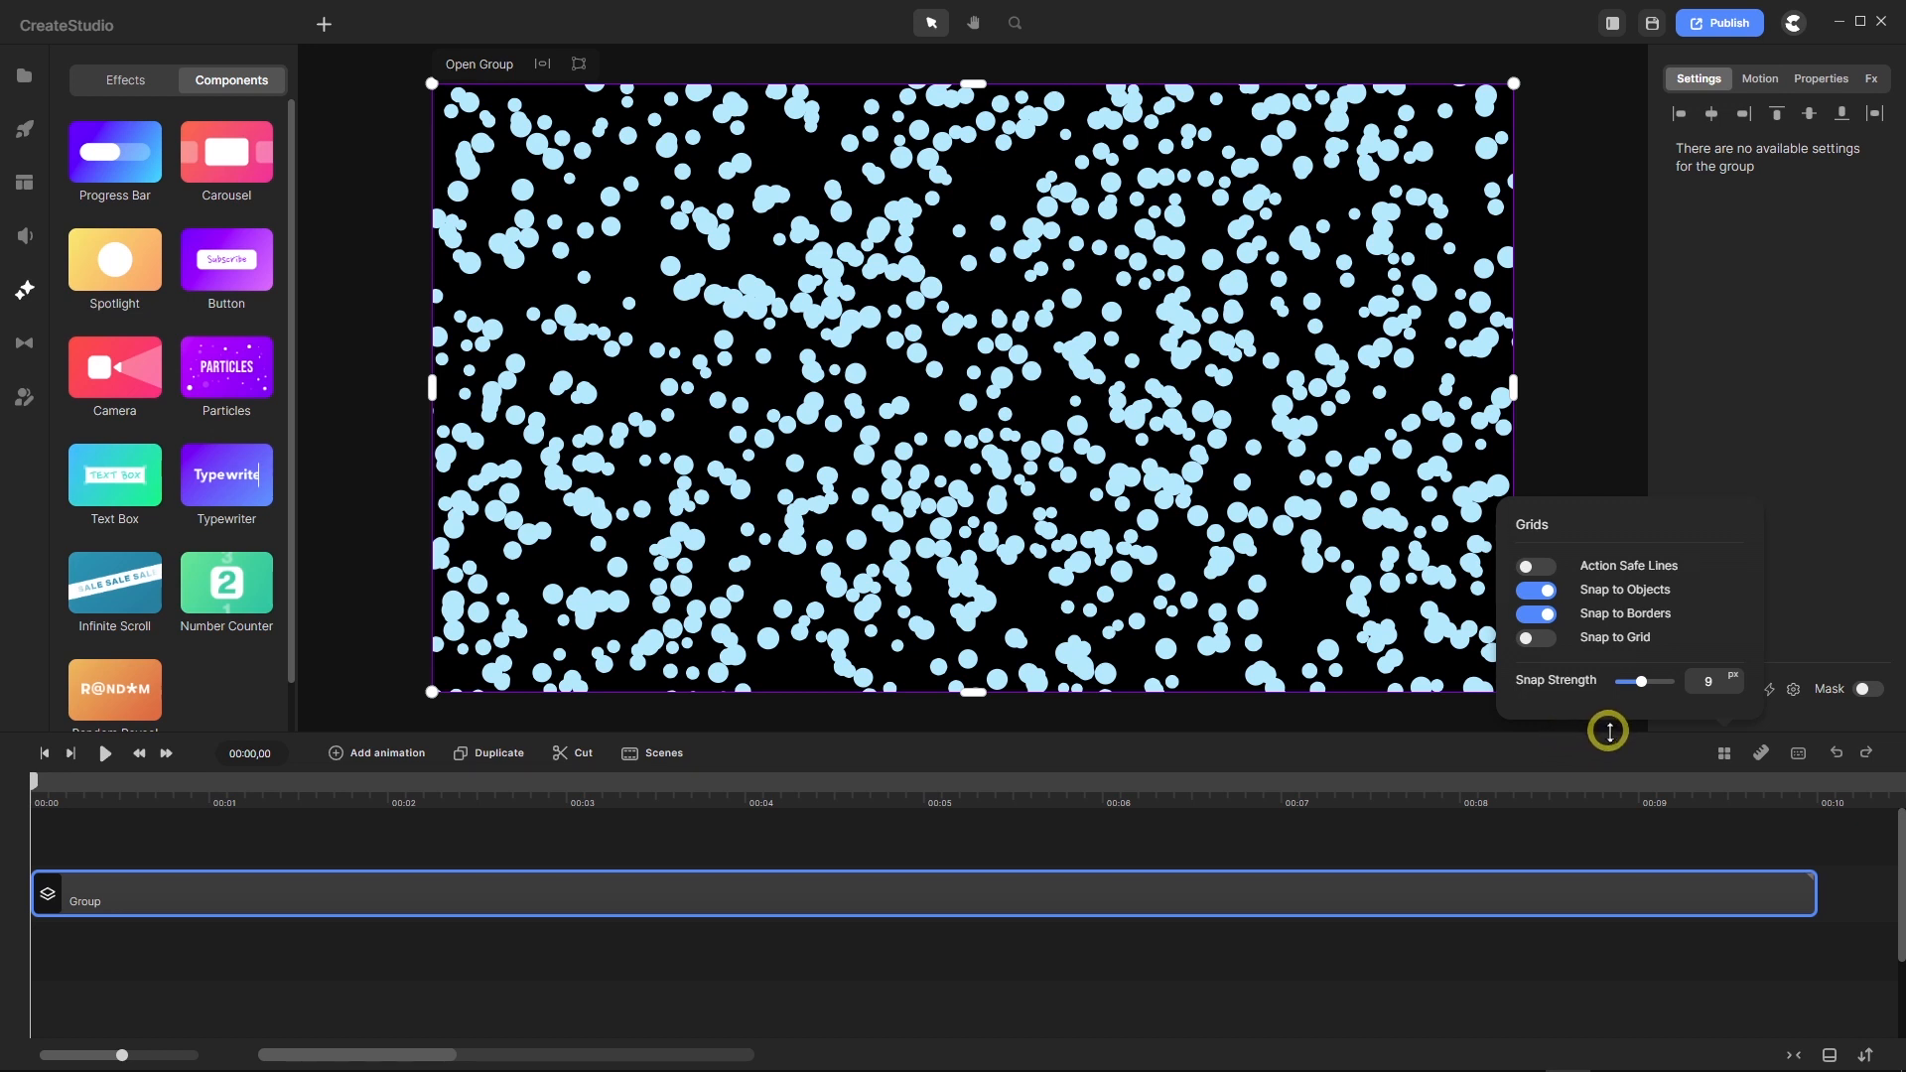
{"action": "left_click", "coordinate": [1759, 755]}
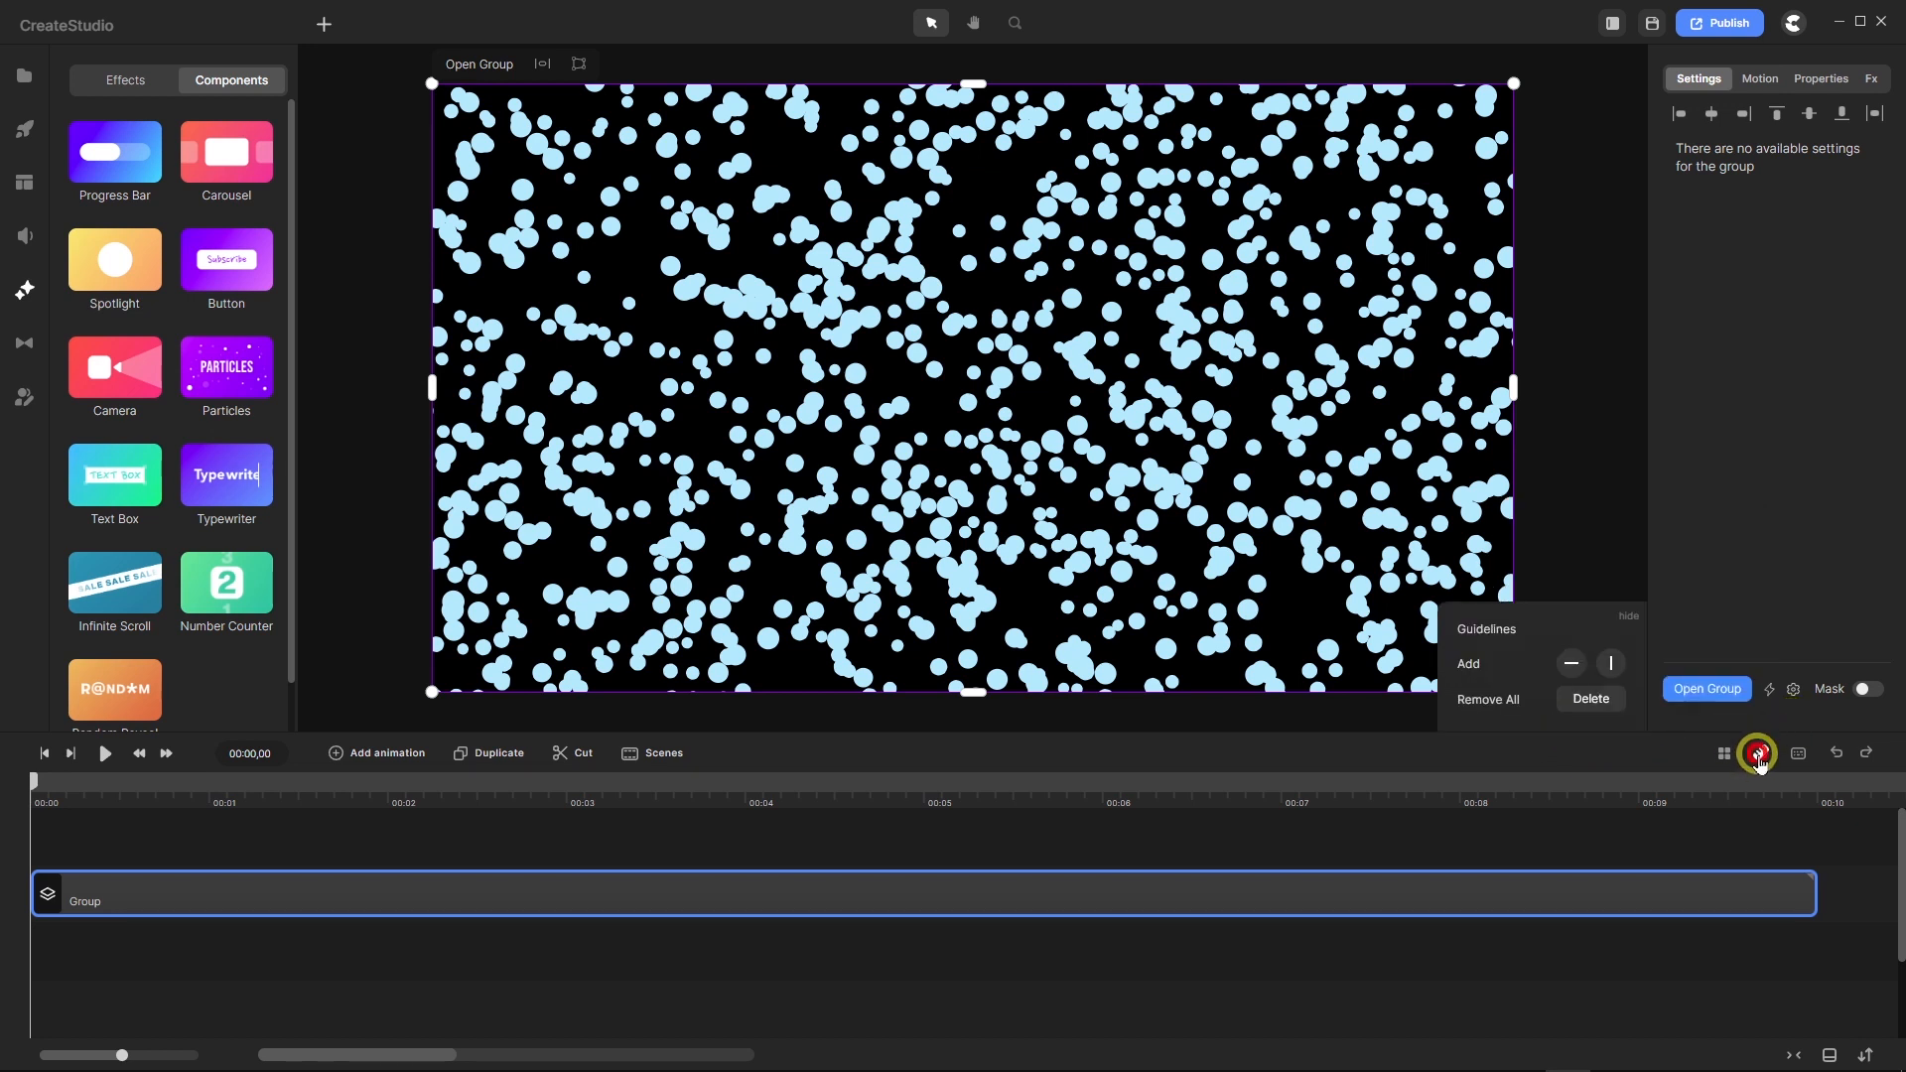
{"action": "left_click", "coordinate": [1569, 665]}
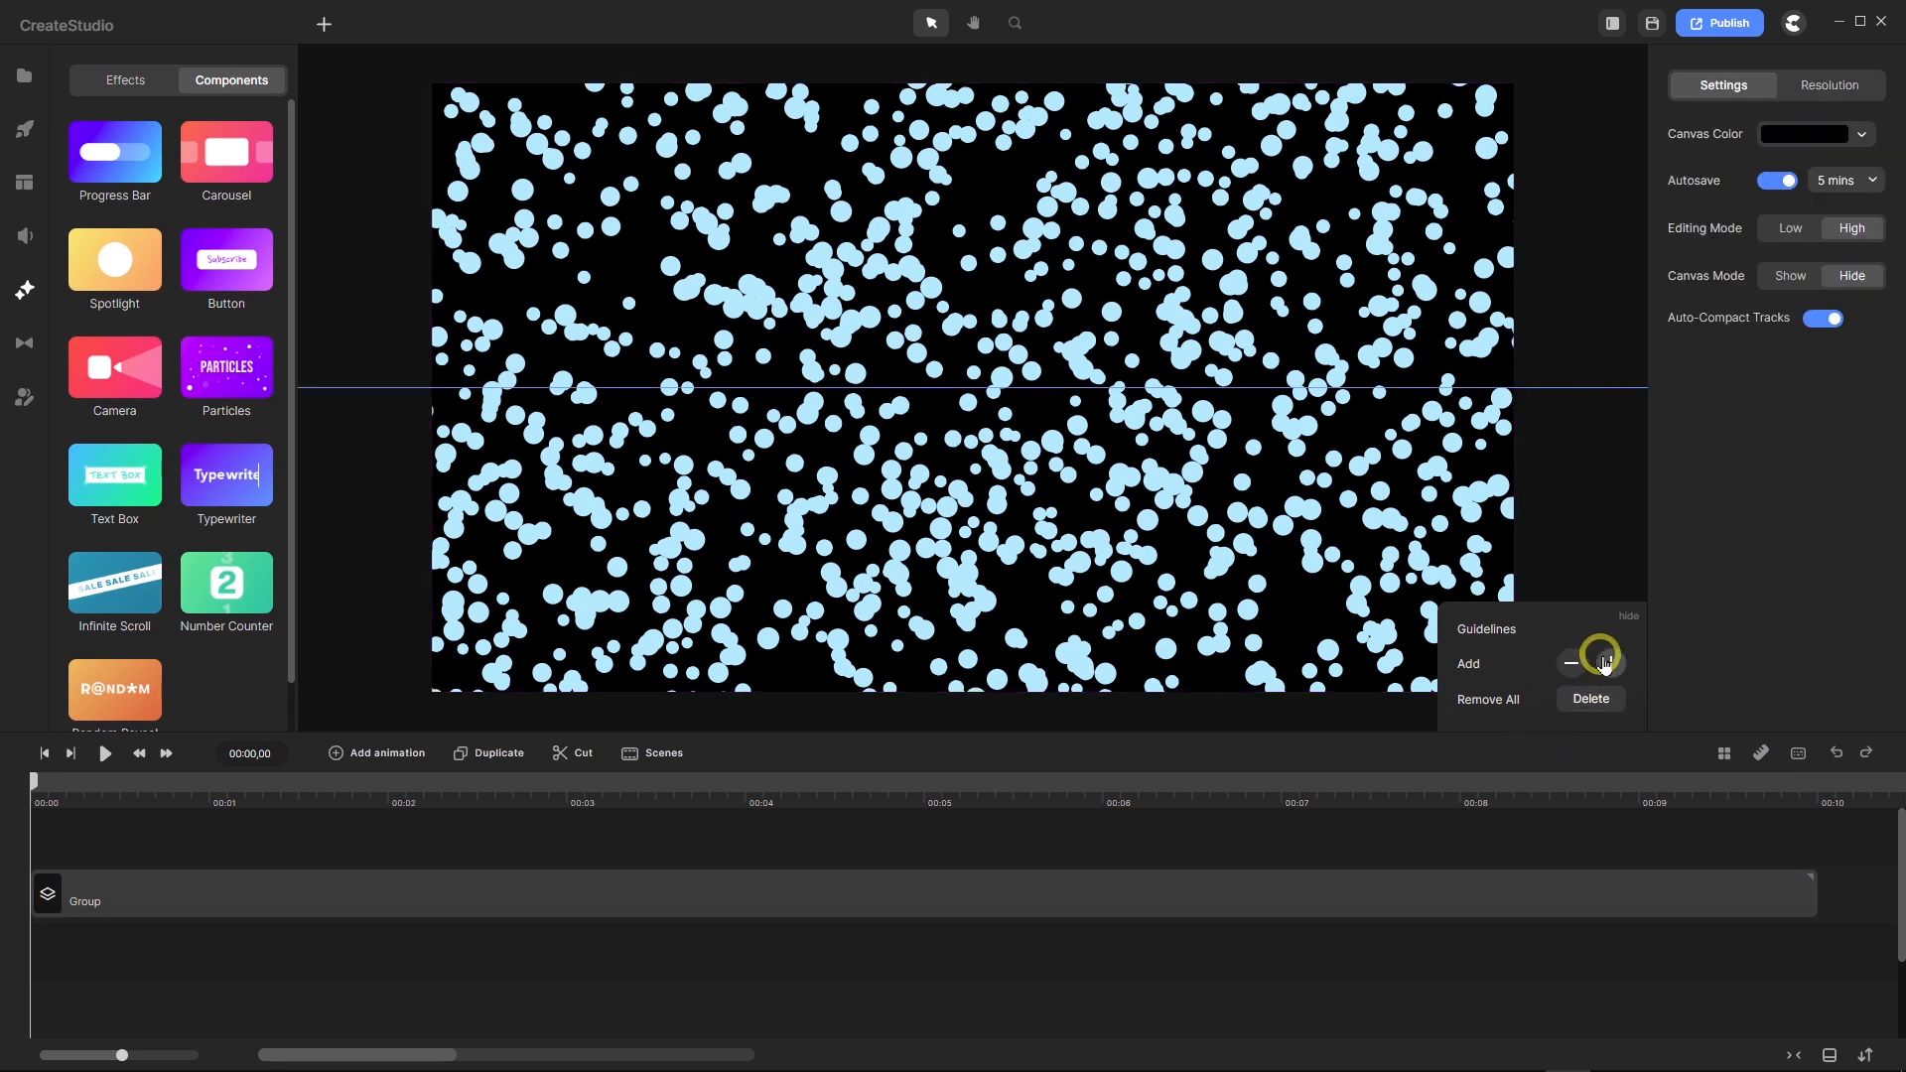
{"action": "left_click", "coordinate": [1609, 663]}
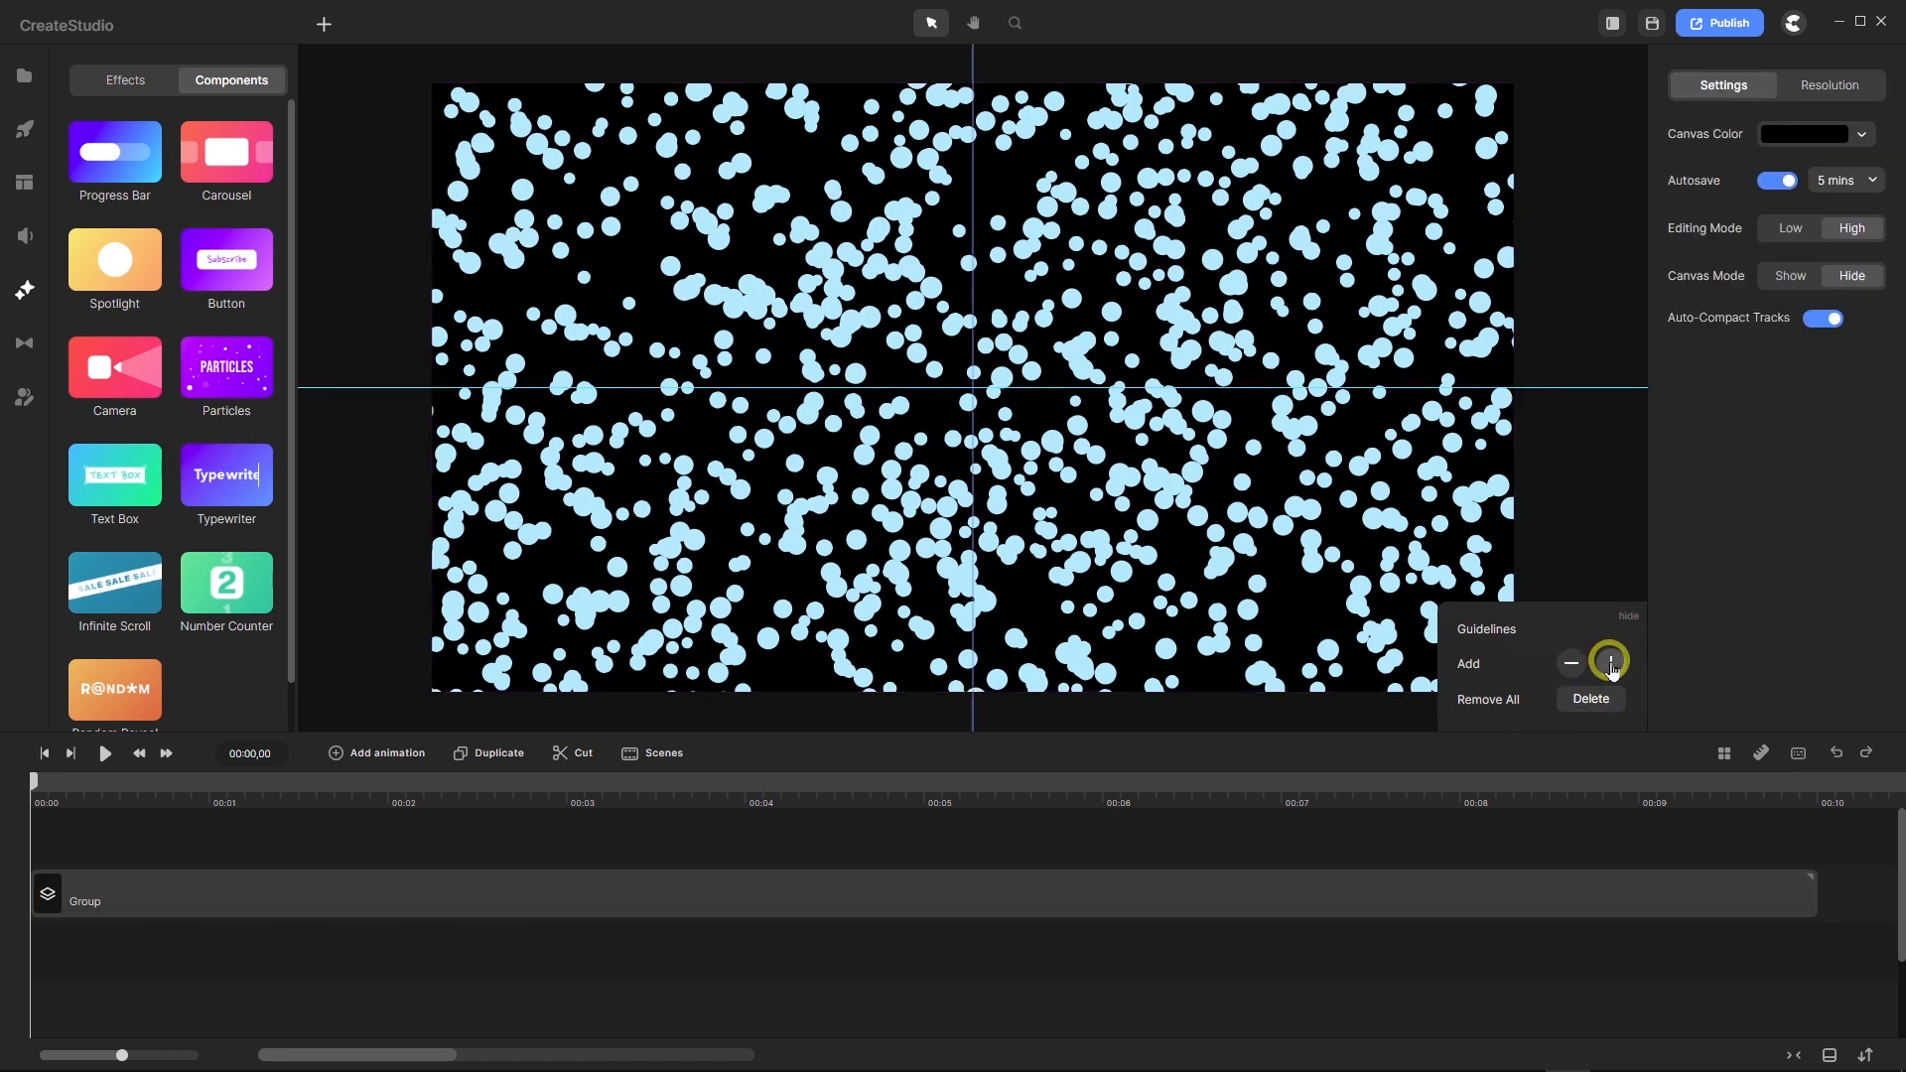
{"action": "left_click", "coordinate": [1610, 663]}
{"action": "left_click", "coordinate": [1610, 663]}
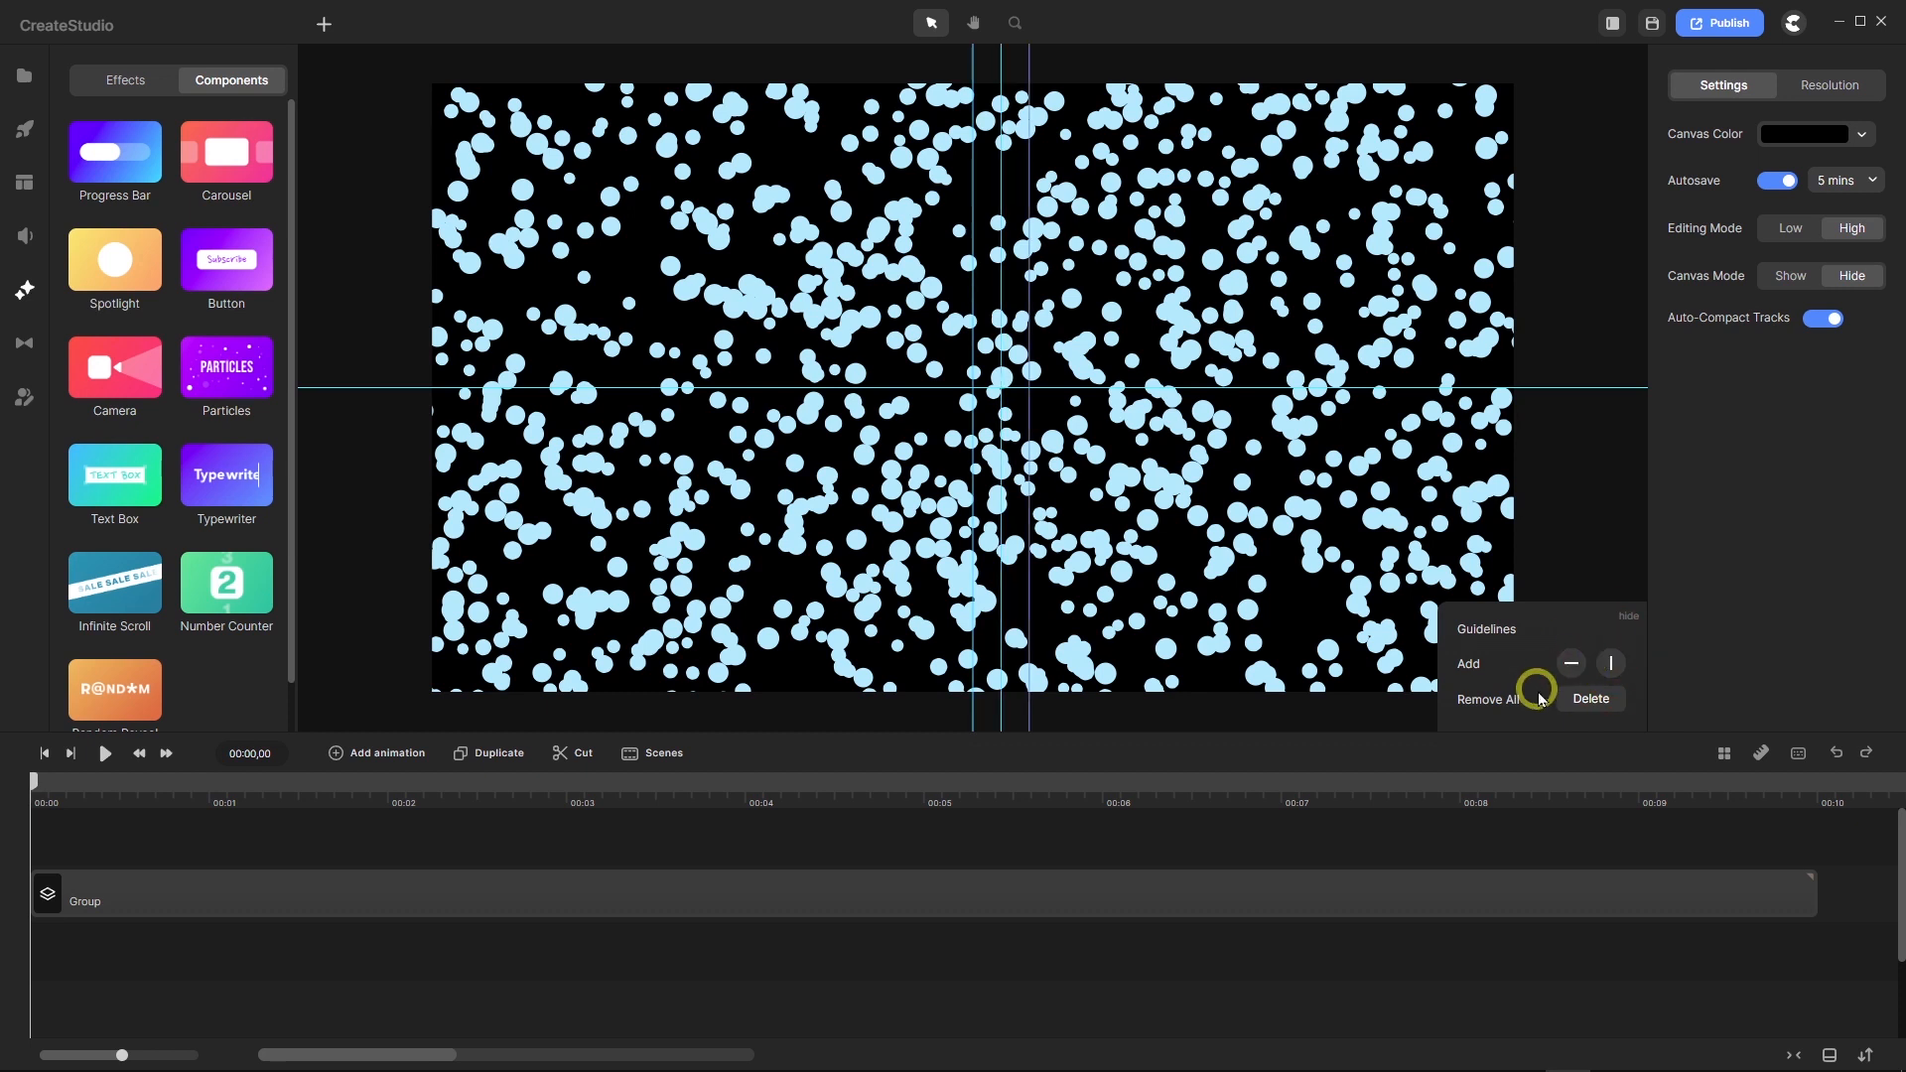
{"action": "left_click_drag", "start_coordinate": [1033, 517], "coordinate": [1512, 541]}
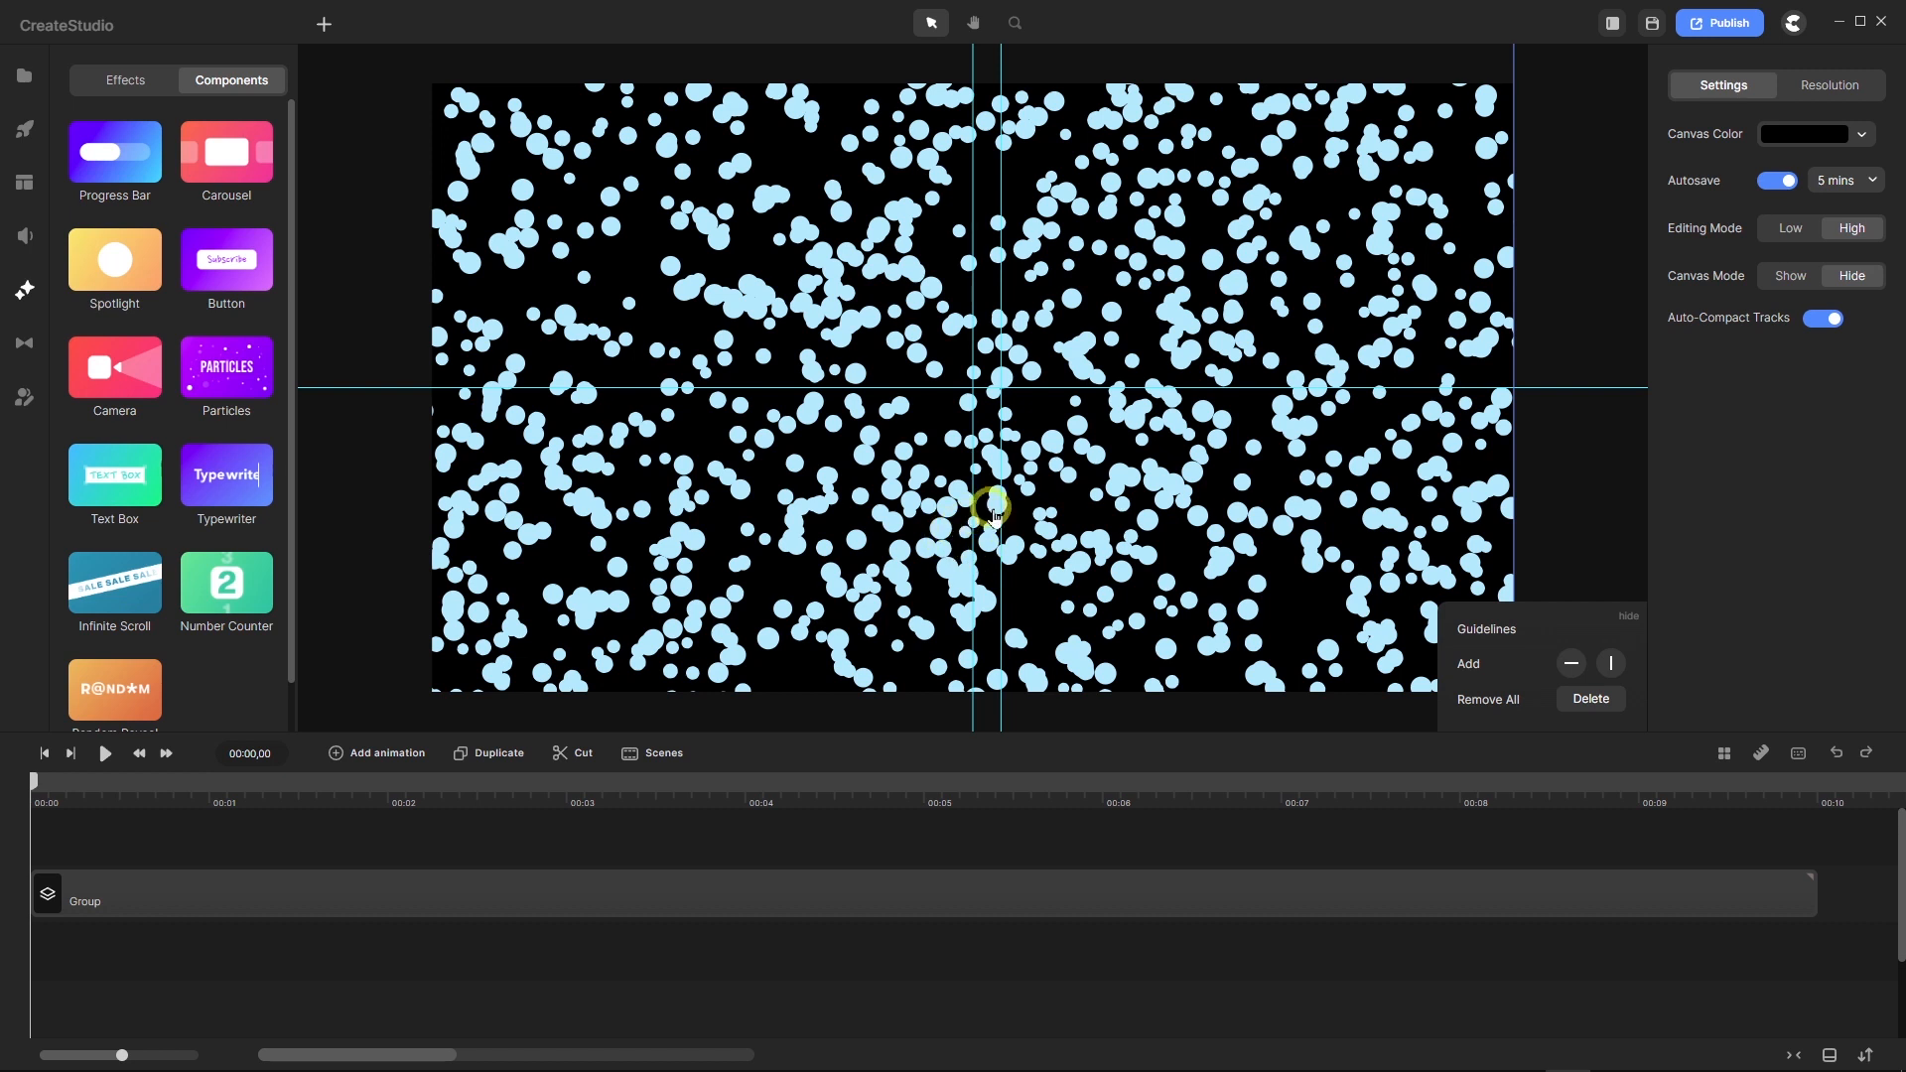
{"action": "left_click_drag", "start_coordinate": [997, 507], "coordinate": [432, 519]}
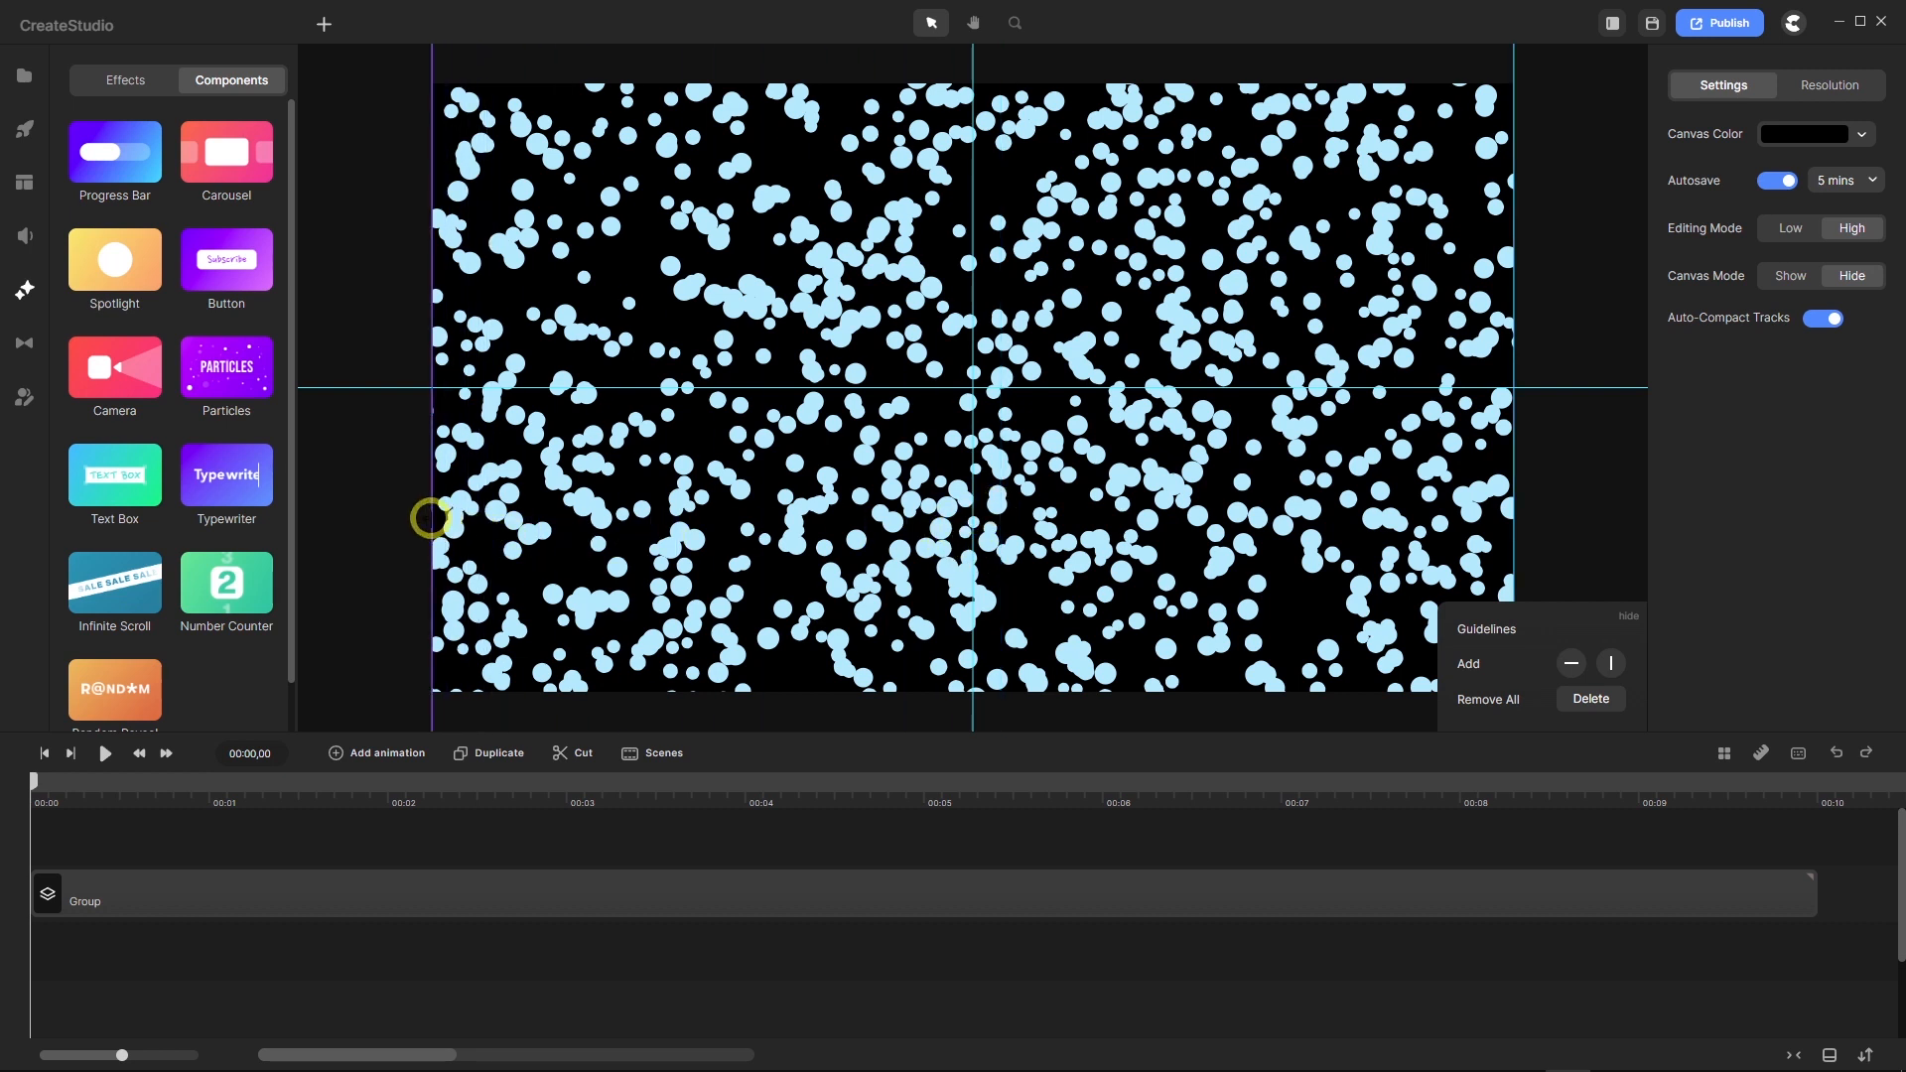
Step: Add two more horizontal guidelines and align them with the top and bottom edges of the canvas
{"action": "left_click", "coordinate": [1570, 663]}
{"action": "left_click", "coordinate": [1570, 663]}
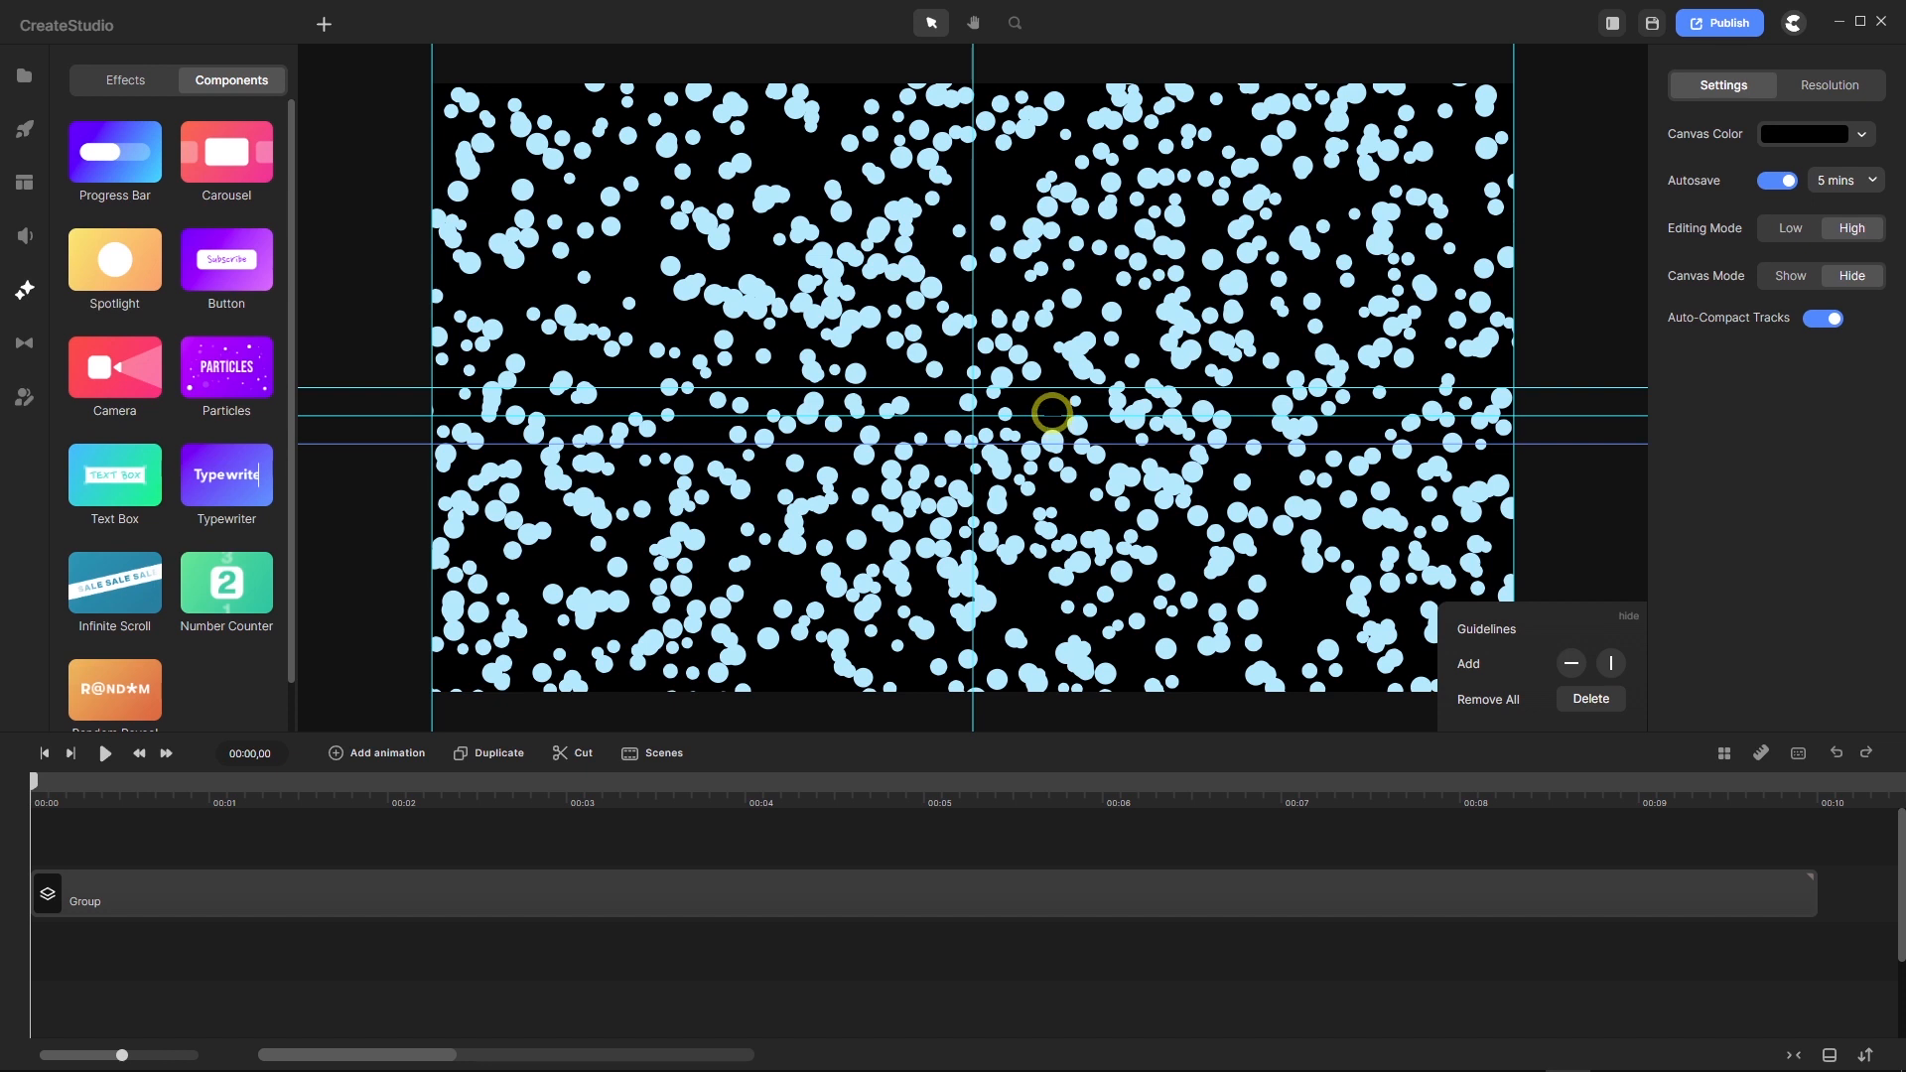
{"action": "left_click_drag", "start_coordinate": [1052, 413], "coordinate": [1072, 83]}
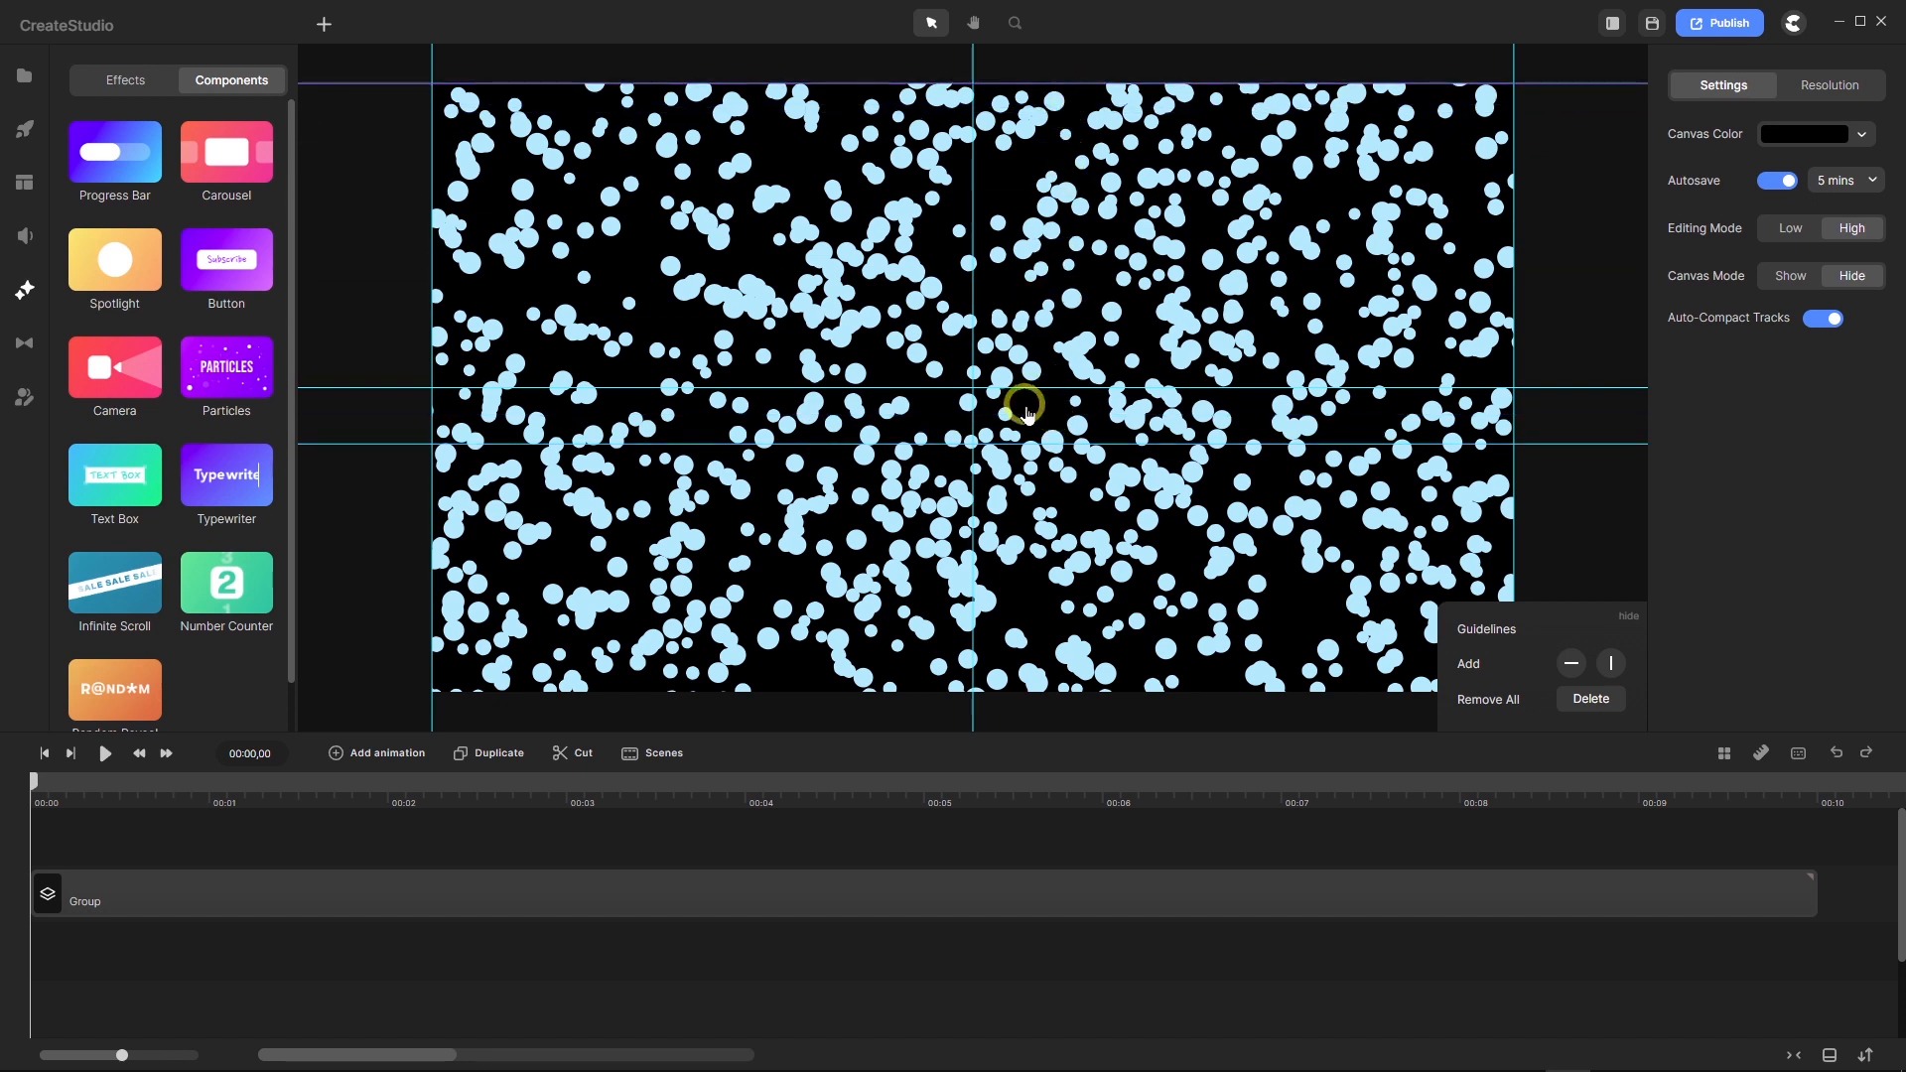
{"action": "left_click_drag", "start_coordinate": [1033, 443], "coordinate": [993, 684]}
Step: Rename the group as Particles
{"action": "left_click", "coordinate": [325, 906]}
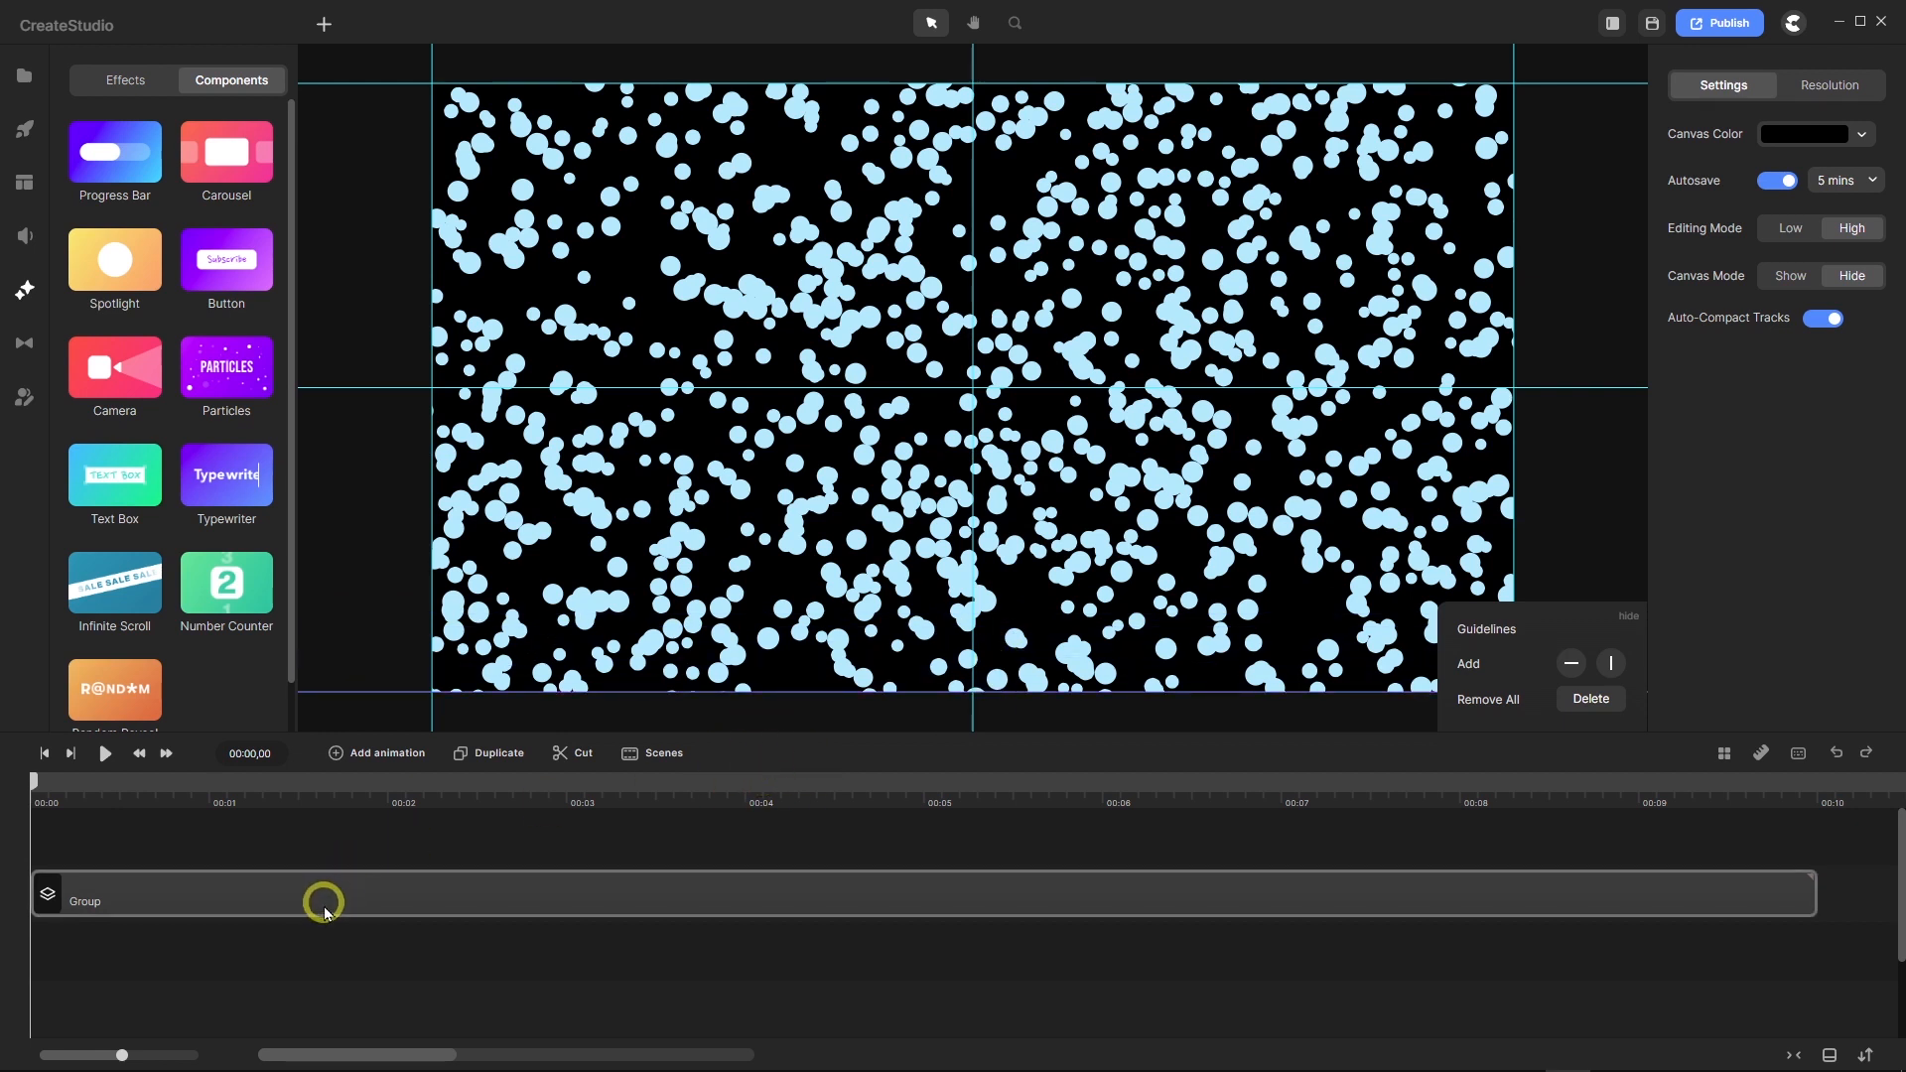
{"action": "left_click", "coordinate": [321, 904]}
{"action": "right_click", "coordinate": [180, 894]}
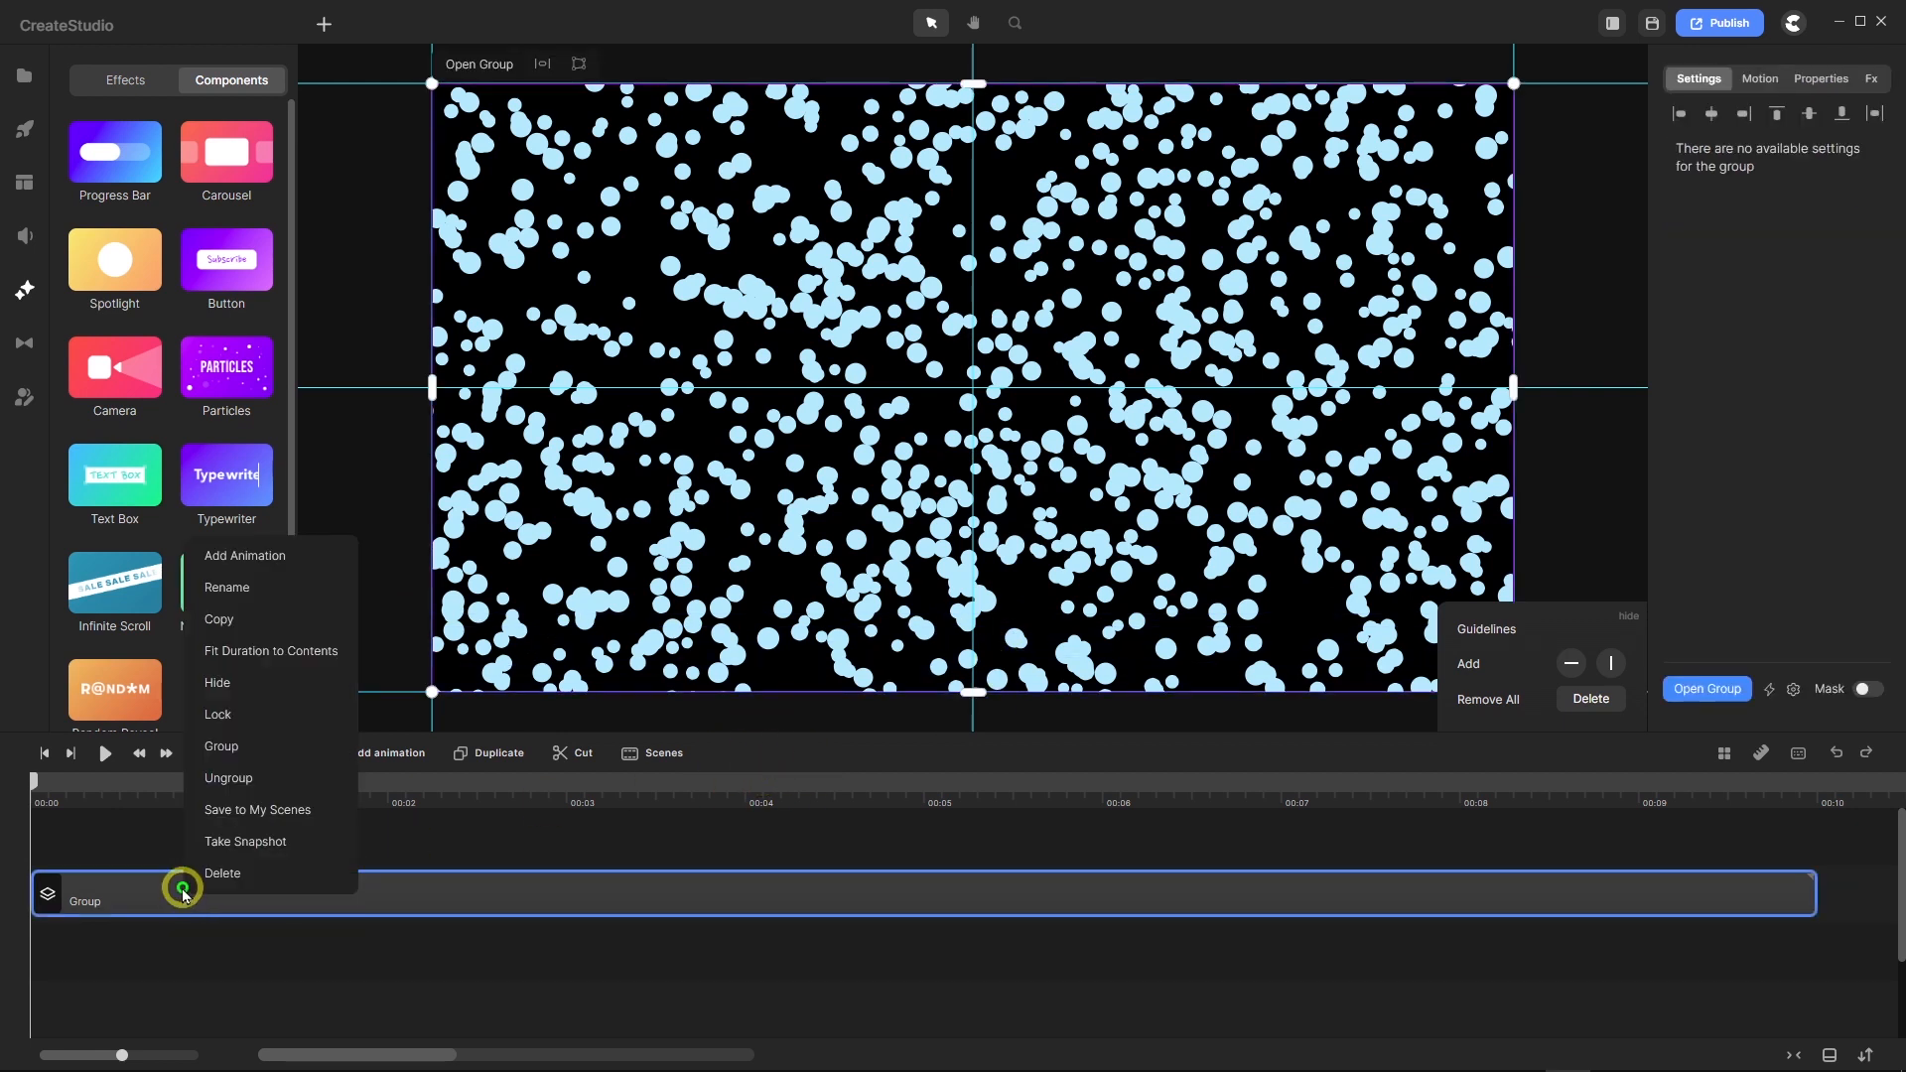
{"action": "left_click", "coordinate": [229, 587]}
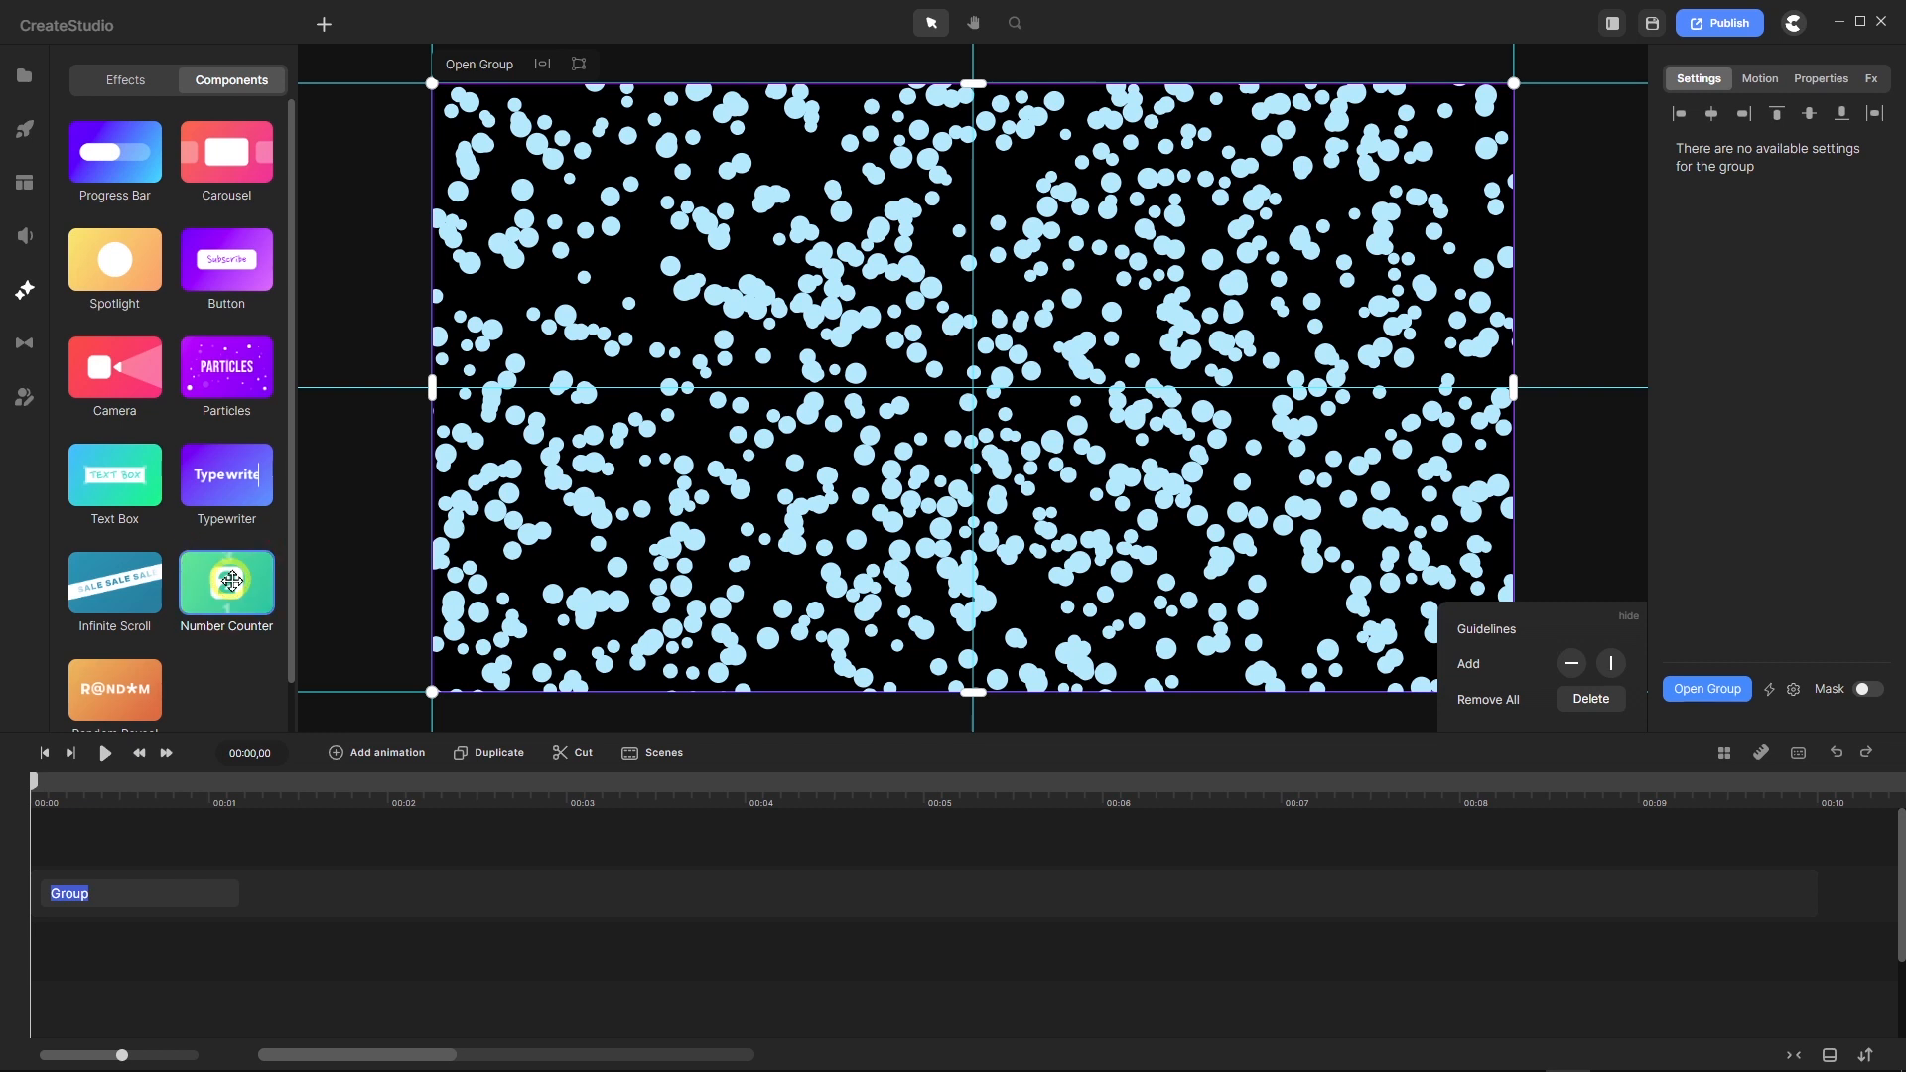
{"action": "type", "text": "Par"}
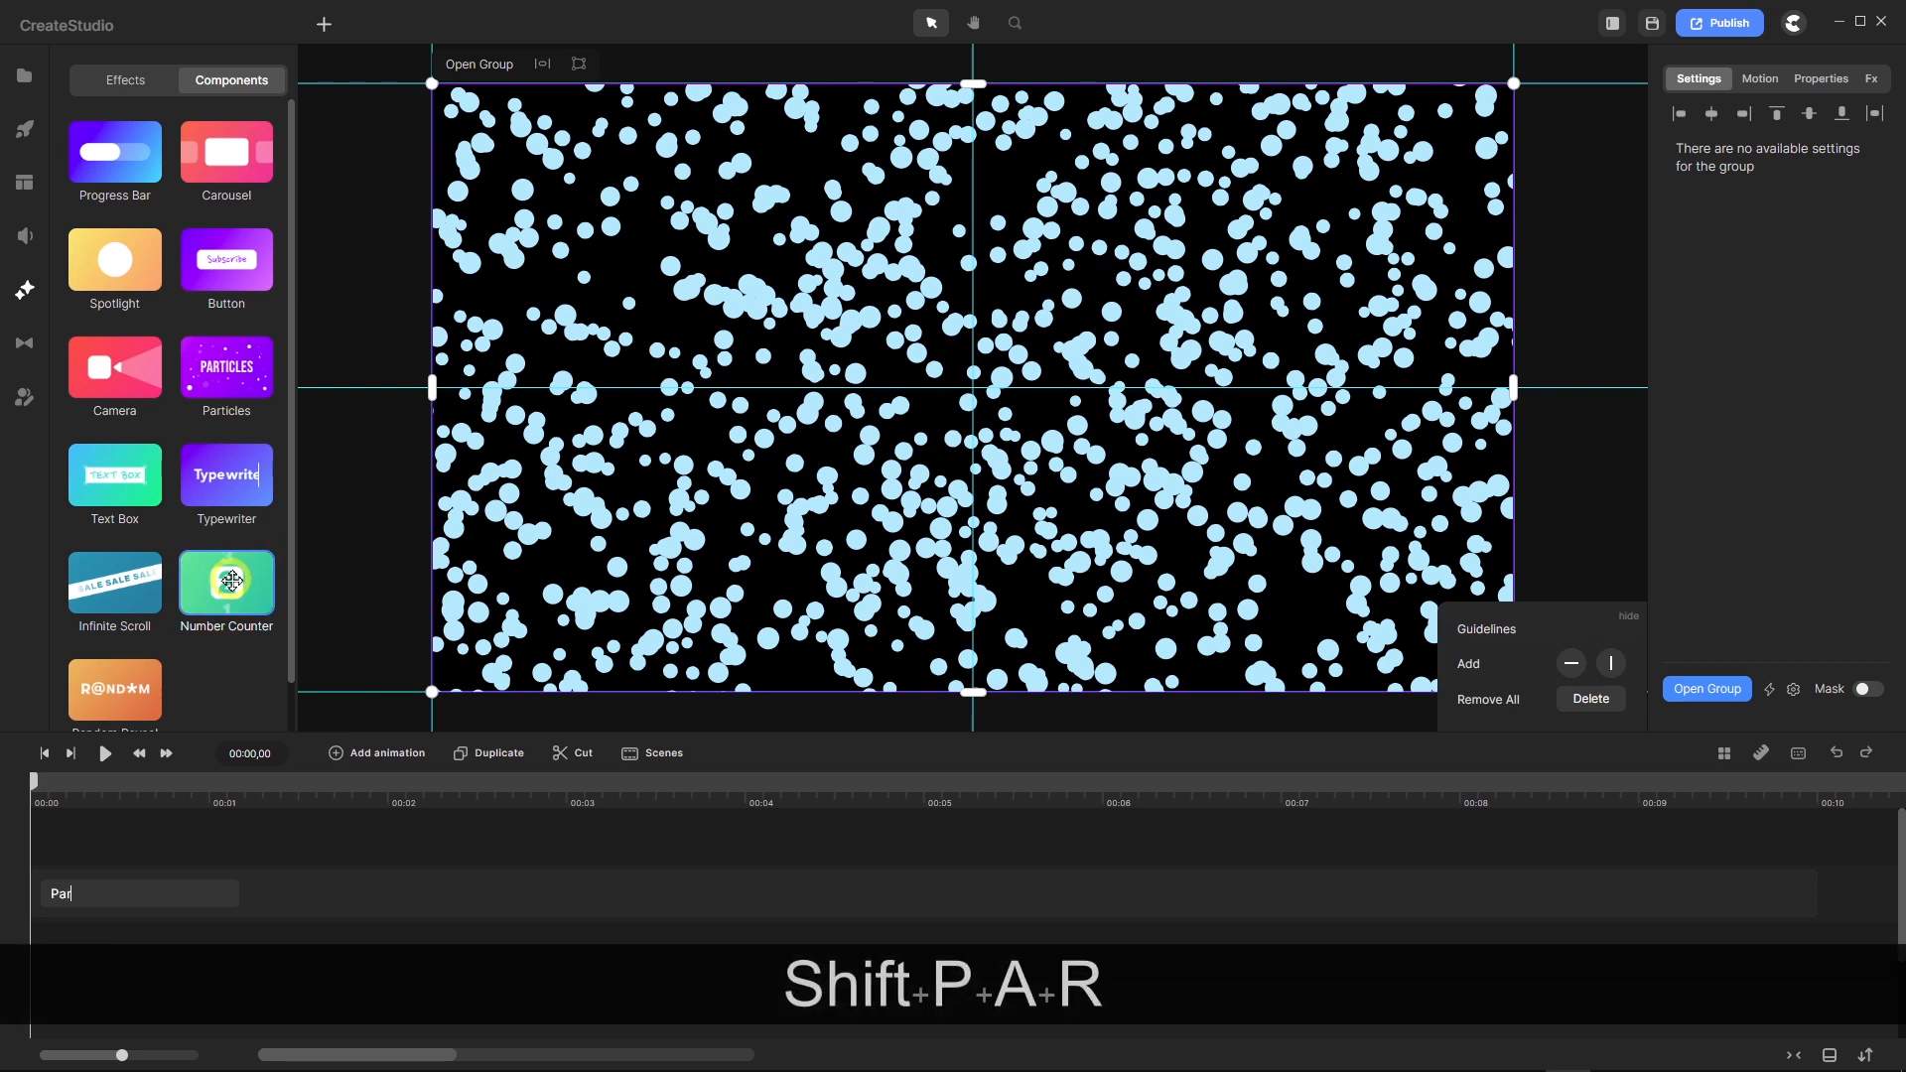
{"action": "type", "text": "ticles"}
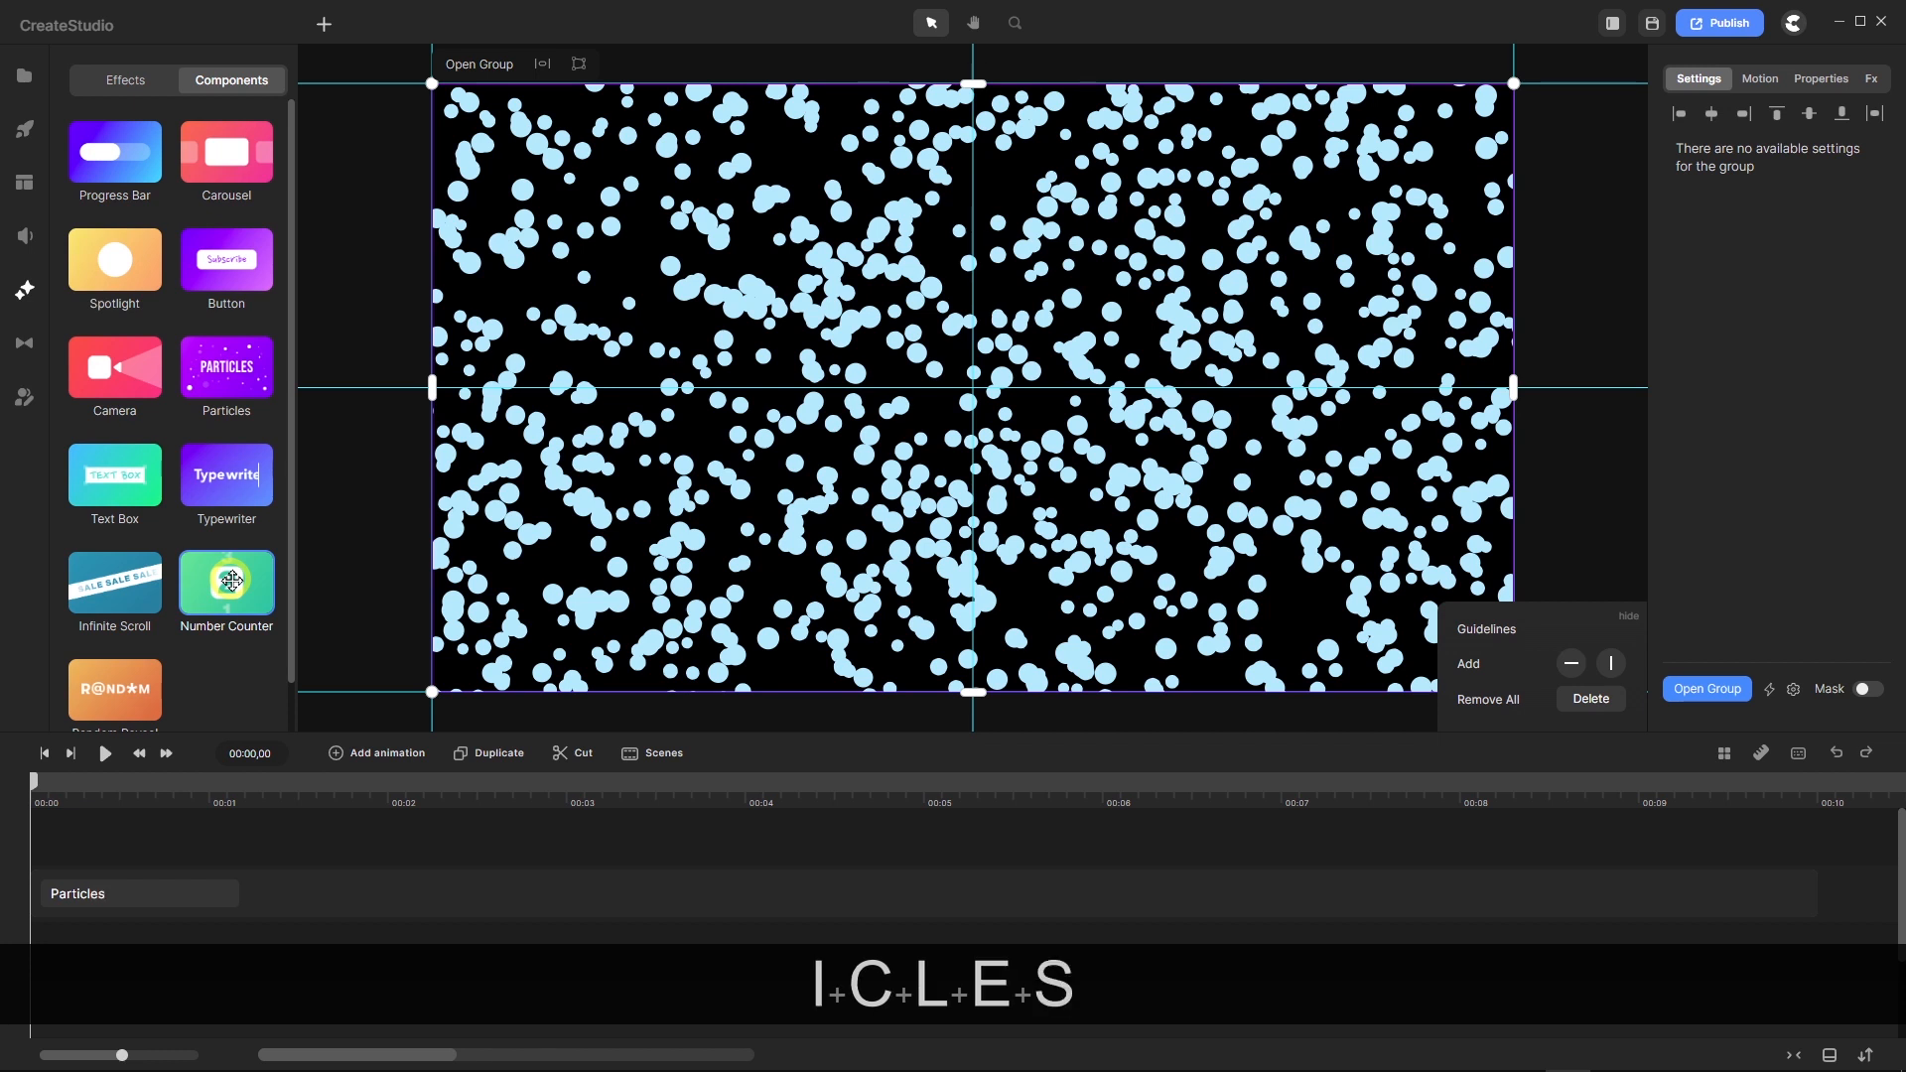
{"action": "key", "text": "Return"}
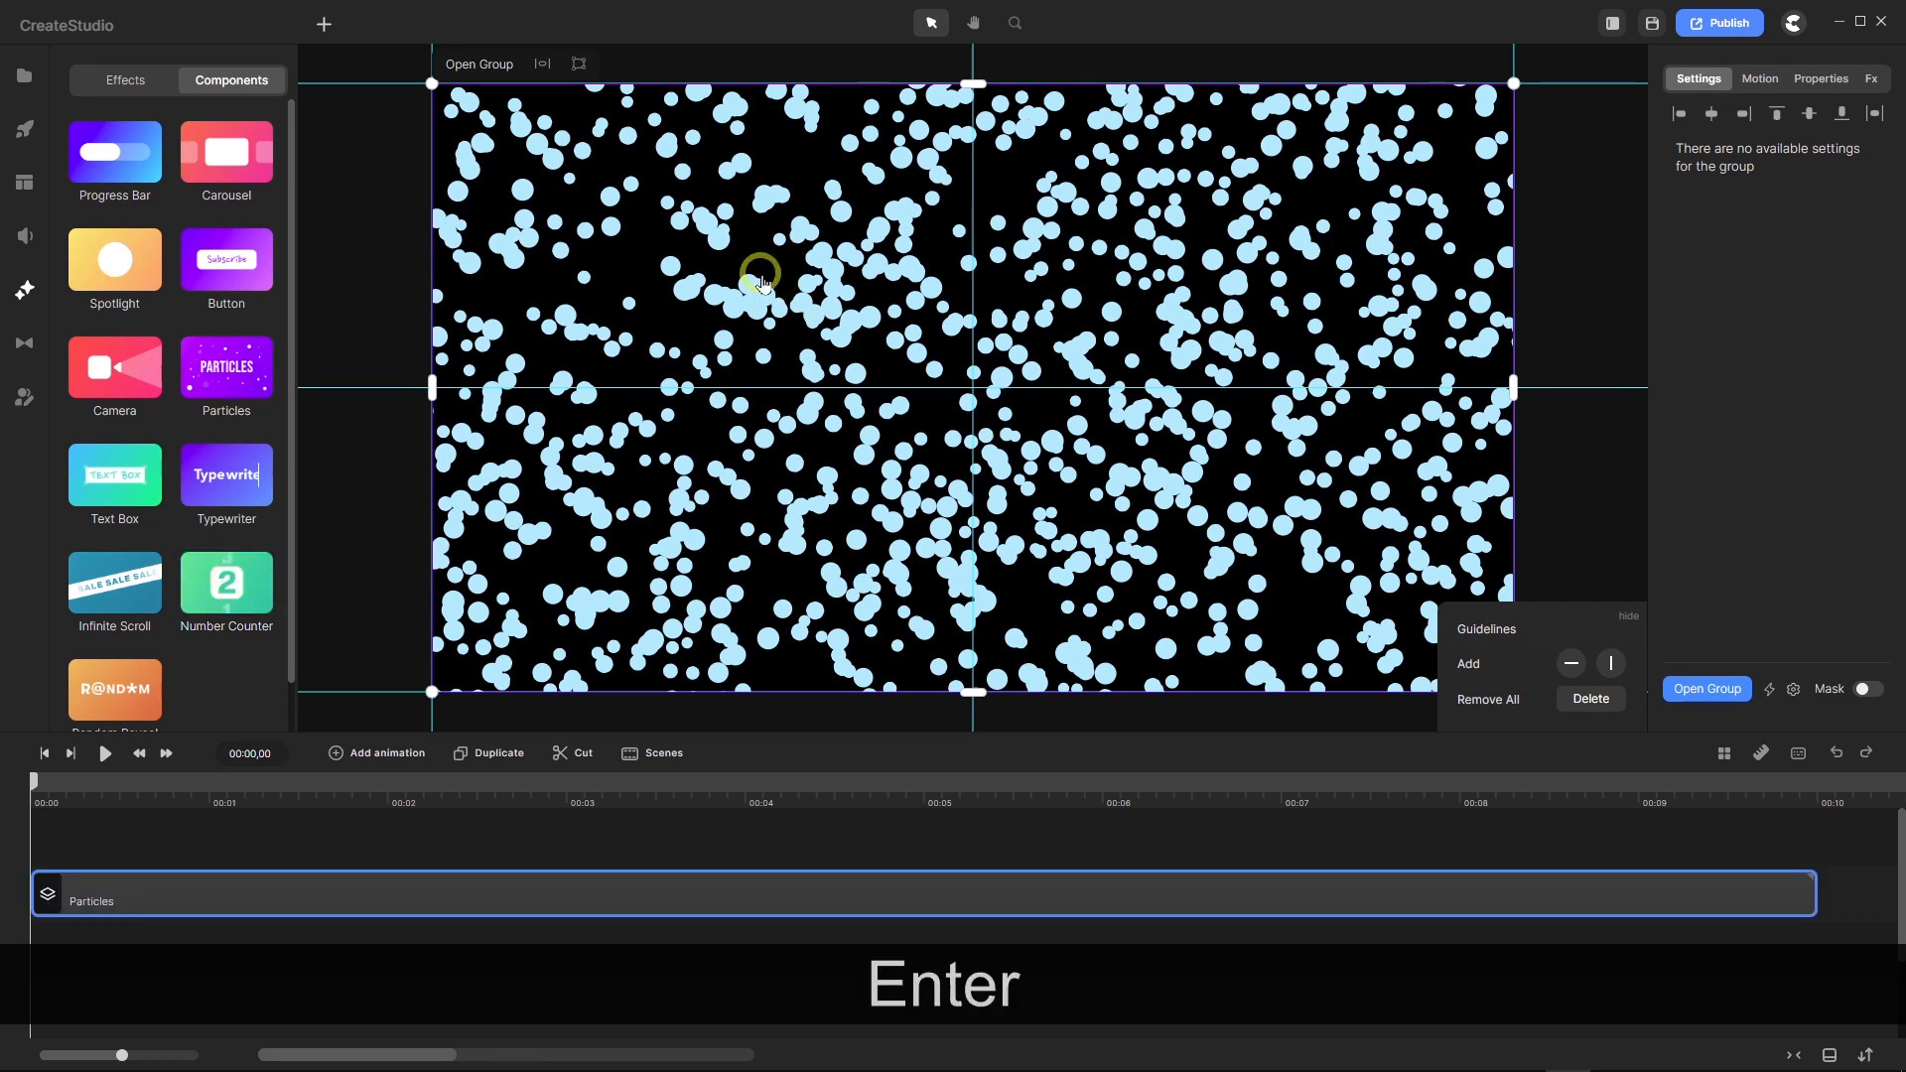
Step: Distort the Particles group into a triangle by bringing both upper corners together at the top center guideline intersection
{"action": "left_click", "coordinate": [579, 63]}
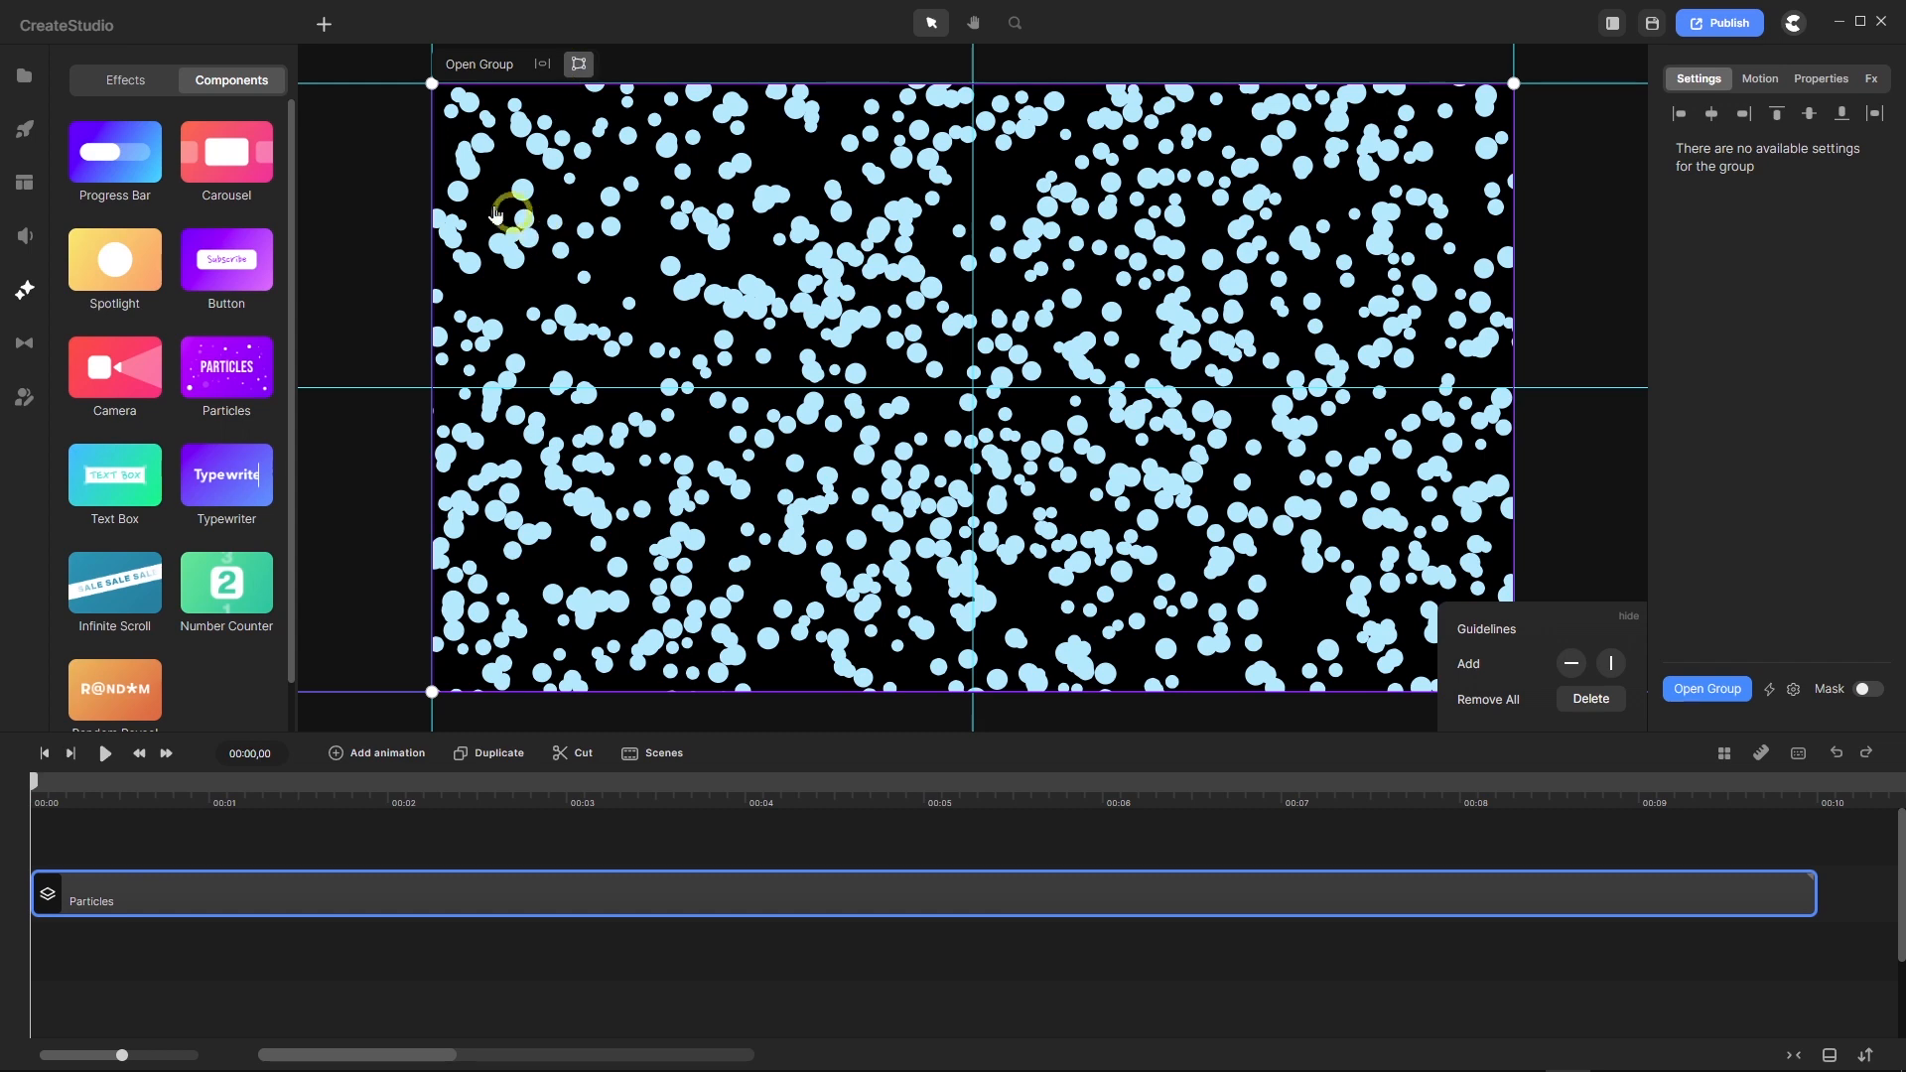
{"action": "left_click_drag", "start_coordinate": [430, 83], "coordinate": [973, 83]}
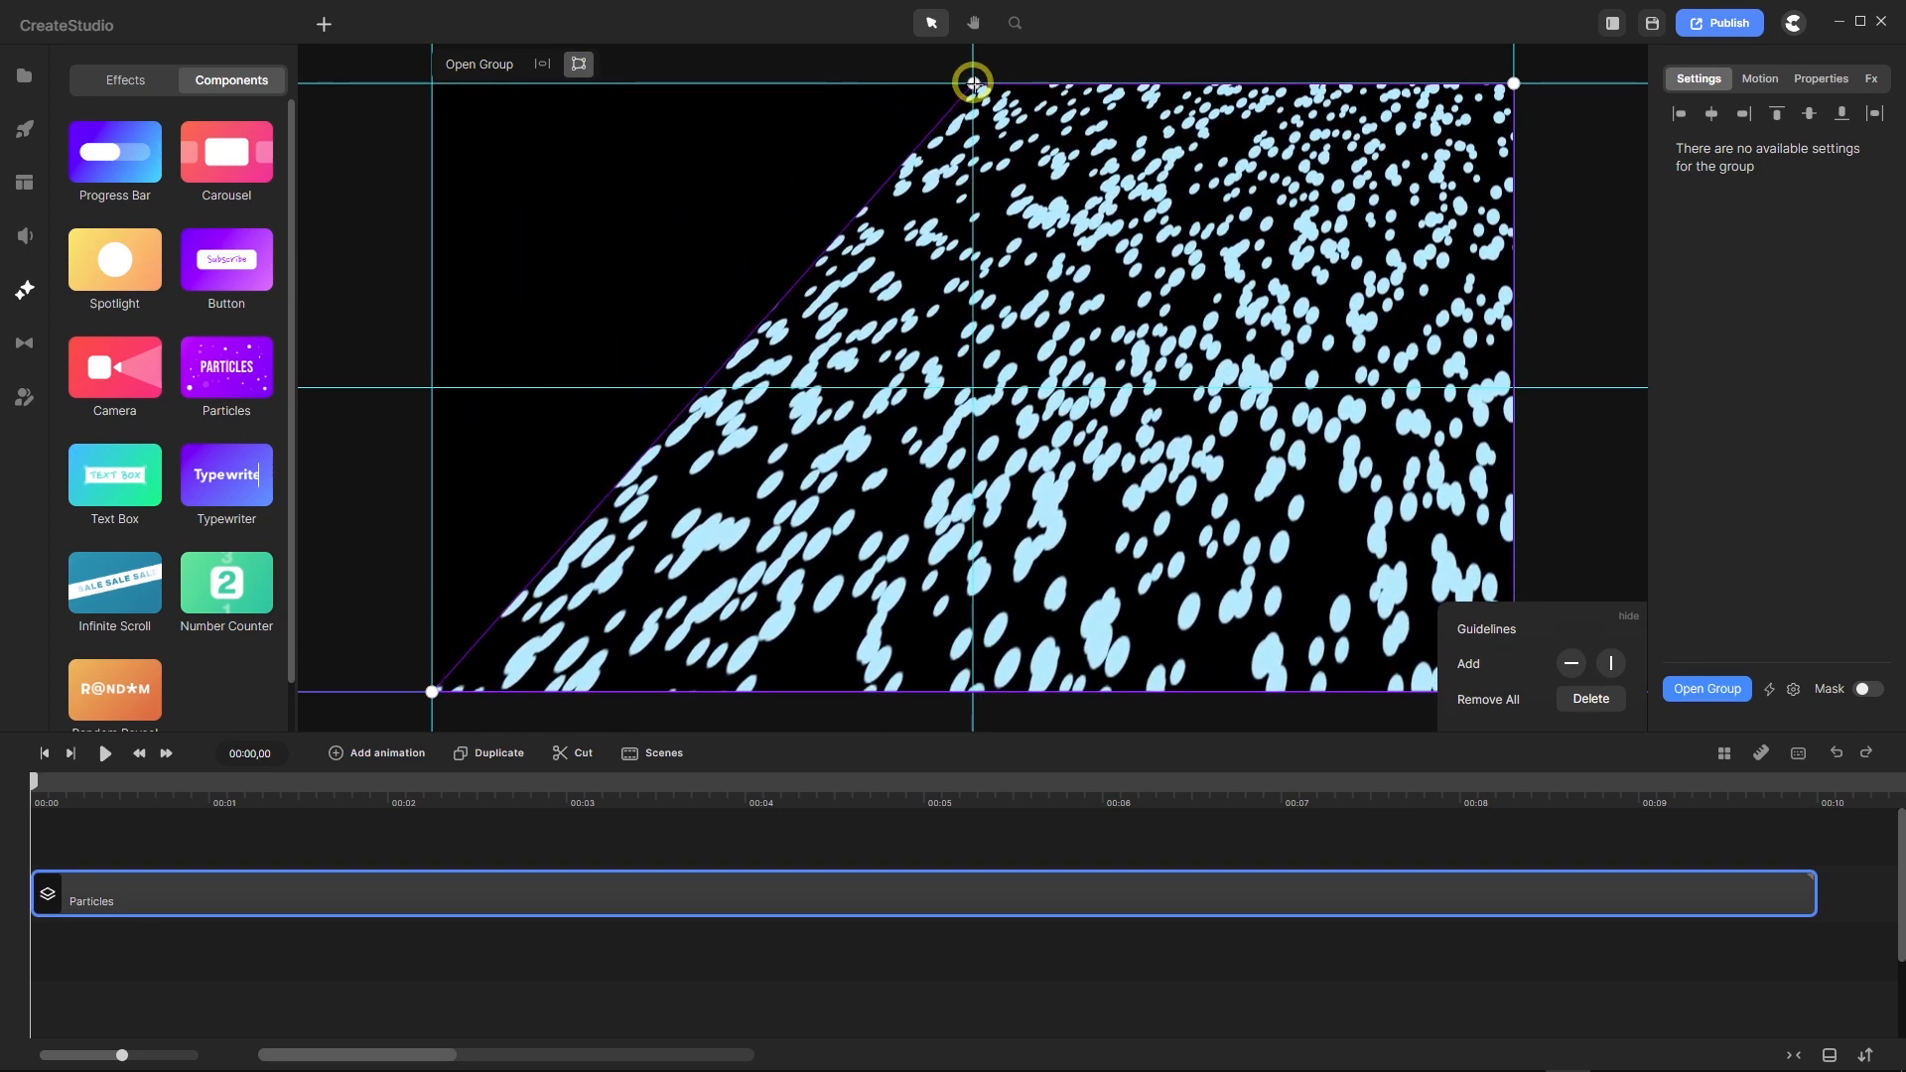
{"action": "left_click_drag", "start_coordinate": [1513, 81], "coordinate": [974, 83]}
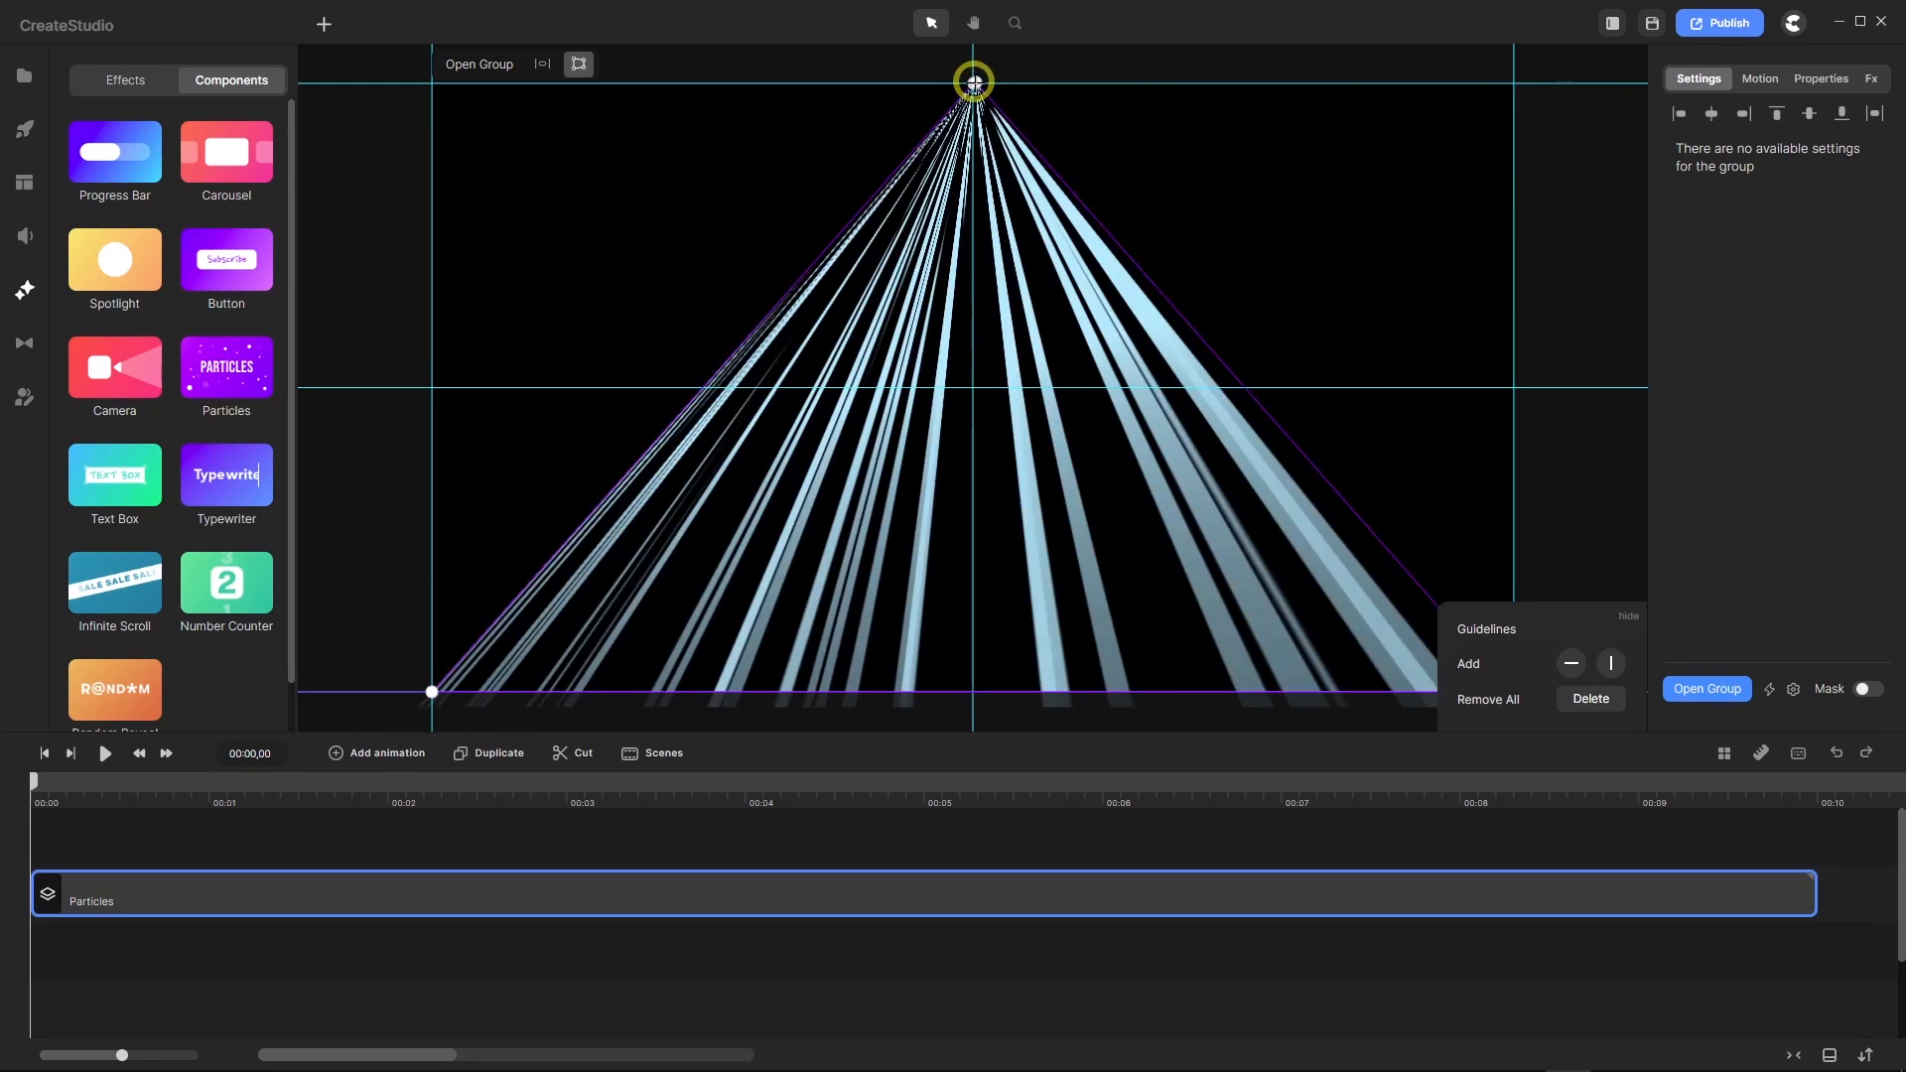
{"action": "scroll", "coordinate": [976, 64], "scroll_direction": "up", "scroll_amount": 5}
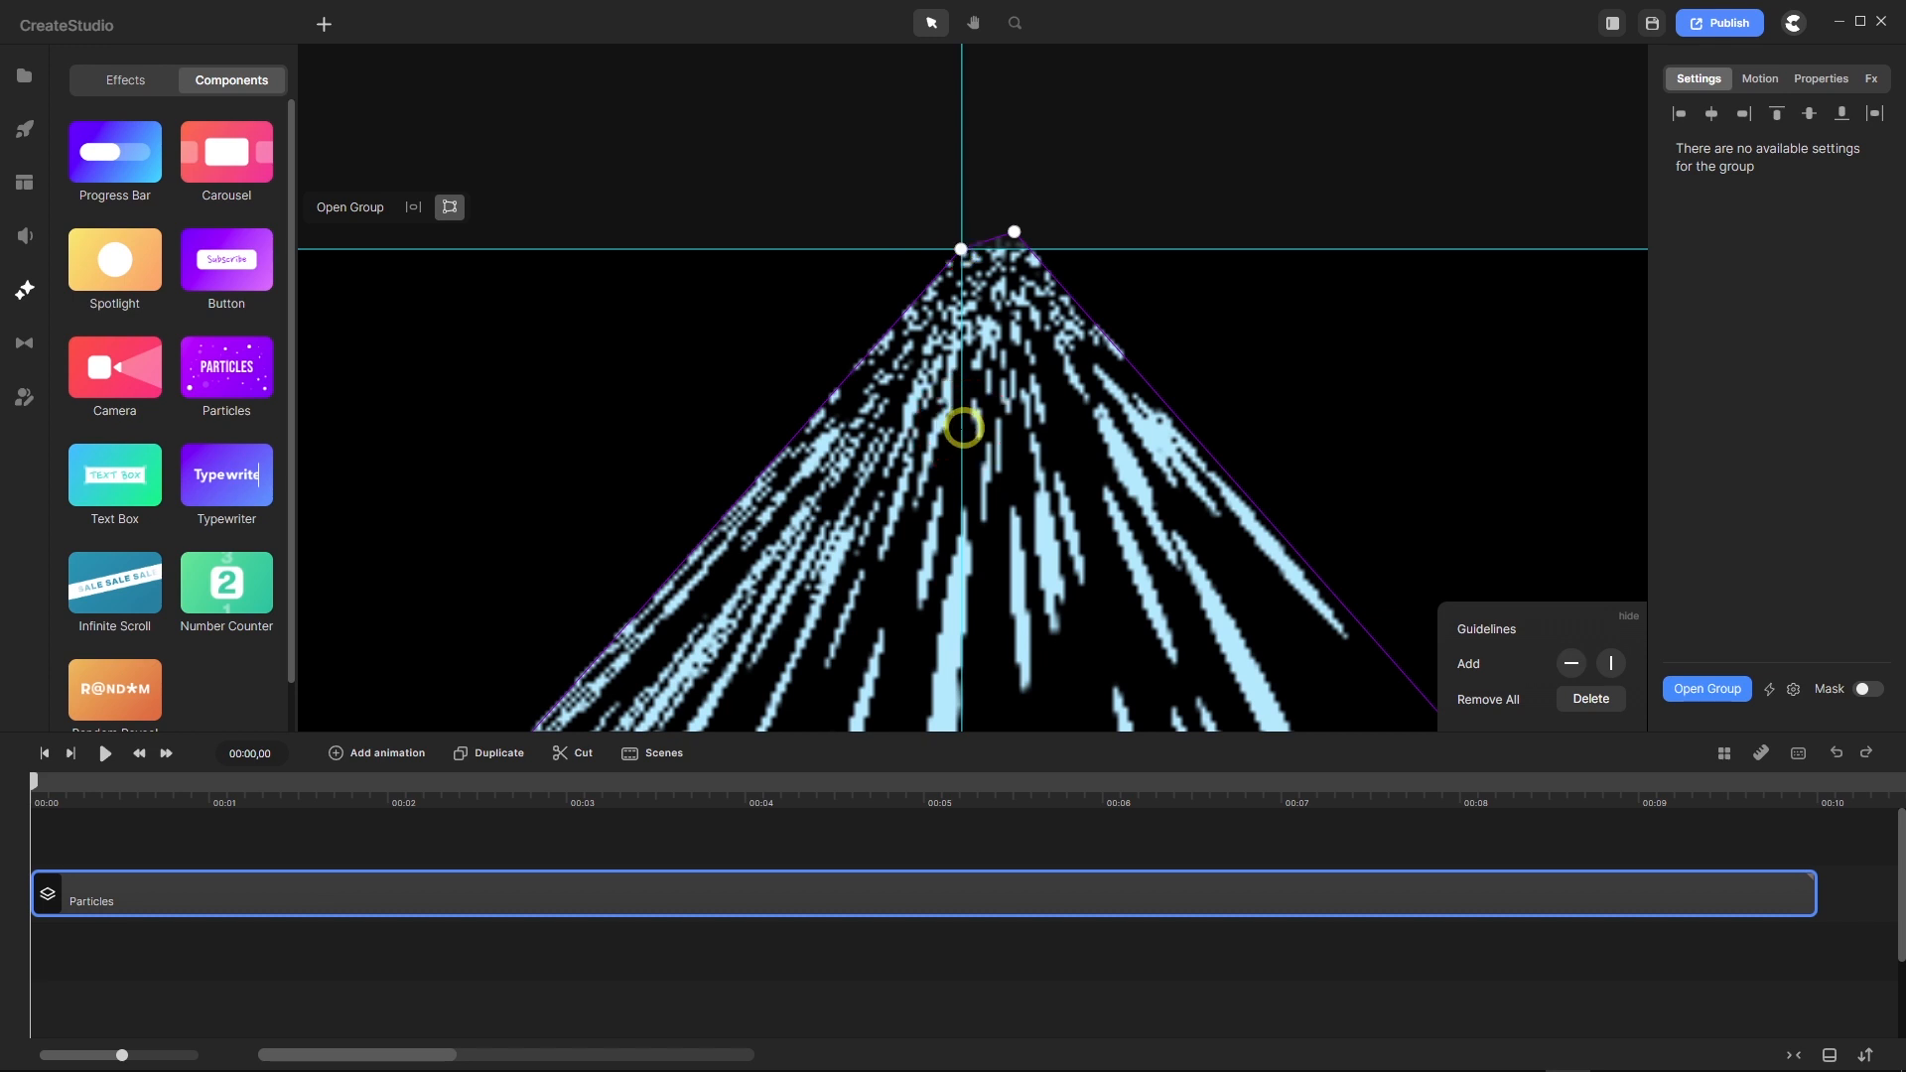
{"action": "left_click_drag", "start_coordinate": [1014, 230], "coordinate": [961, 248]}
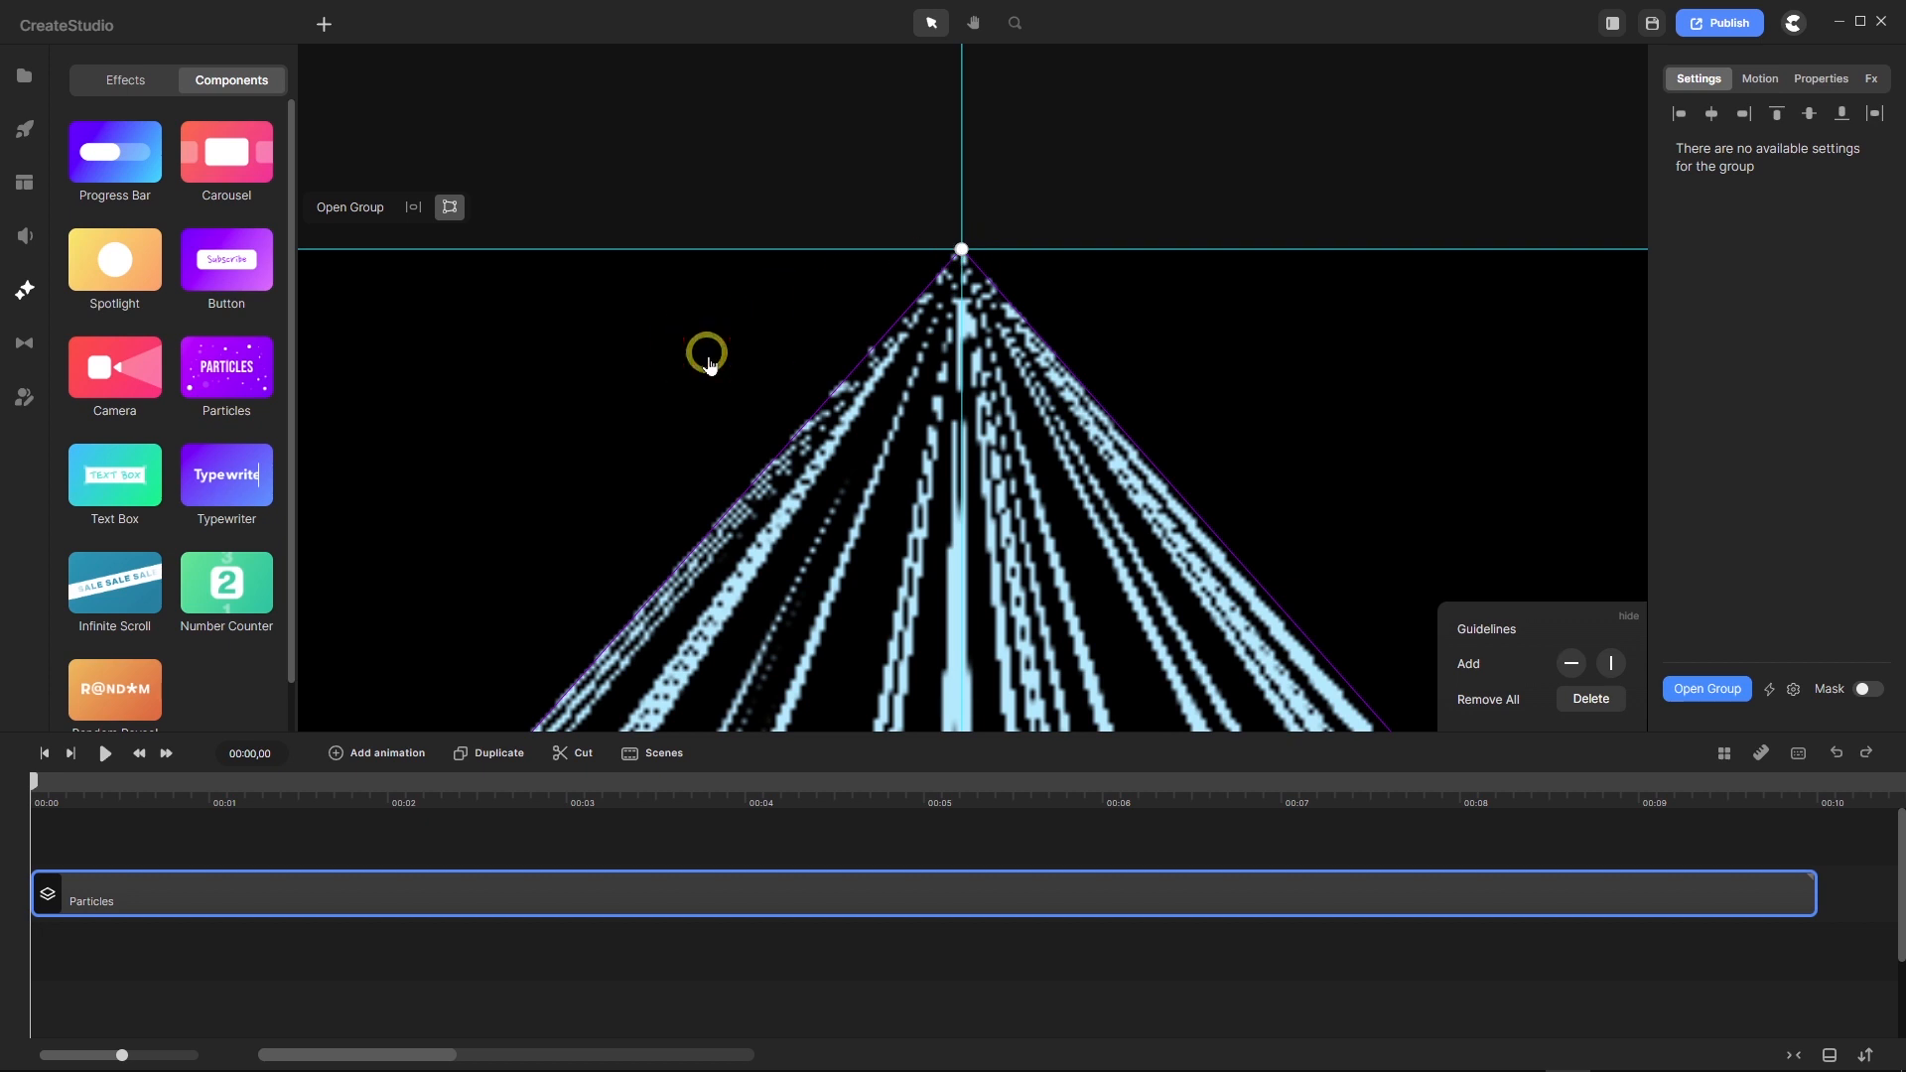
{"action": "scroll", "coordinate": [1048, 397], "scroll_direction": "down", "scroll_amount": 5}
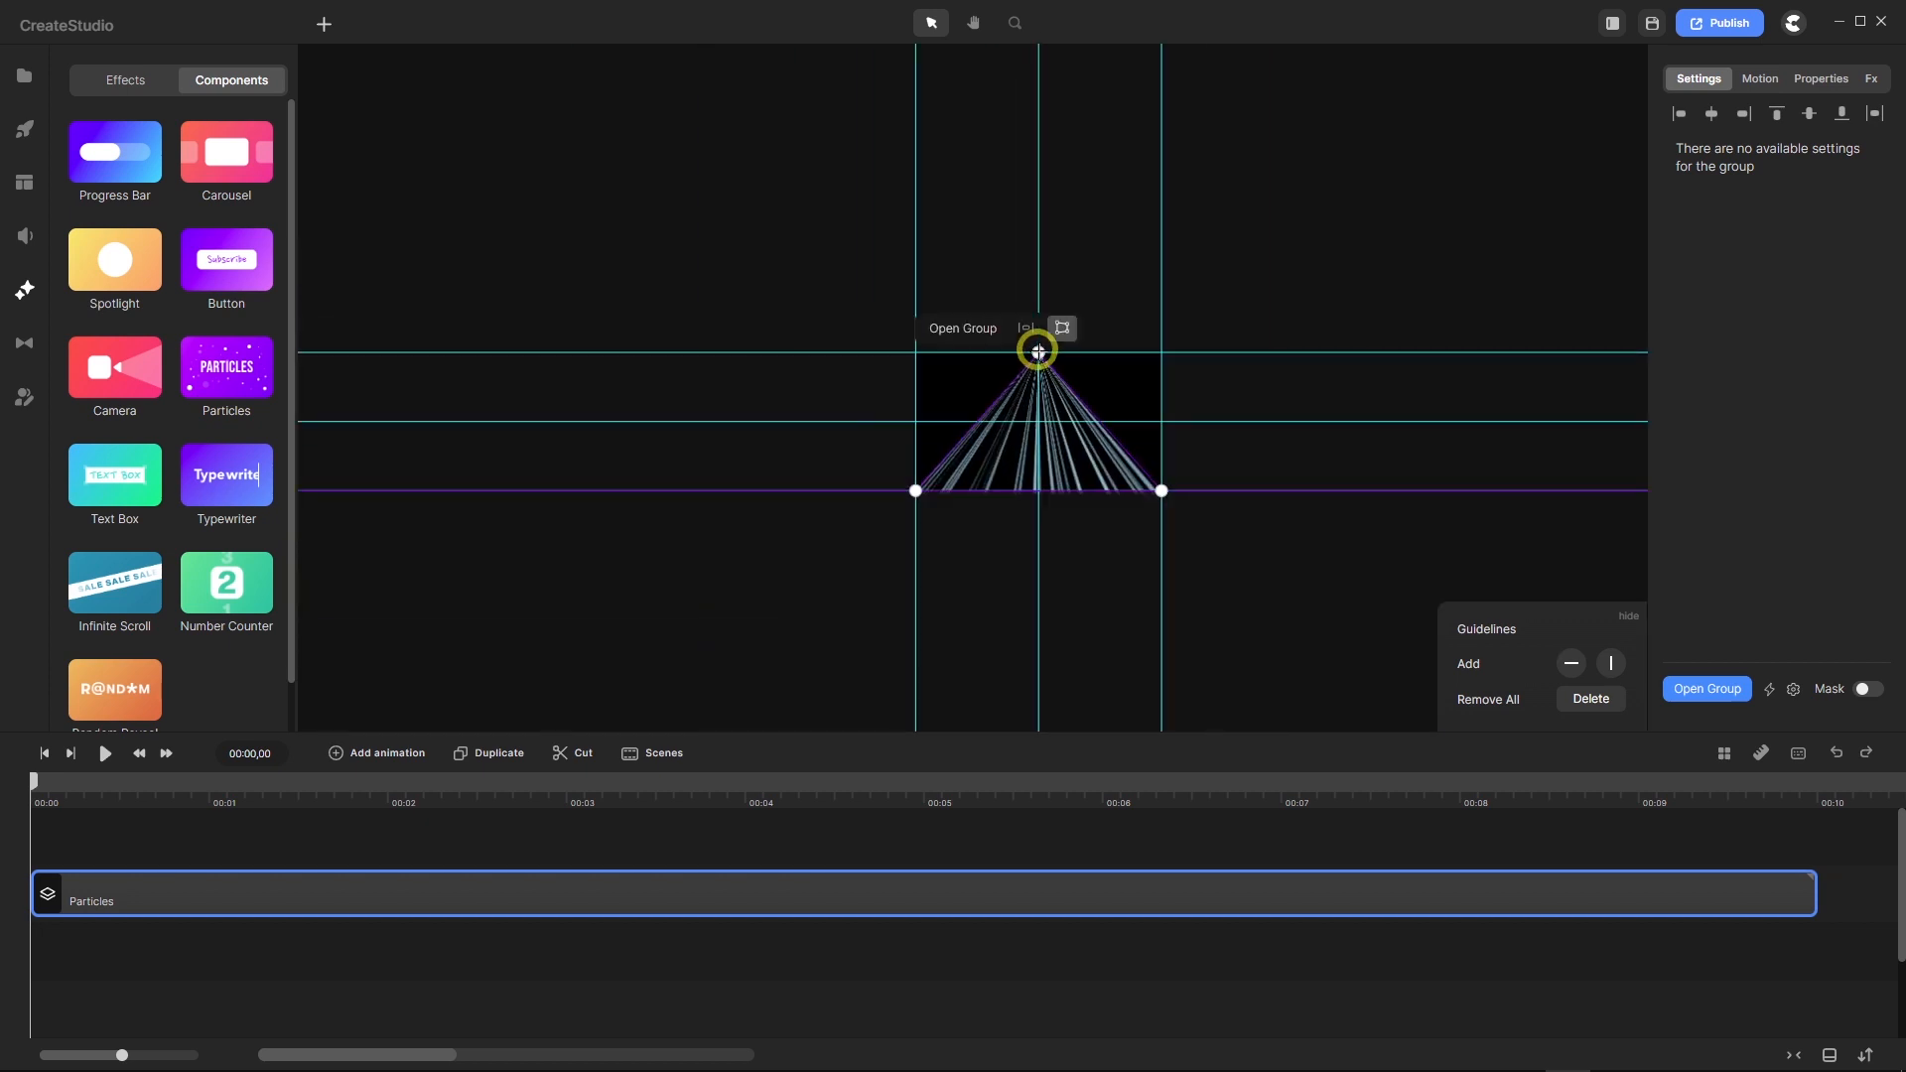
{"action": "scroll", "coordinate": [1074, 472], "scroll_direction": "up", "scroll_amount": 3}
{"action": "scroll", "coordinate": [1074, 472], "scroll_direction": "up", "scroll_amount": 2}
Step: Play back the timeline to preview the distorted particles, stopping after about five seconds
{"action": "left_click", "coordinate": [866, 845]}
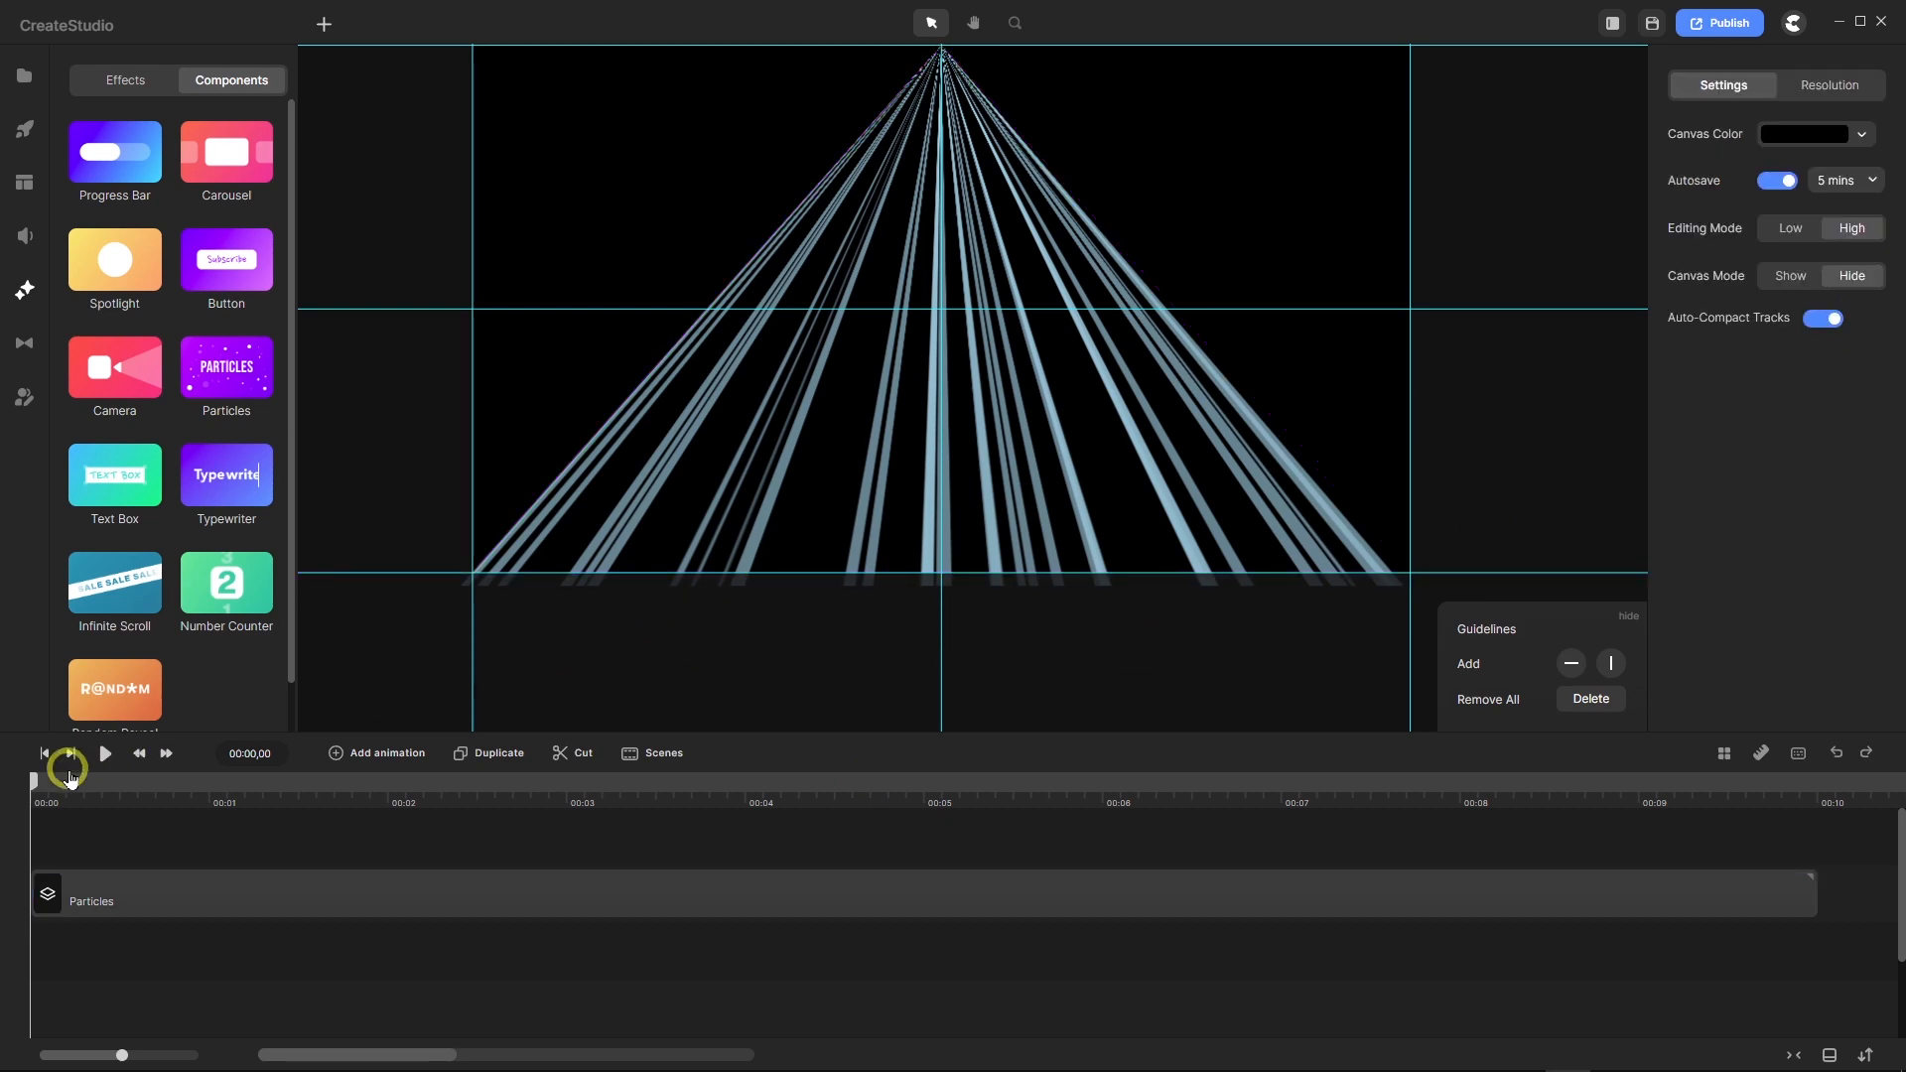
{"action": "left_click", "coordinate": [104, 755]}
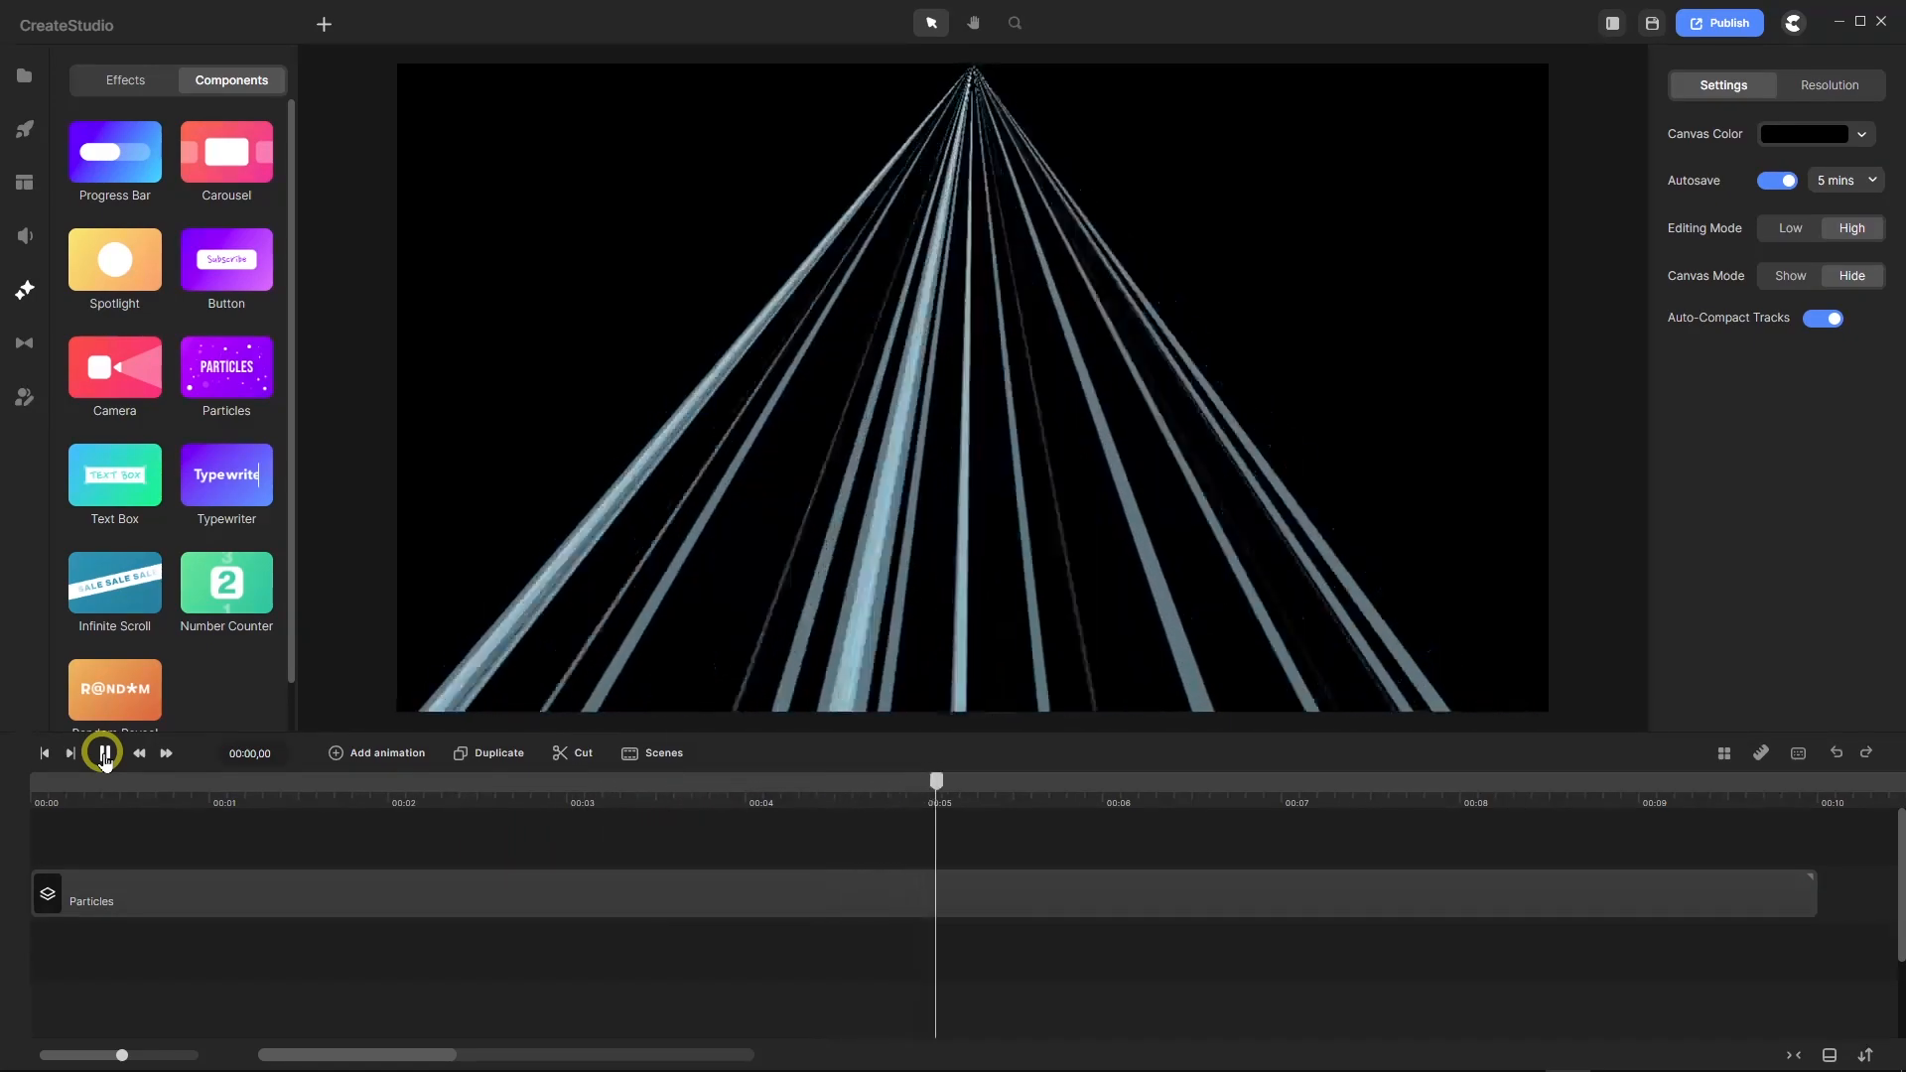
{"action": "left_click", "coordinate": [104, 754]}
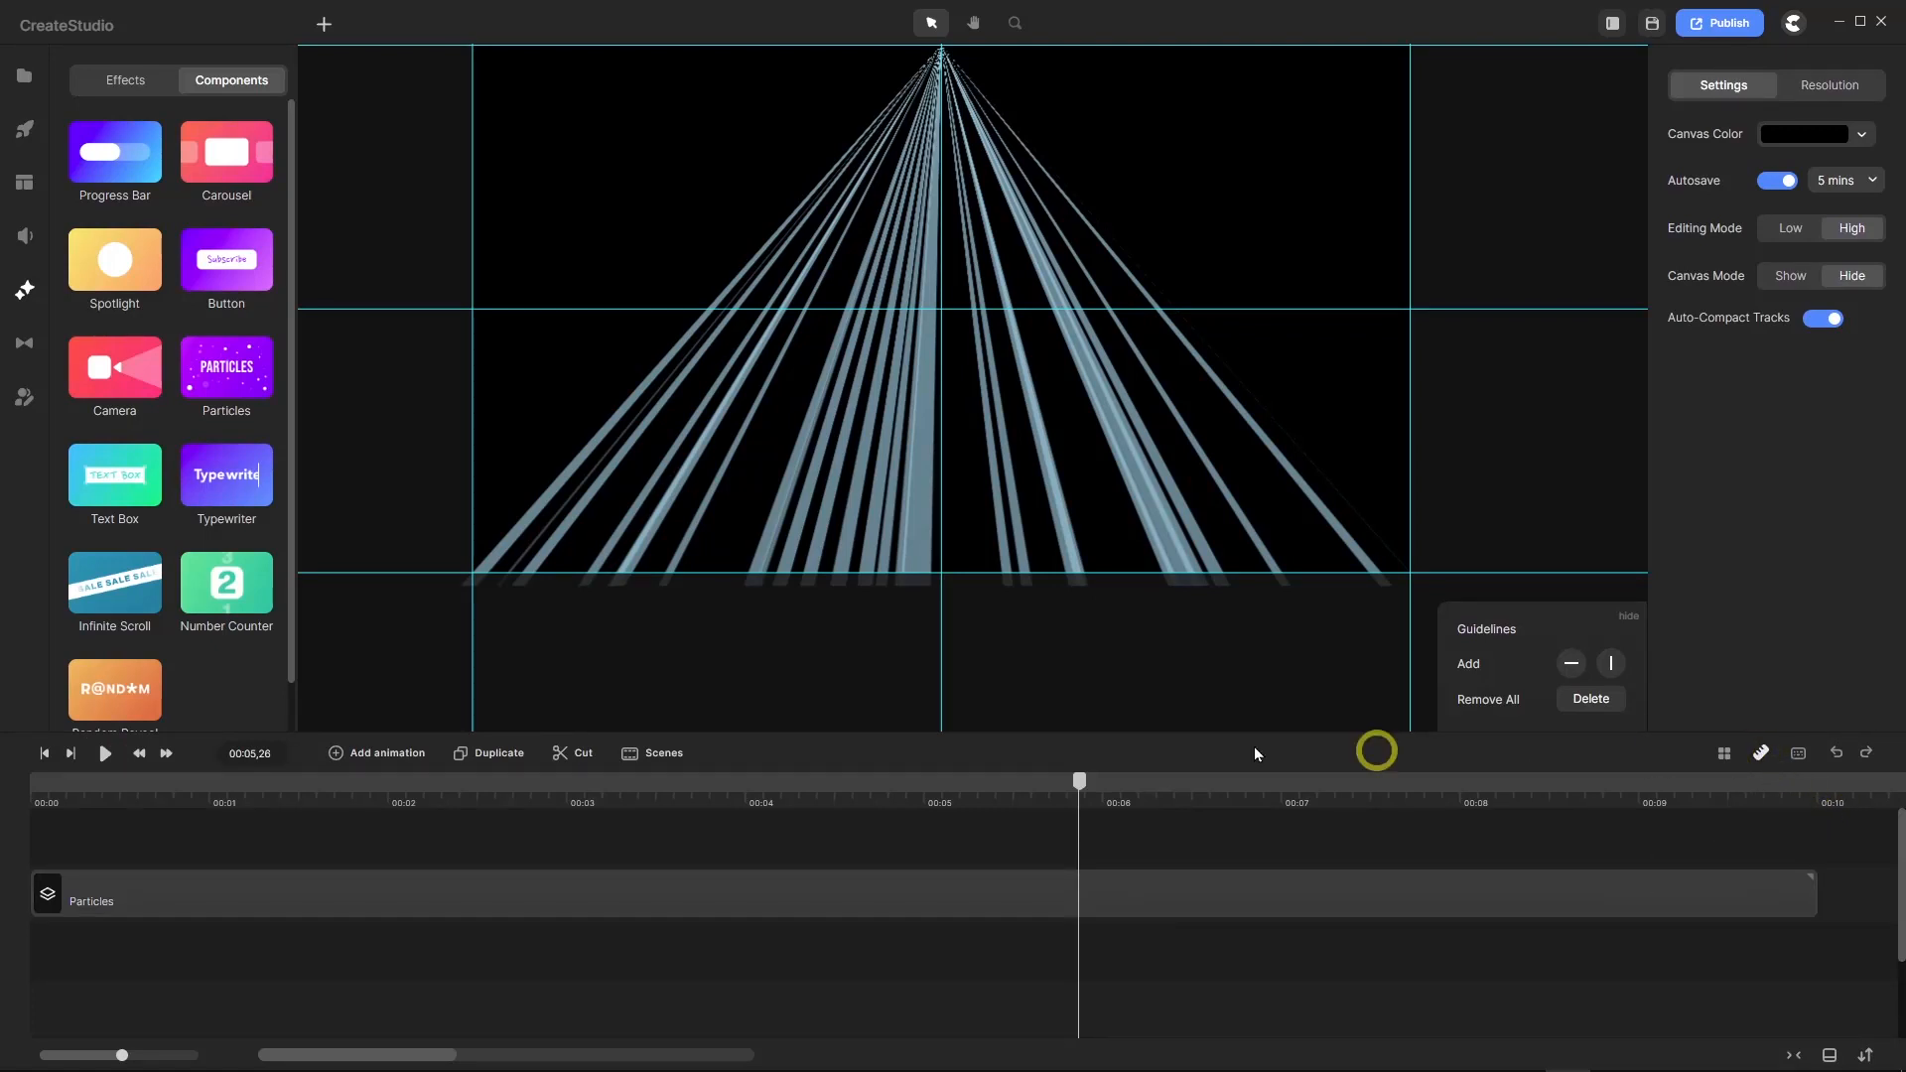
Step: Shrink the Particles group vertically from its upper edge to the horizontal center guideline so it fills the canvas's lower half
{"action": "scroll", "coordinate": [931, 556], "scroll_direction": "down", "scroll_amount": 3}
{"action": "scroll", "coordinate": [948, 449], "scroll_direction": "up", "scroll_amount": 3}
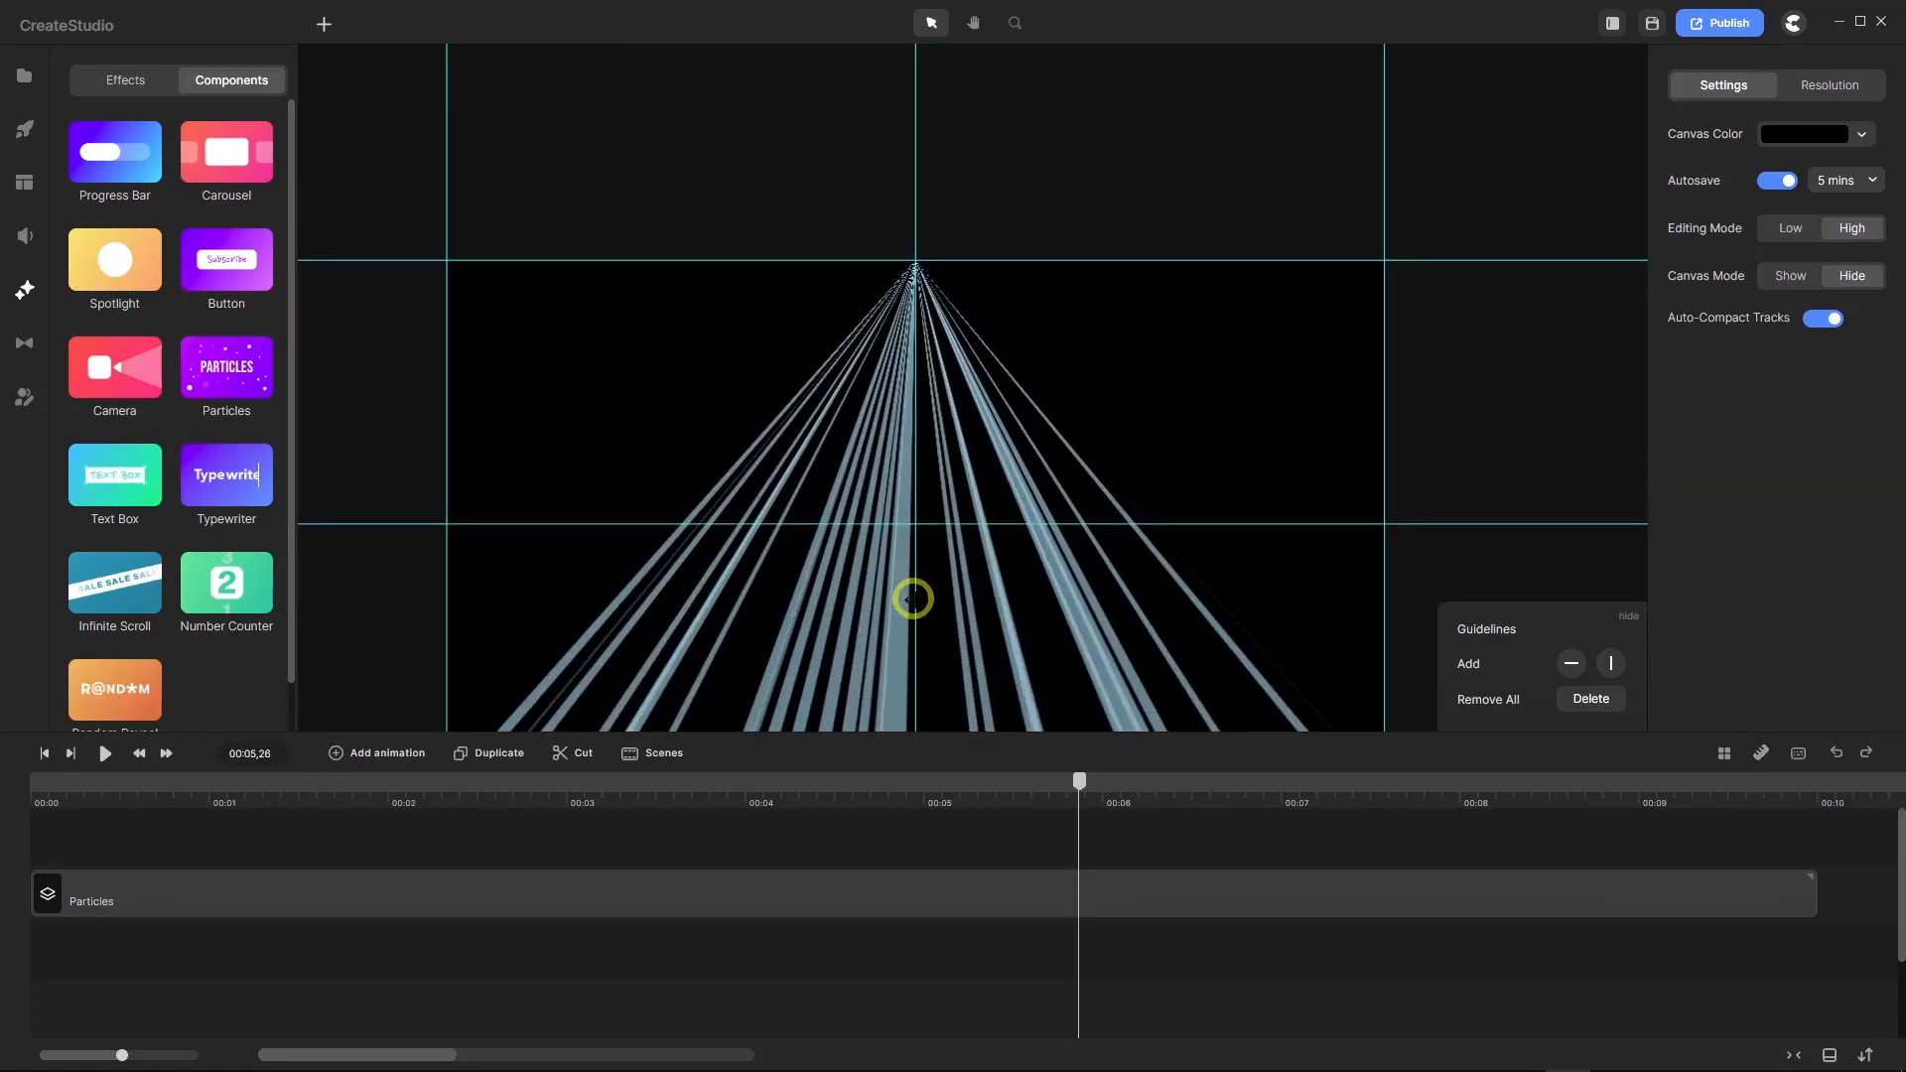
{"action": "scroll", "coordinate": [911, 595], "scroll_direction": "down", "scroll_amount": 2}
{"action": "left_click", "coordinate": [575, 902]}
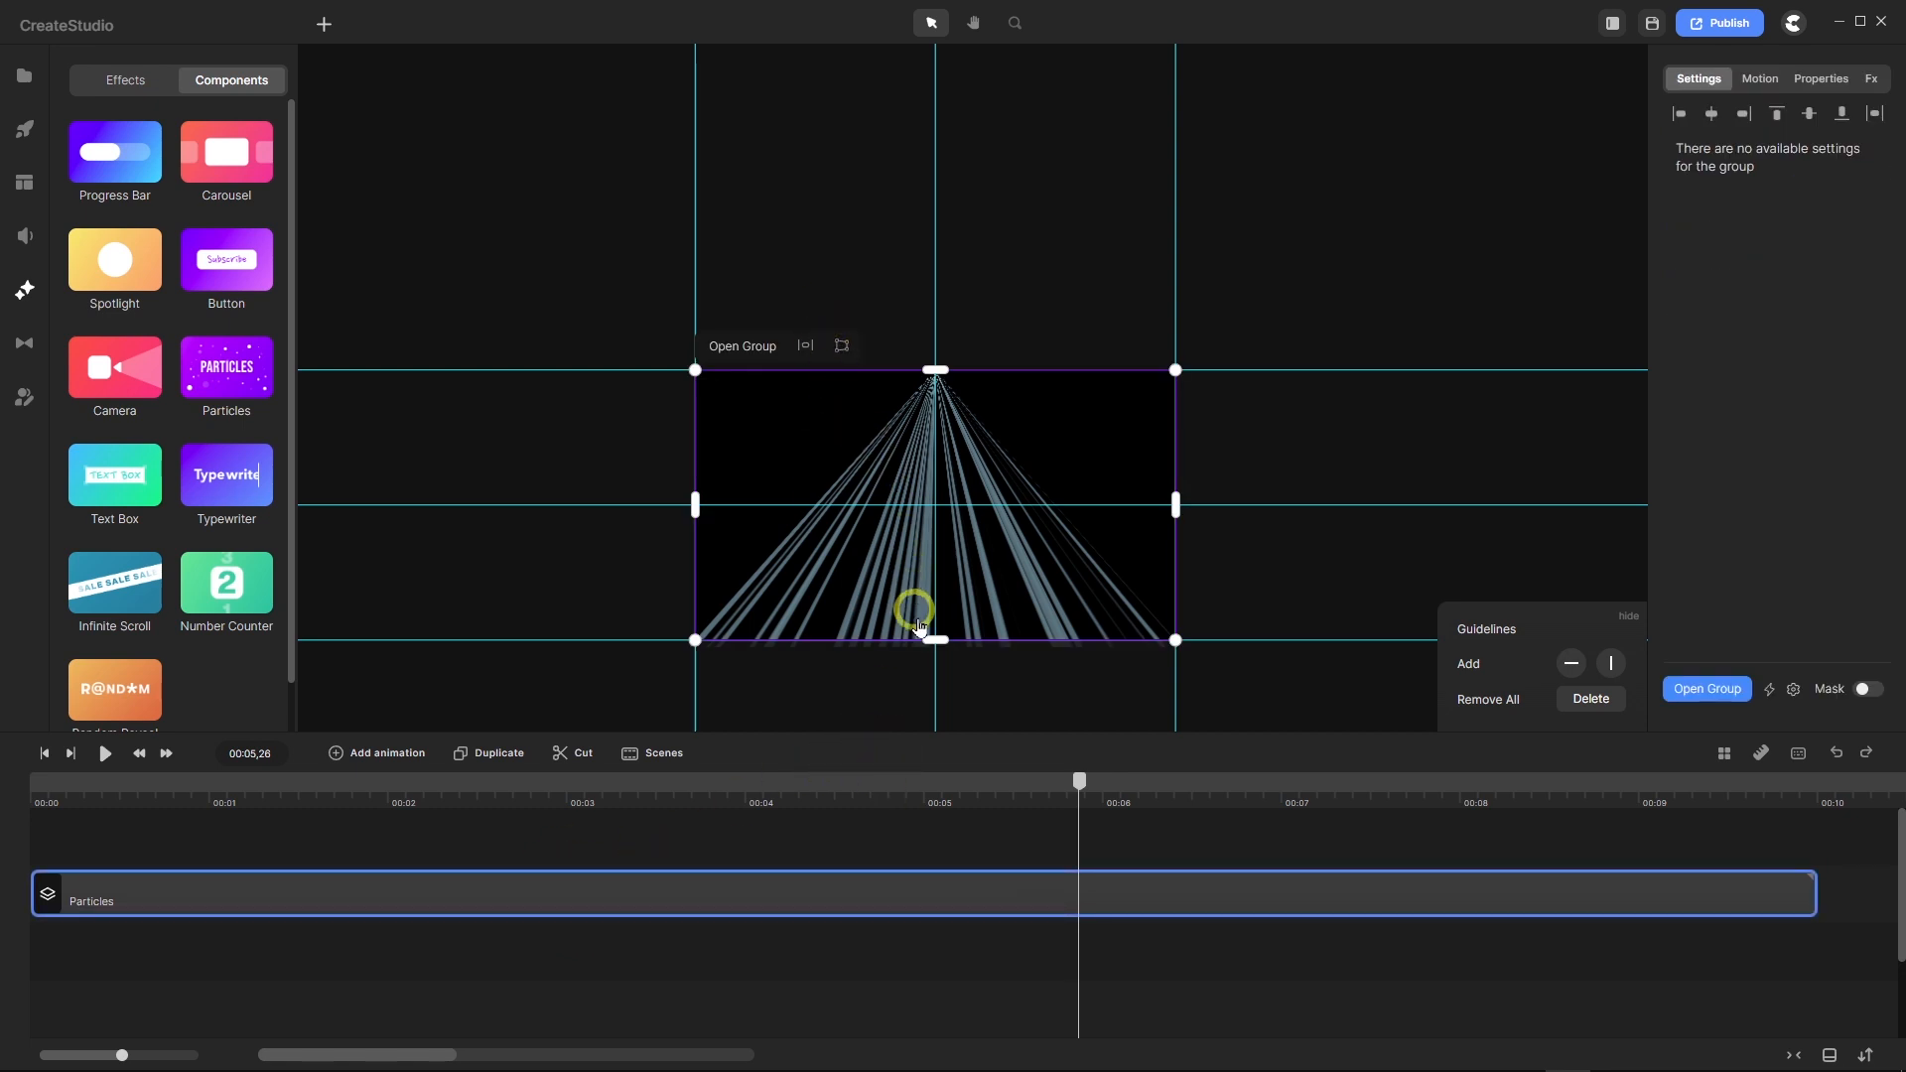
{"action": "scroll", "coordinate": [930, 684], "scroll_direction": "up", "scroll_amount": 3}
{"action": "scroll", "coordinate": [930, 683], "scroll_direction": "down", "scroll_amount": 2}
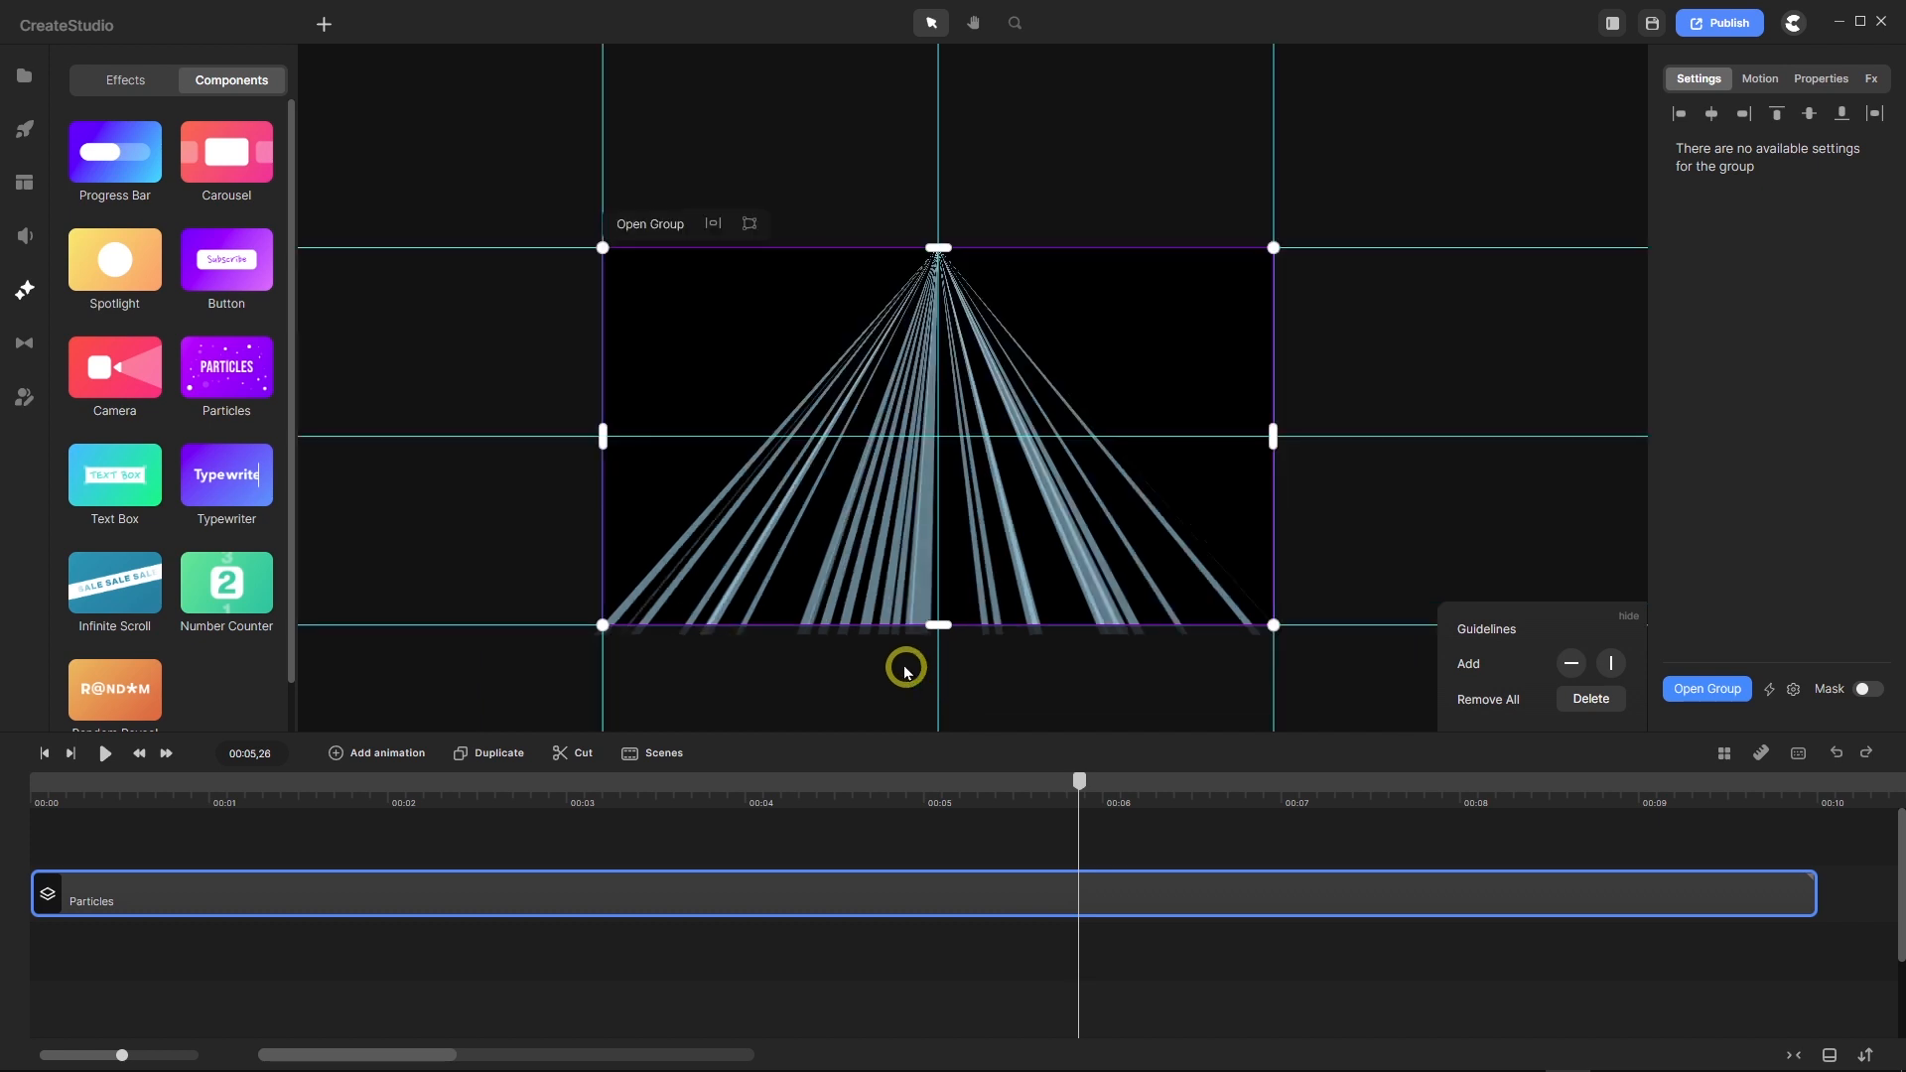
{"action": "left_click_drag", "start_coordinate": [937, 247], "coordinate": [934, 434]}
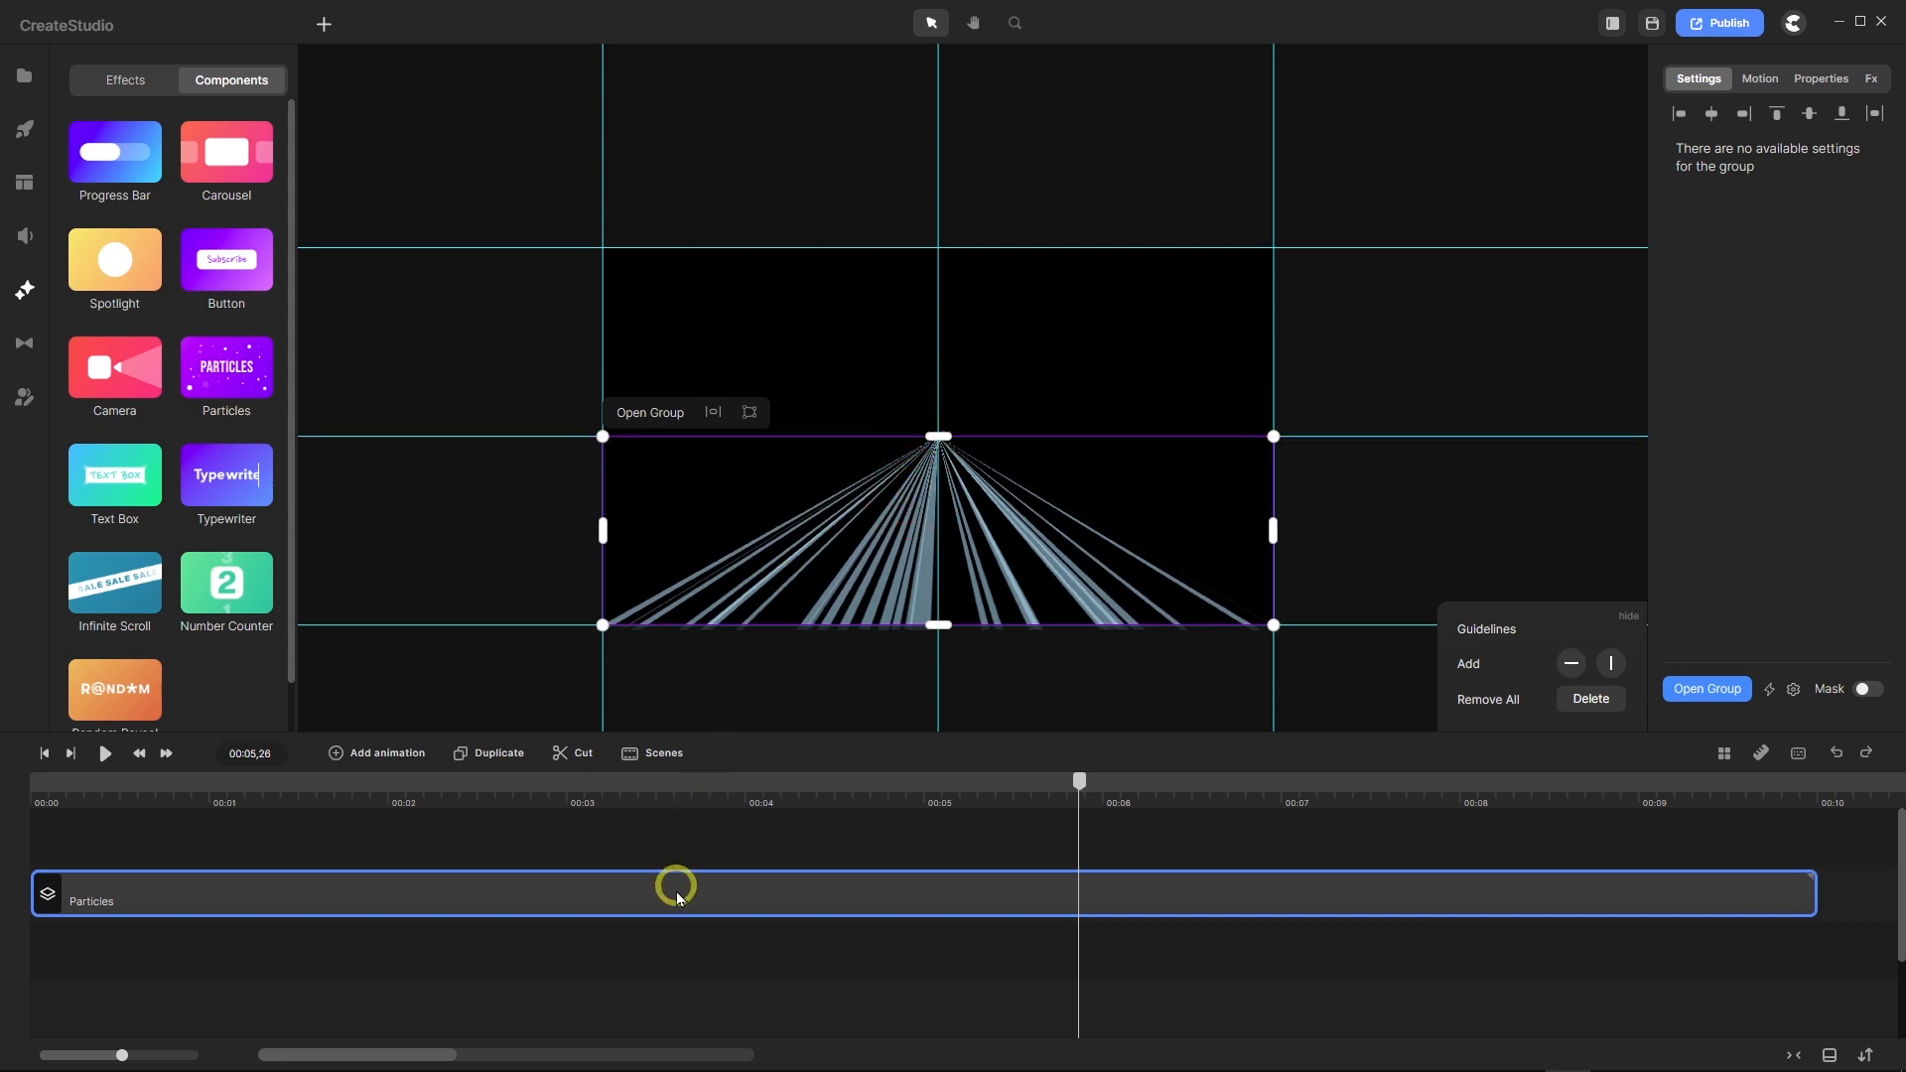
Step: Set the Particles group's anchor to its top center with the anchor point shown, and duplicate the group
{"action": "left_click", "coordinate": [1821, 80]}
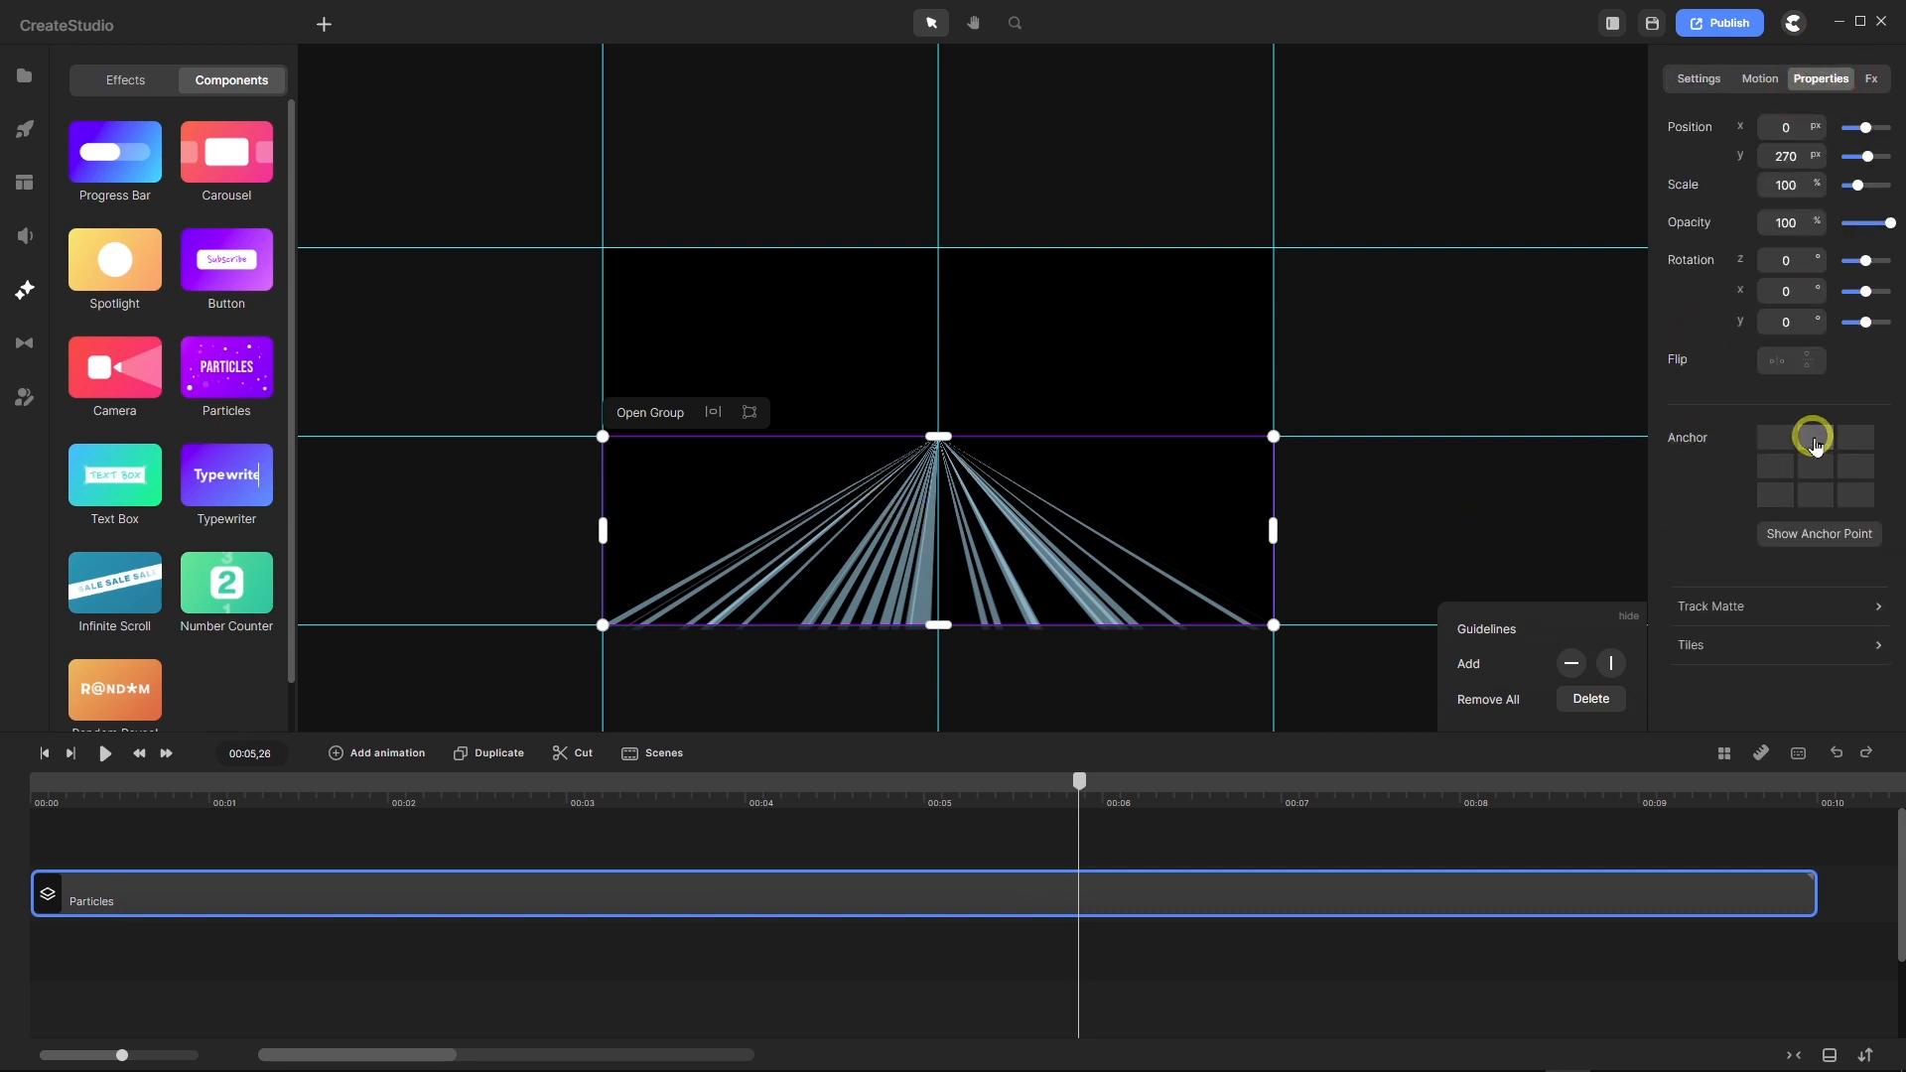
{"action": "left_click", "coordinate": [1809, 533]}
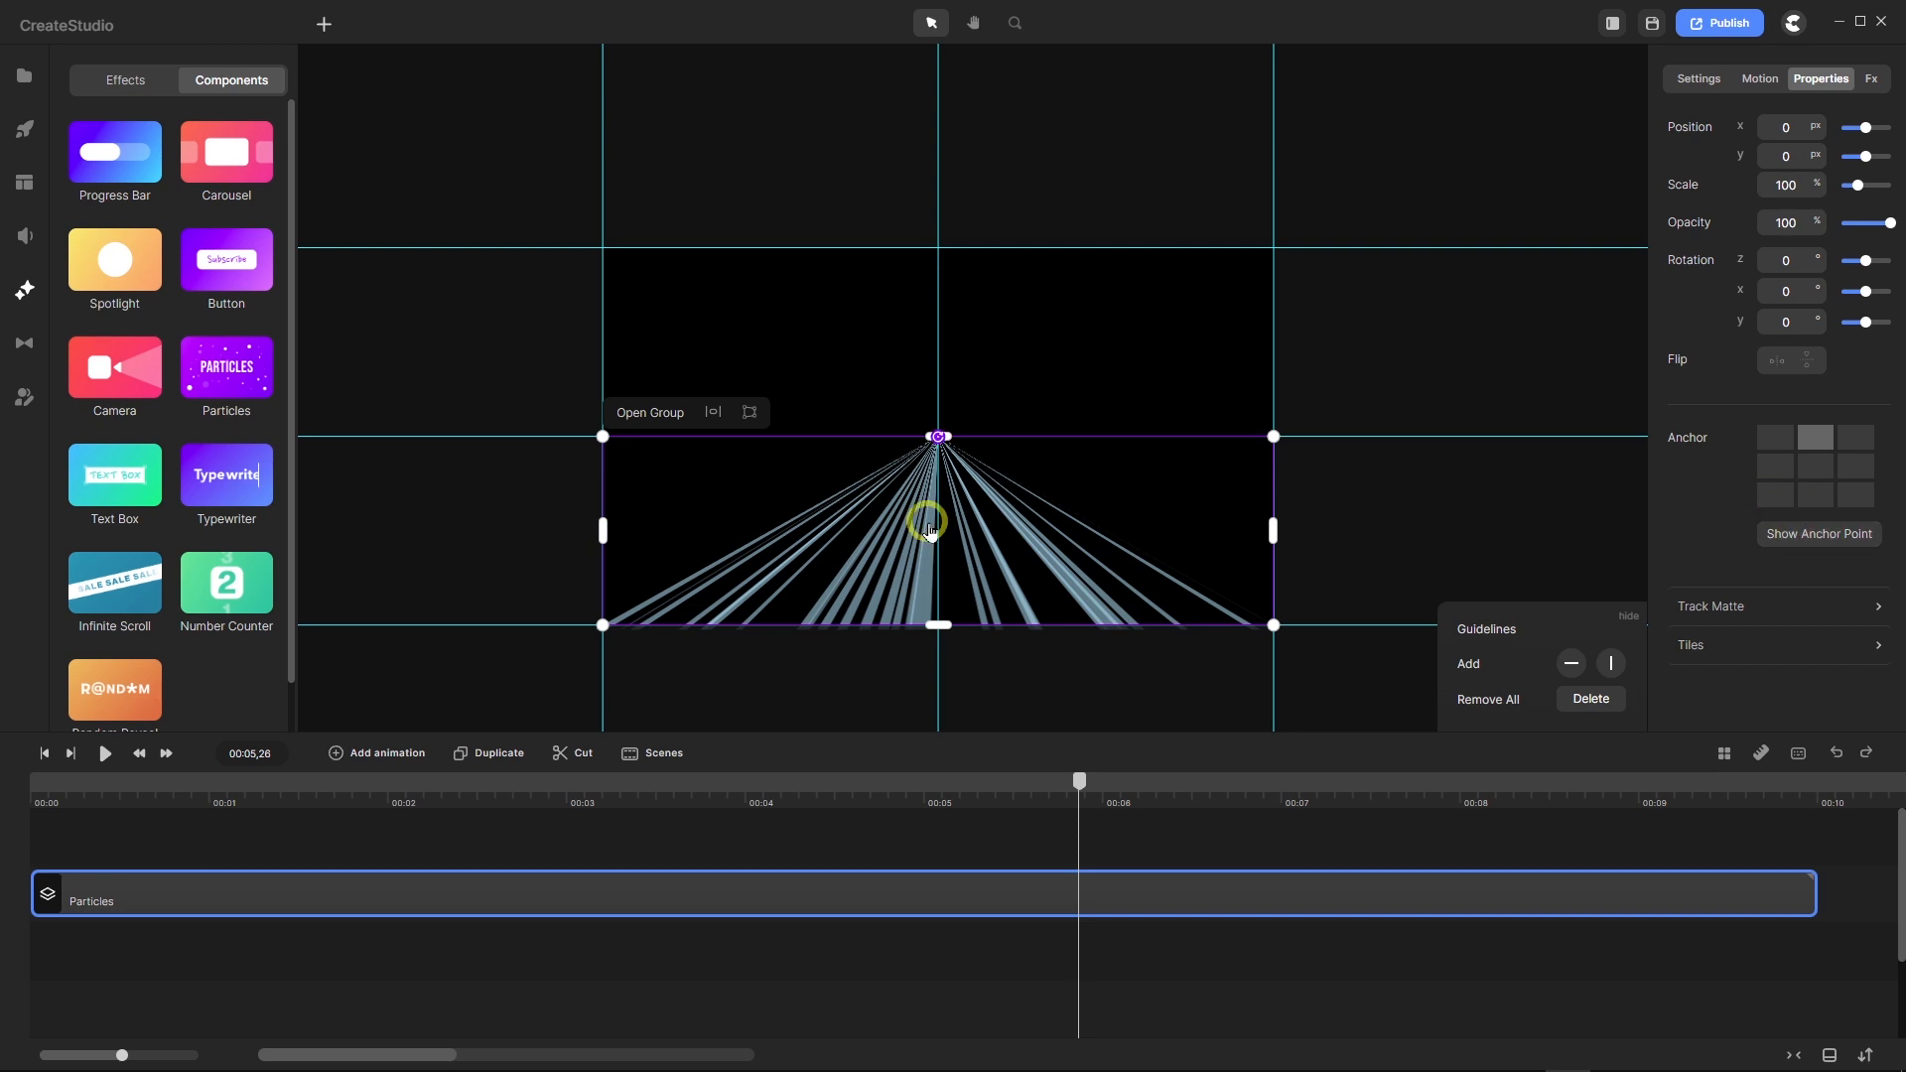
{"action": "scroll", "coordinate": [933, 496], "scroll_direction": "up", "scroll_amount": 3}
{"action": "scroll", "coordinate": [936, 475], "scroll_direction": "up", "scroll_amount": 2}
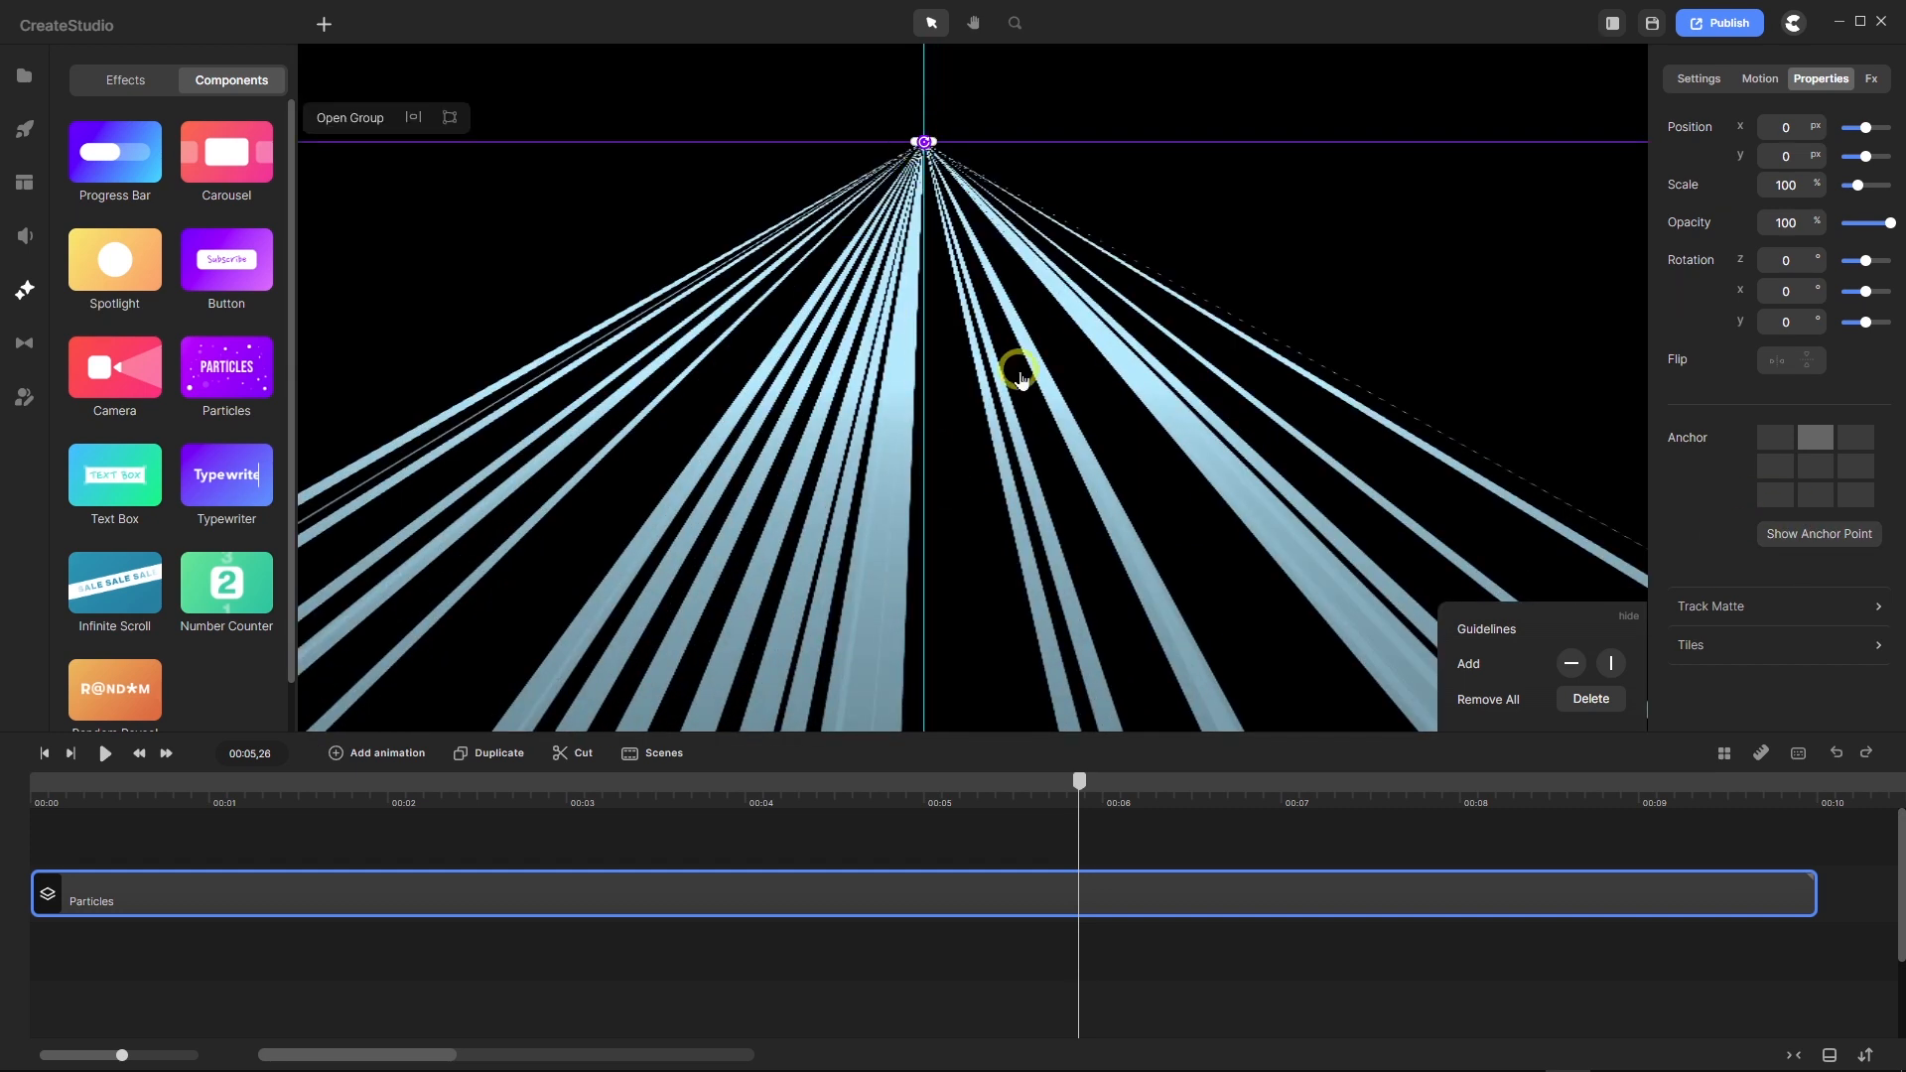
{"action": "scroll", "coordinate": [1020, 379], "scroll_direction": "down", "scroll_amount": 5}
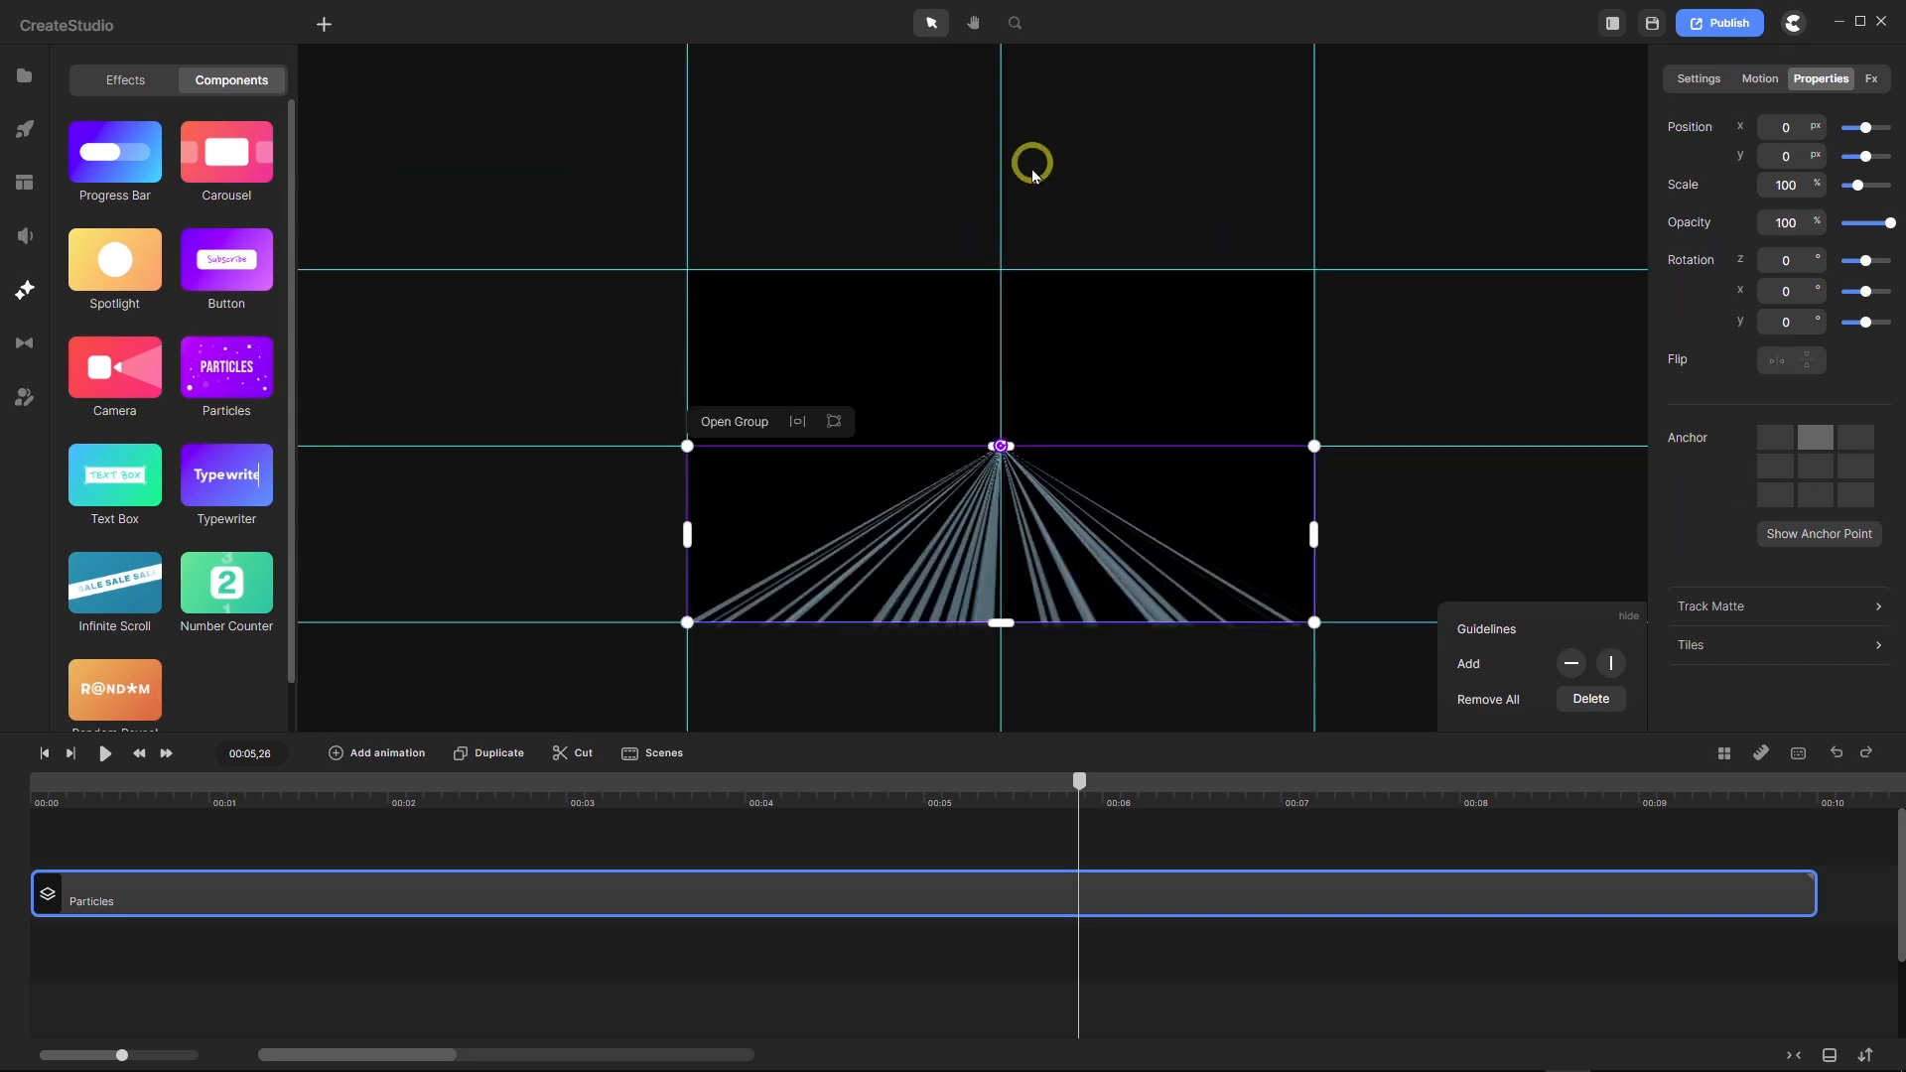
{"action": "left_click", "coordinate": [461, 754]}
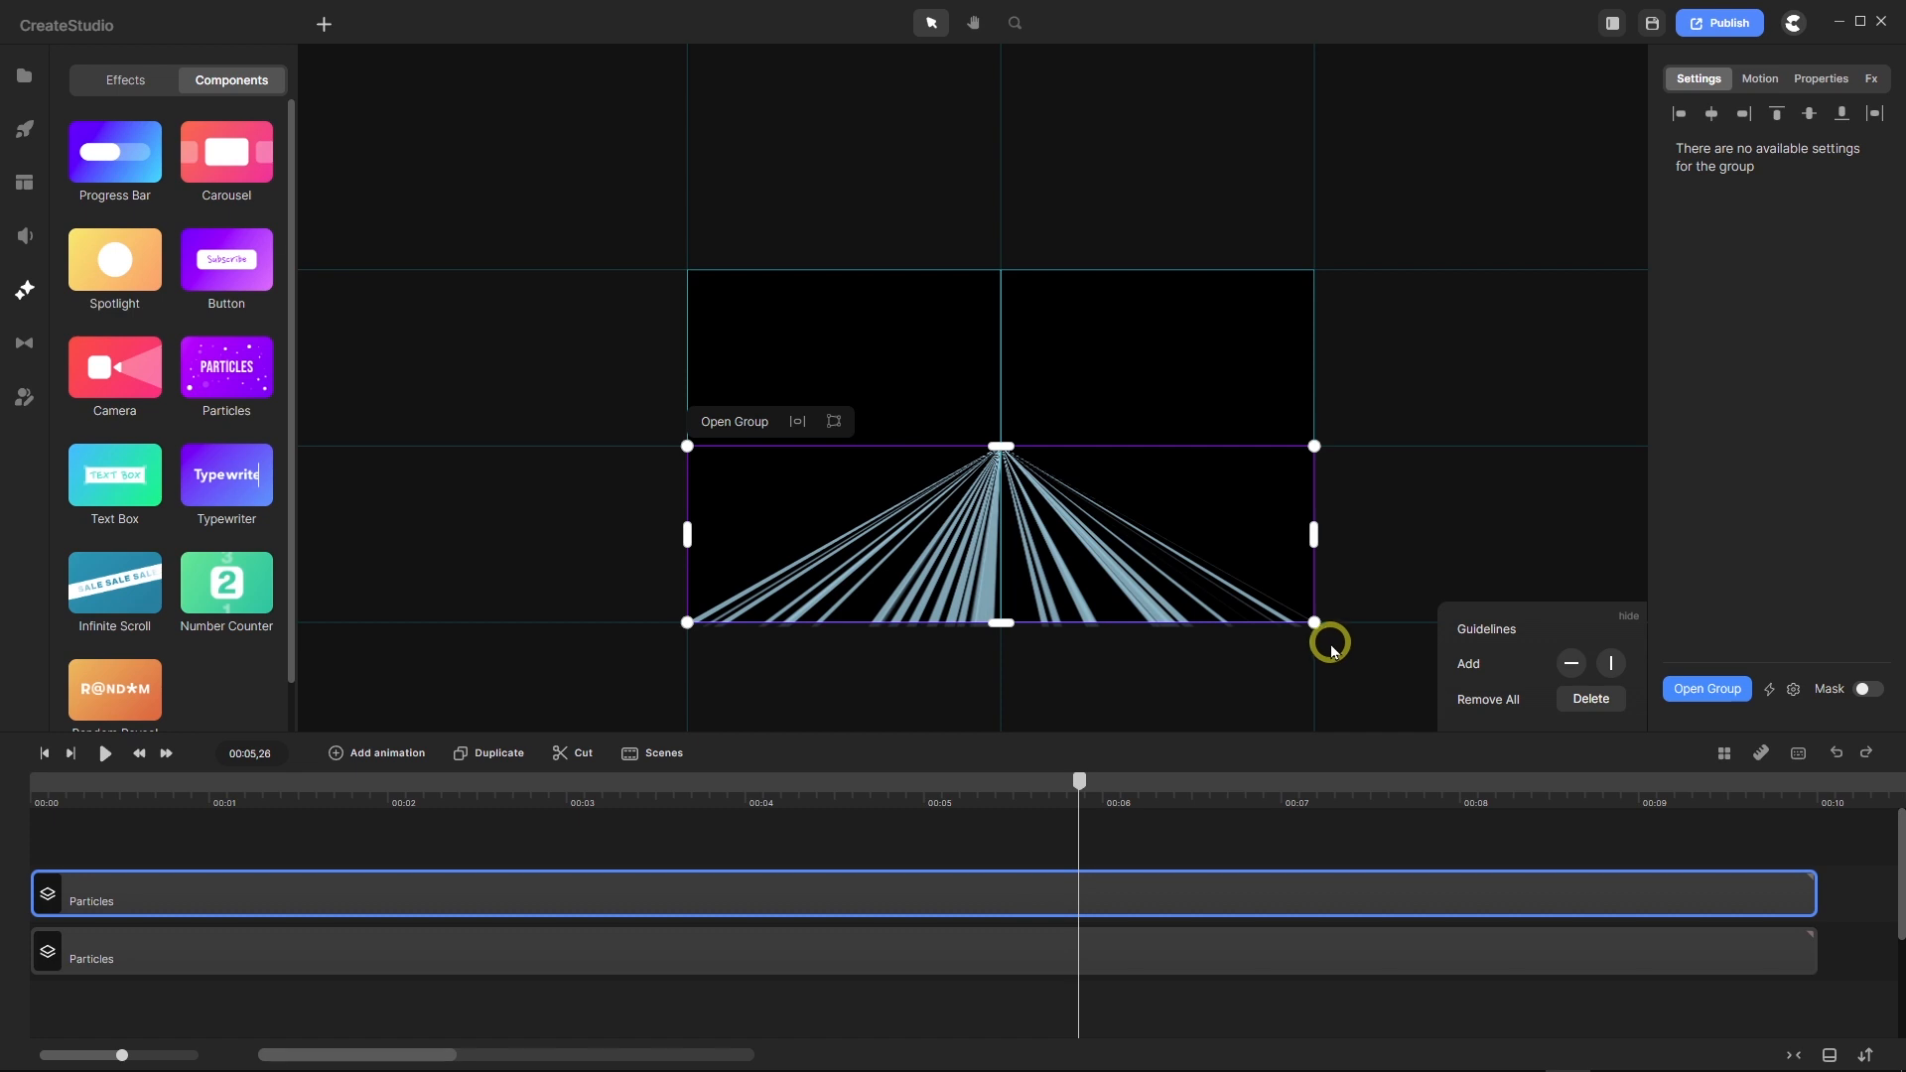
Step: Rotate the duplicated Particles group 180° about the canvas center into the upper half, and duplicate it
{"action": "left_click_drag", "start_coordinate": [1324, 635], "coordinate": [769, 310]}
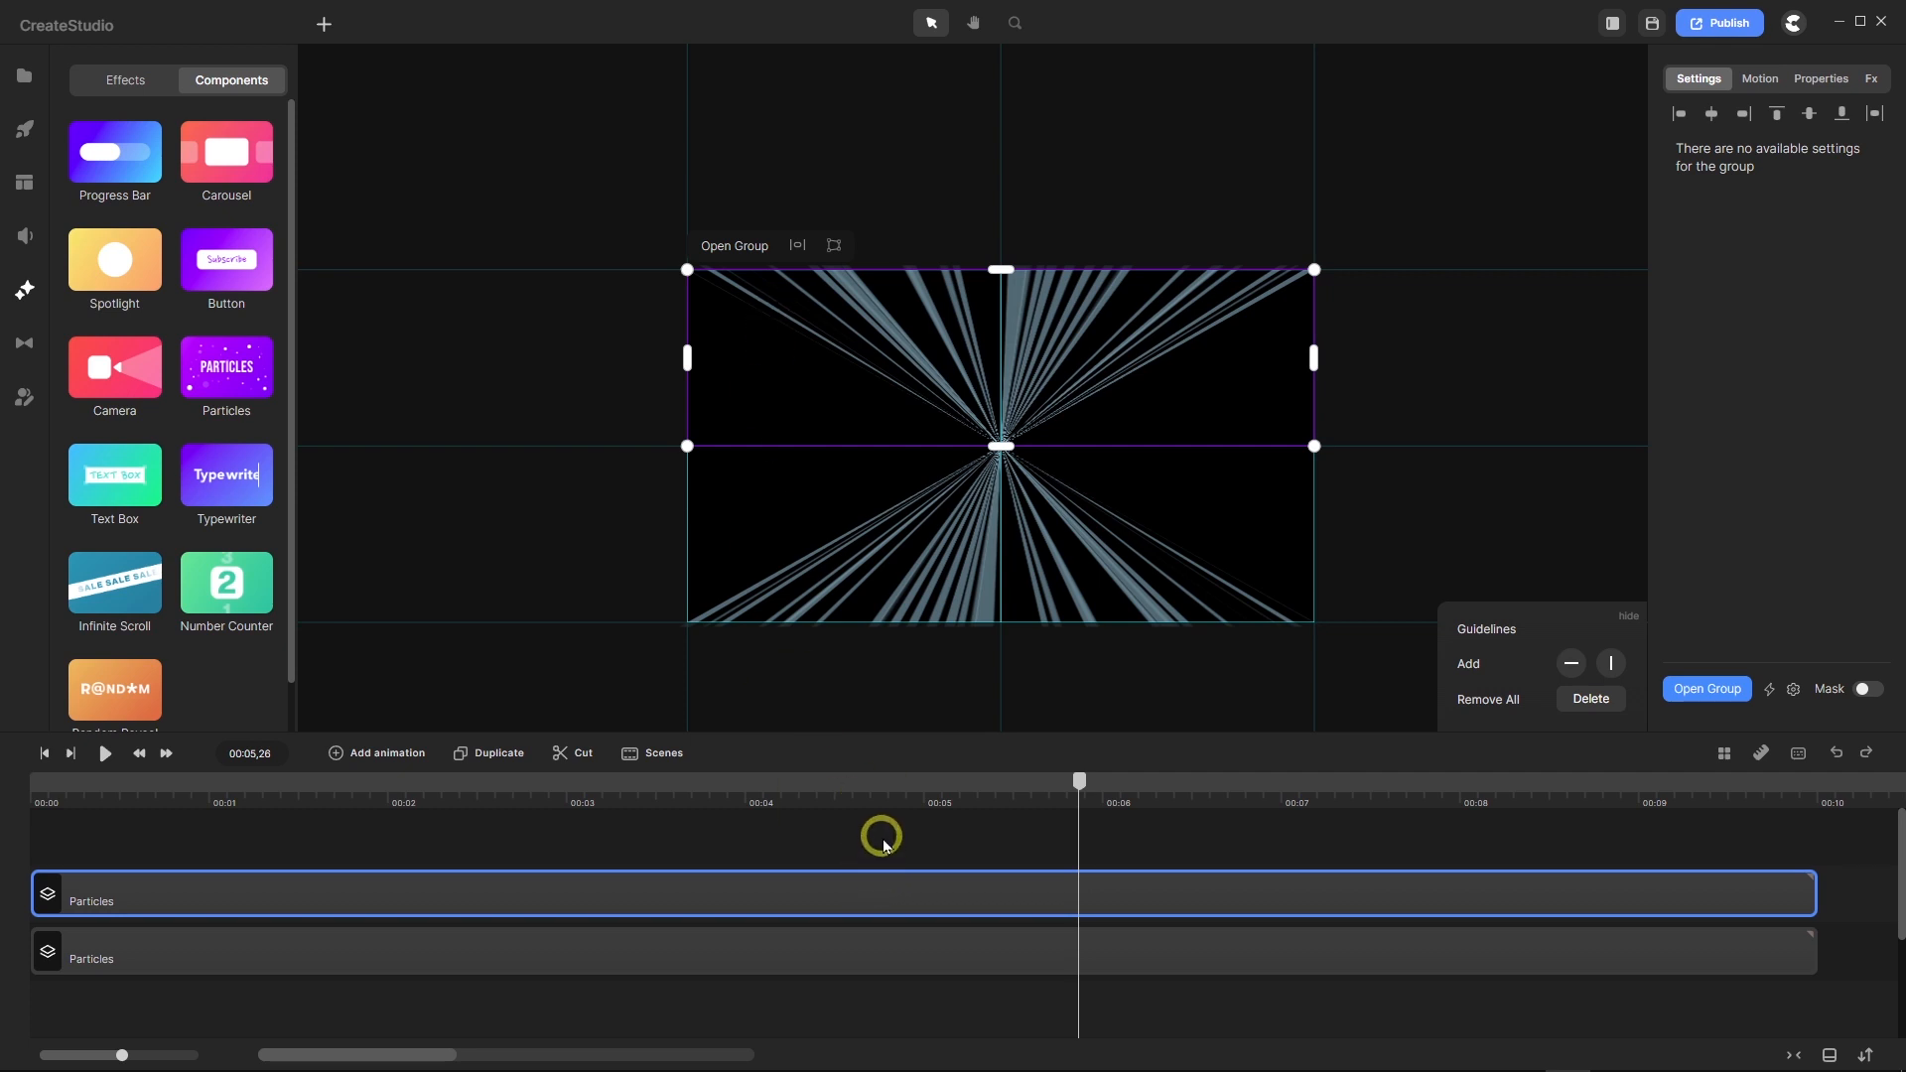
{"action": "left_click", "coordinate": [461, 755]}
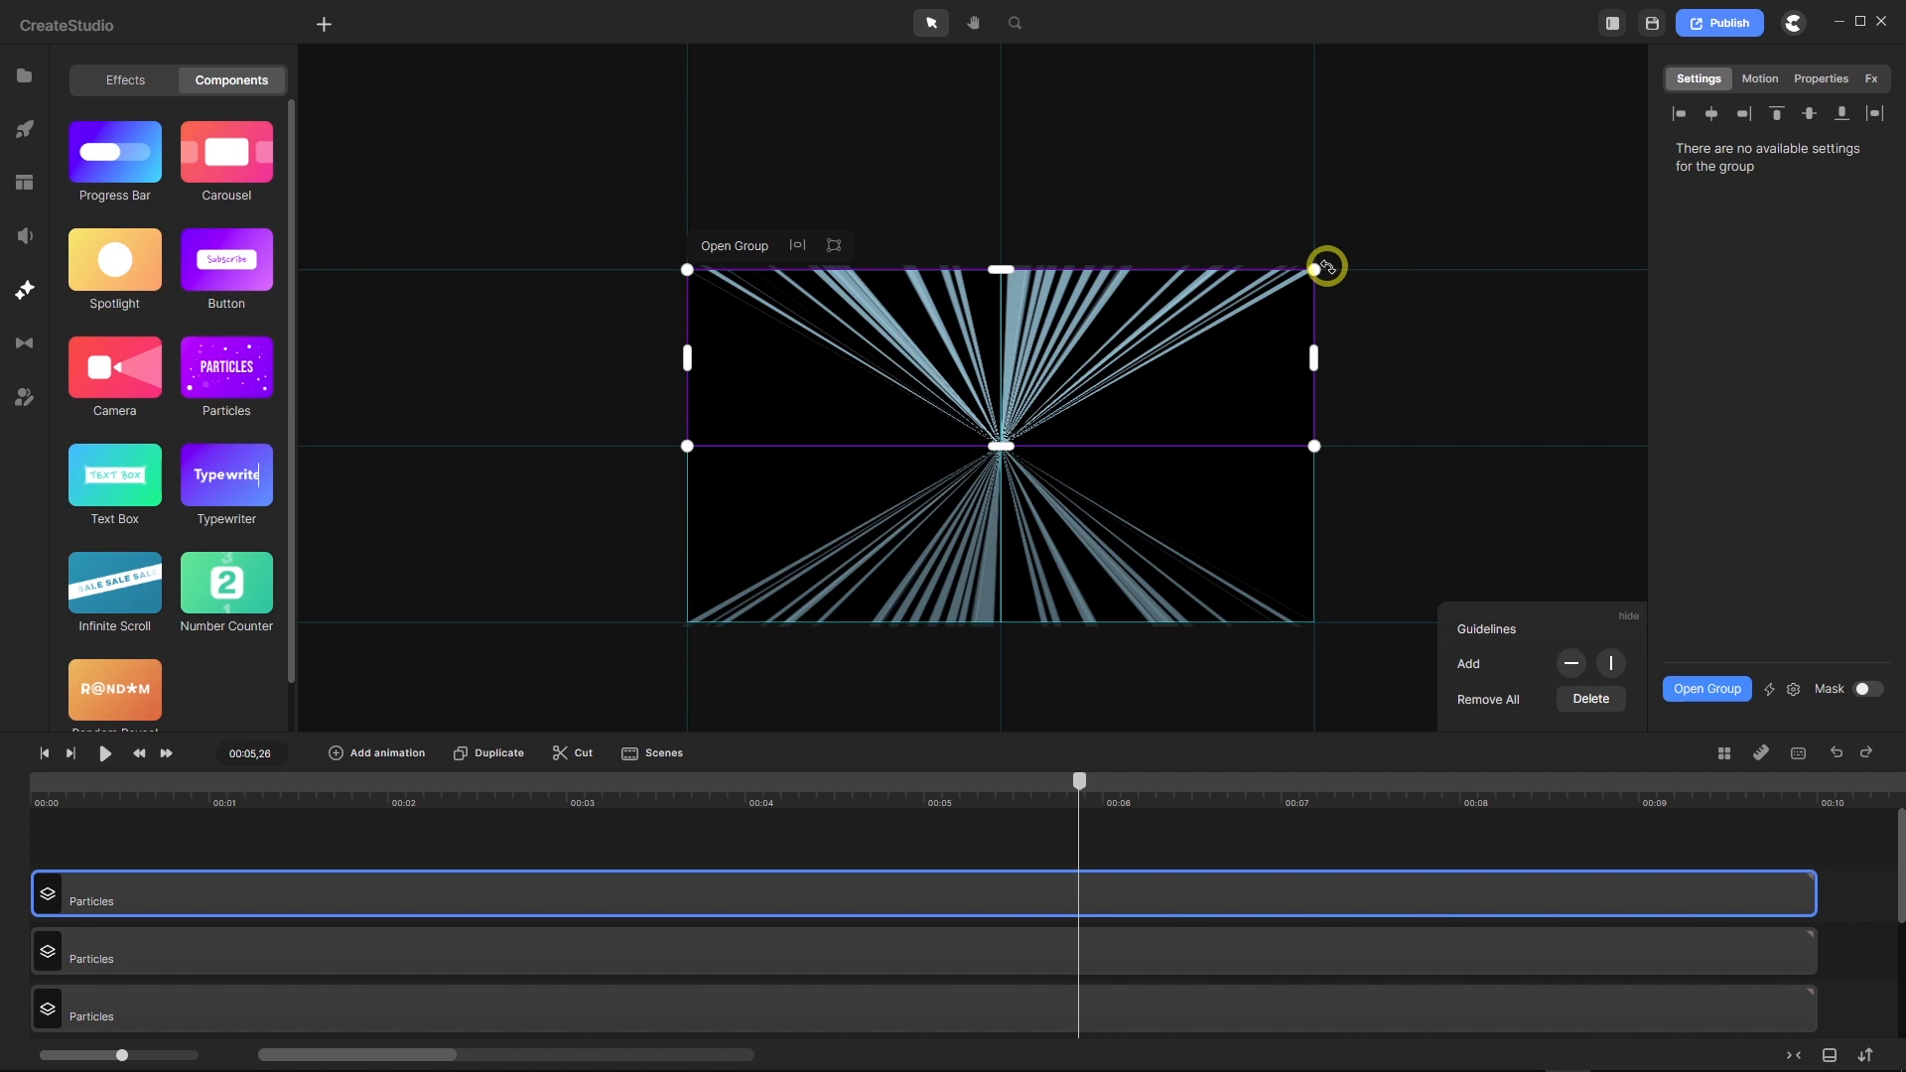
Step: Rotate the new Particles copy about the center toward the canvas's left side and resize its outer edges to fill the left half exactly
{"action": "left_click_drag", "start_coordinate": [1328, 263], "coordinate": [852, 179]}
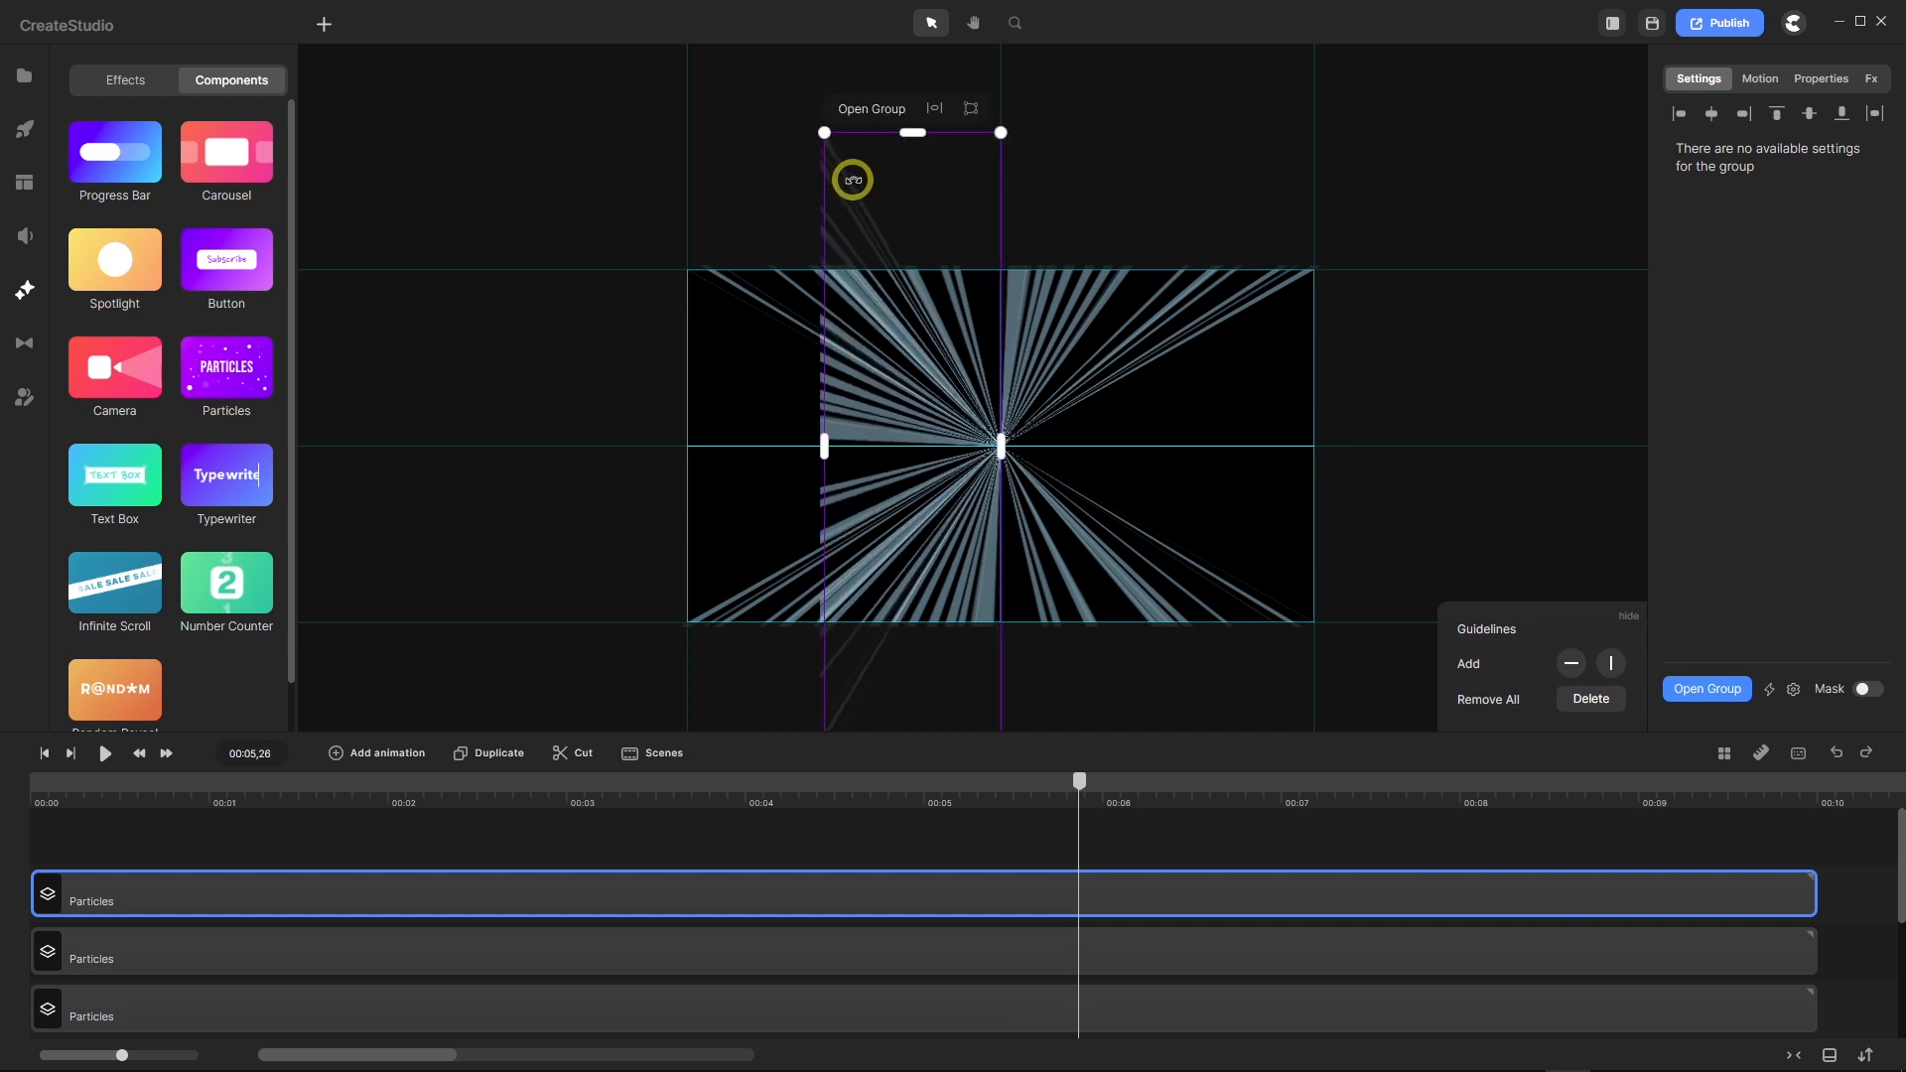
{"action": "left_click_drag", "start_coordinate": [825, 443], "coordinate": [692, 466]}
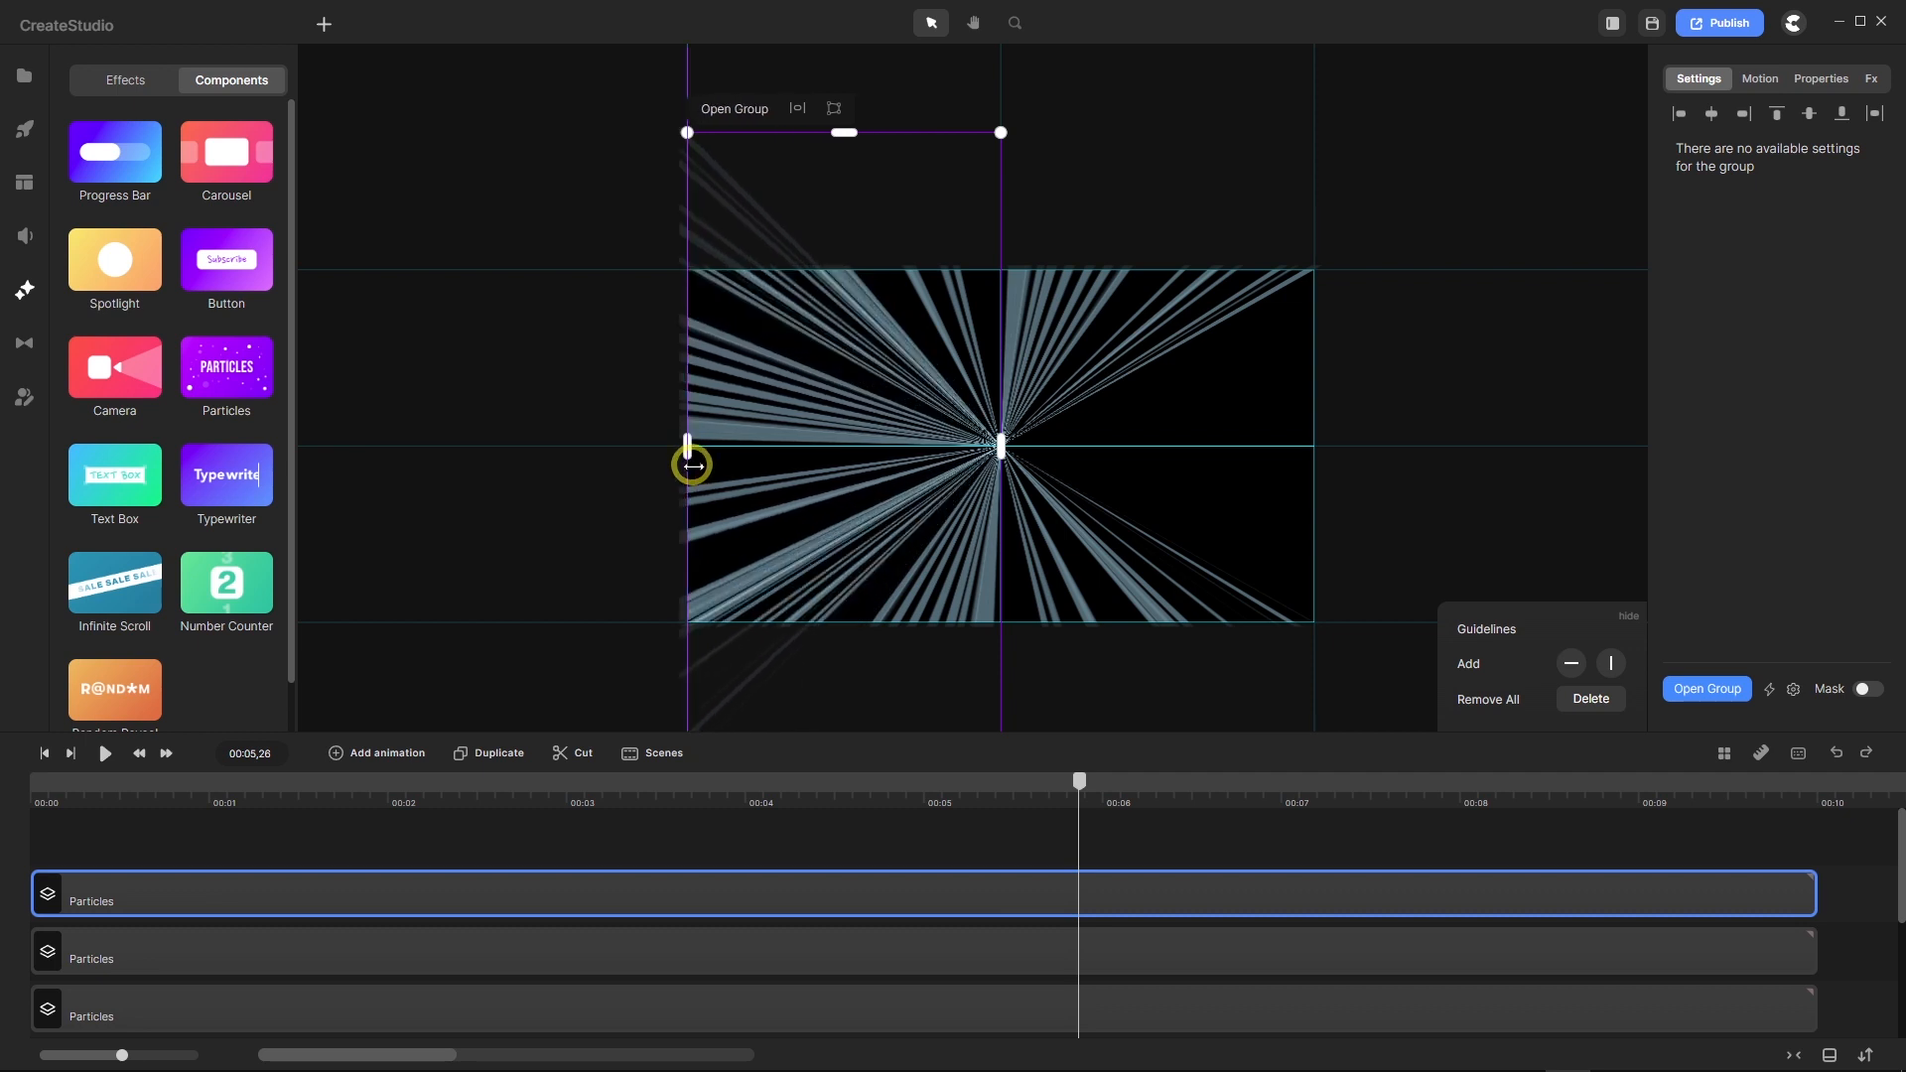
{"action": "left_click_drag", "start_coordinate": [844, 132], "coordinate": [826, 269]}
{"action": "scroll", "coordinate": [858, 393], "scroll_direction": "down", "scroll_amount": 3}
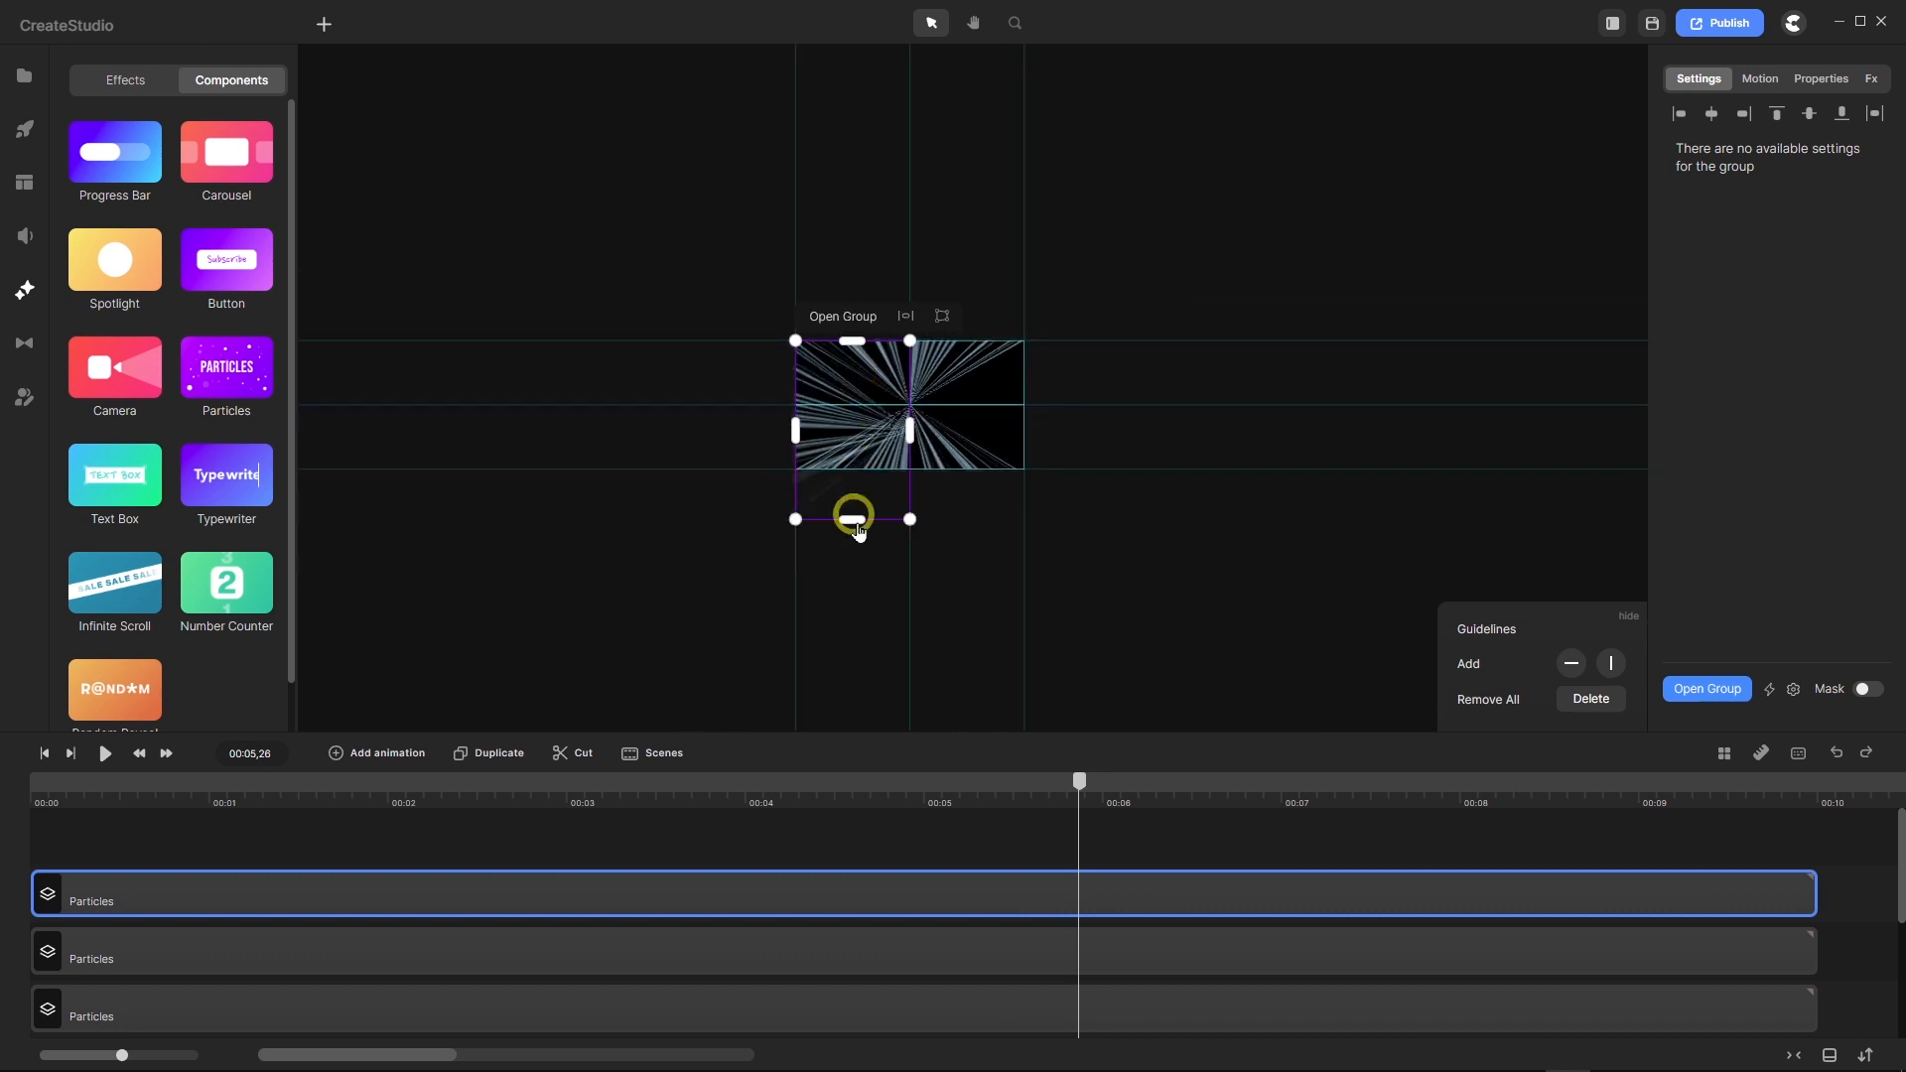
{"action": "left_click_drag", "start_coordinate": [855, 519], "coordinate": [855, 470]}
{"action": "scroll", "coordinate": [893, 546], "scroll_direction": "up", "scroll_amount": 5}
{"action": "scroll", "coordinate": [883, 552], "scroll_direction": "down", "scroll_amount": 5}
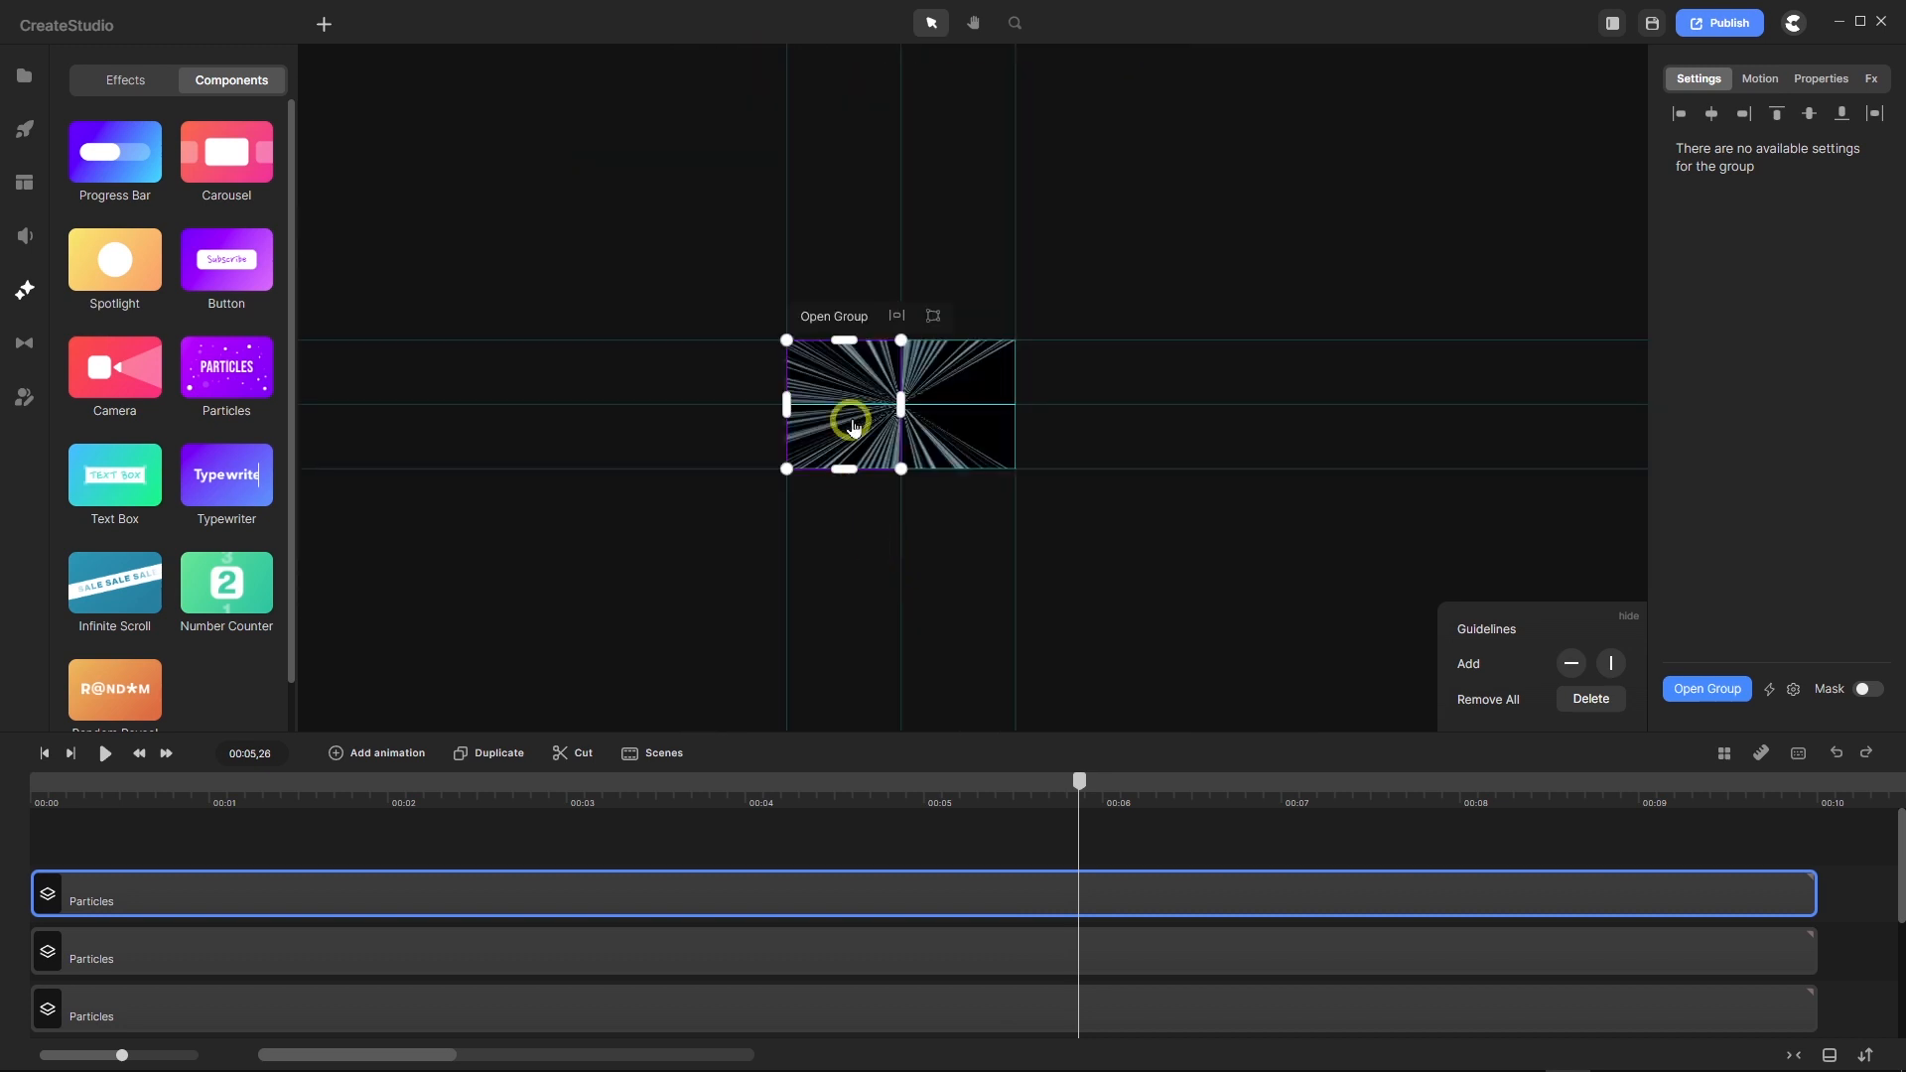
{"action": "scroll", "coordinate": [852, 422], "scroll_direction": "up", "scroll_amount": 4}
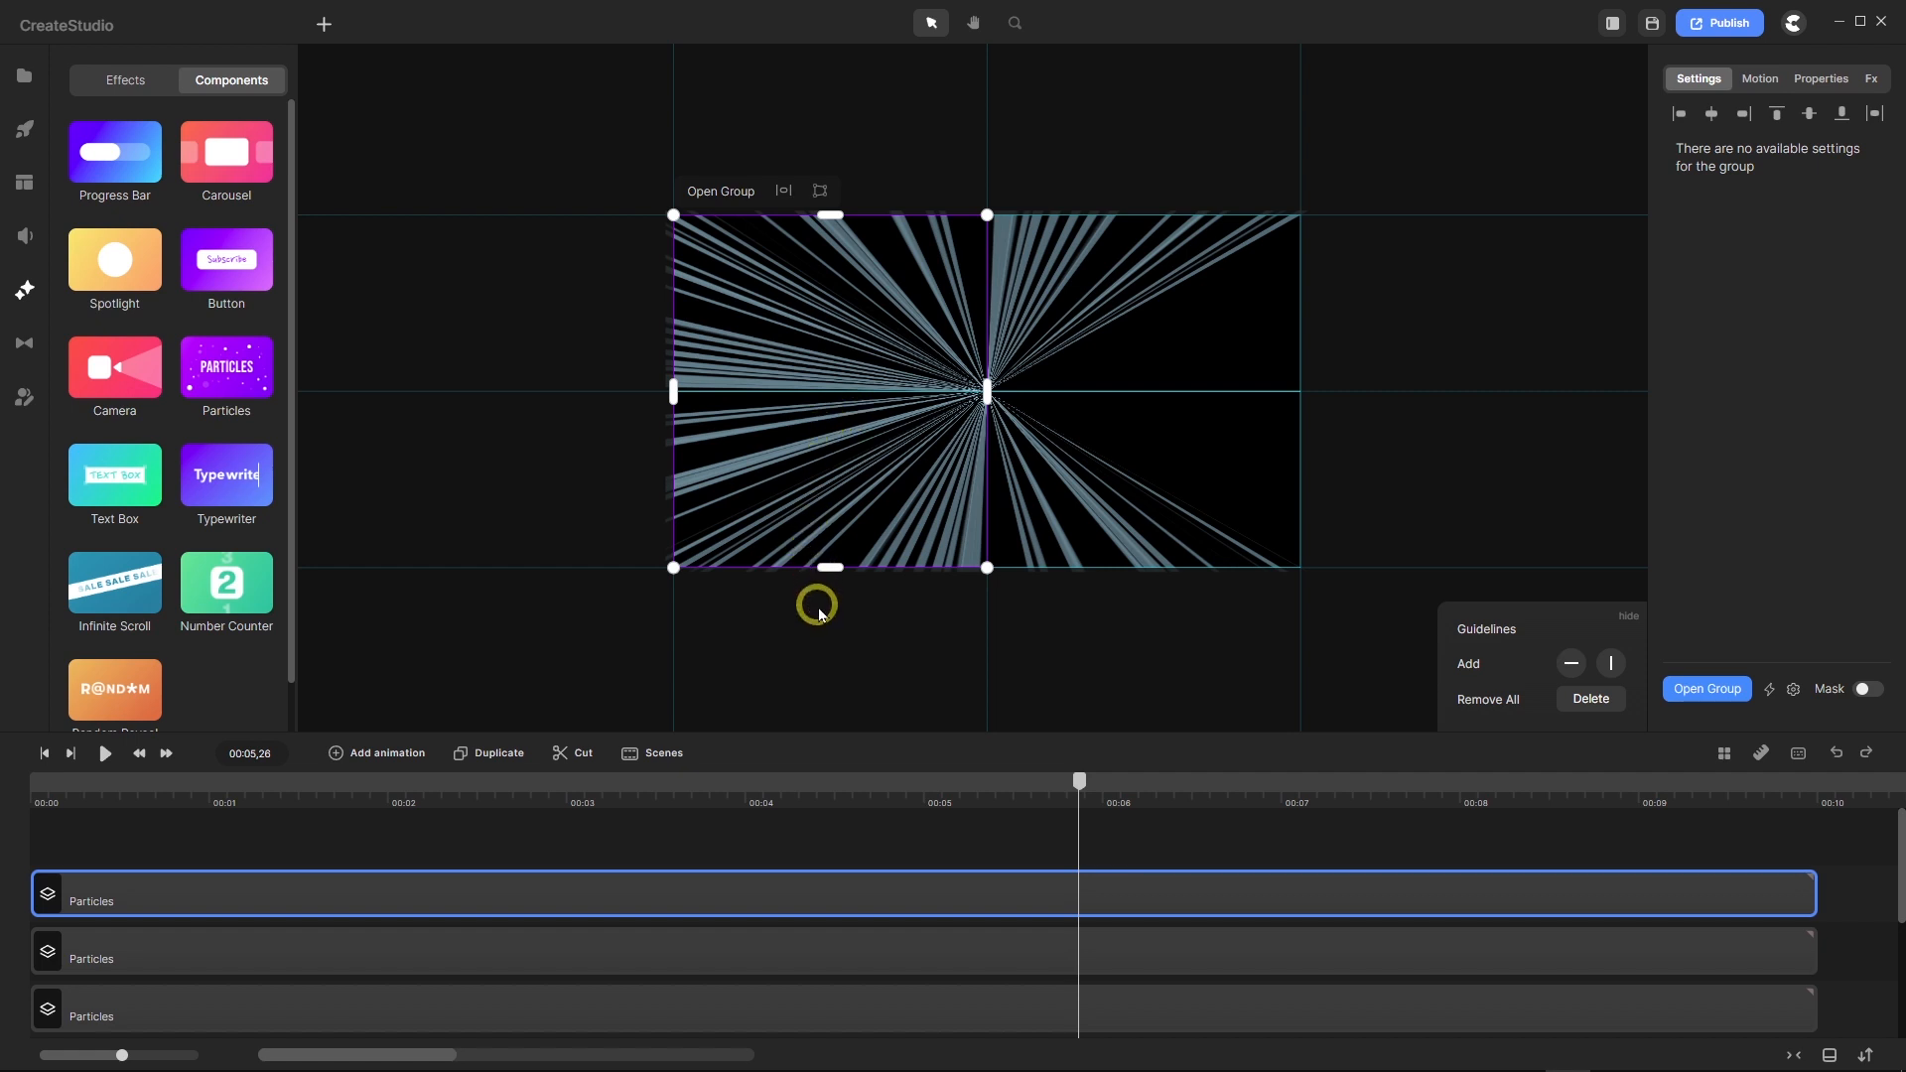
Step: Duplicate the left-half Particles group and rotate the copy 180° about the canvas center to fill the right half
{"action": "left_click", "coordinate": [496, 757]}
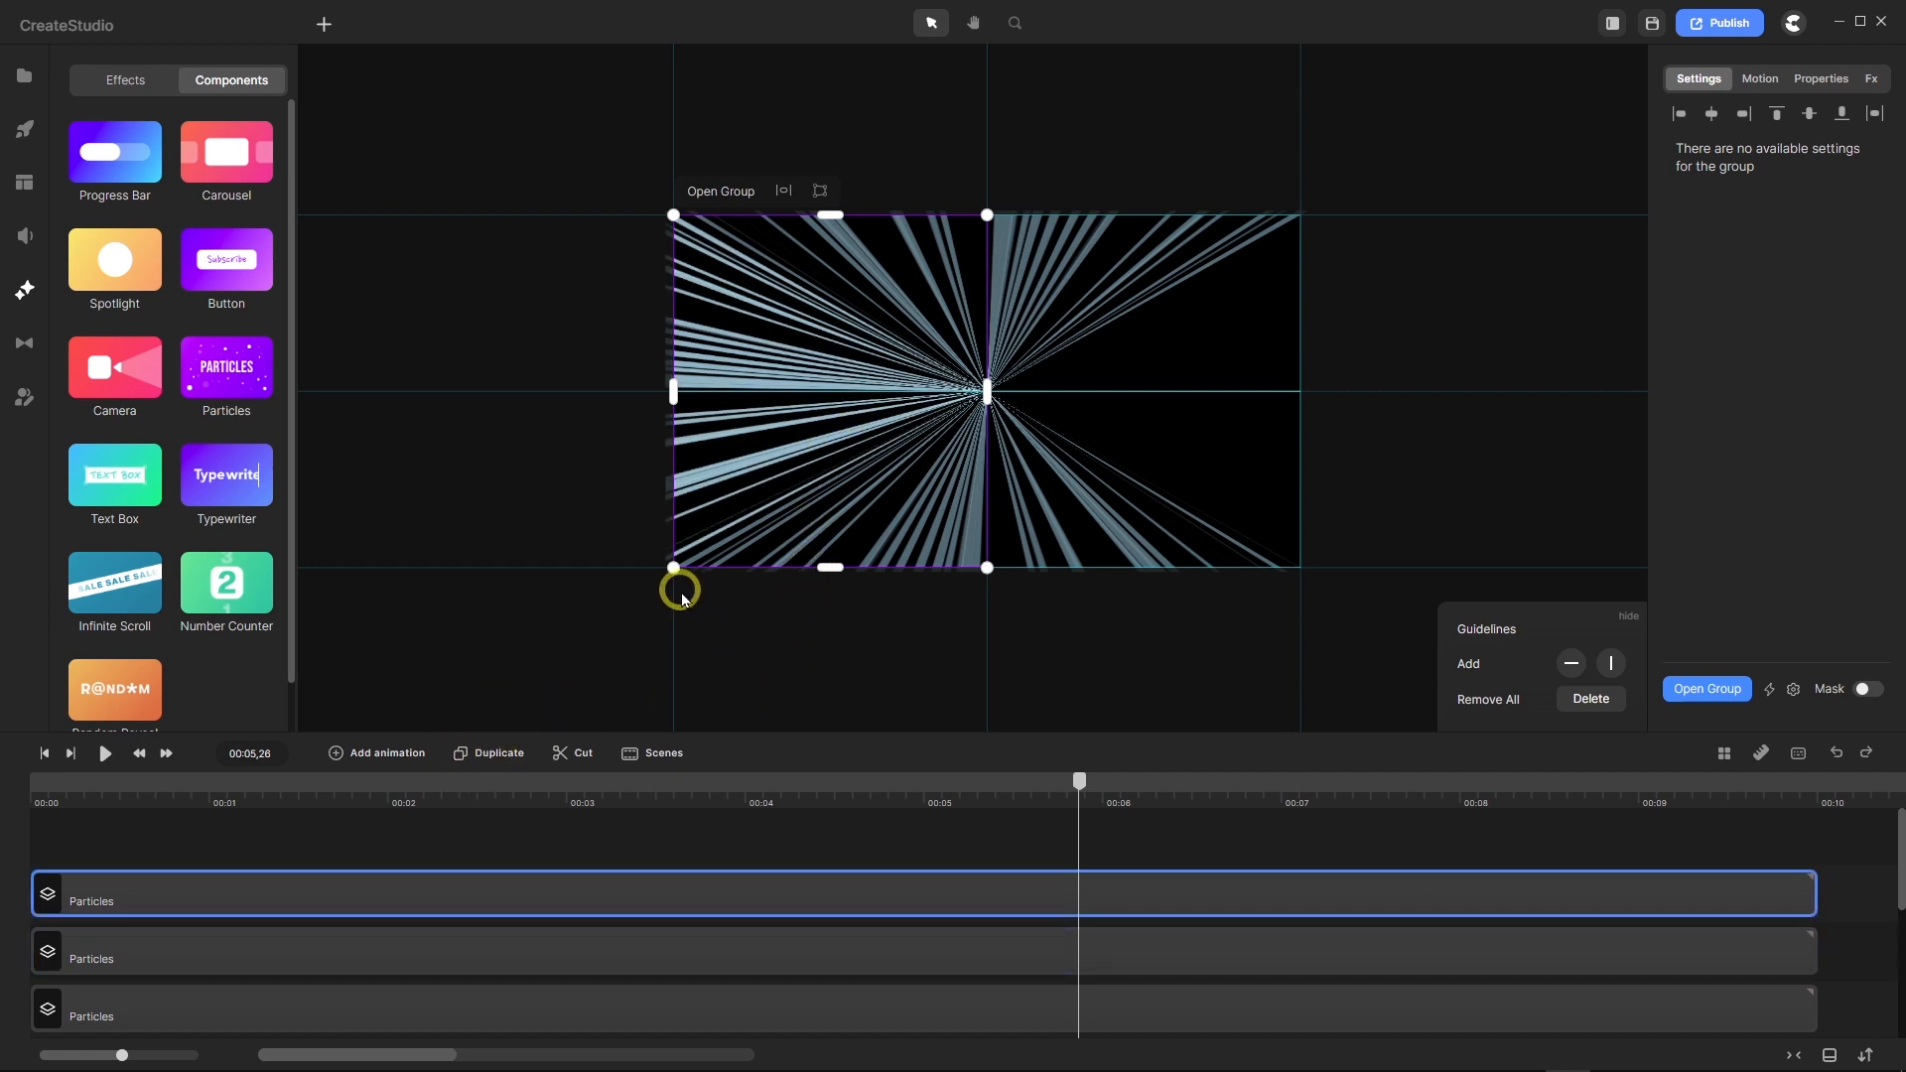
{"action": "left_click_drag", "start_coordinate": [665, 583], "coordinate": [1345, 173]}
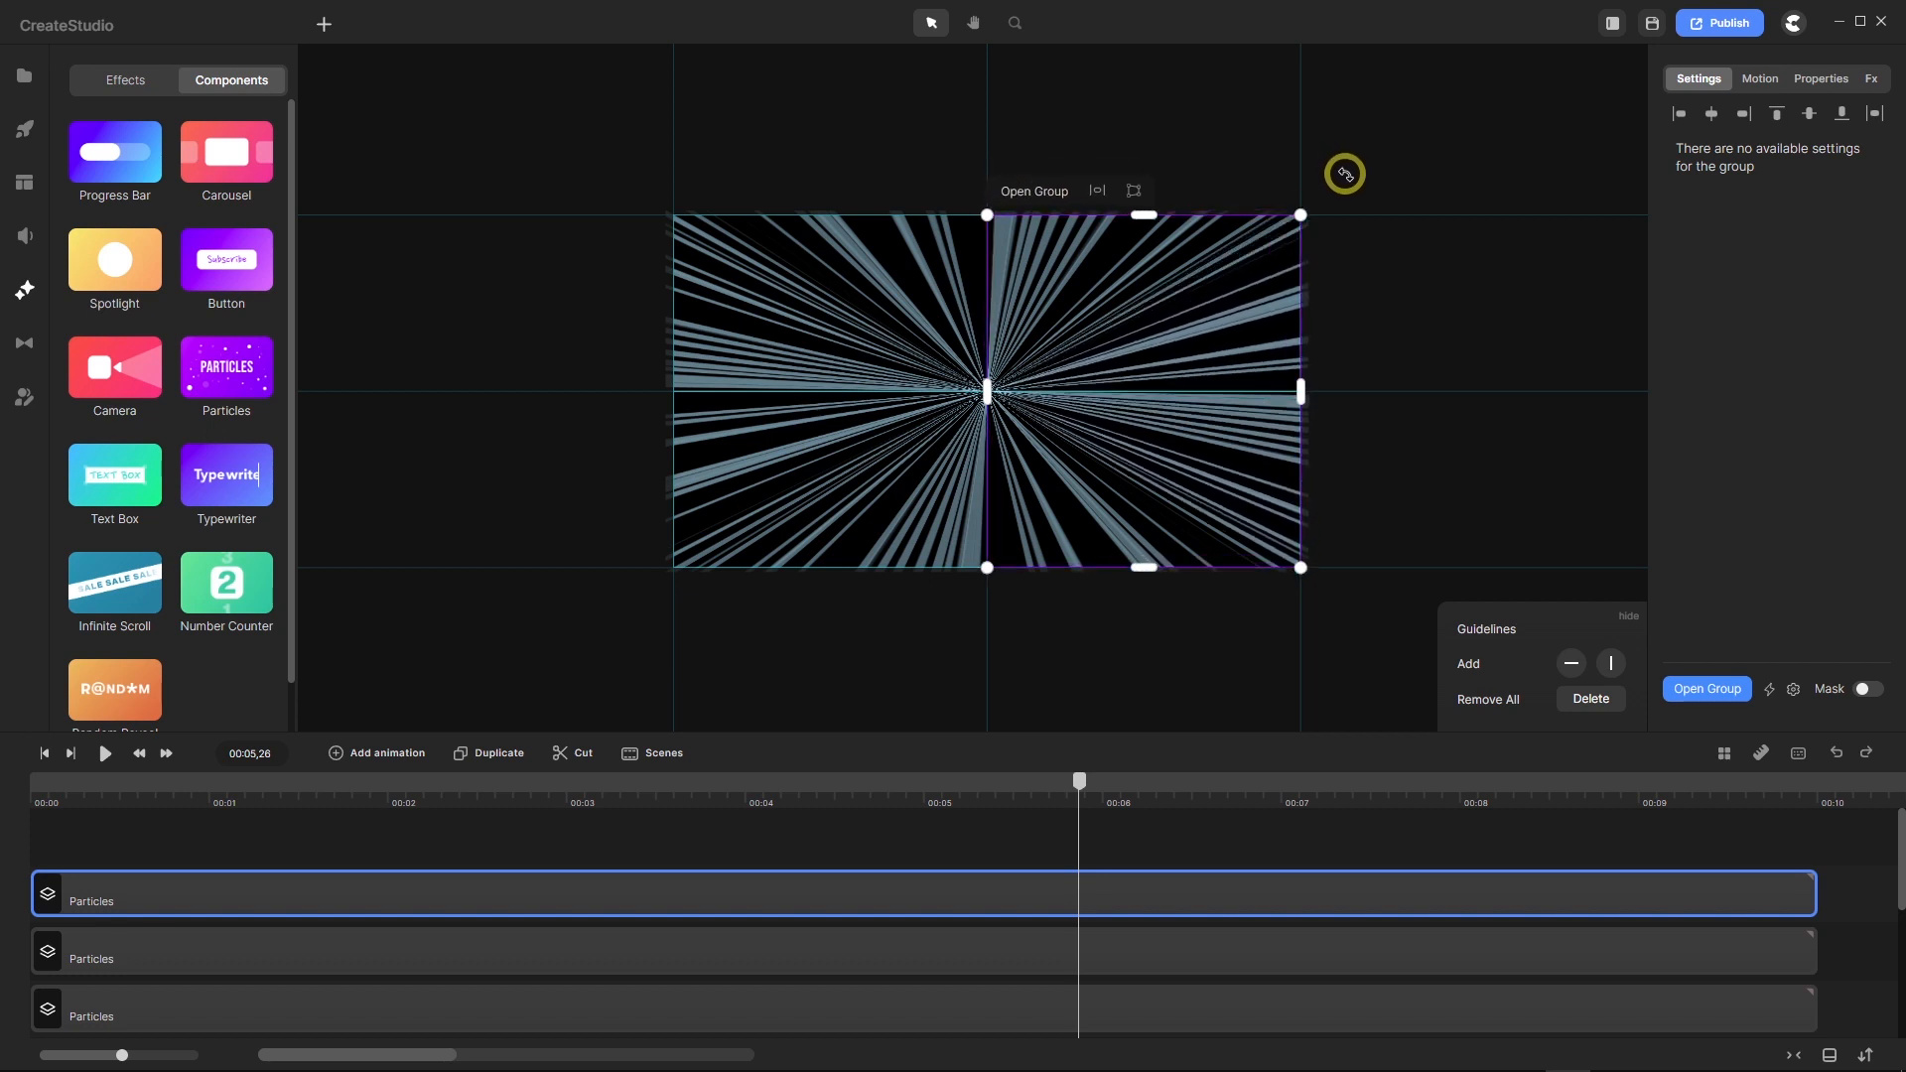
{"action": "left_click", "coordinate": [1387, 329]}
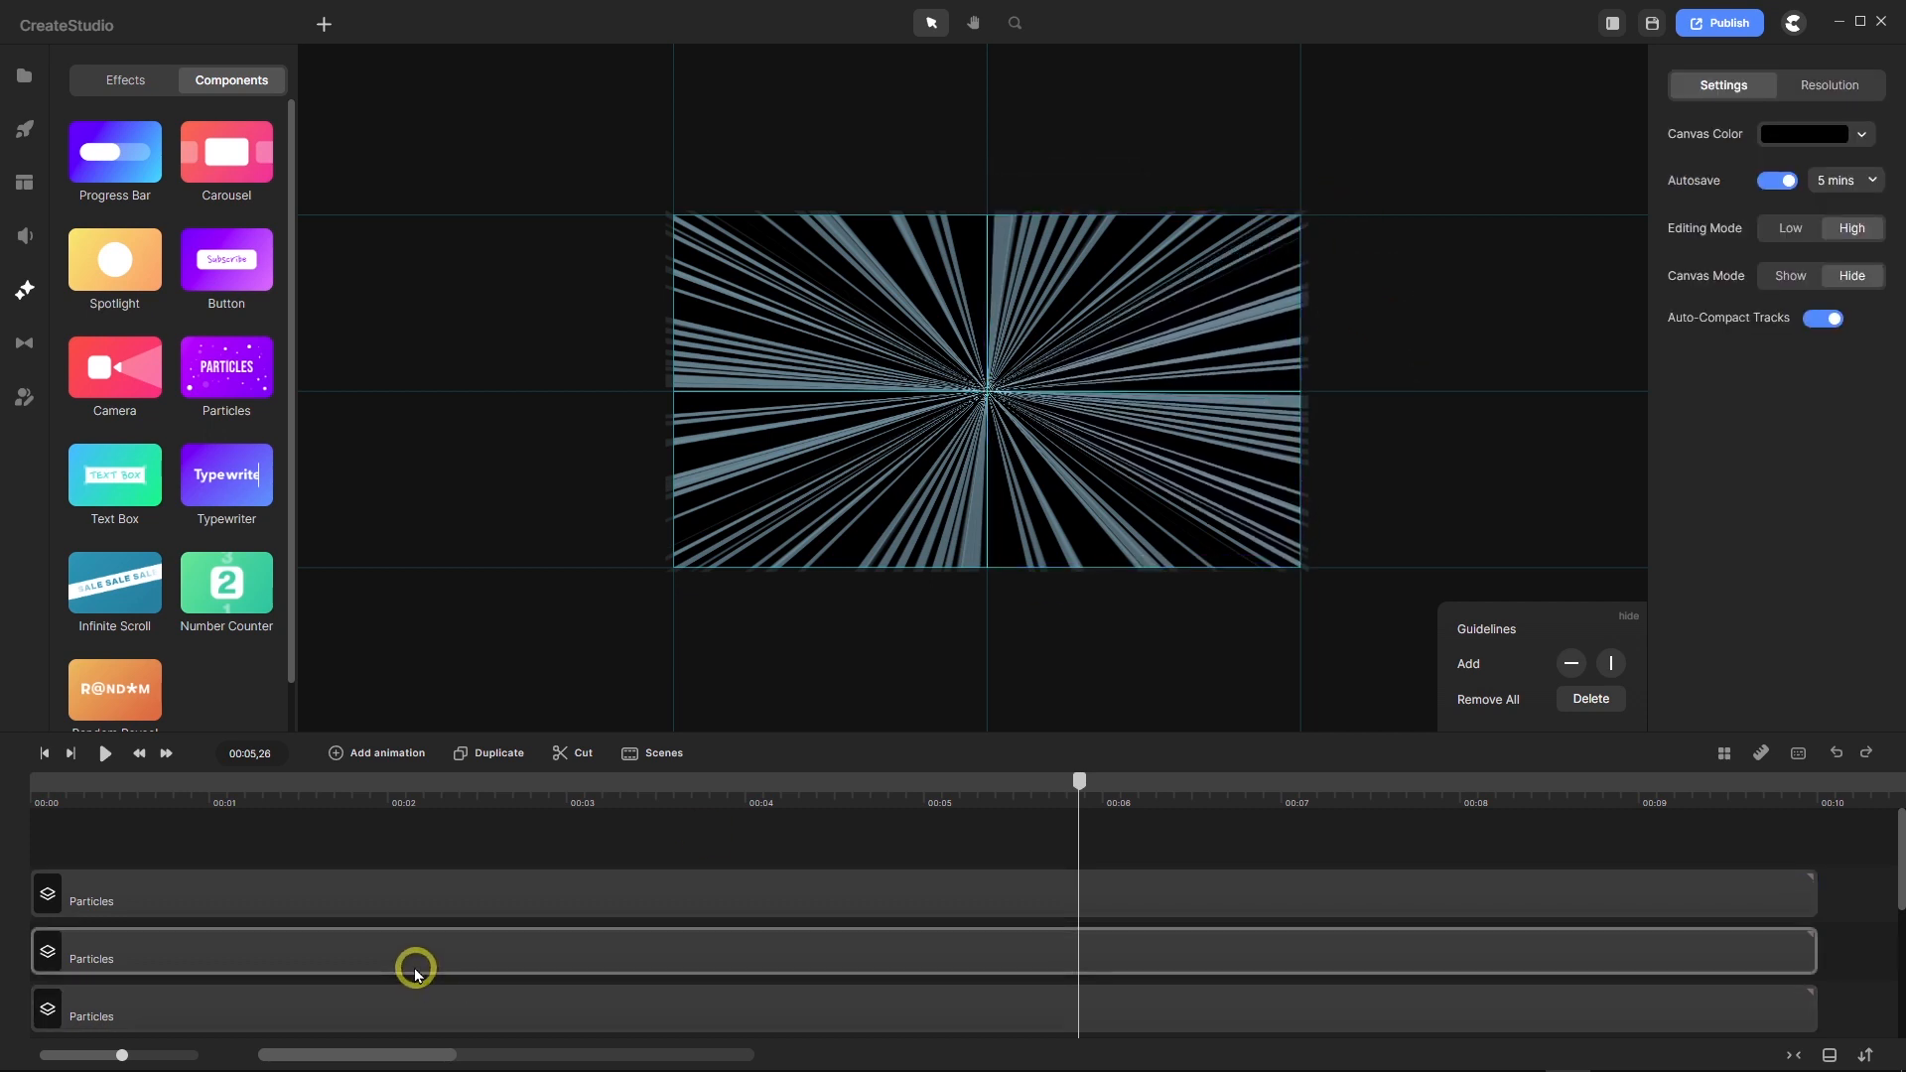
Step: Play back the four-way streak animation from the start, stopping after about six seconds
{"action": "left_click", "coordinate": [46, 759]}
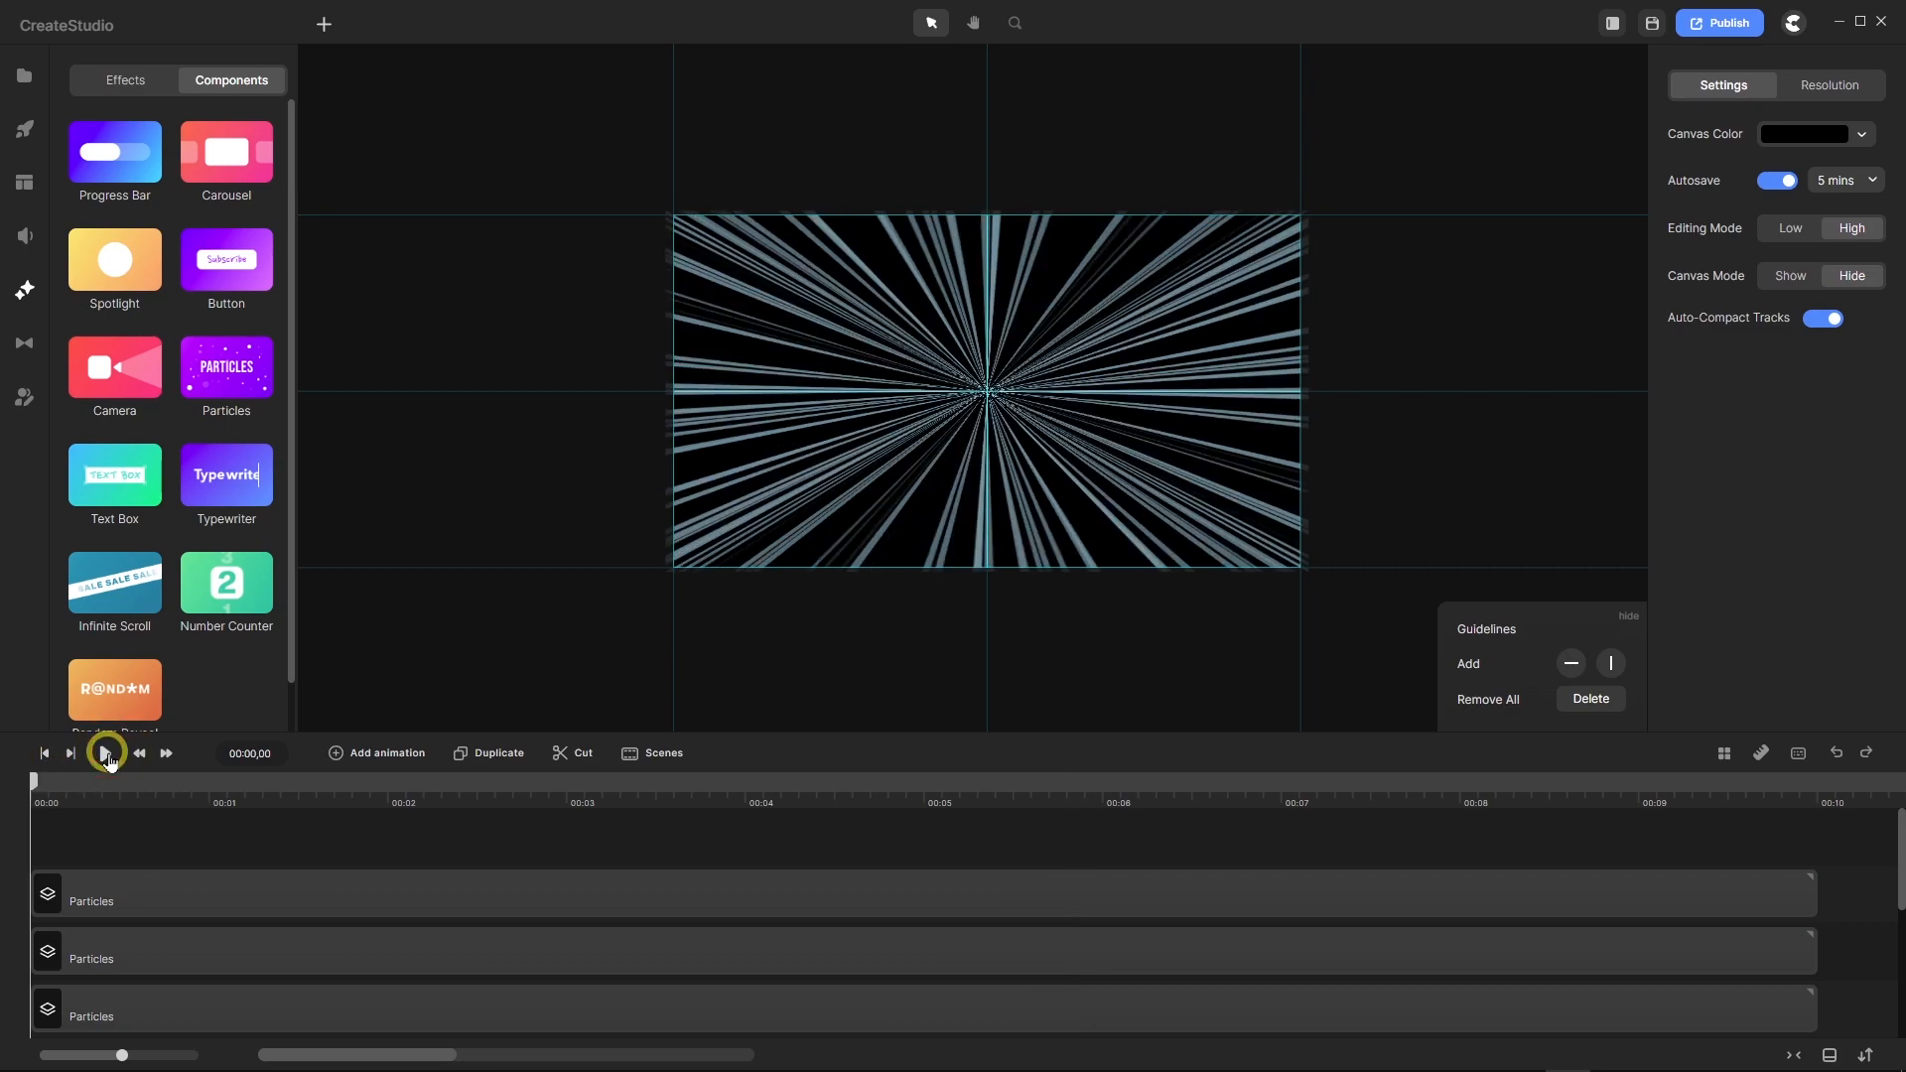
{"action": "left_click", "coordinate": [108, 759]}
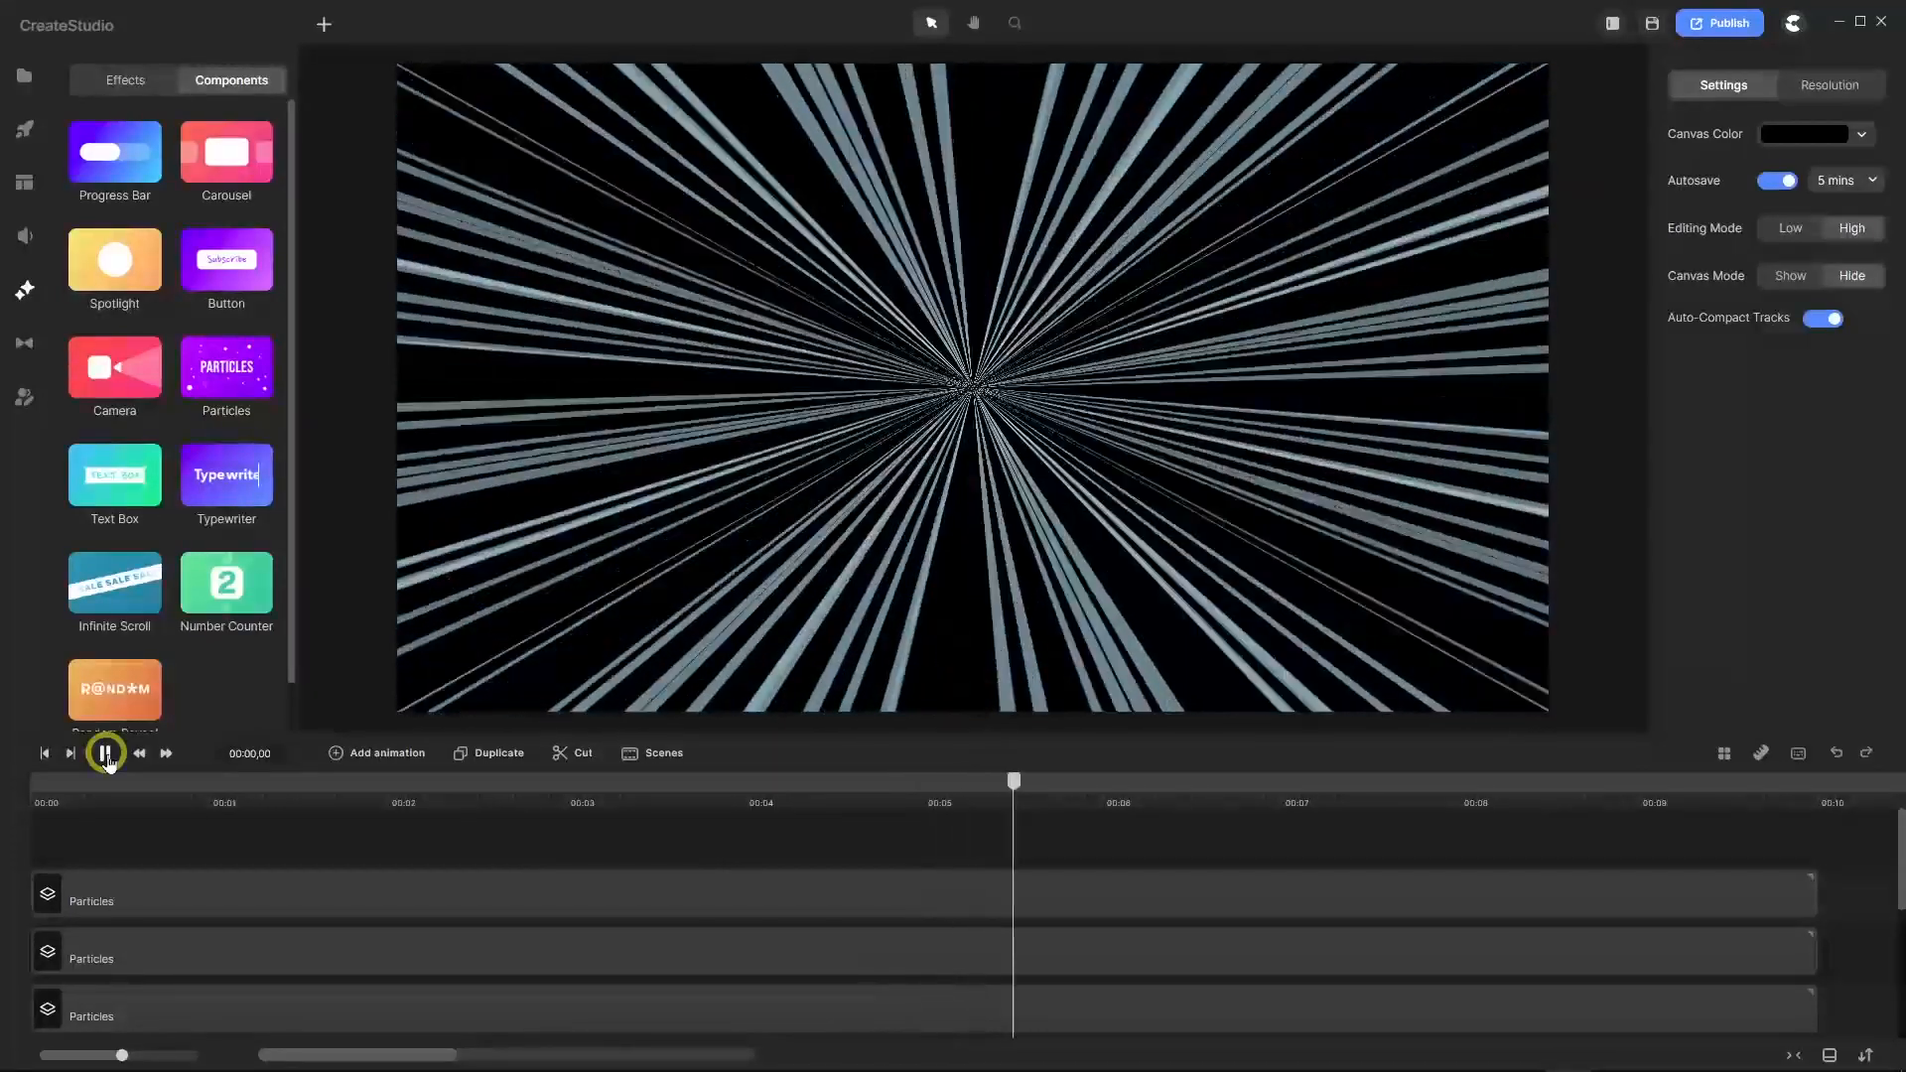
{"action": "left_click", "coordinate": [105, 755]}
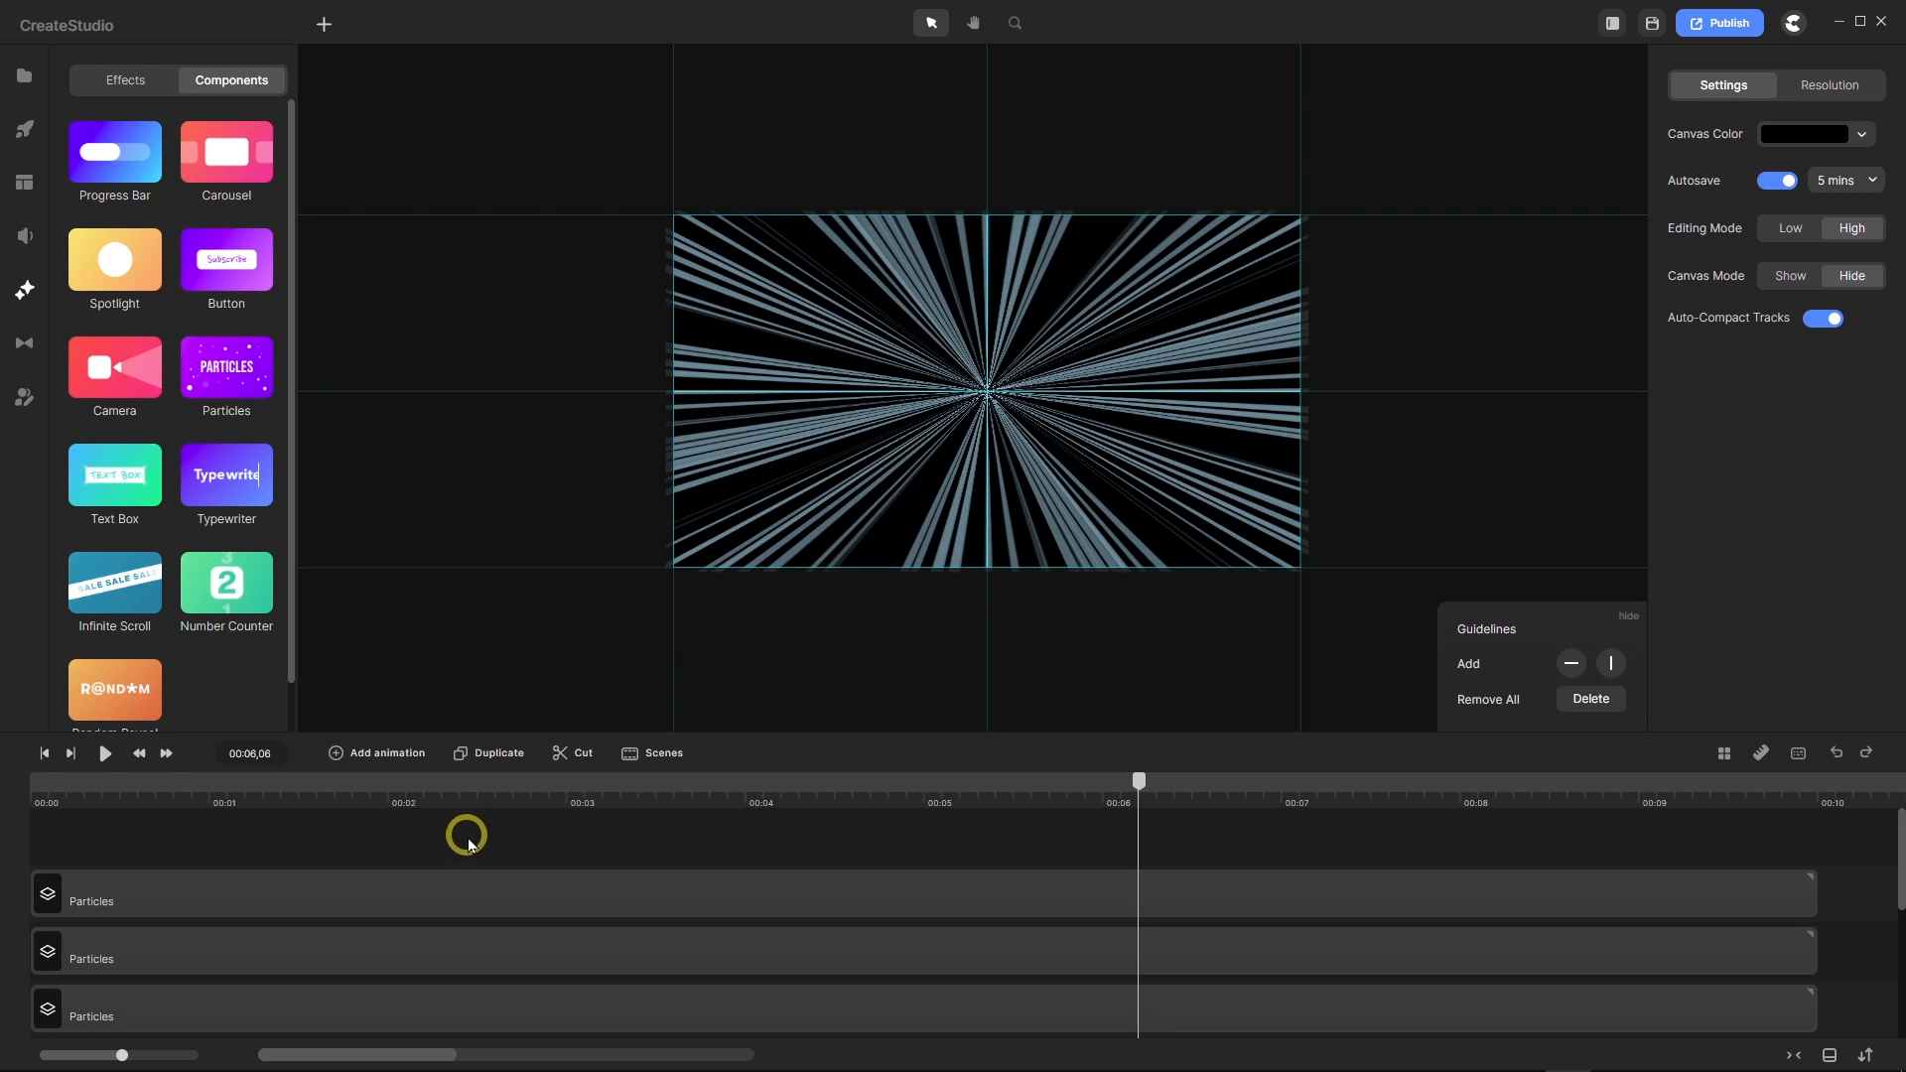
Step: Apply the Blur effect to the right-half Particles group and set its strength to 24
{"action": "scroll", "coordinate": [468, 844], "scroll_direction": "down", "scroll_amount": 2}
{"action": "scroll", "coordinate": [468, 844], "scroll_direction": "up", "scroll_amount": 2}
{"action": "scroll", "coordinate": [469, 843], "scroll_direction": "down", "scroll_amount": 1}
{"action": "scroll", "coordinate": [468, 844], "scroll_direction": "down", "scroll_amount": 1}
{"action": "scroll", "coordinate": [457, 836], "scroll_direction": "up", "scroll_amount": 1}
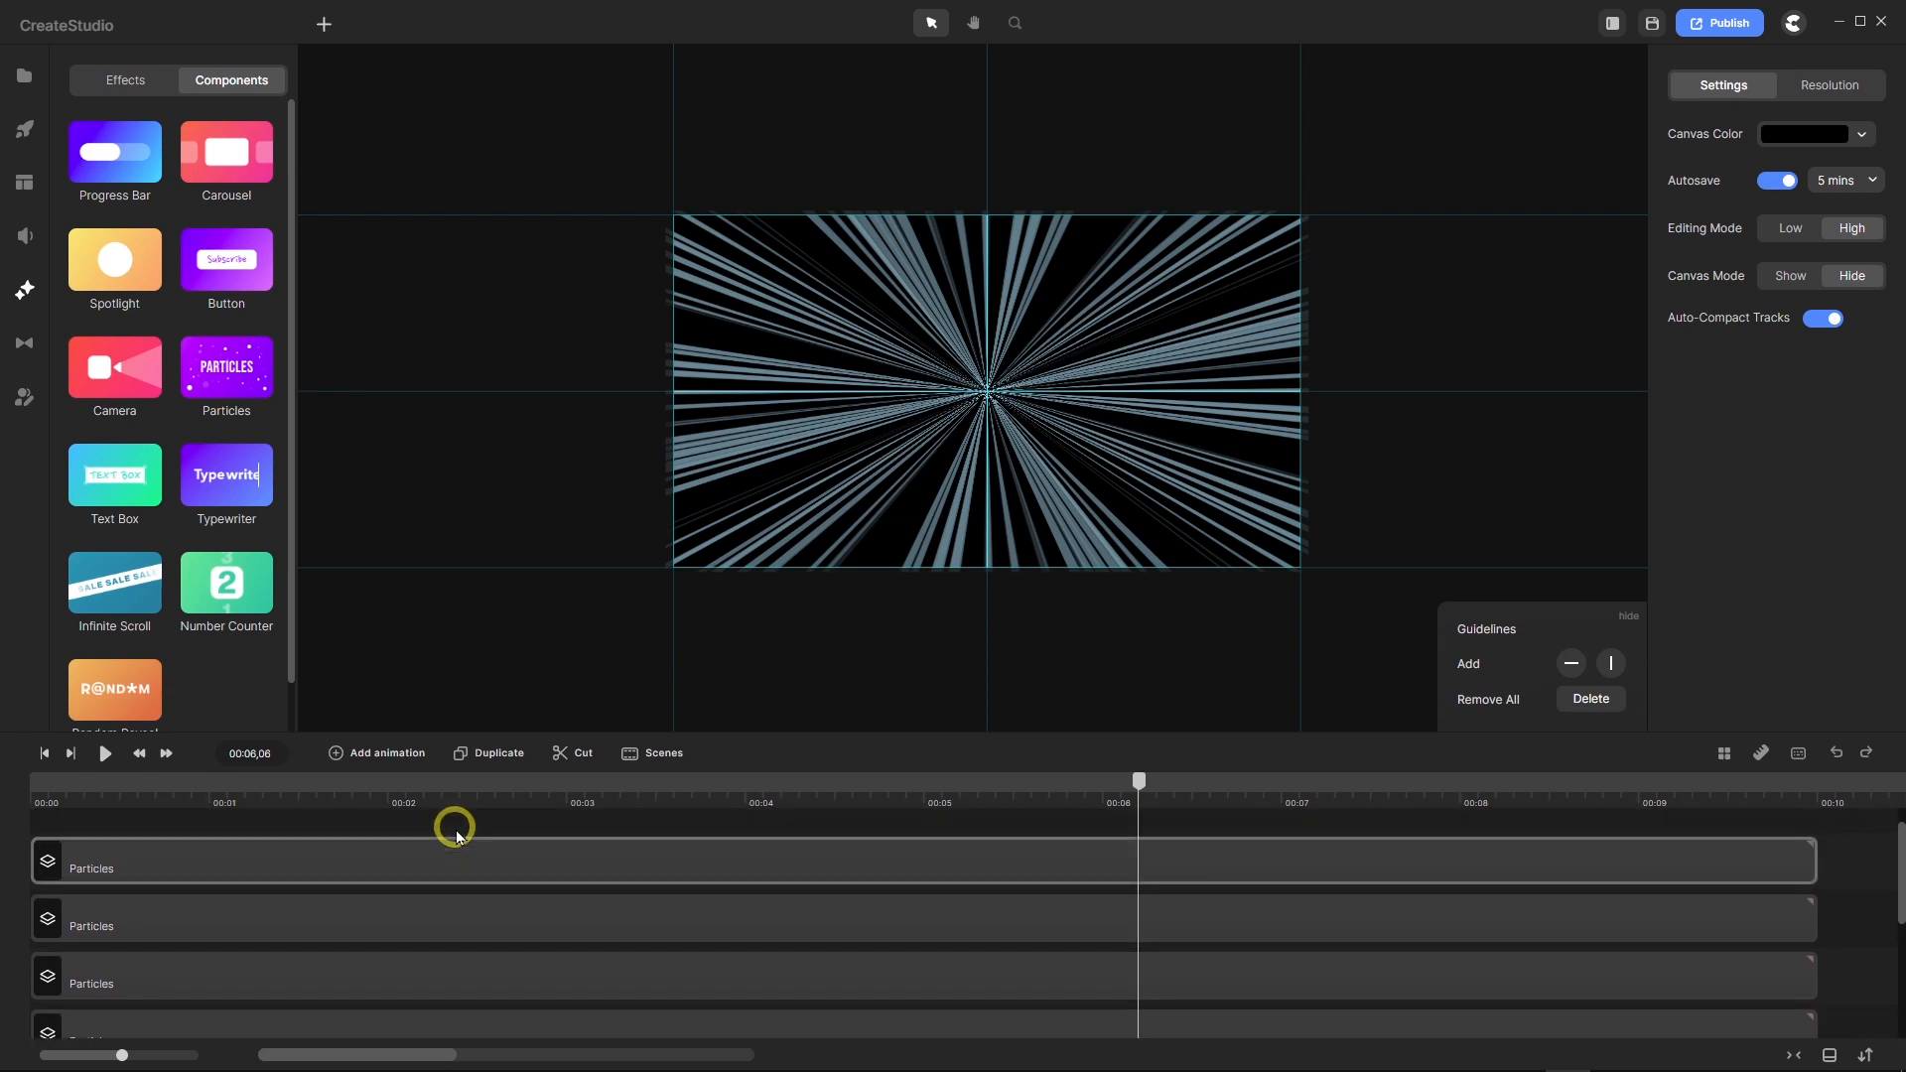
{"action": "left_click", "coordinate": [303, 865]}
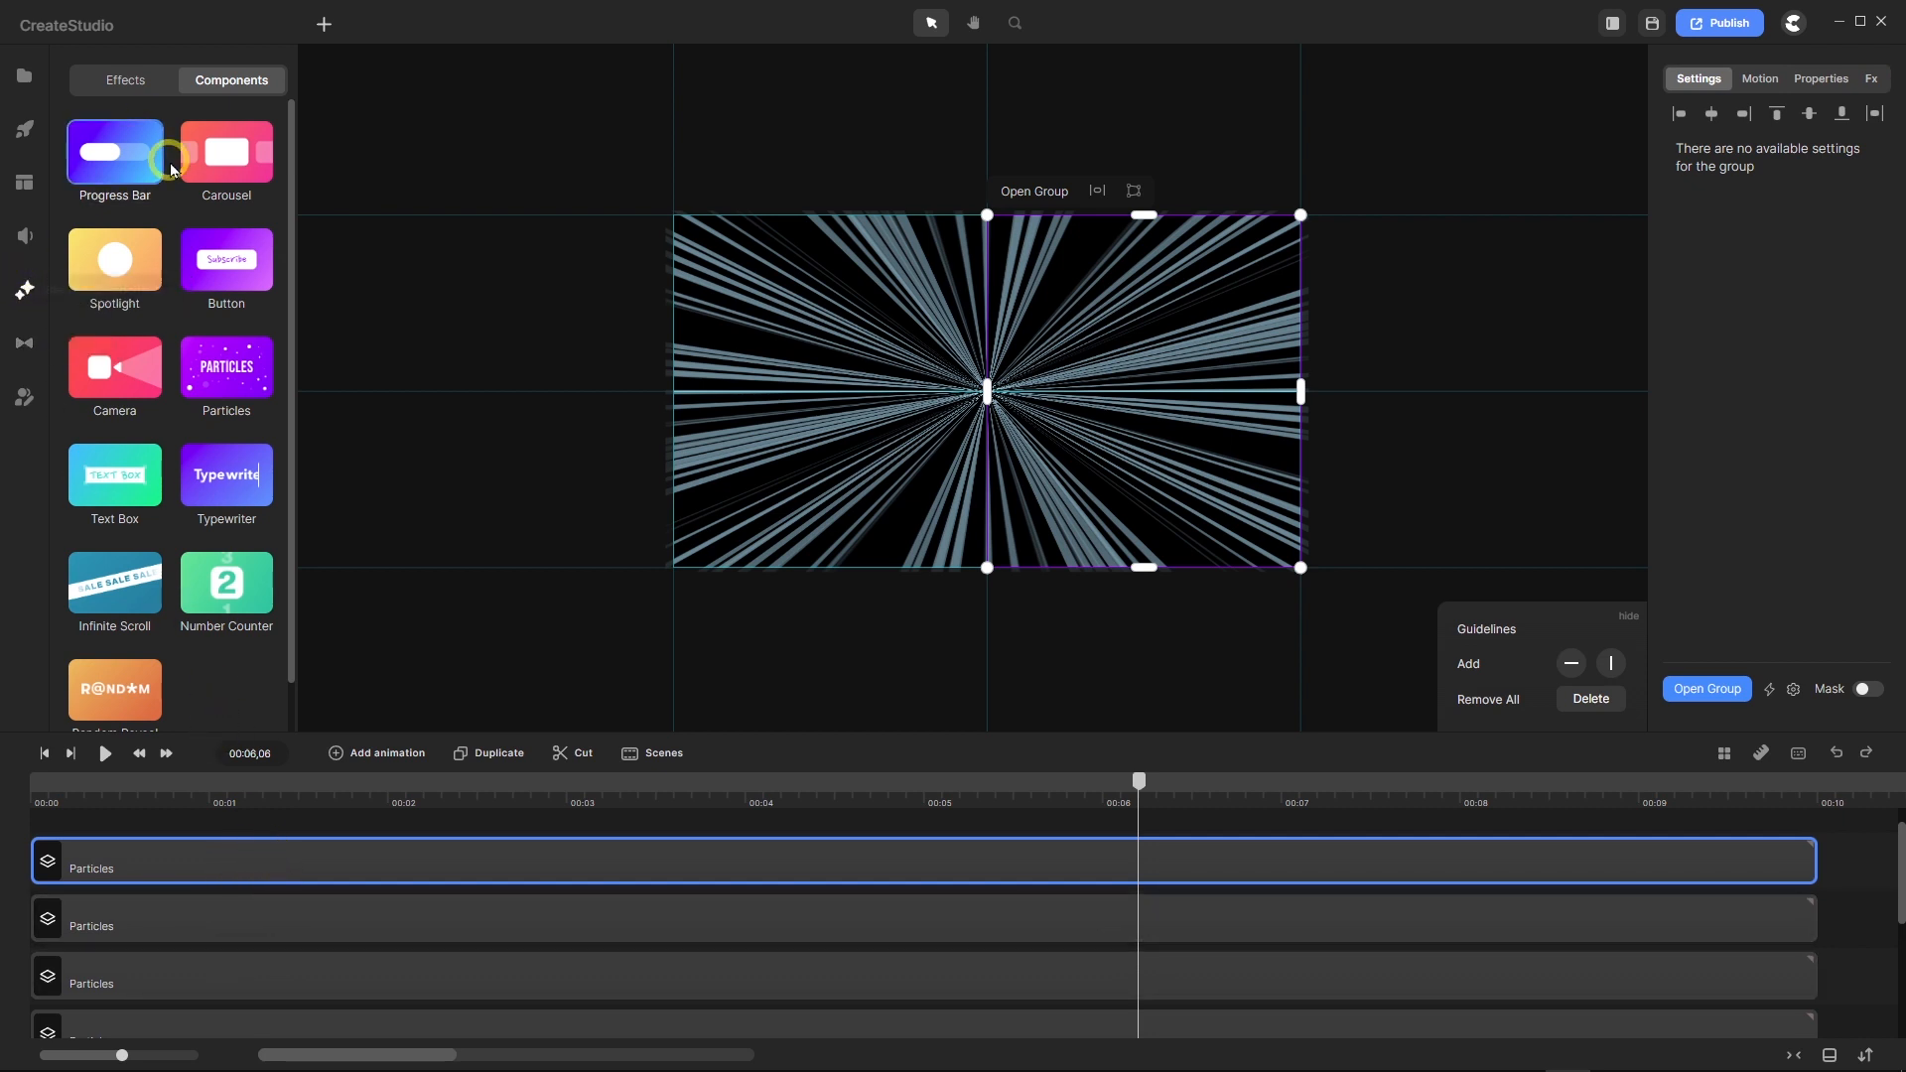
{"action": "left_click", "coordinate": [124, 81]}
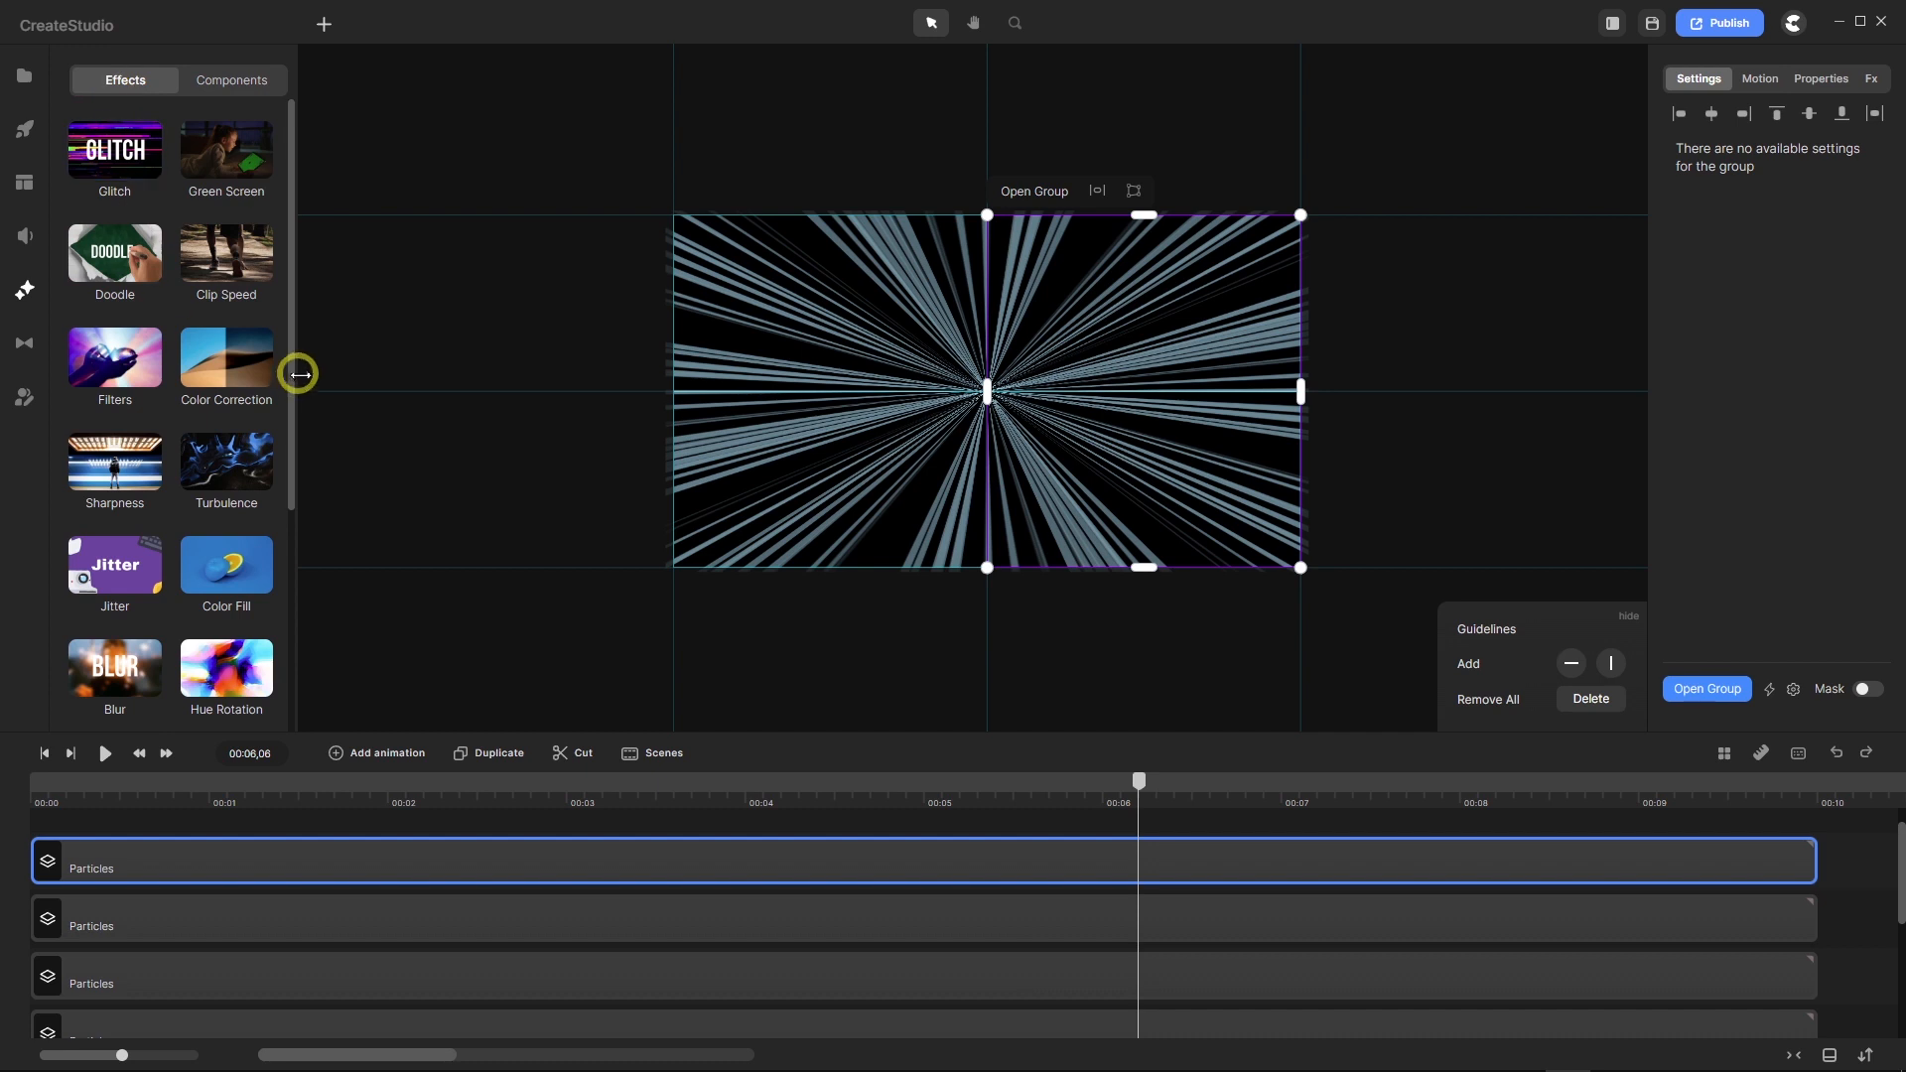
{"action": "left_click_drag", "start_coordinate": [113, 674], "coordinate": [169, 851]}
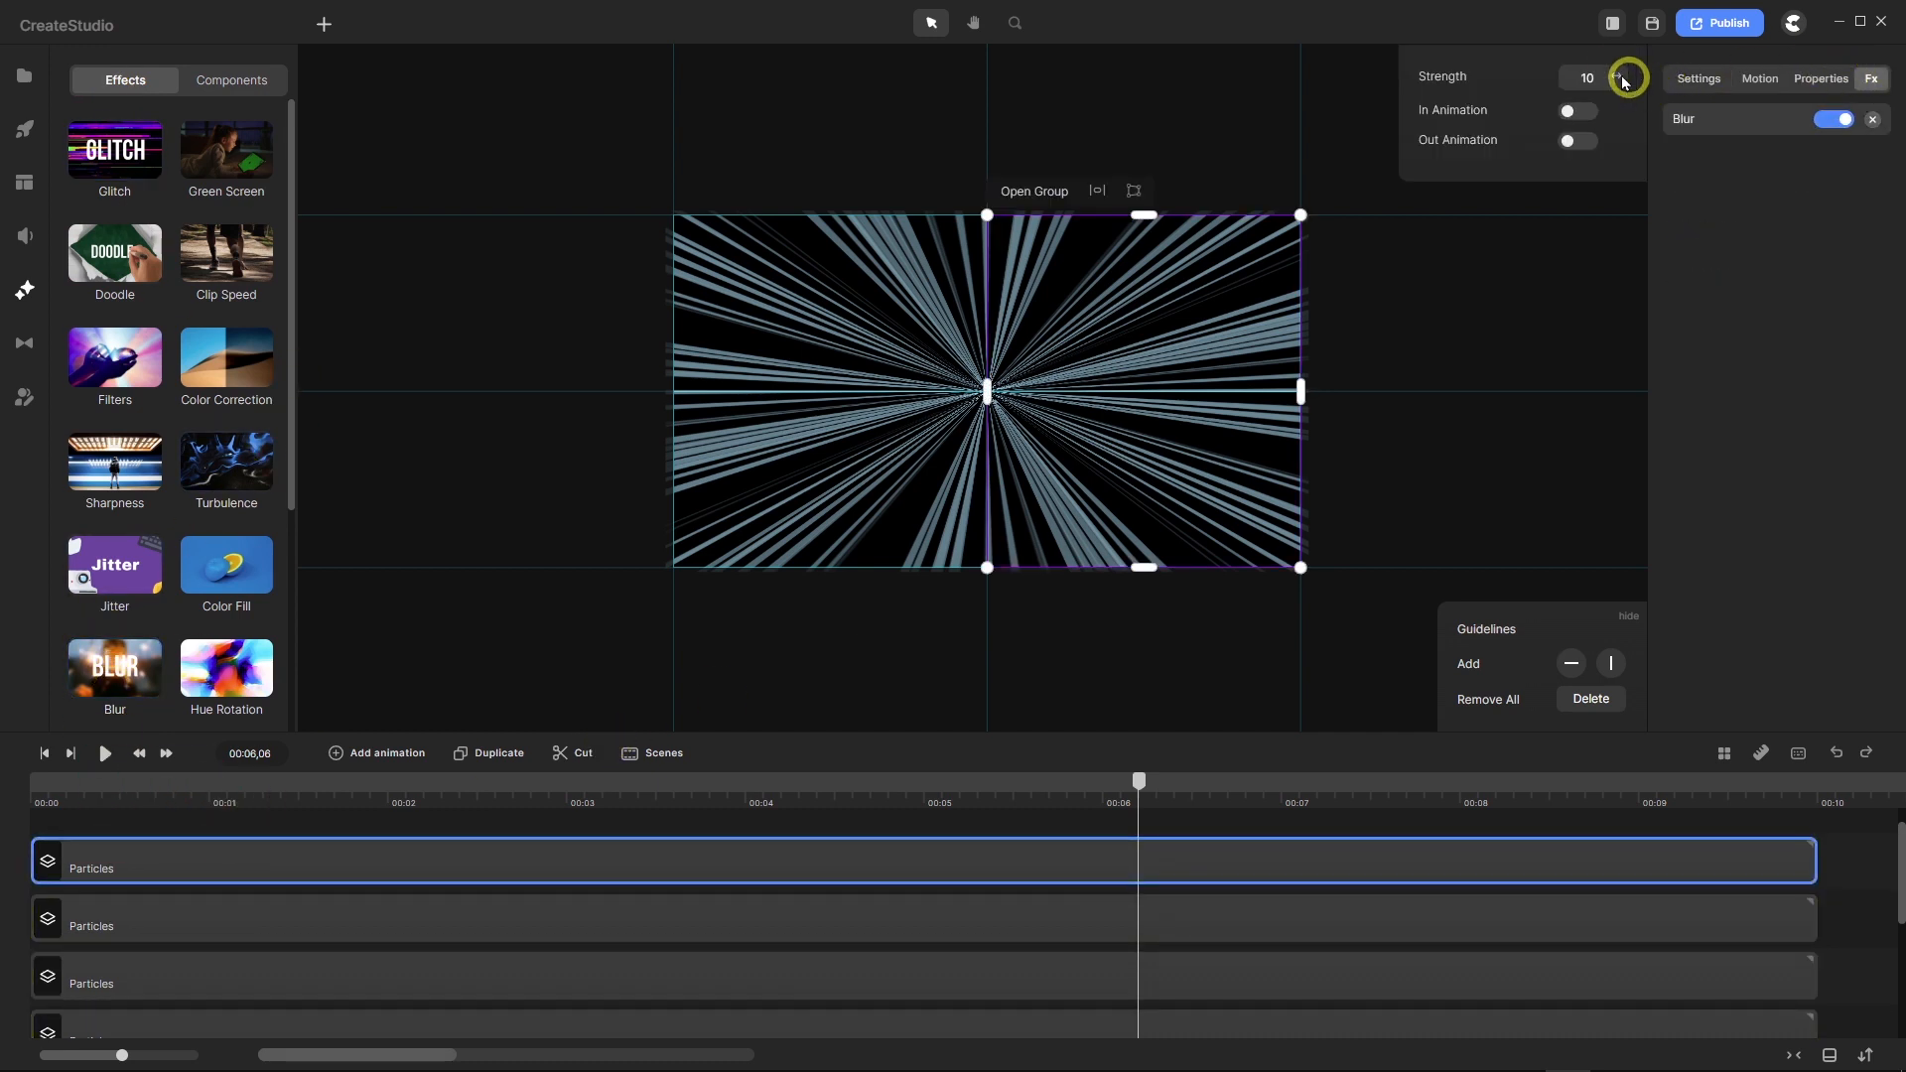
{"action": "left_click_drag", "start_coordinate": [1604, 72], "coordinate": [1508, 76]}
{"action": "type", "text": "24"}
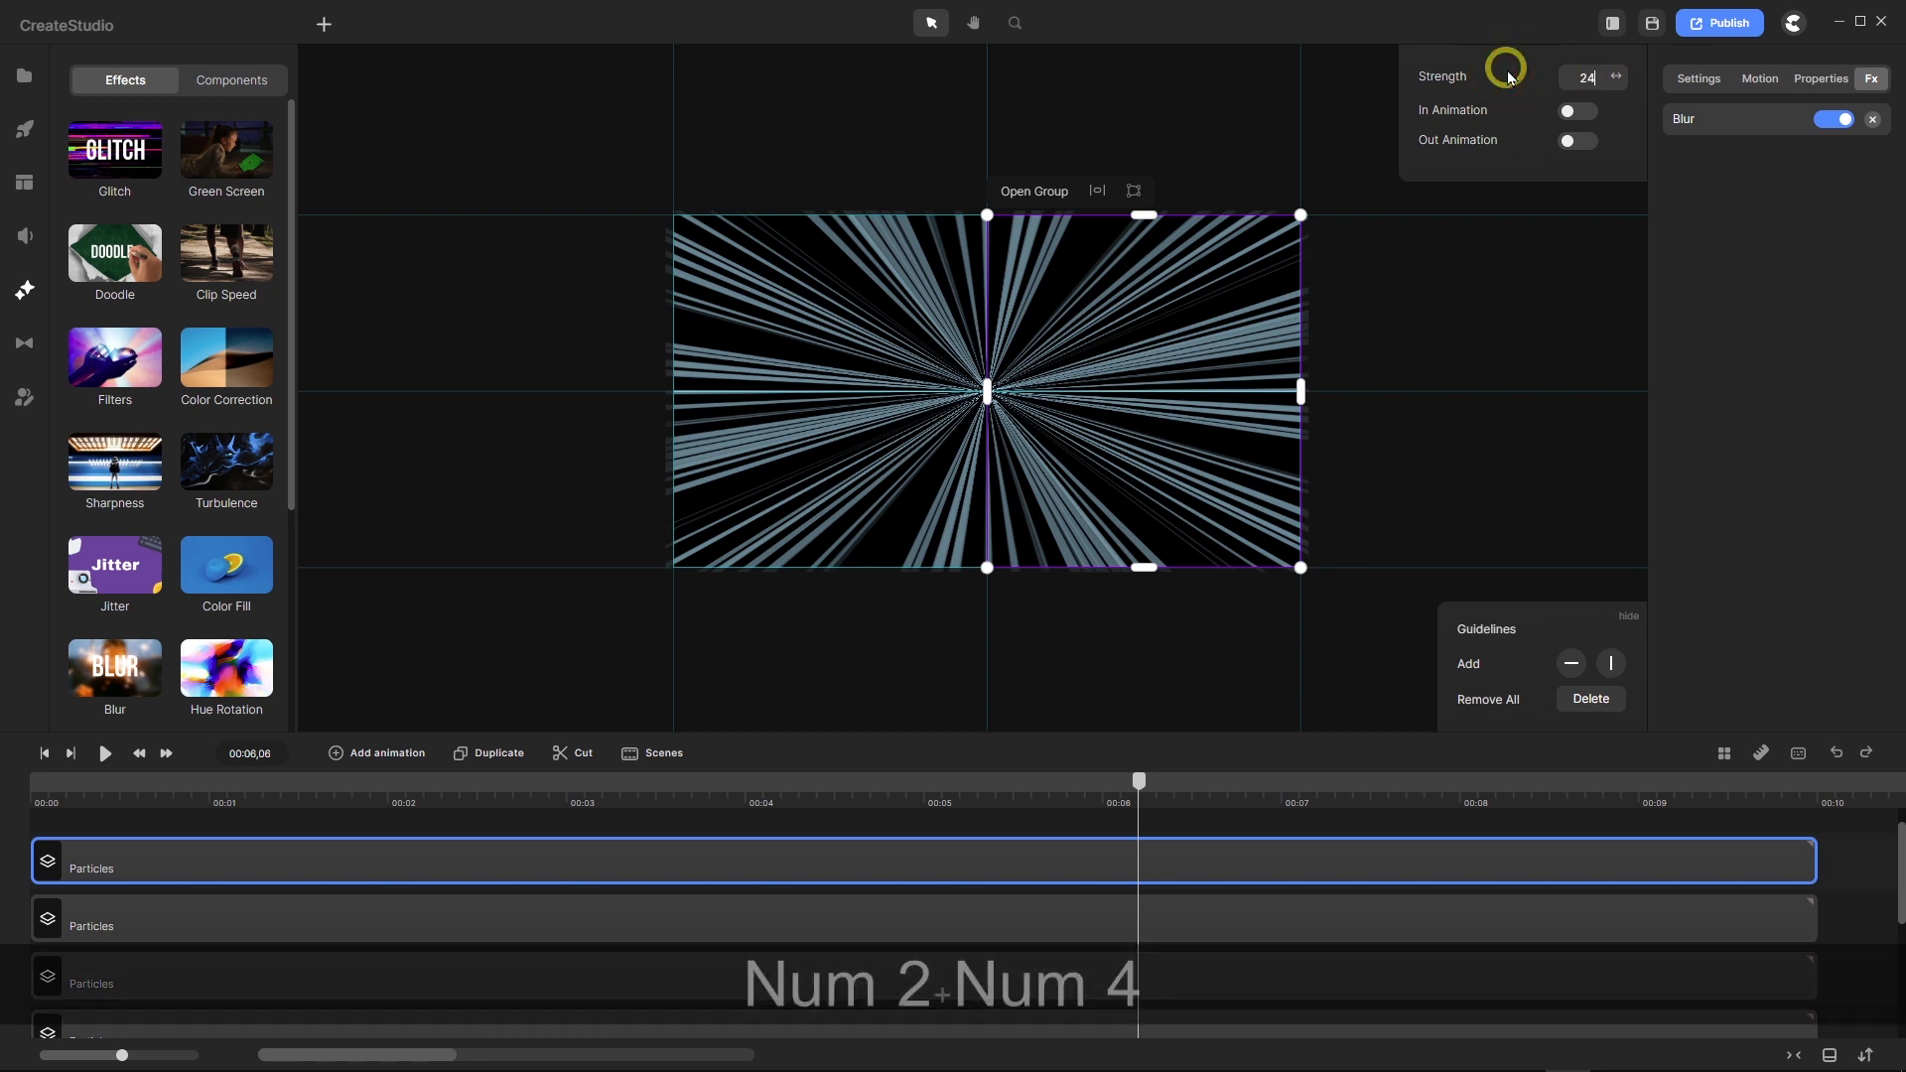
{"action": "key", "text": "Return"}
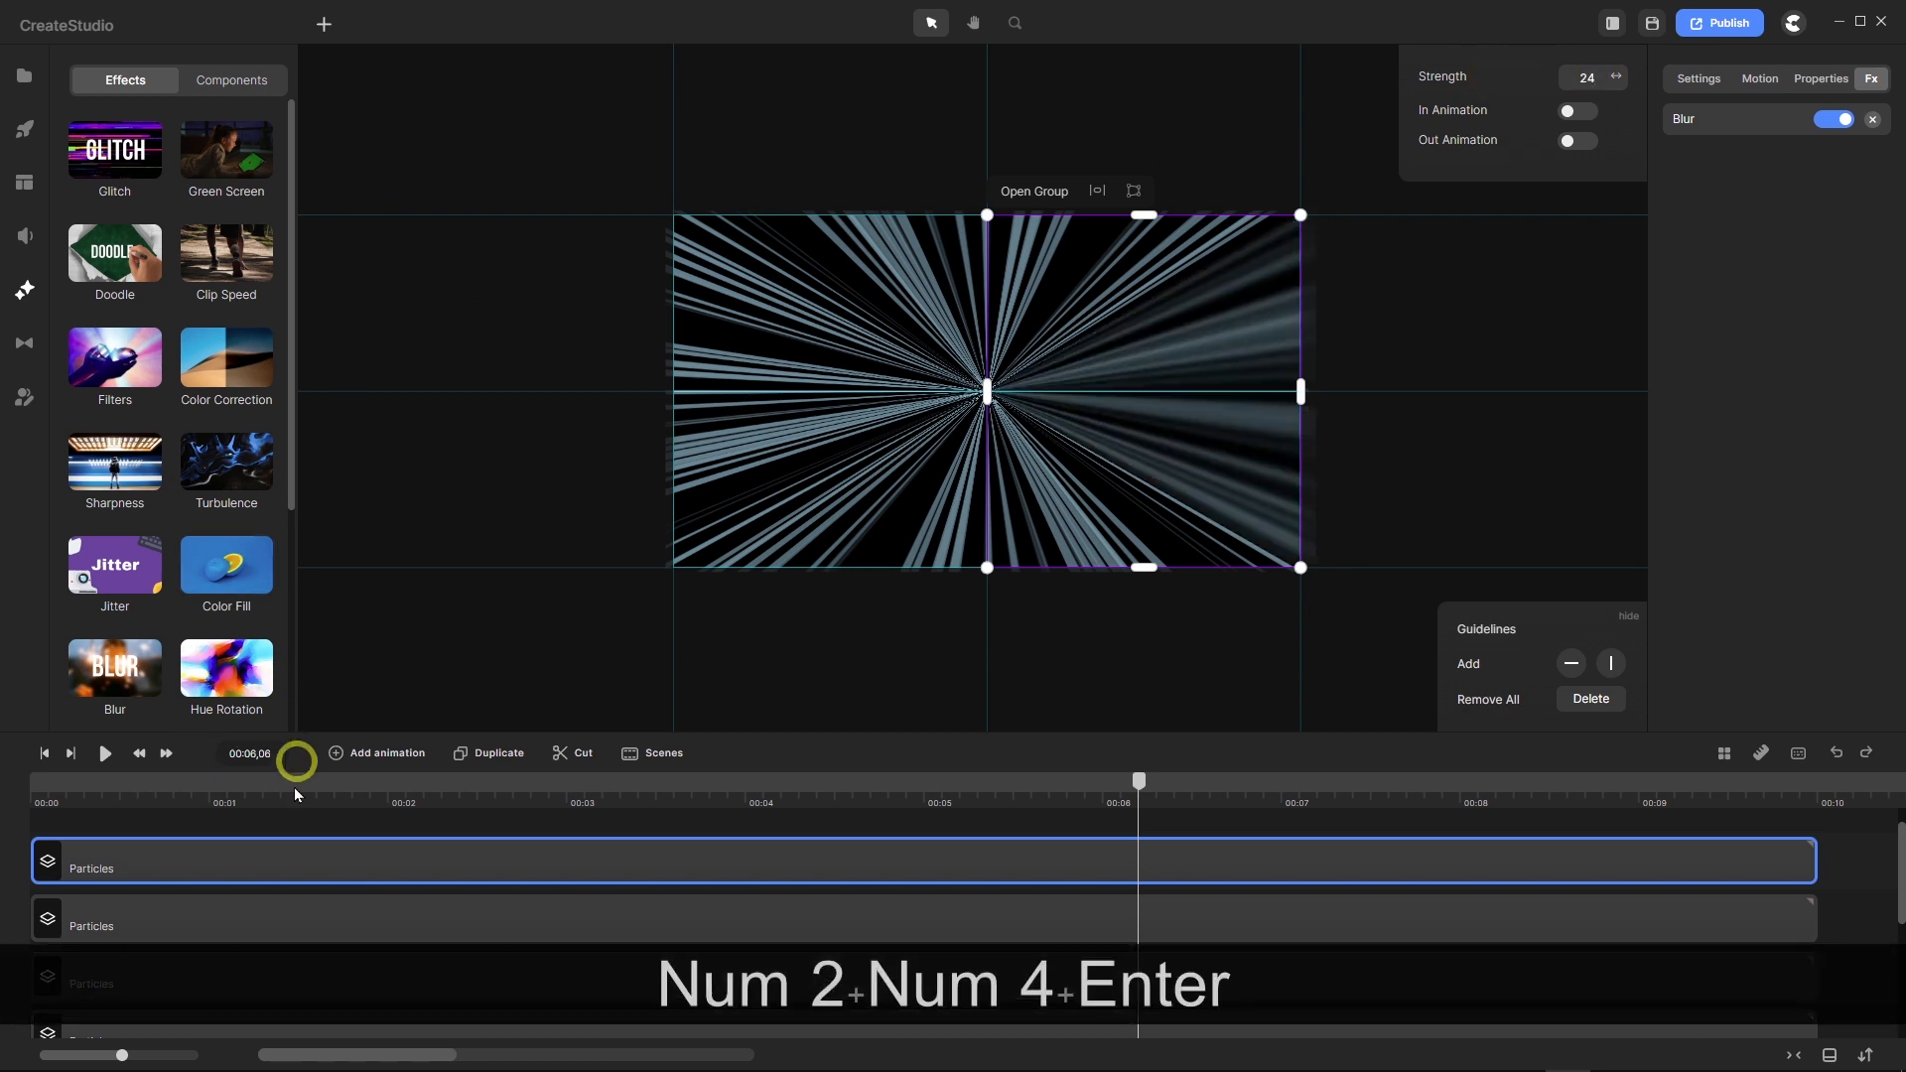
Step: Apply the Blur effect to the left-half Particles group with a strength of 24
{"action": "left_click", "coordinate": [261, 919]}
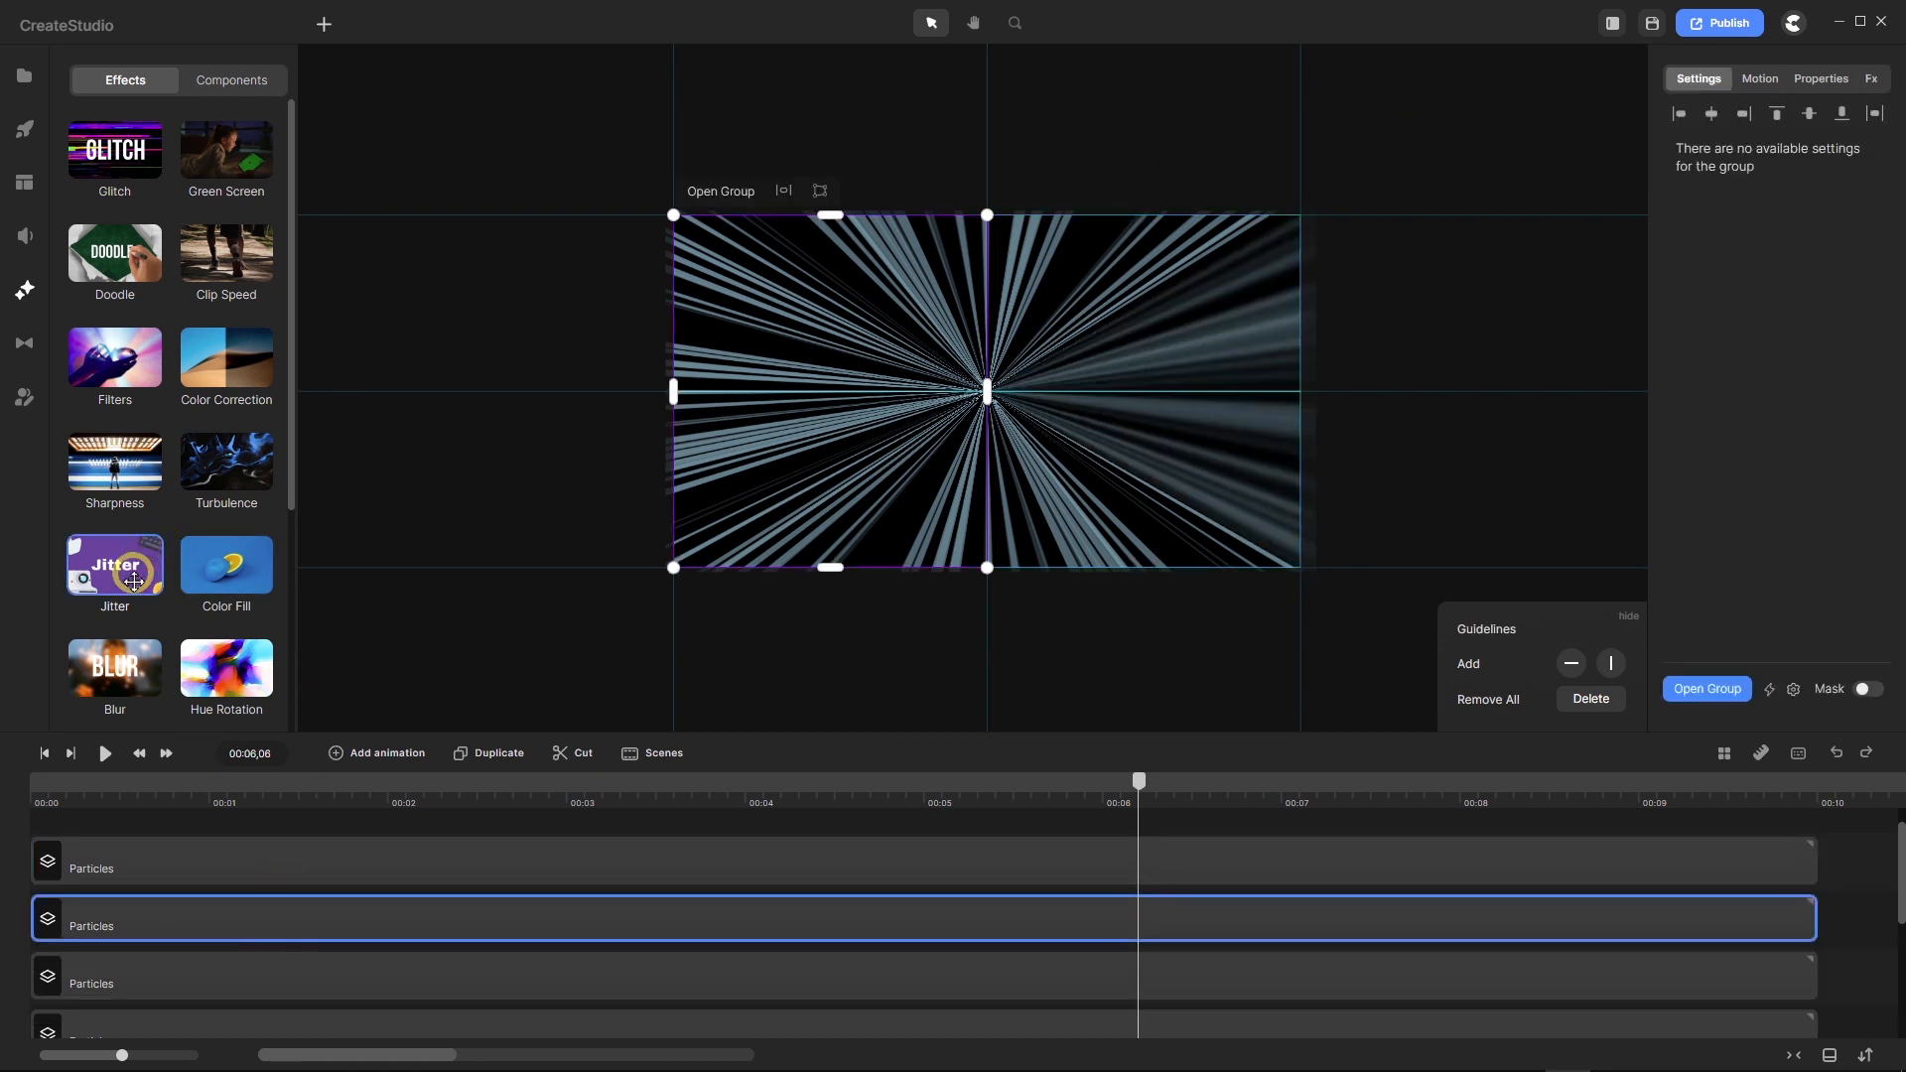
{"action": "left_click_drag", "start_coordinate": [111, 670], "coordinate": [180, 903]}
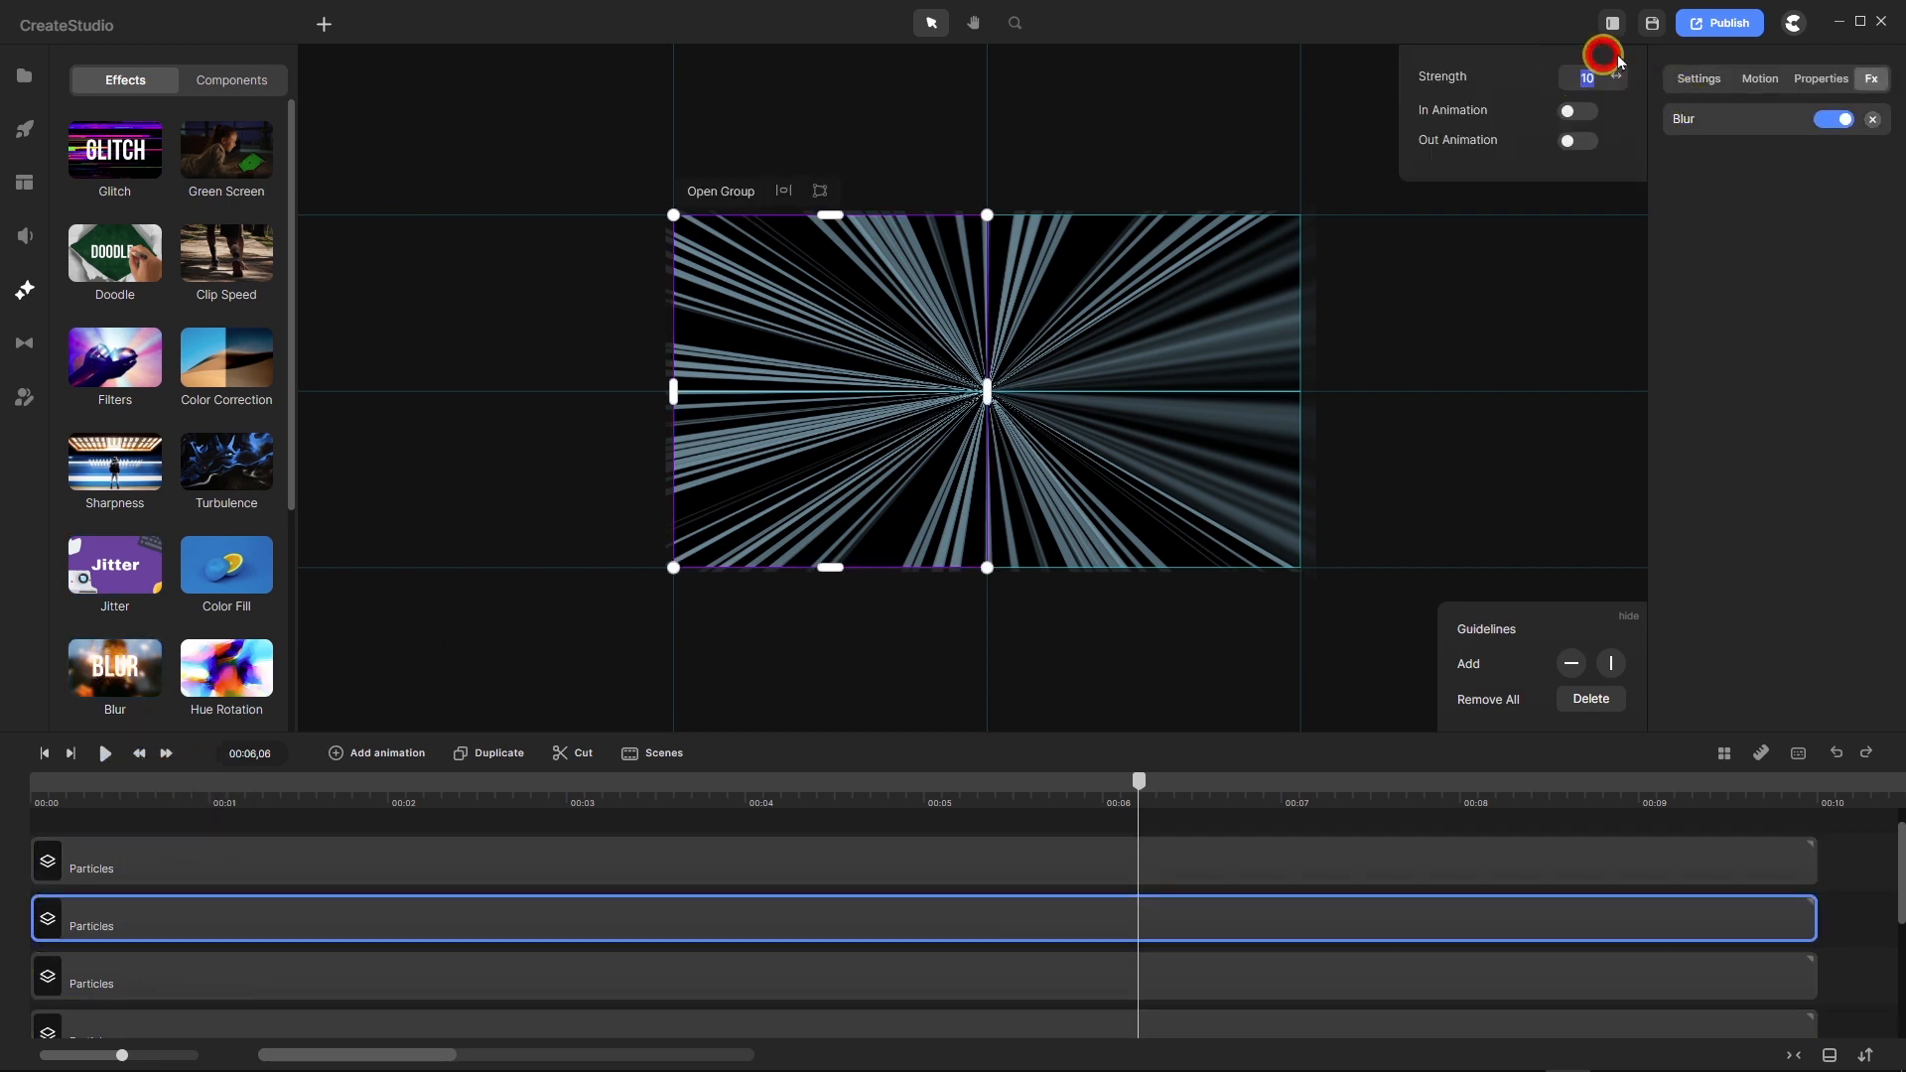
{"action": "type", "text": "24"}
{"action": "key", "text": "Return"}
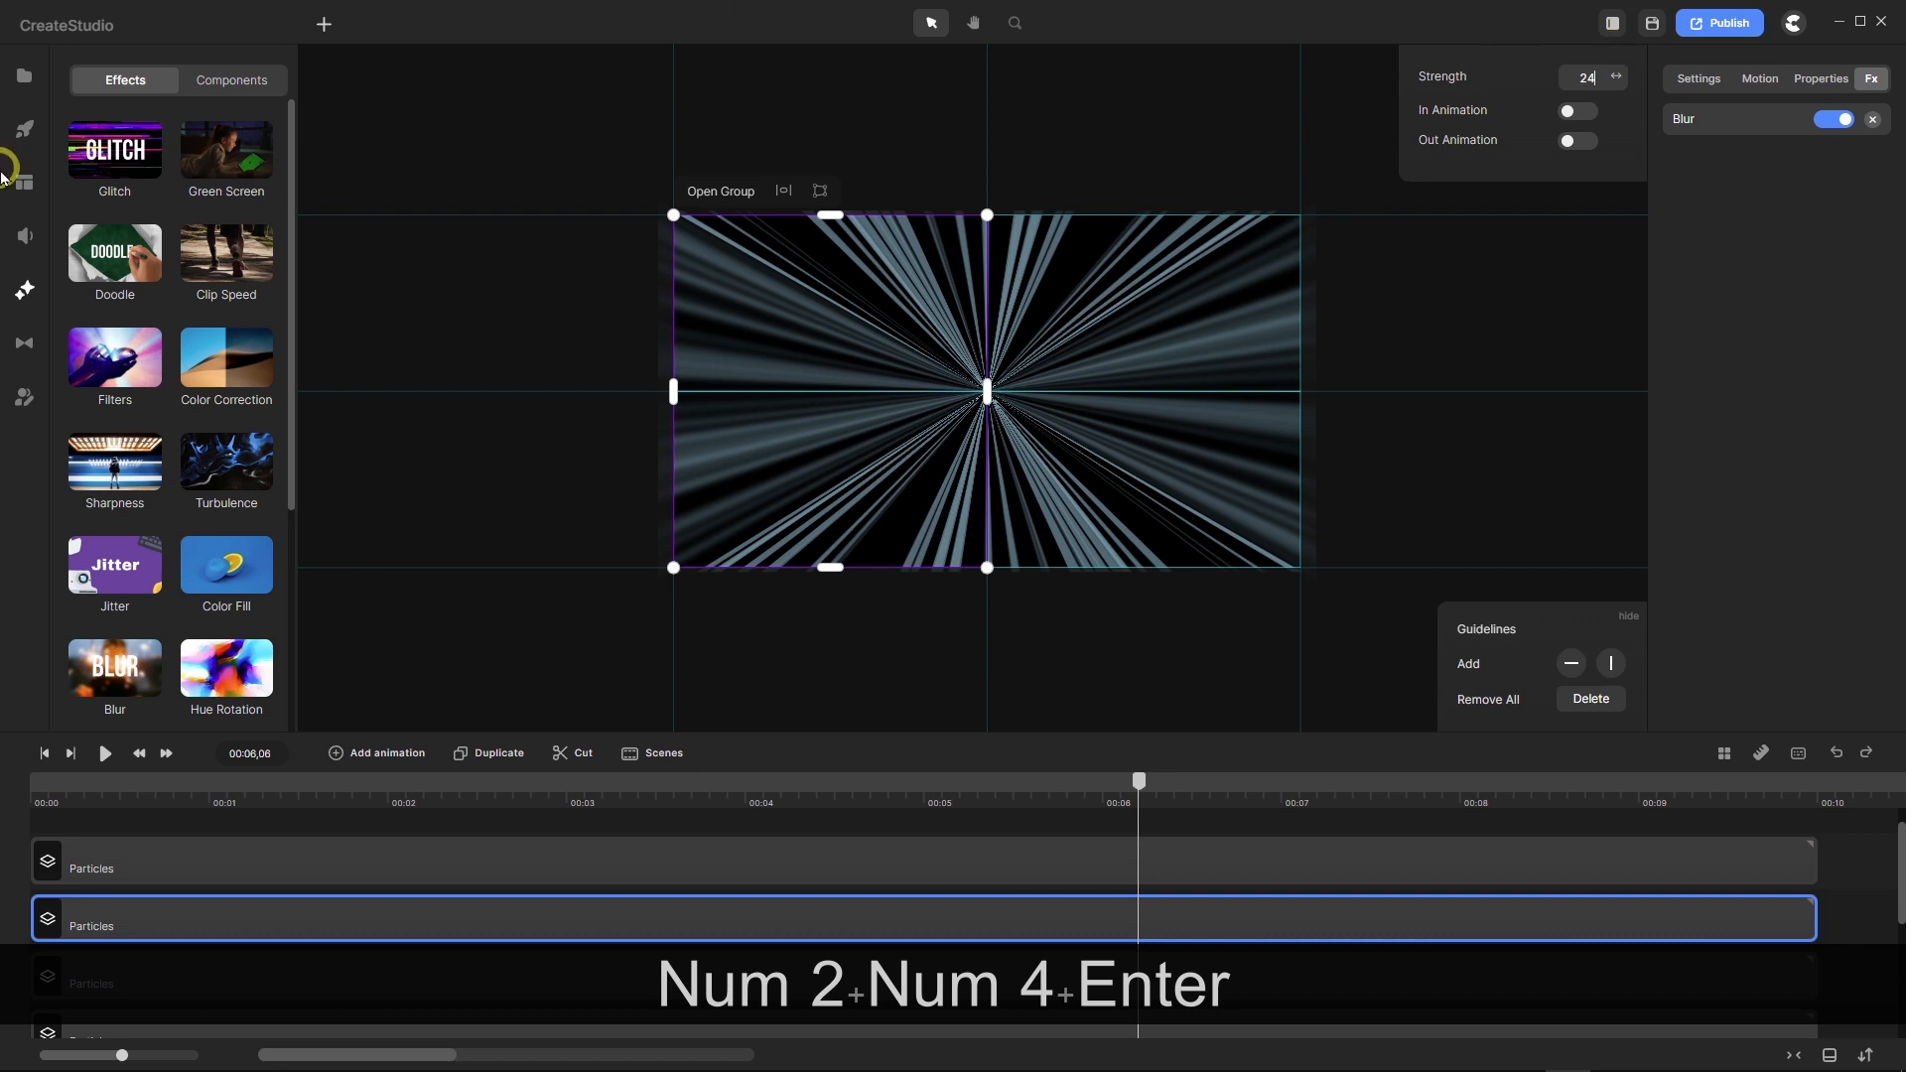
Step: Apply the Blur effect to the Particles group in the canvas's upper half, with a strength of 24
{"action": "left_click", "coordinate": [288, 965]}
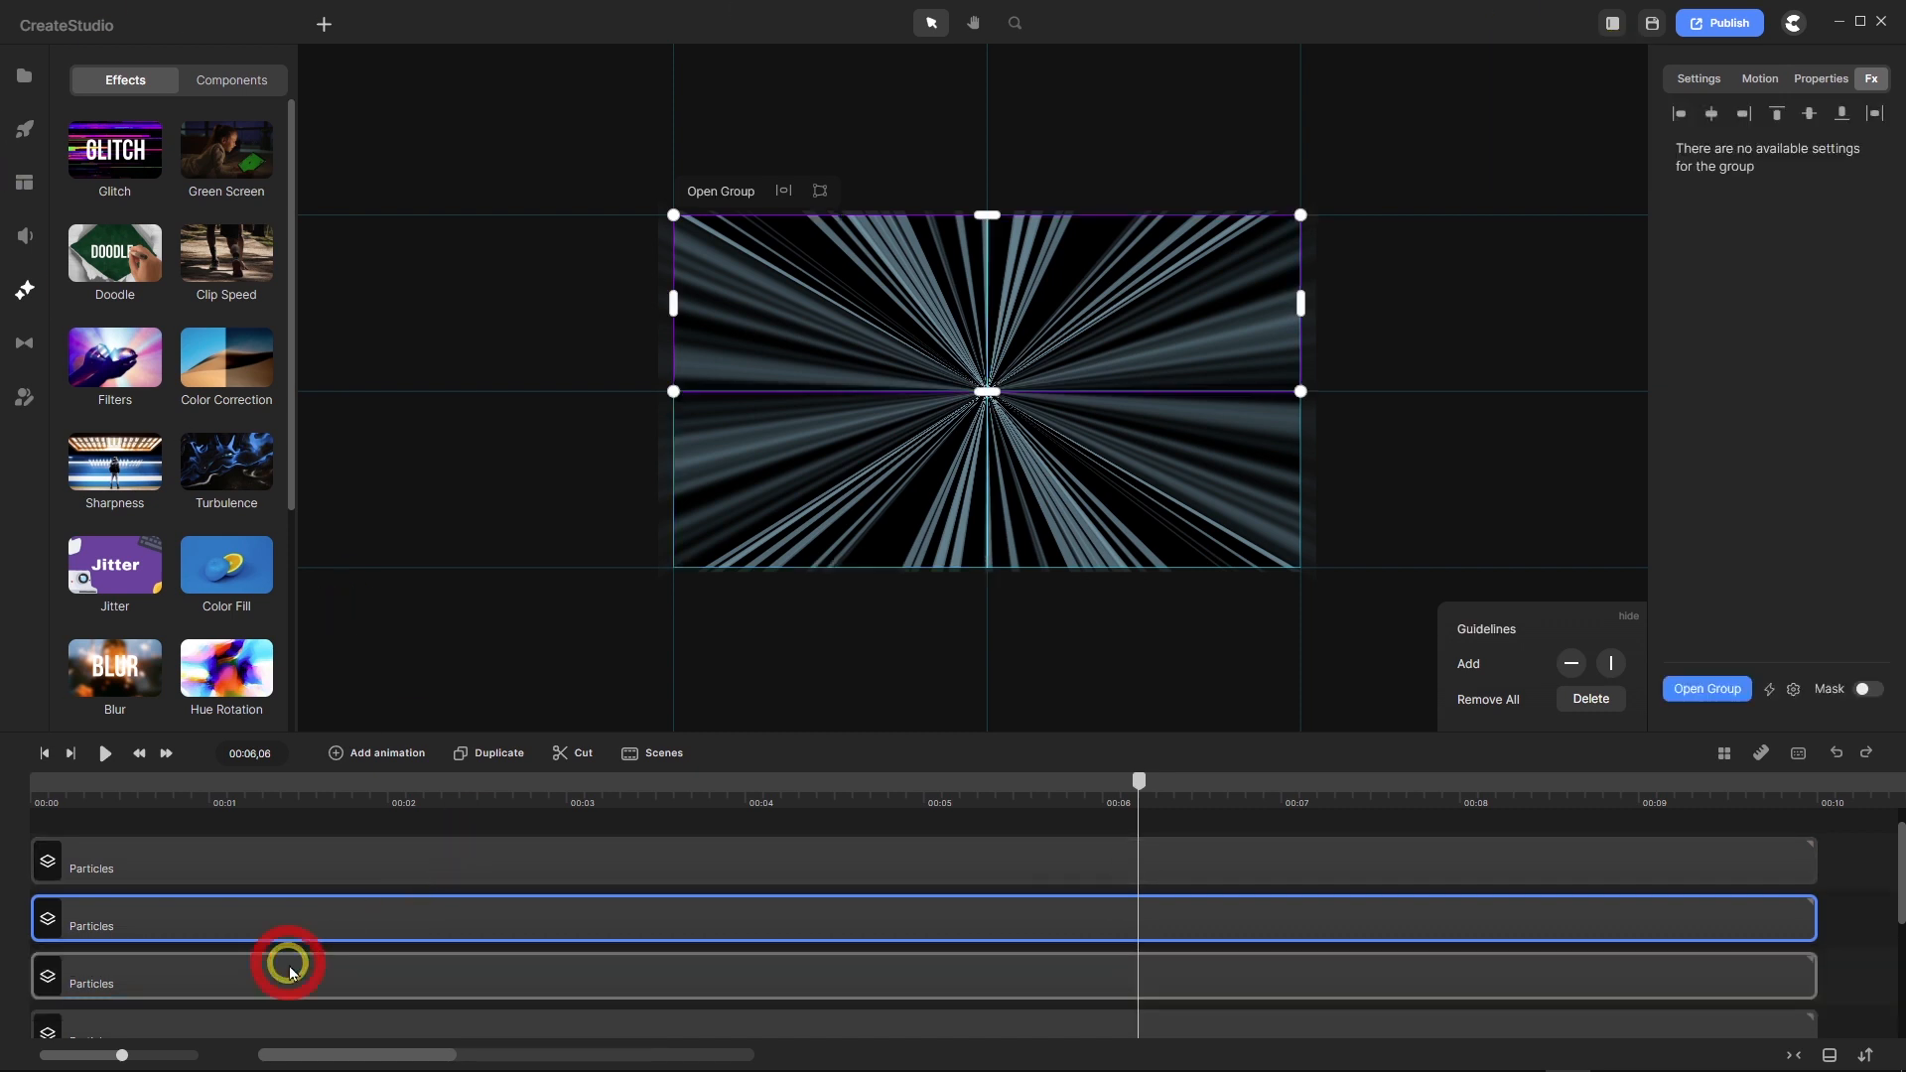
{"action": "left_click_drag", "start_coordinate": [104, 658], "coordinate": [263, 963]}
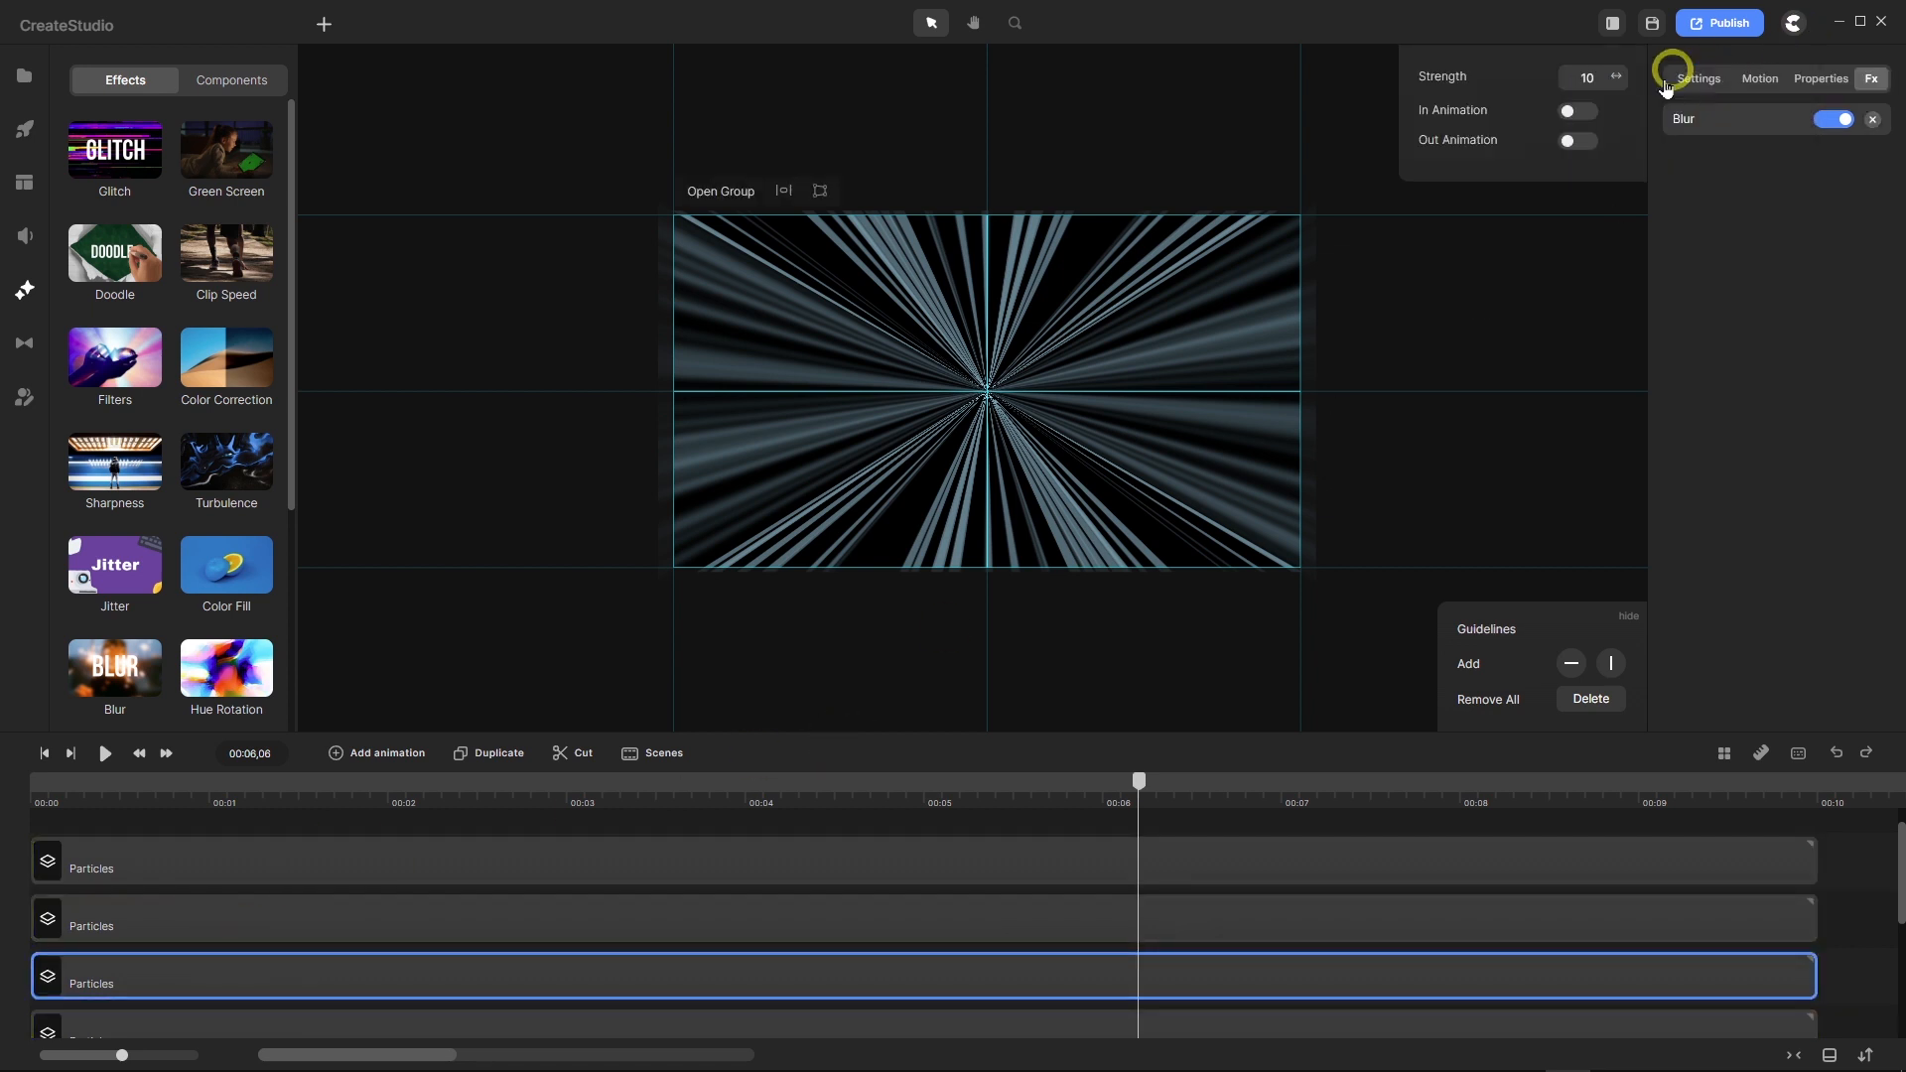
{"action": "double_click", "coordinate": [1581, 67]}
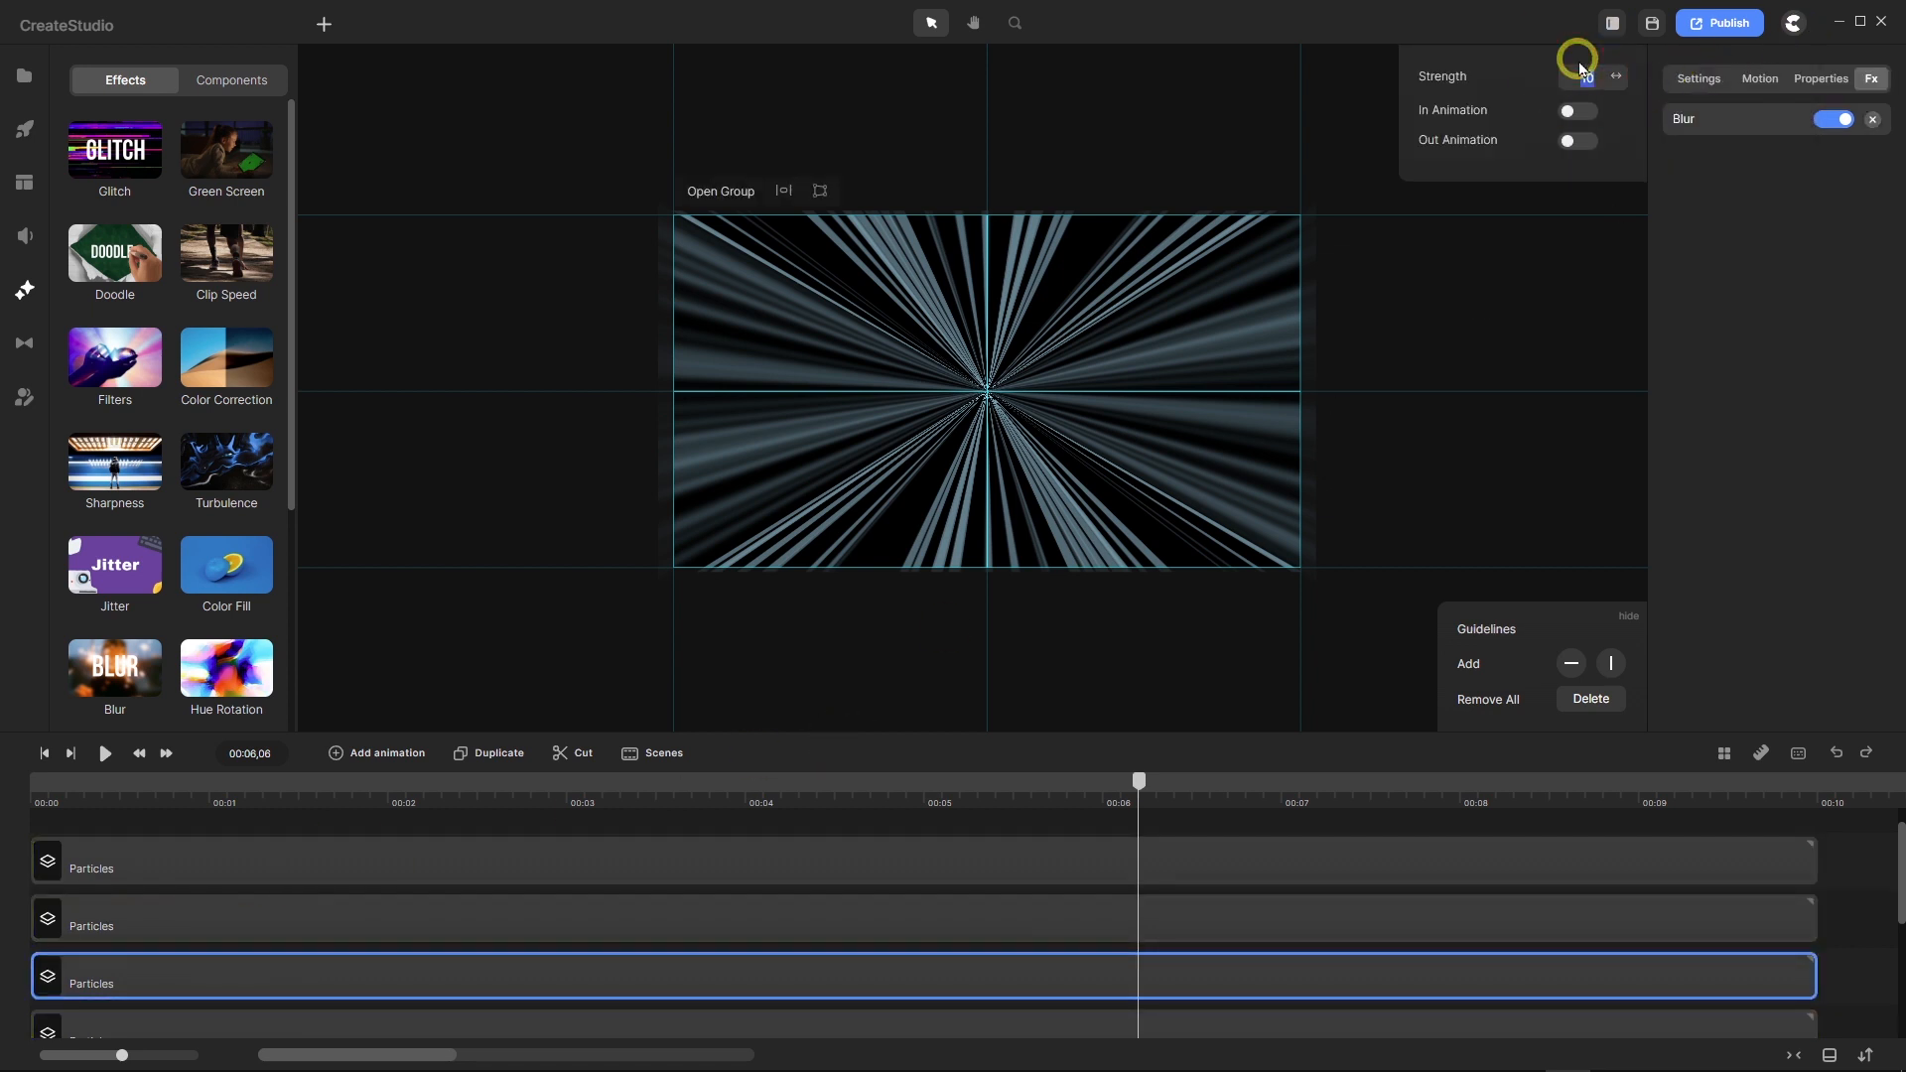
{"action": "type", "text": "24"}
{"action": "key", "text": "Return"}
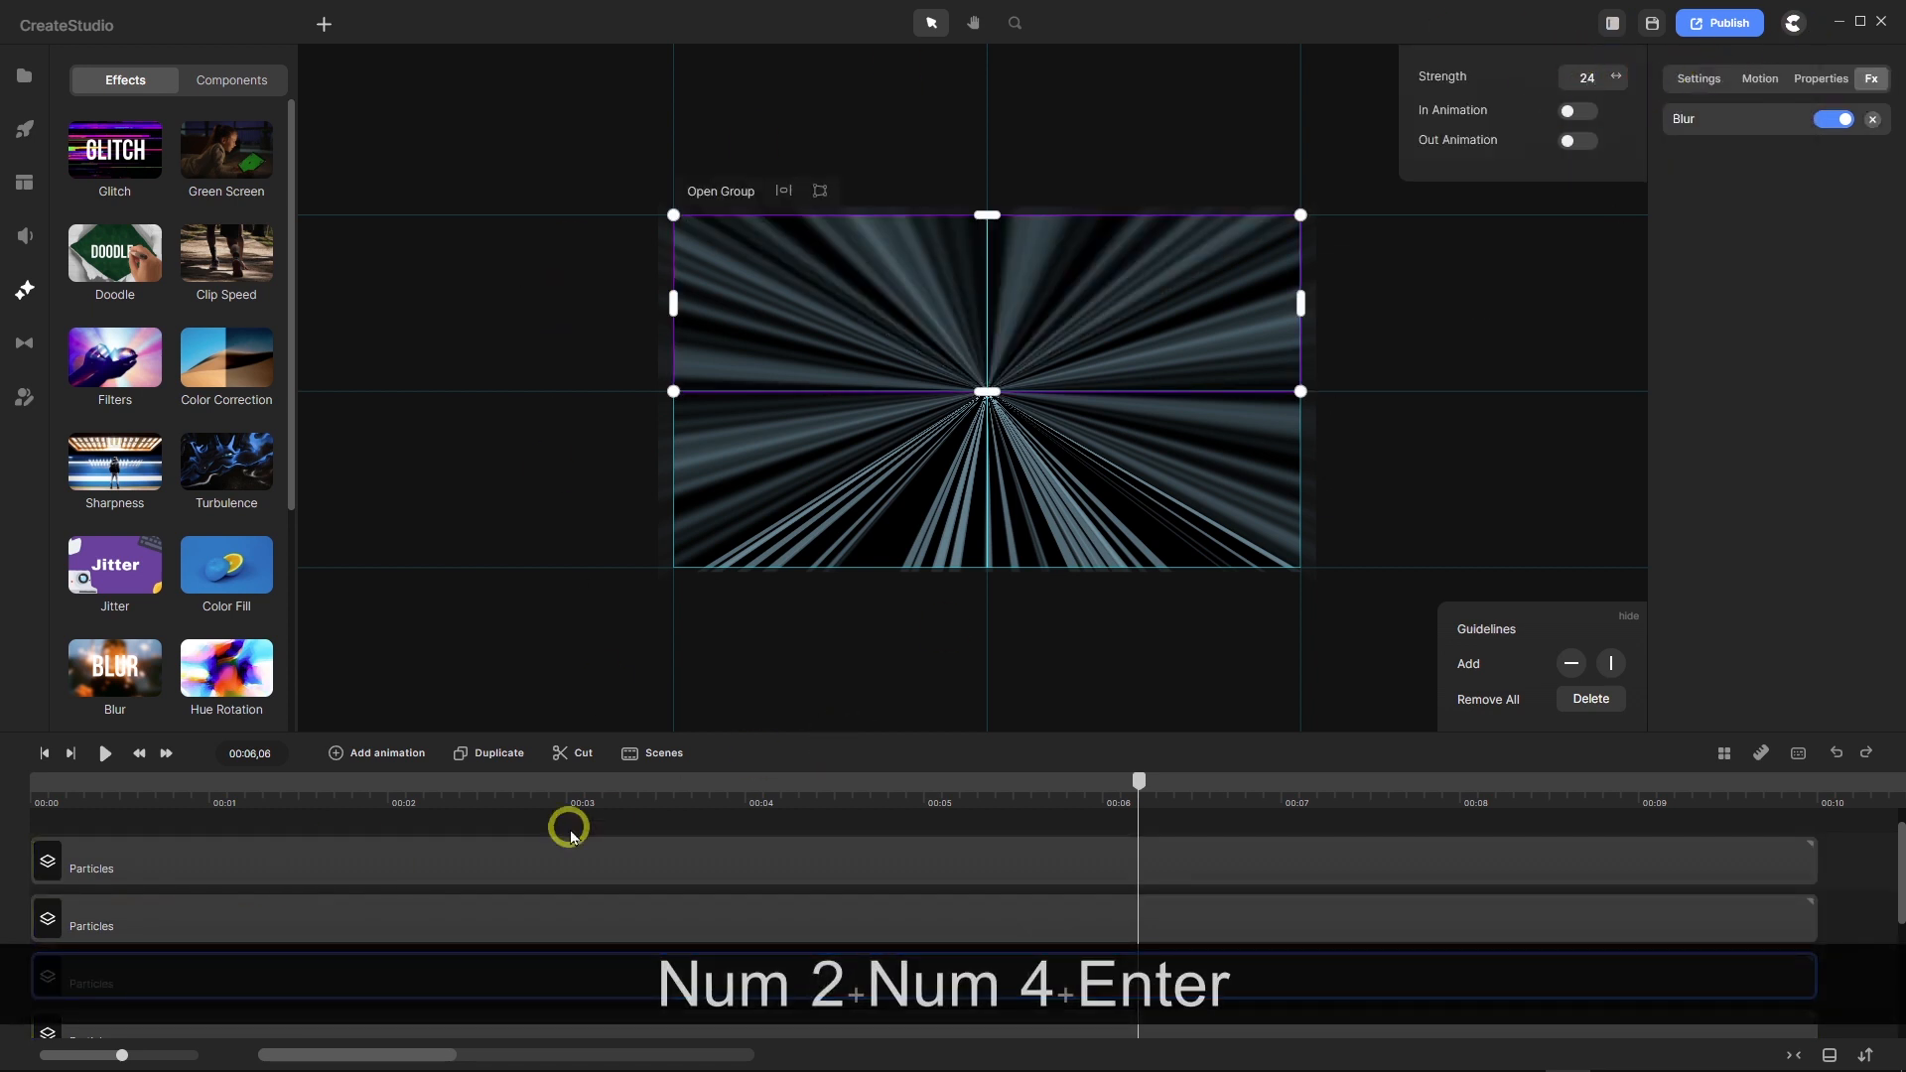
Step: Apply the Blur effect to the Particles group in the canvas's lower half, set its strength to 24, and deselect it
{"action": "left_click", "coordinate": [407, 1033]}
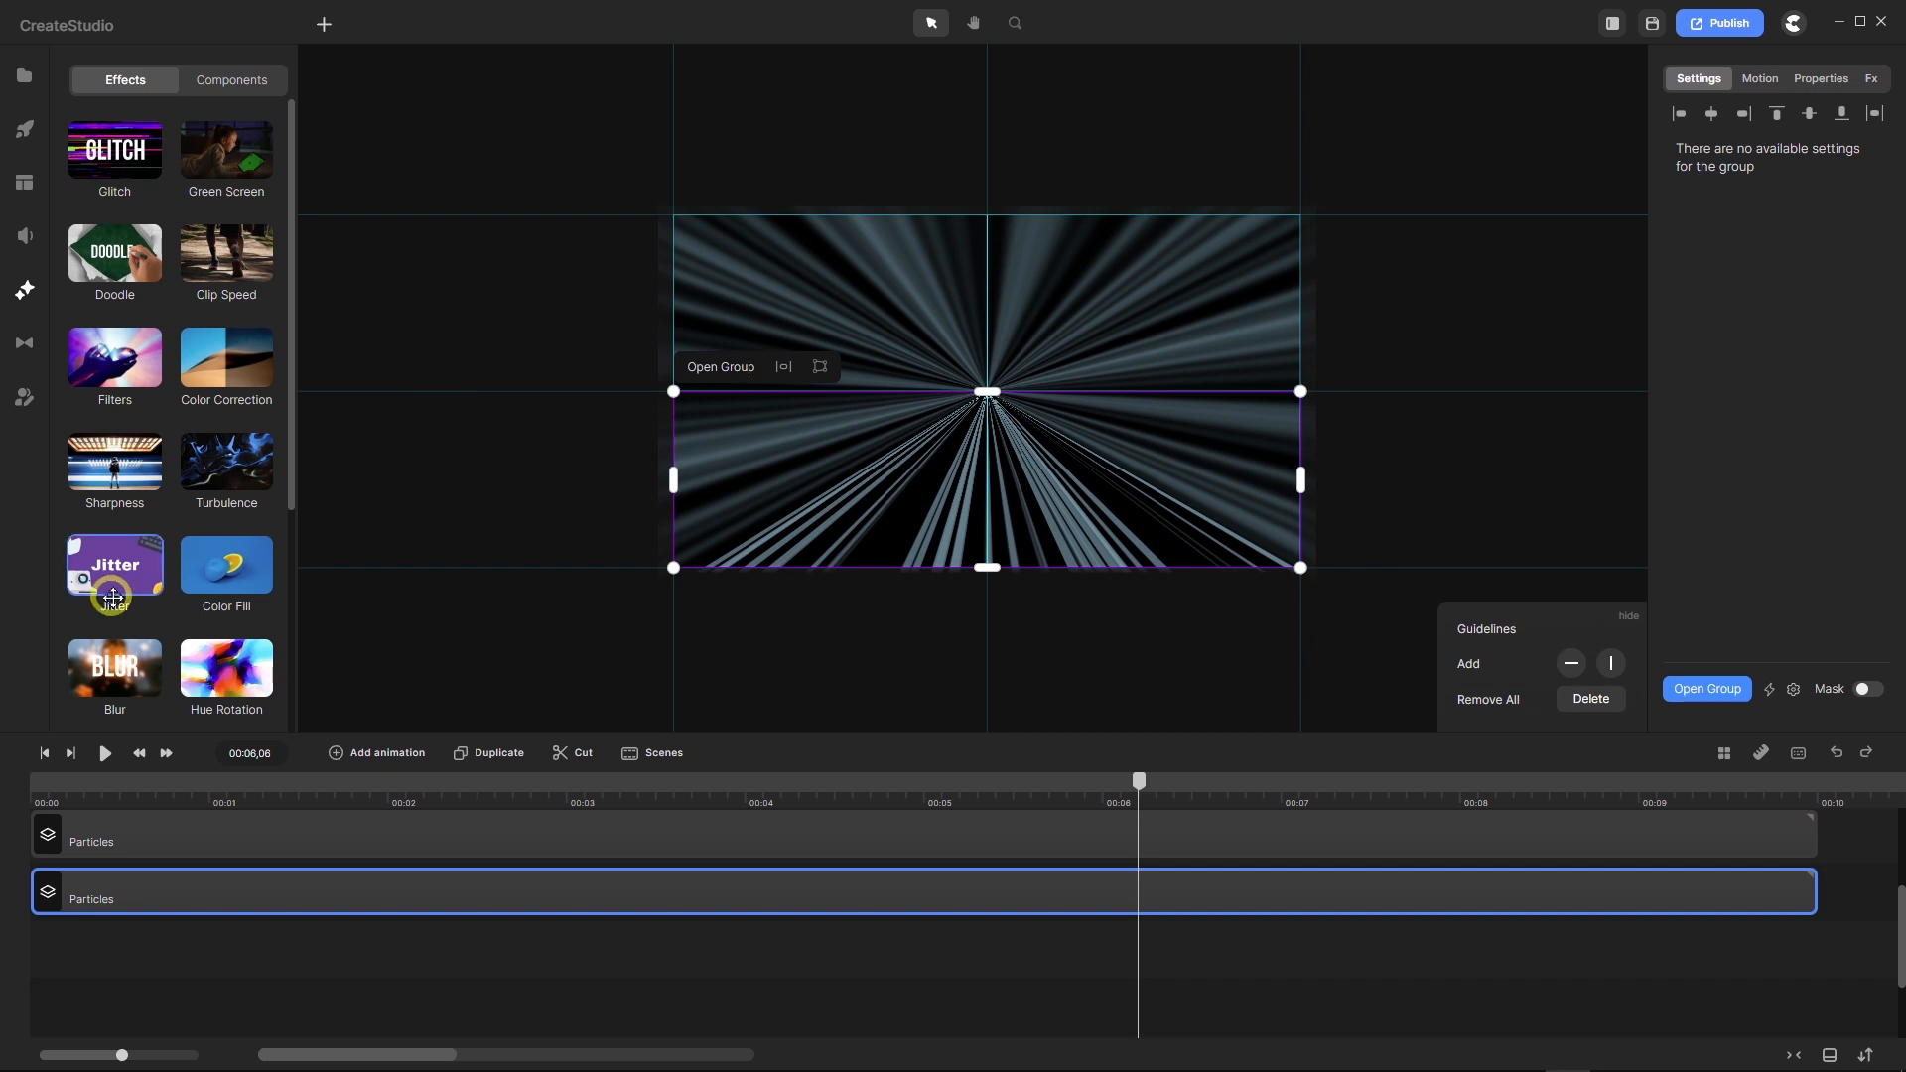
{"action": "left_click_drag", "start_coordinate": [114, 667], "coordinate": [179, 881]}
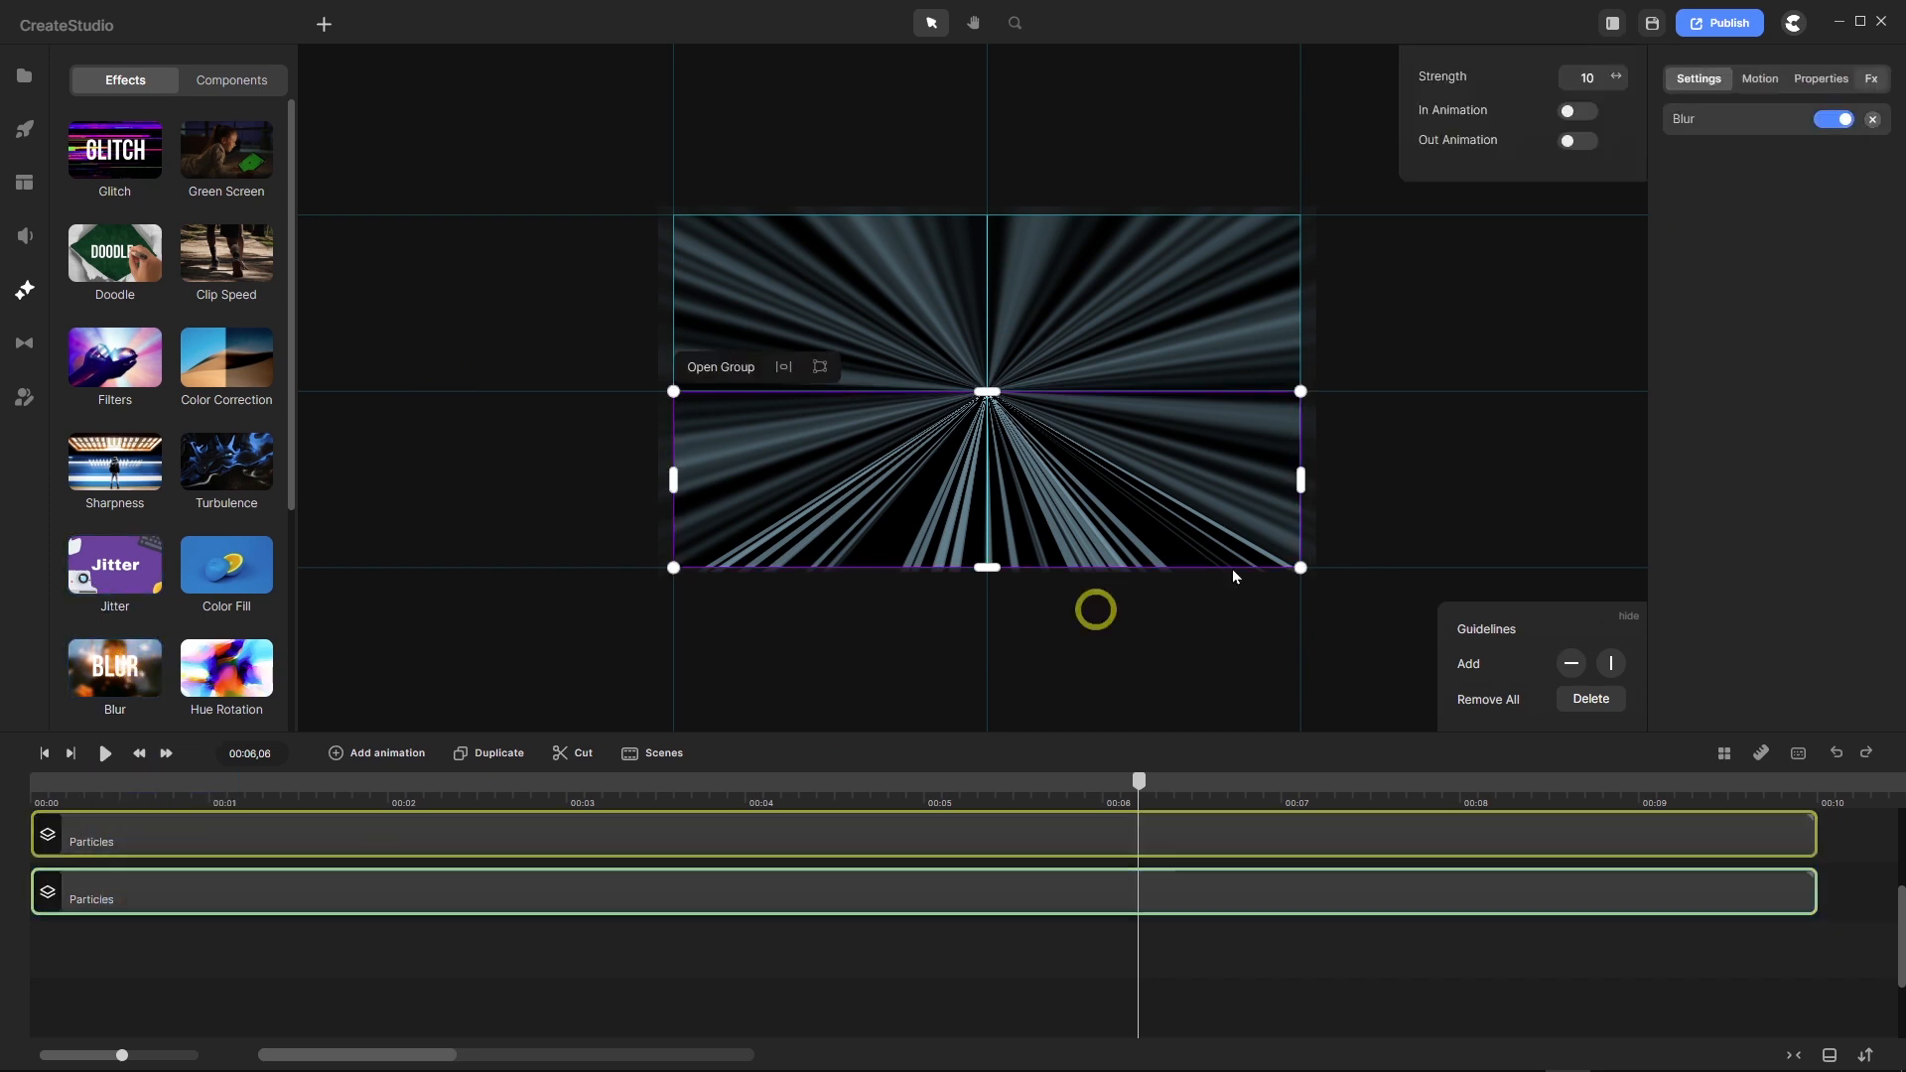
{"action": "left_click_drag", "start_coordinate": [1602, 79], "coordinate": [1578, 59]}
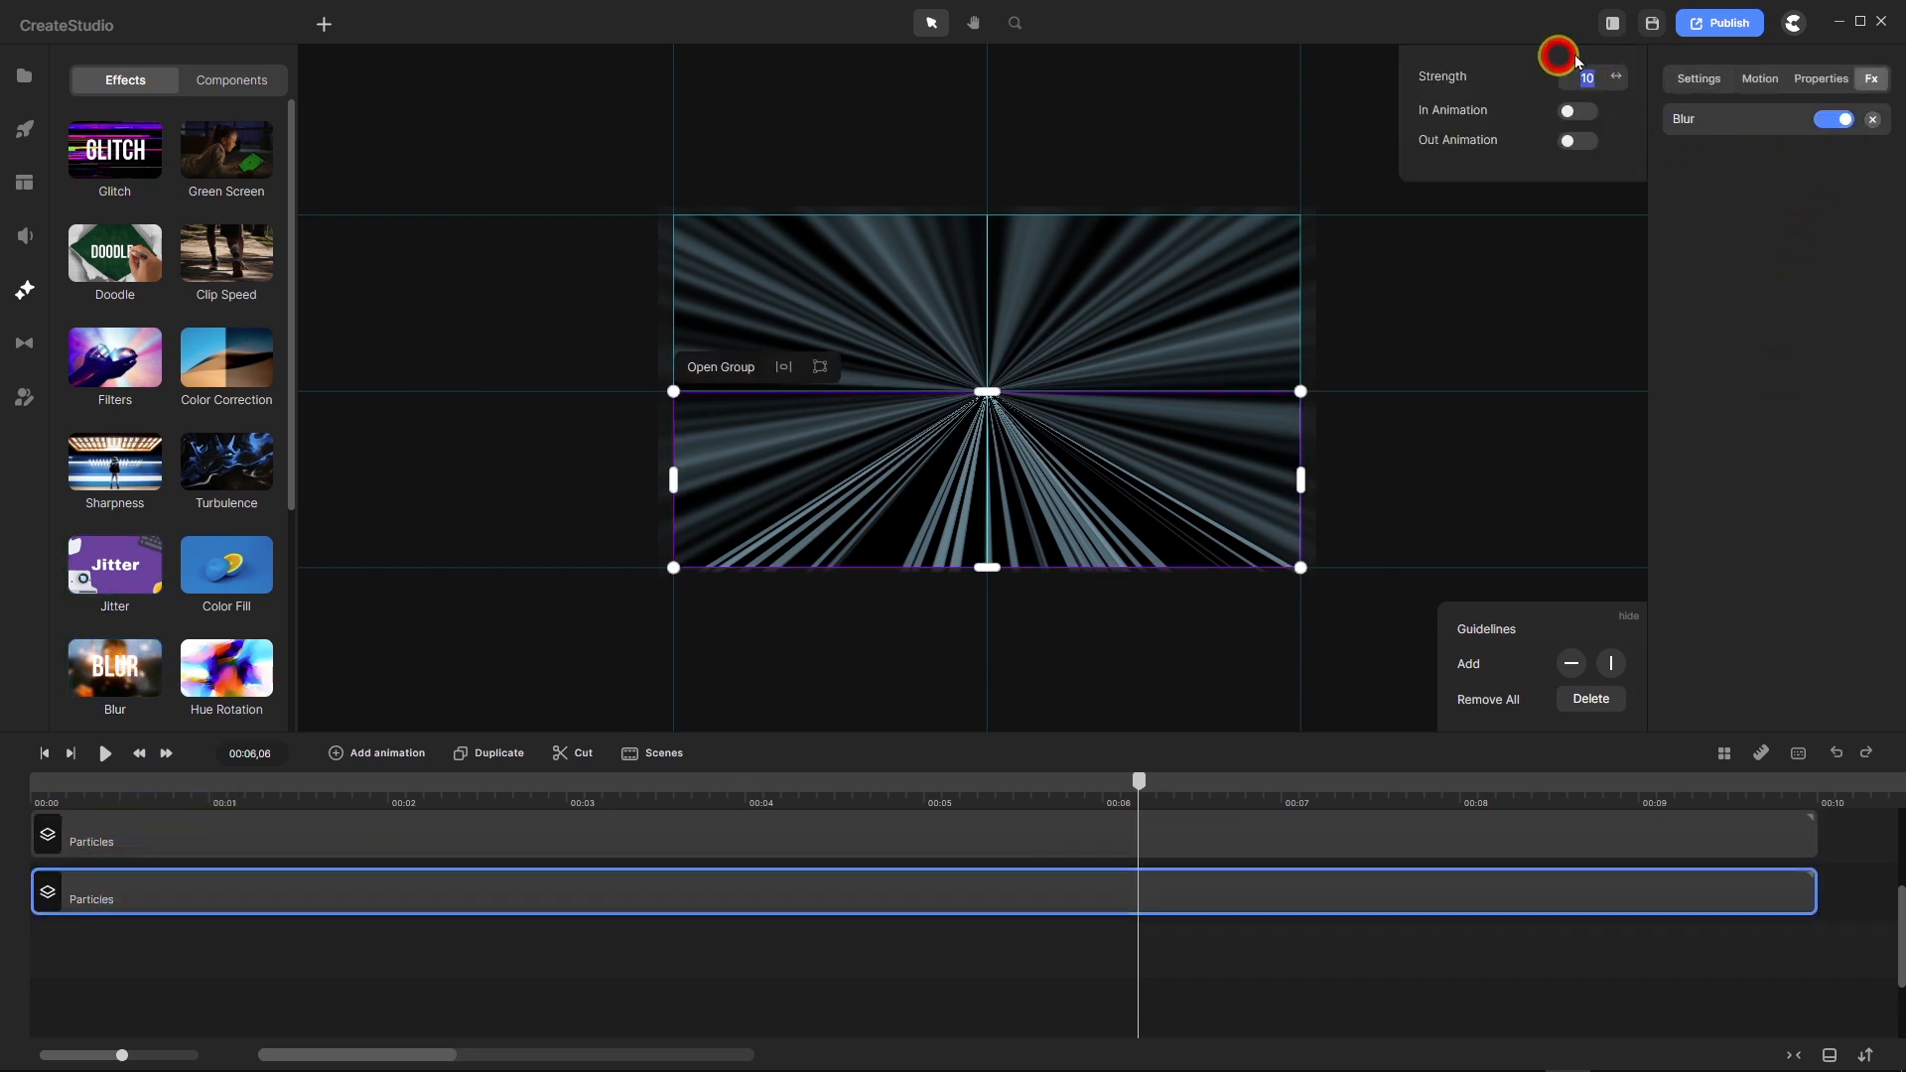
{"action": "type", "text": "24"}
{"action": "key", "text": "Return"}
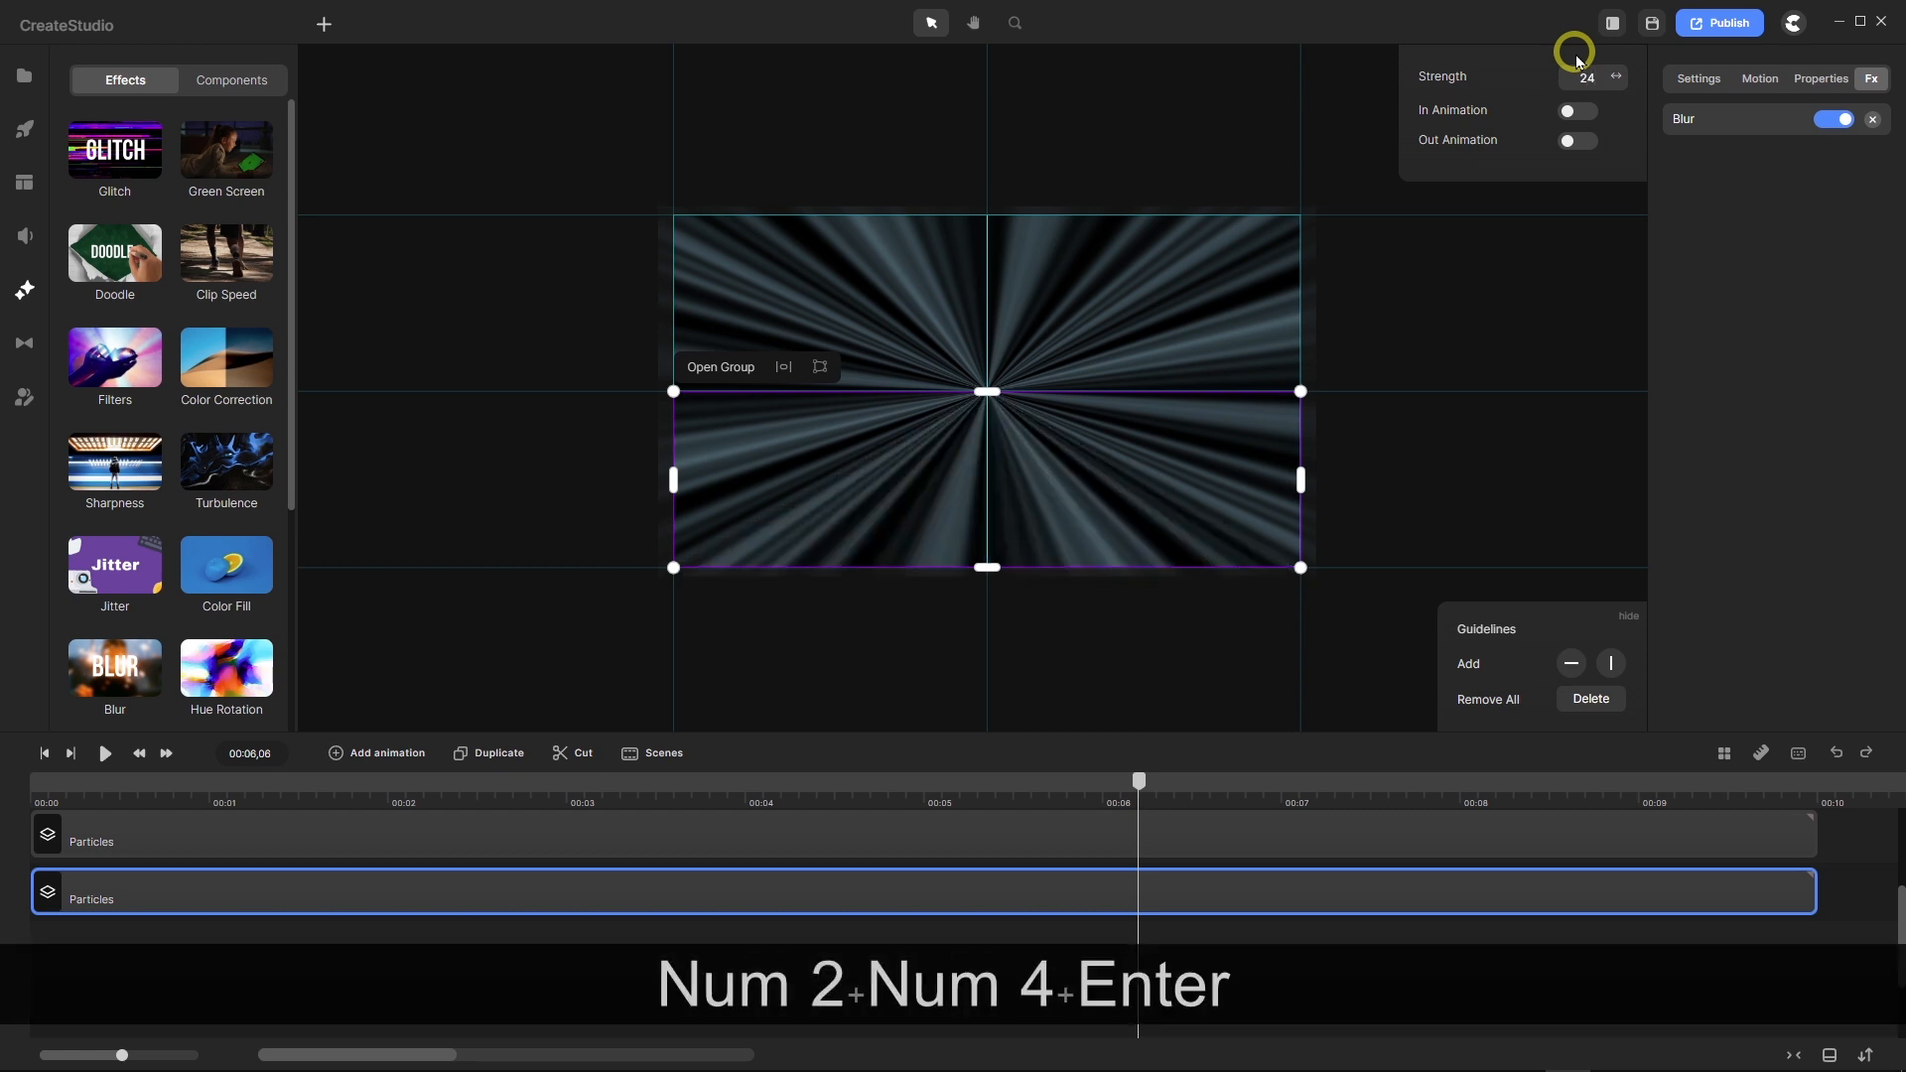
{"action": "left_click", "coordinate": [547, 943]}
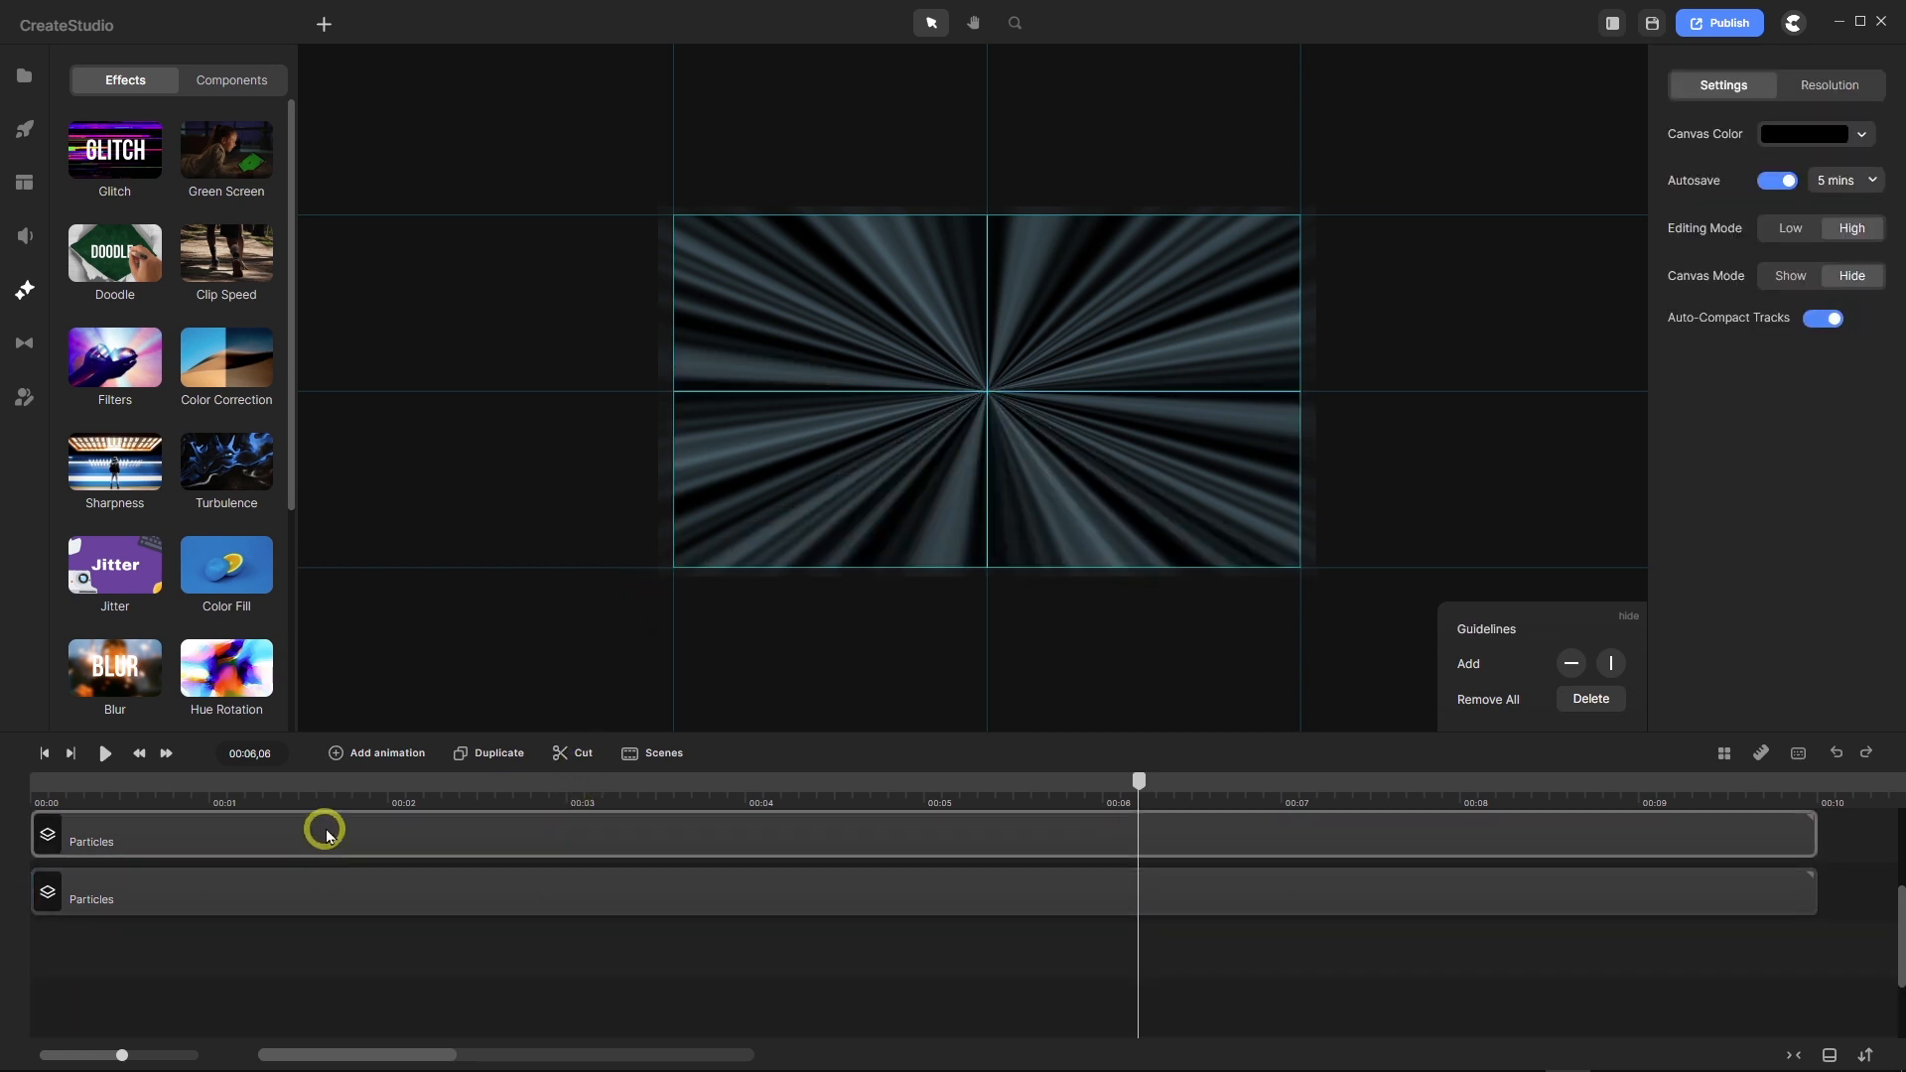
Step: Hide the guidelines and play back the blurred streak animation from the start
{"action": "left_click", "coordinate": [1761, 753]}
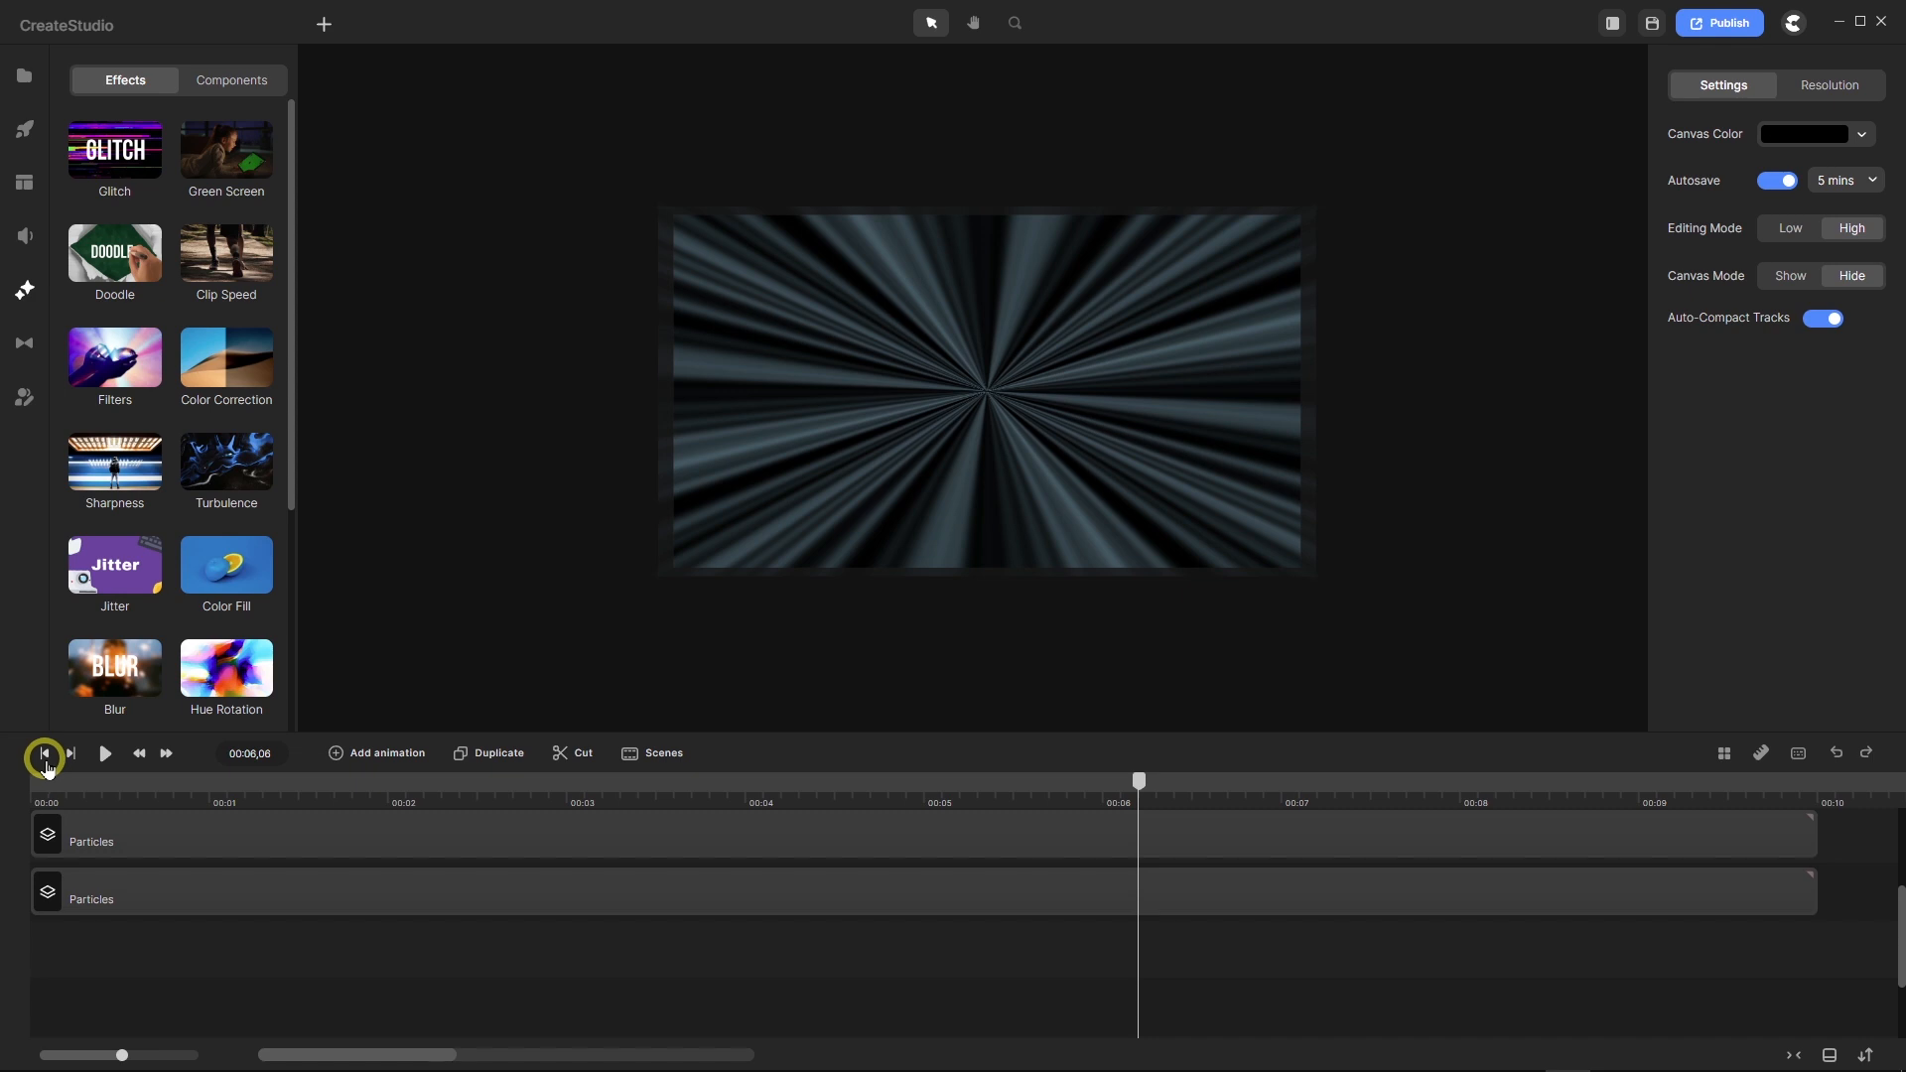
{"action": "key", "text": "f"}
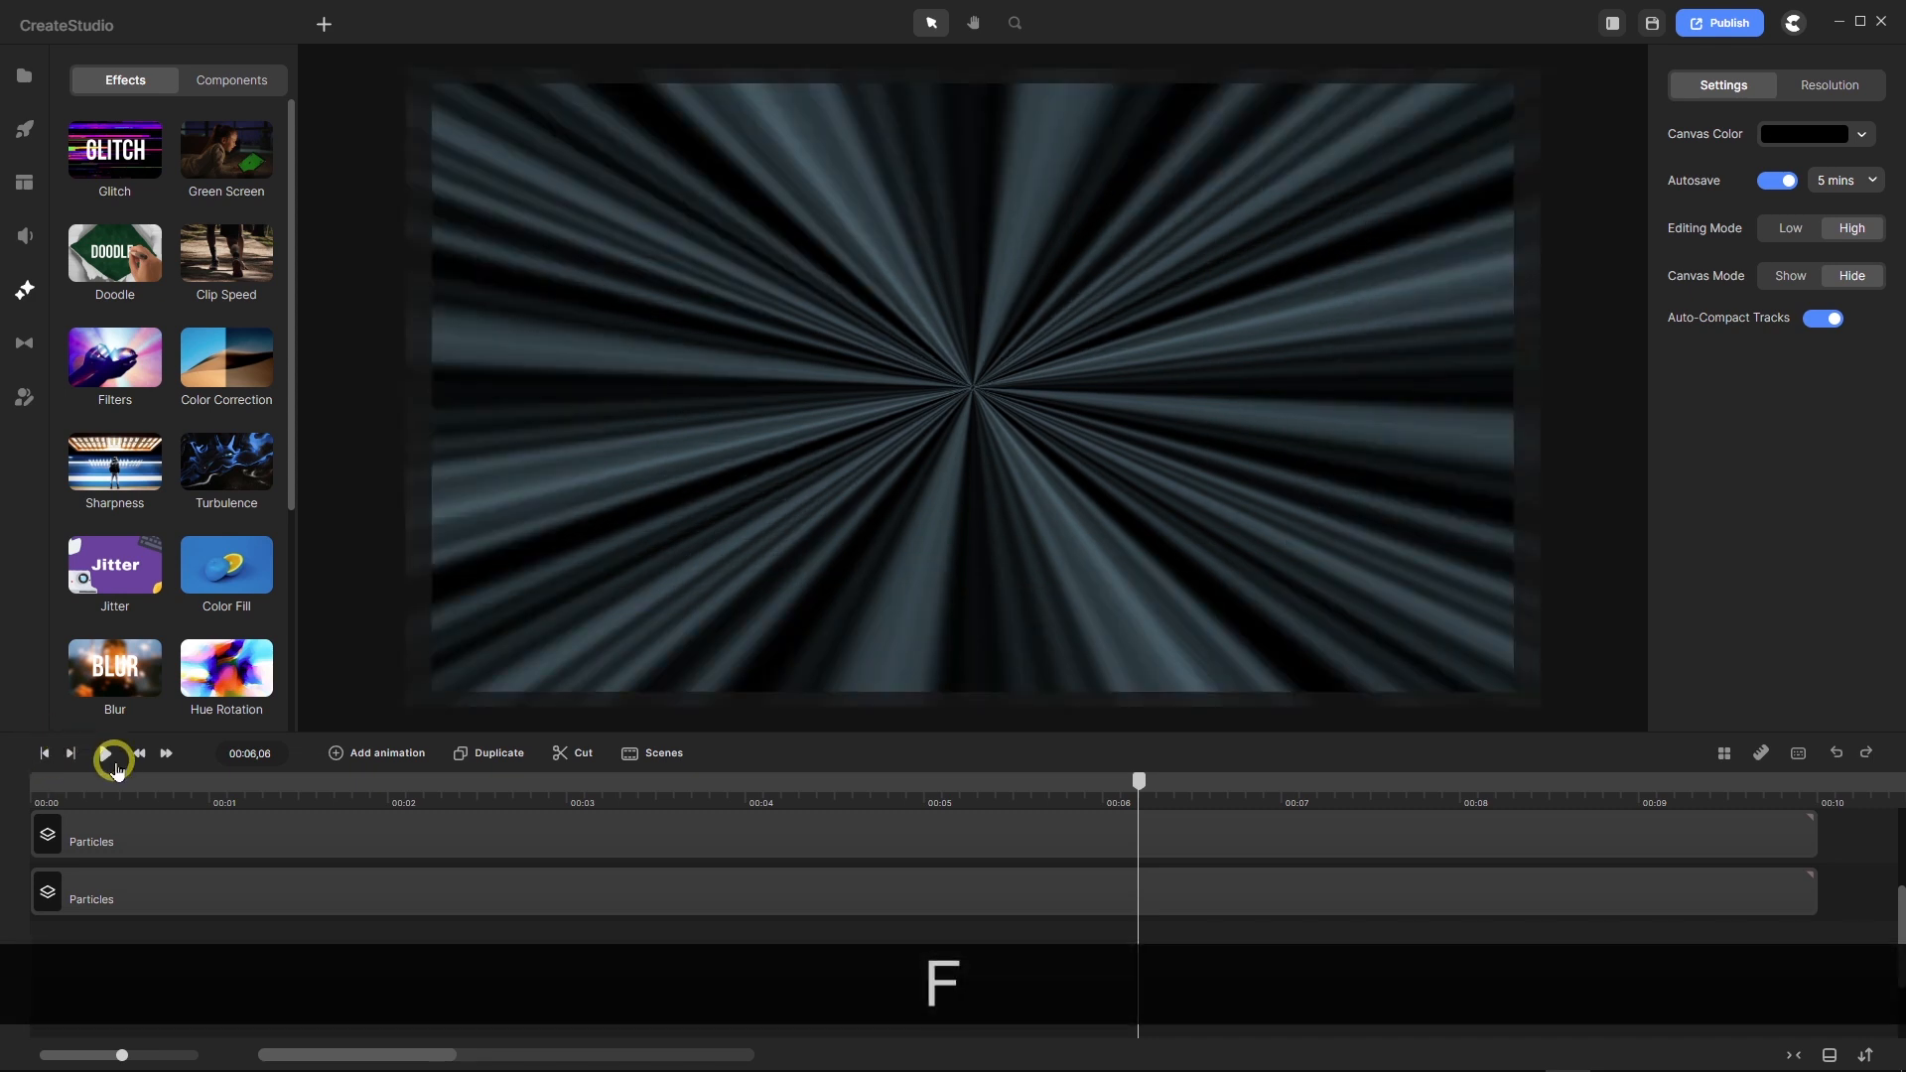
{"action": "left_click", "coordinate": [43, 754]}
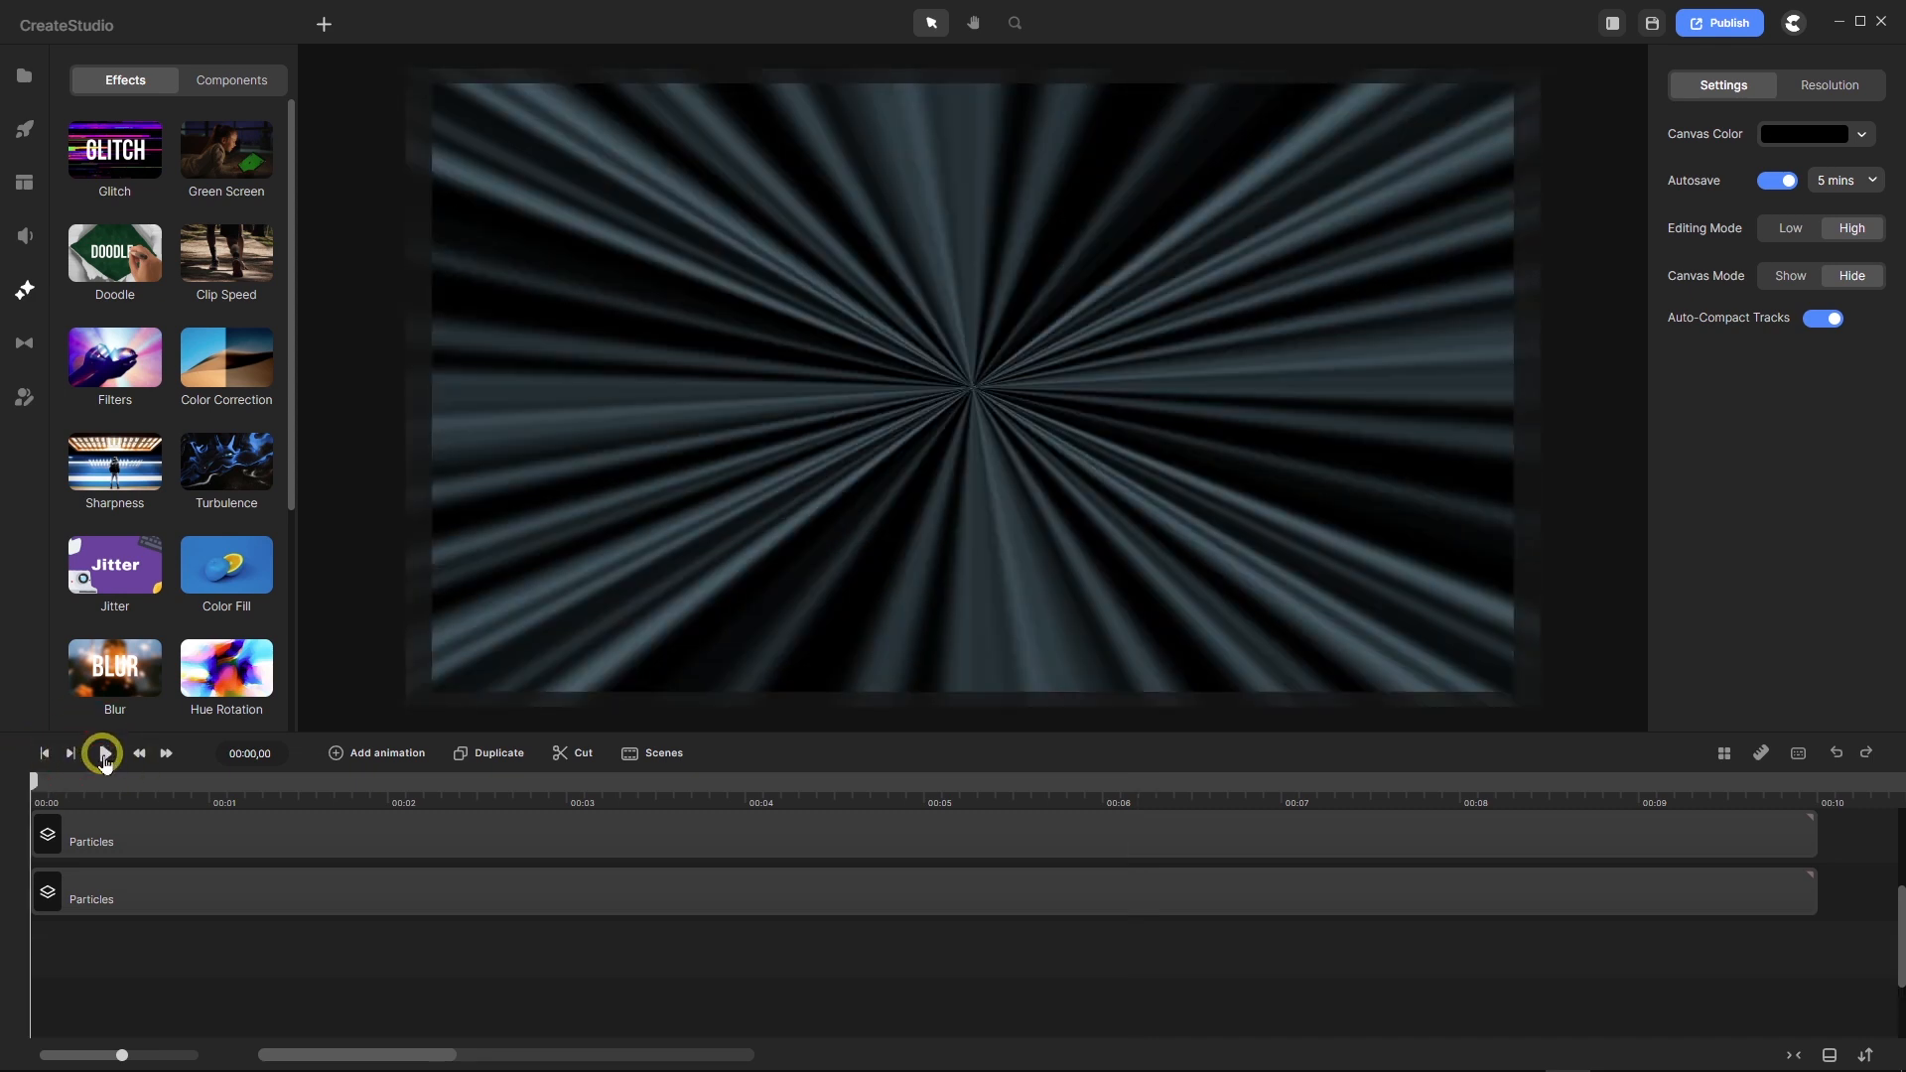
{"action": "left_click", "coordinate": [104, 754]}
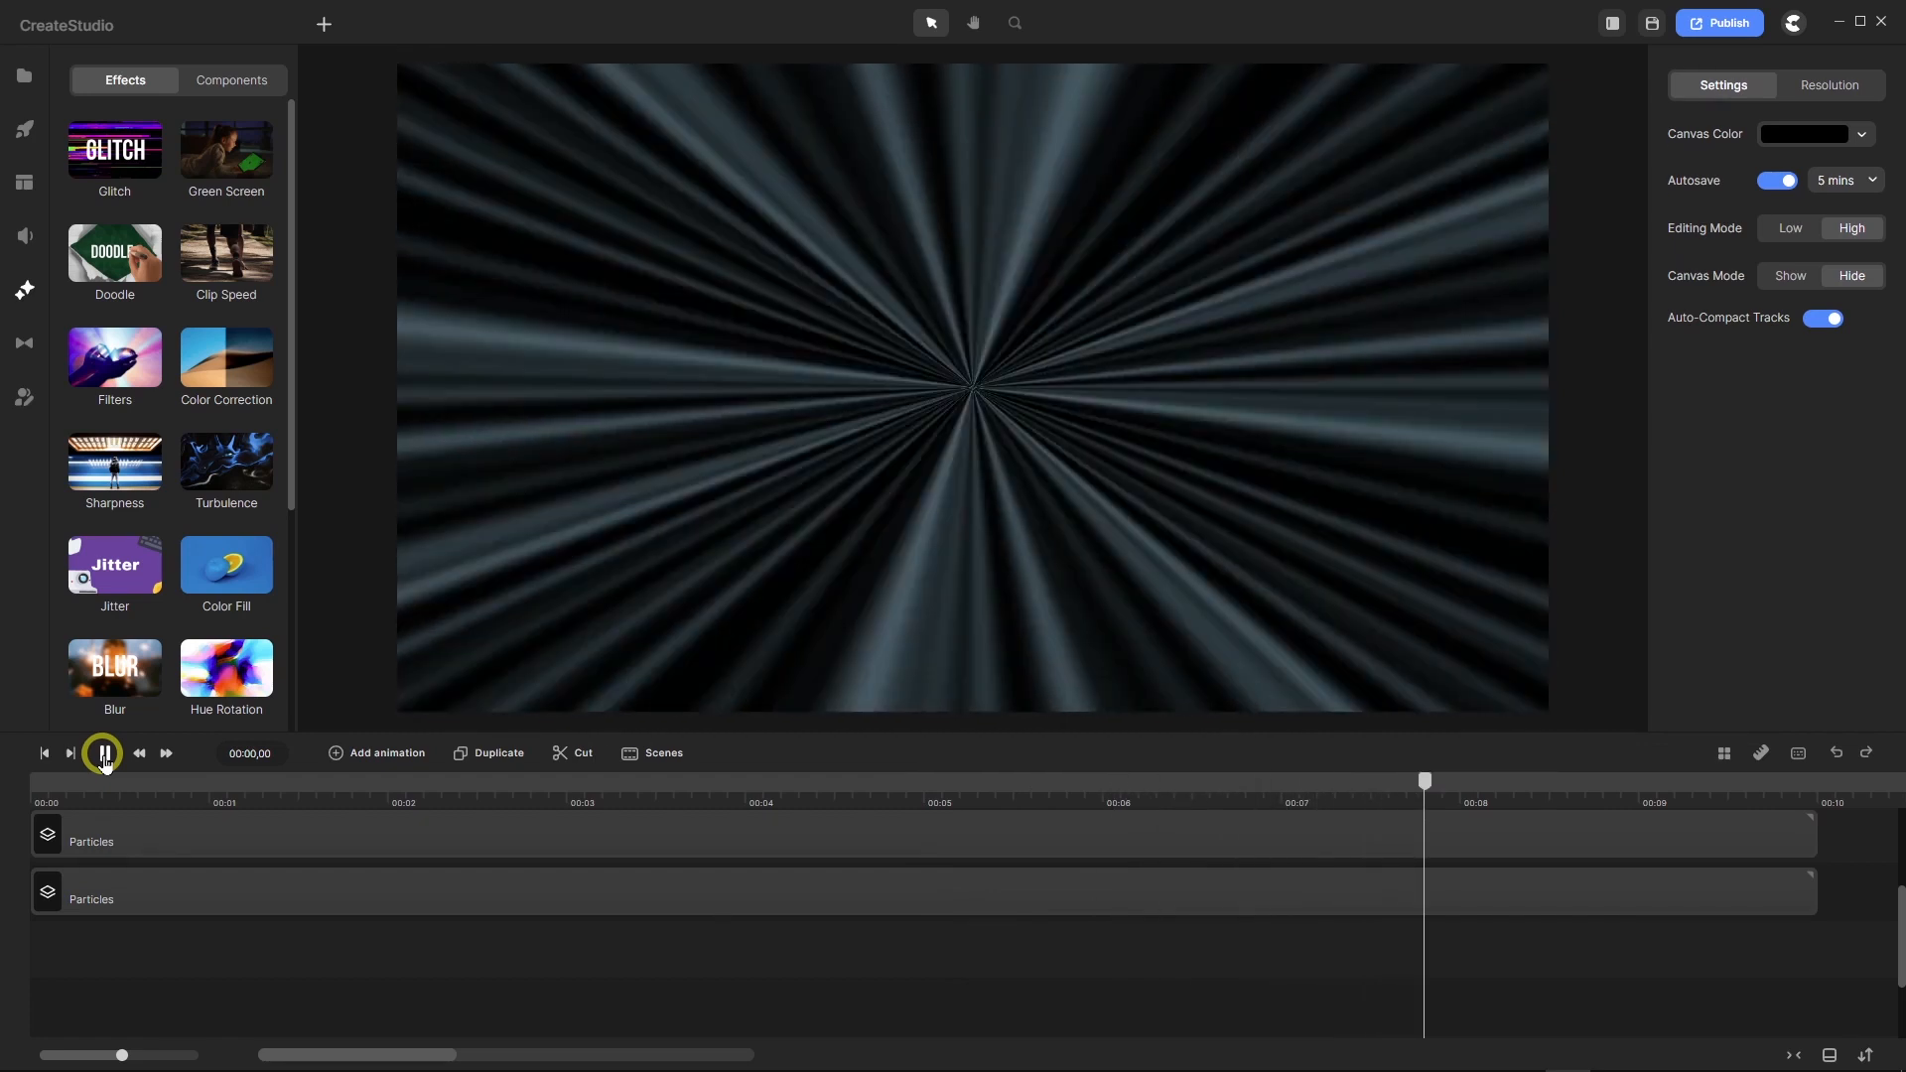
Step: Stop the playback and combine all the Particles groups into a single group
{"action": "left_click", "coordinate": [104, 754]}
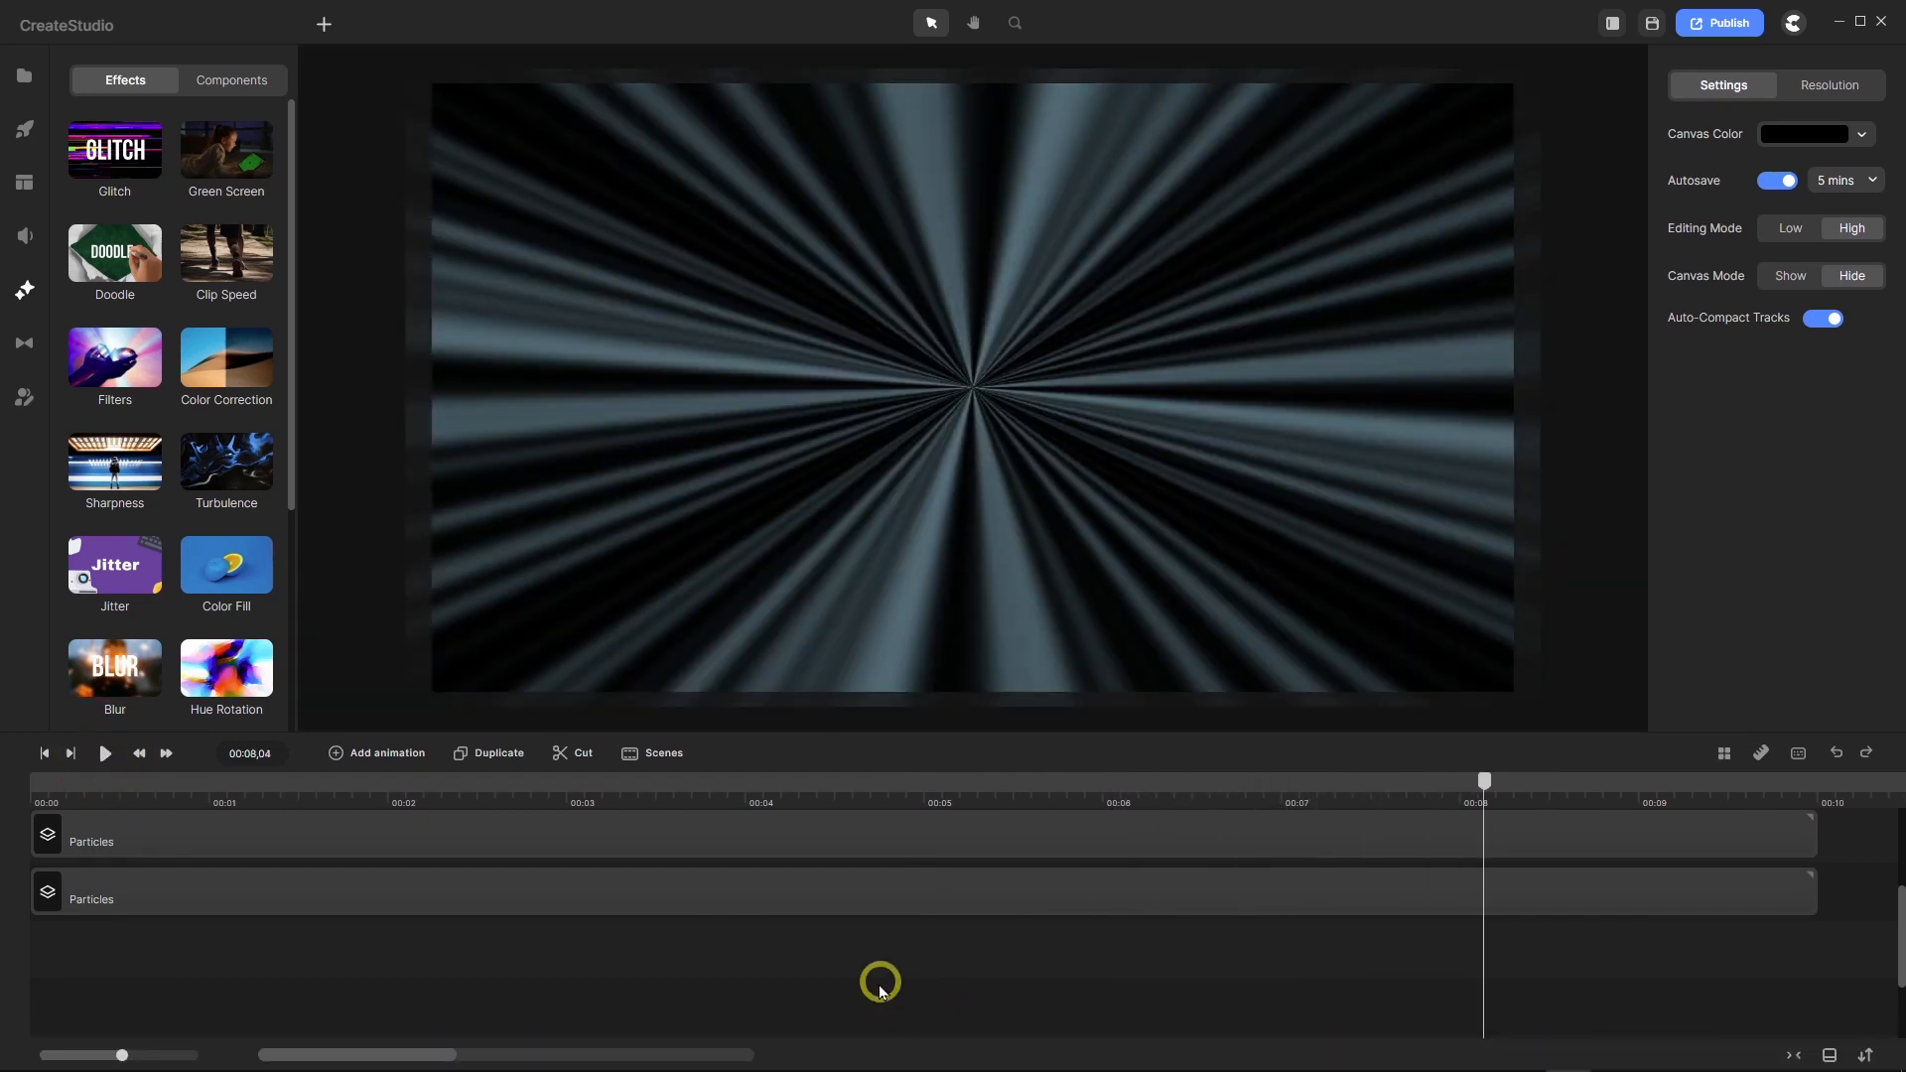
{"action": "scroll", "coordinate": [748, 983], "scroll_direction": "up", "scroll_amount": 2}
{"action": "scroll", "coordinate": [747, 984], "scroll_direction": "down", "scroll_amount": 1}
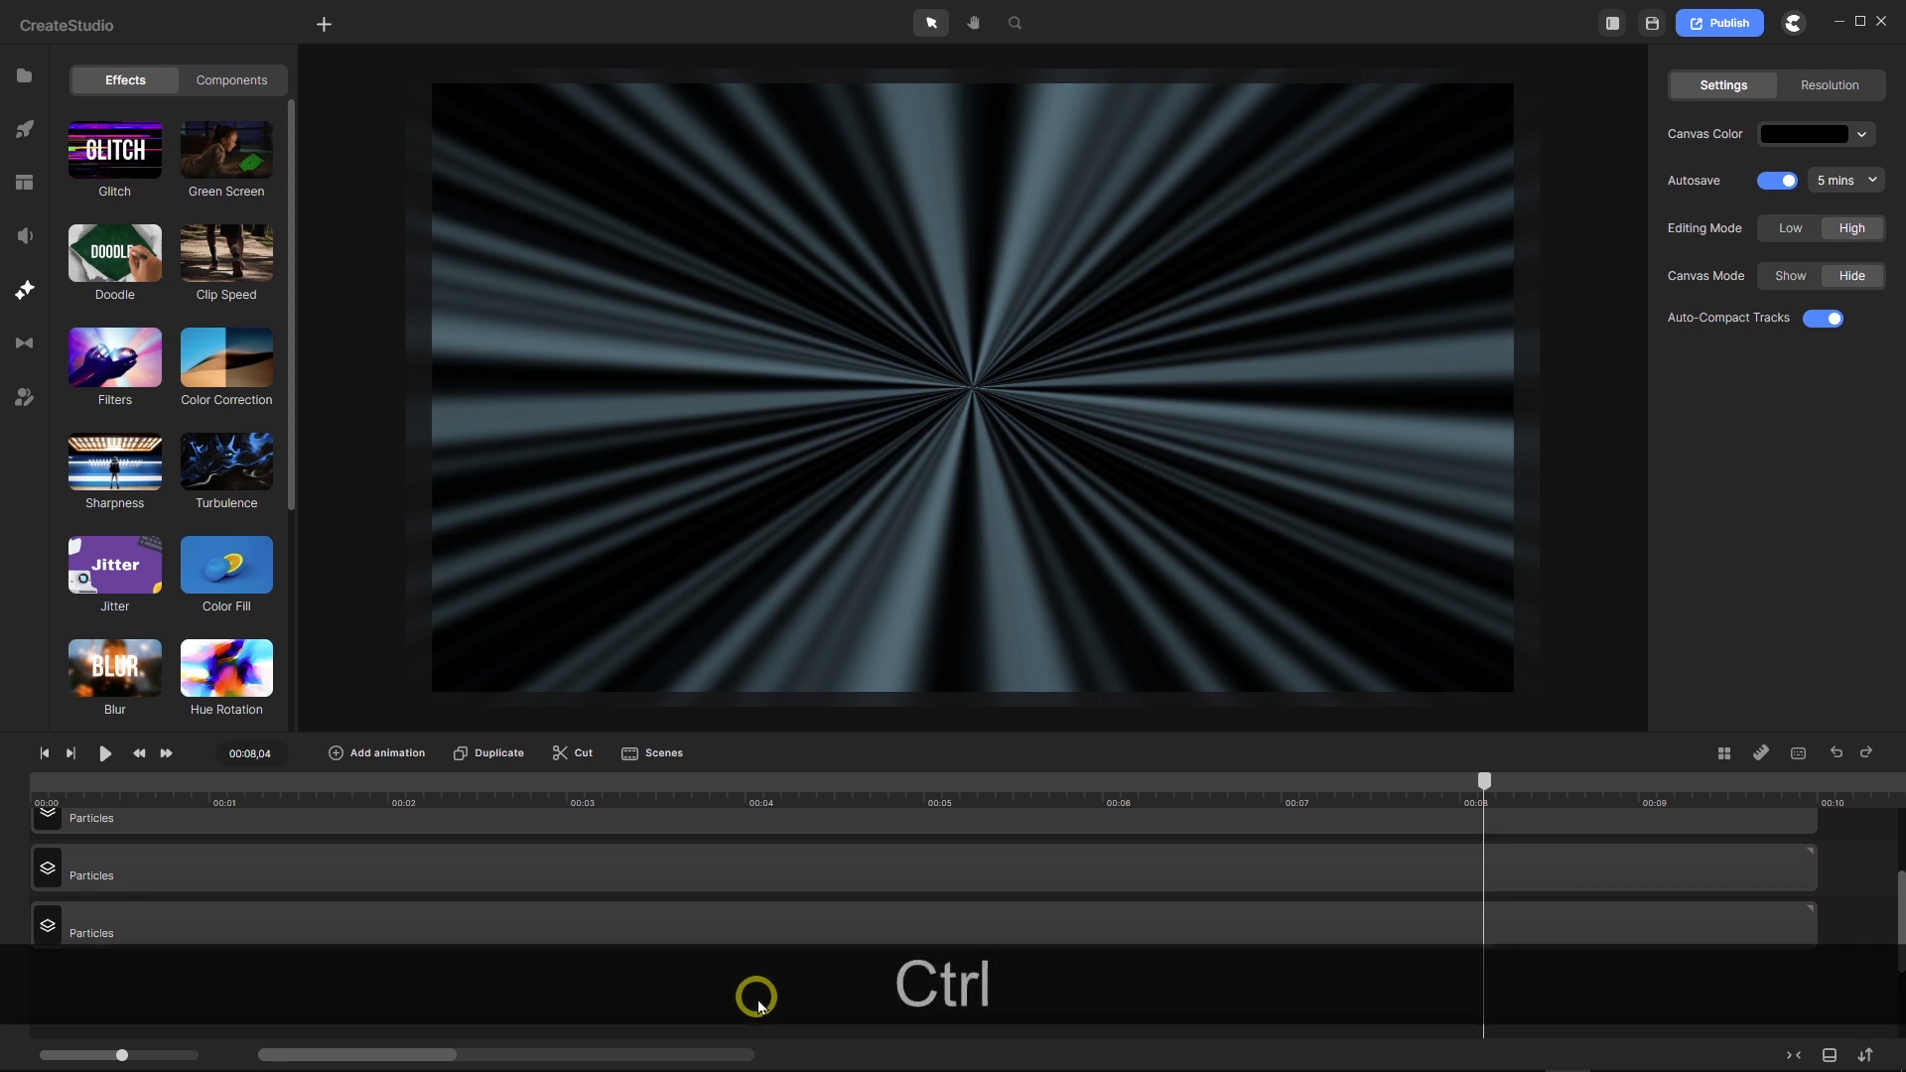
{"action": "key", "text": "ctrl+a"}
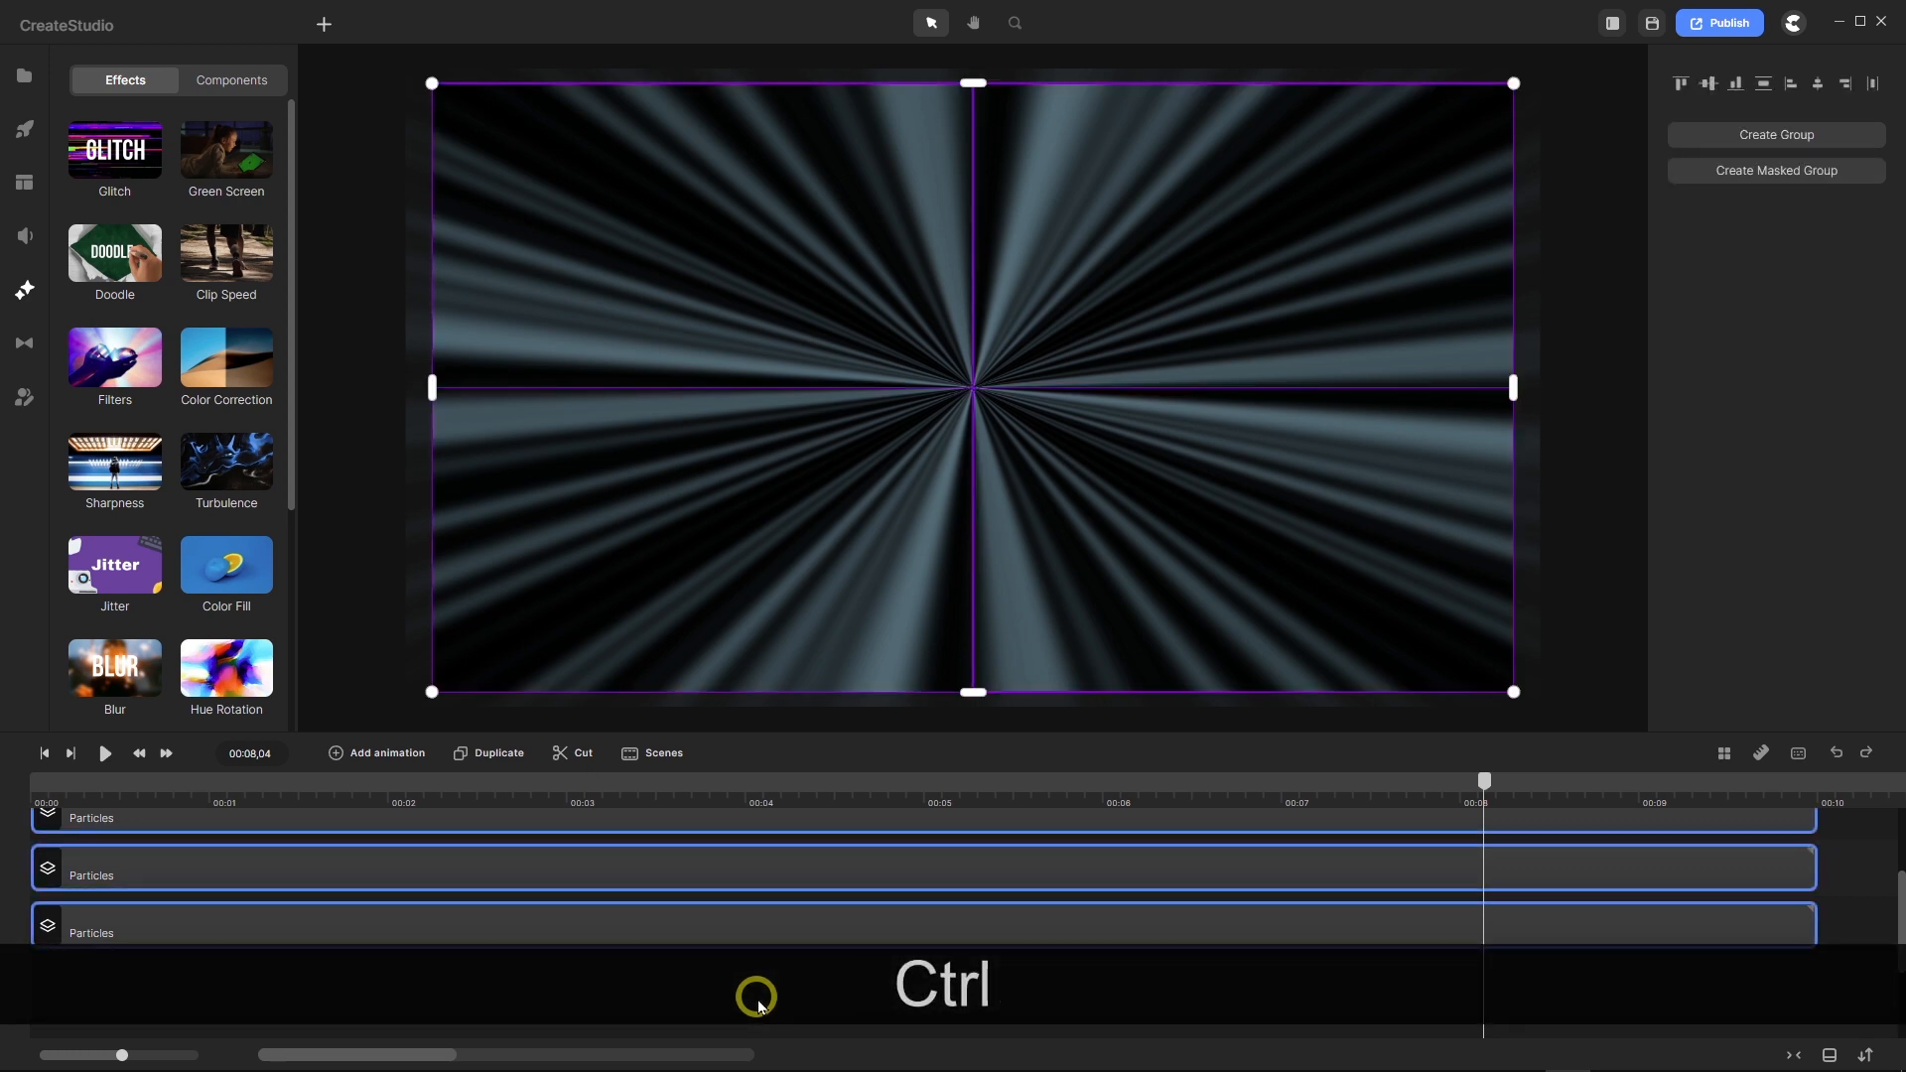
{"action": "key", "text": "ctrl+g"}
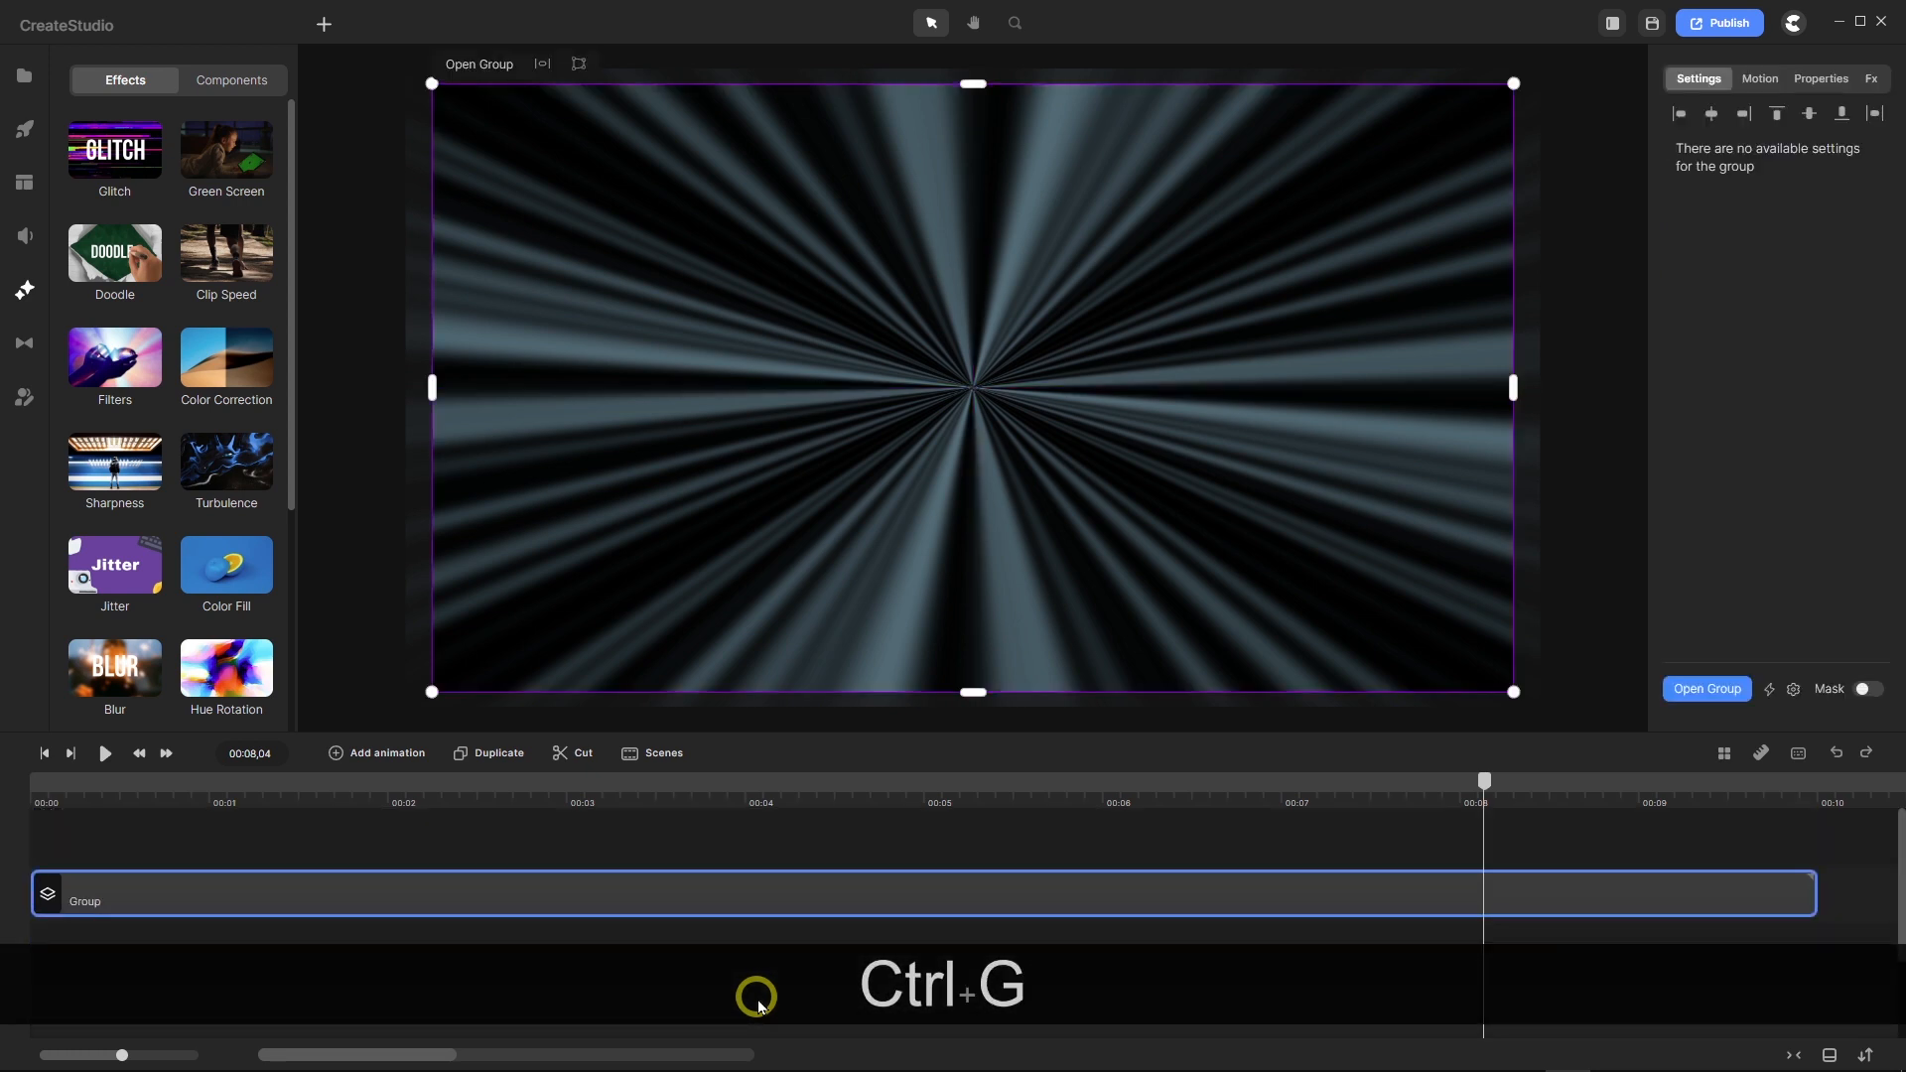
Step: Rename the new group on the timeline to Light Speed
{"action": "right_click", "coordinate": [111, 897]}
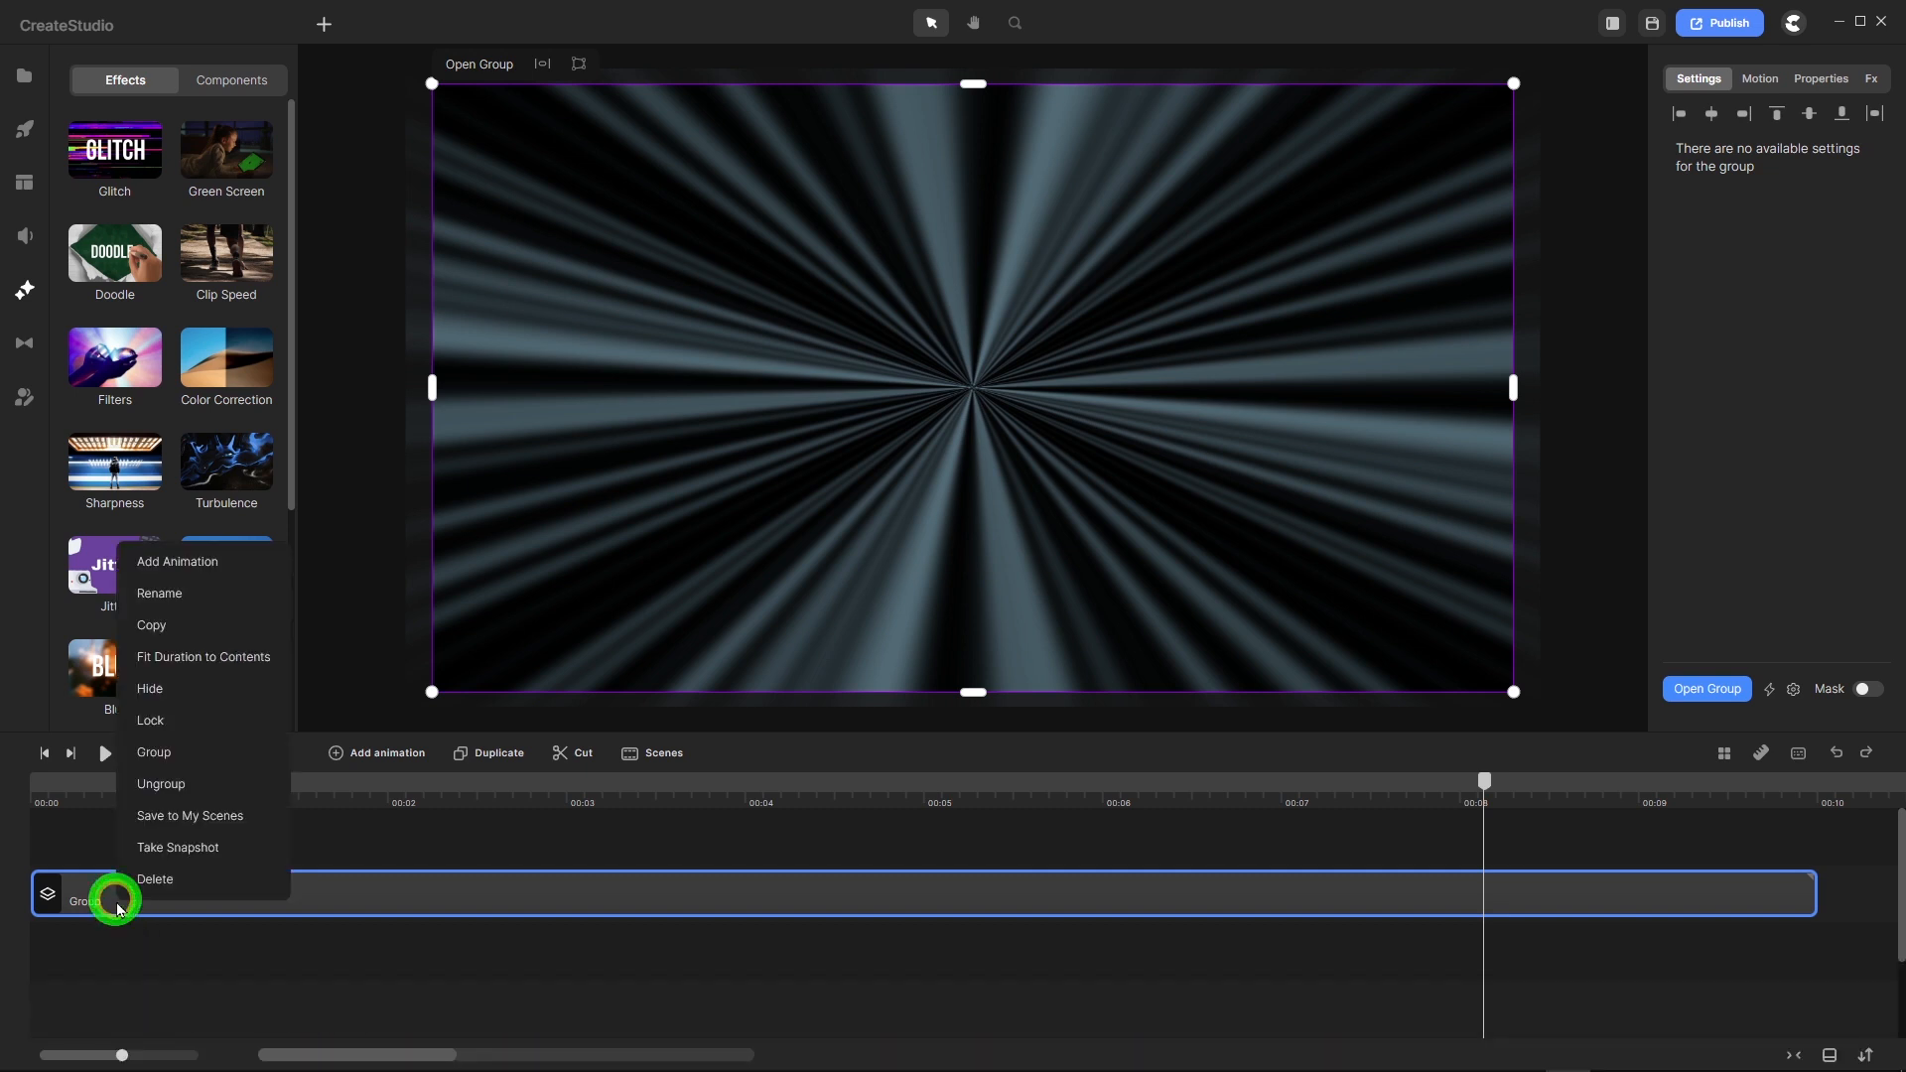
{"action": "left_click", "coordinate": [194, 595]}
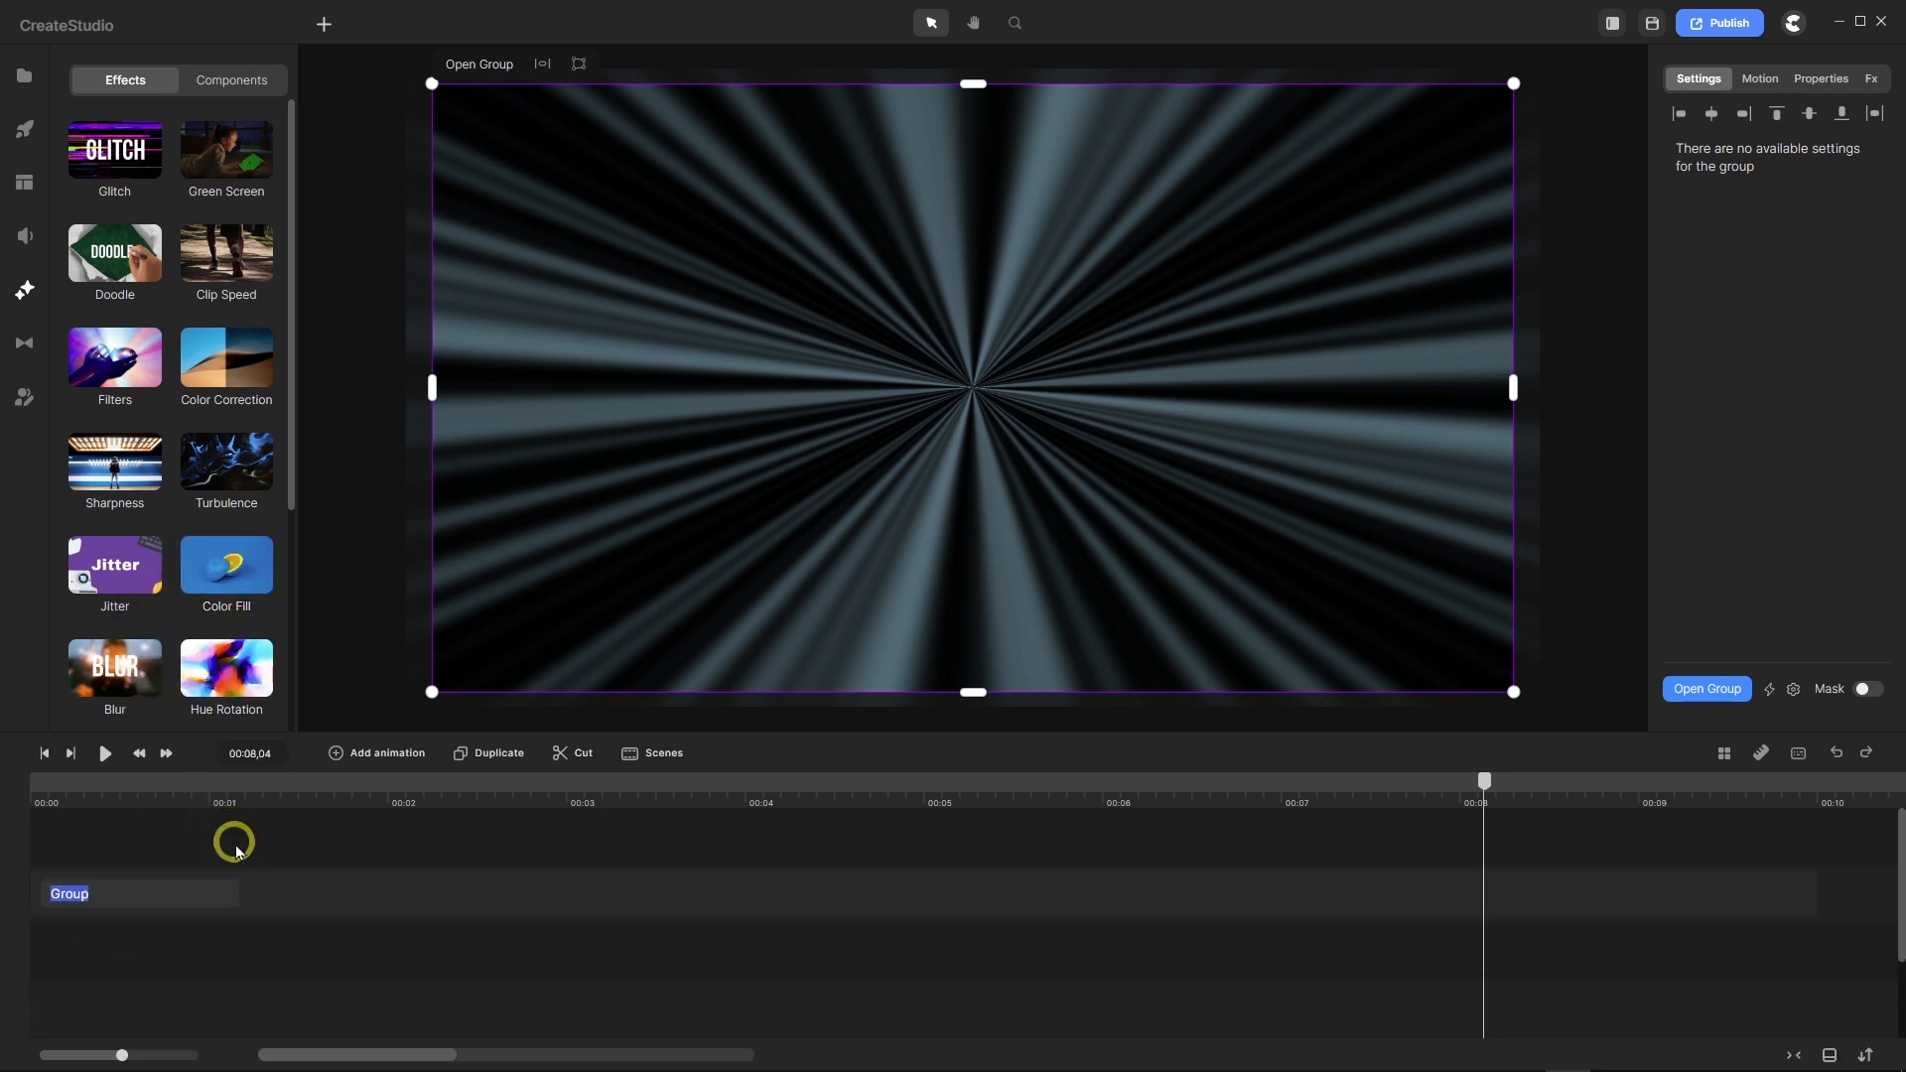
{"action": "type", "text": "Li"}
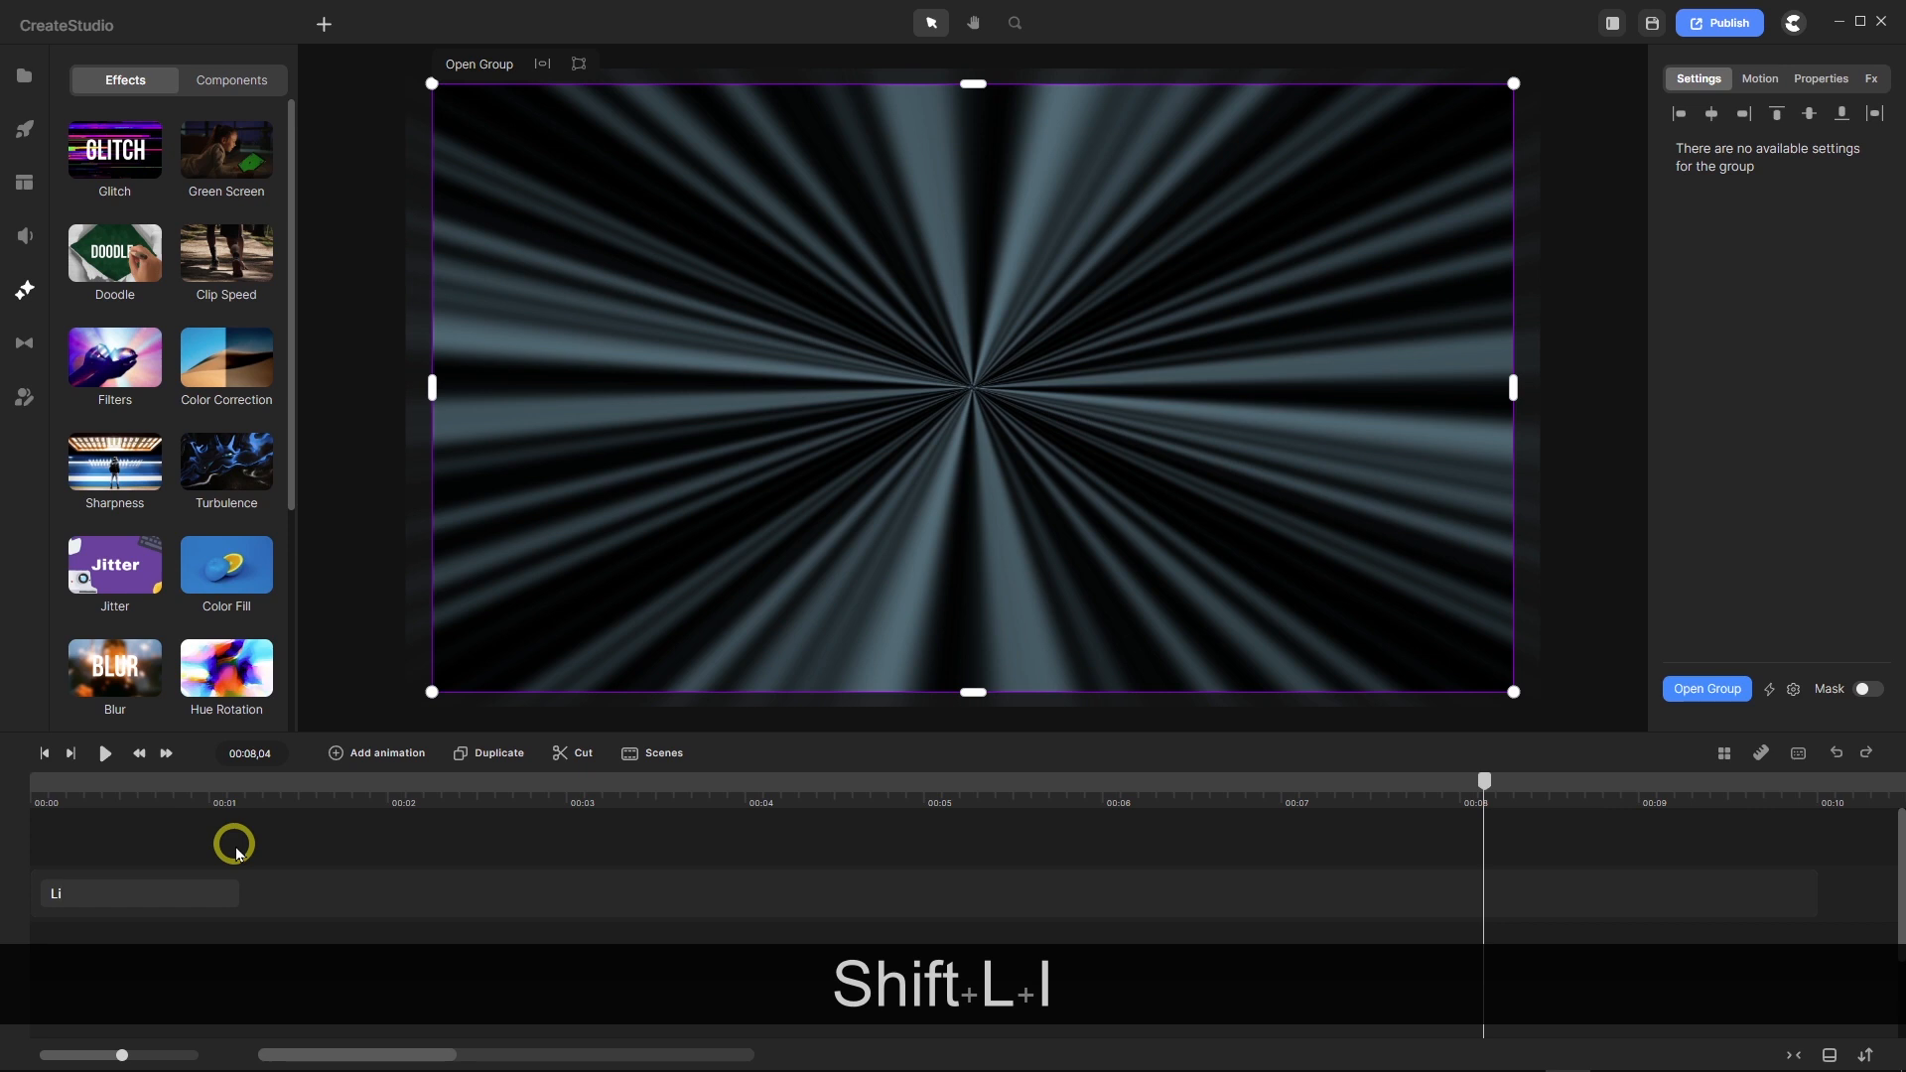
{"action": "type", "text": "ght Spe"}
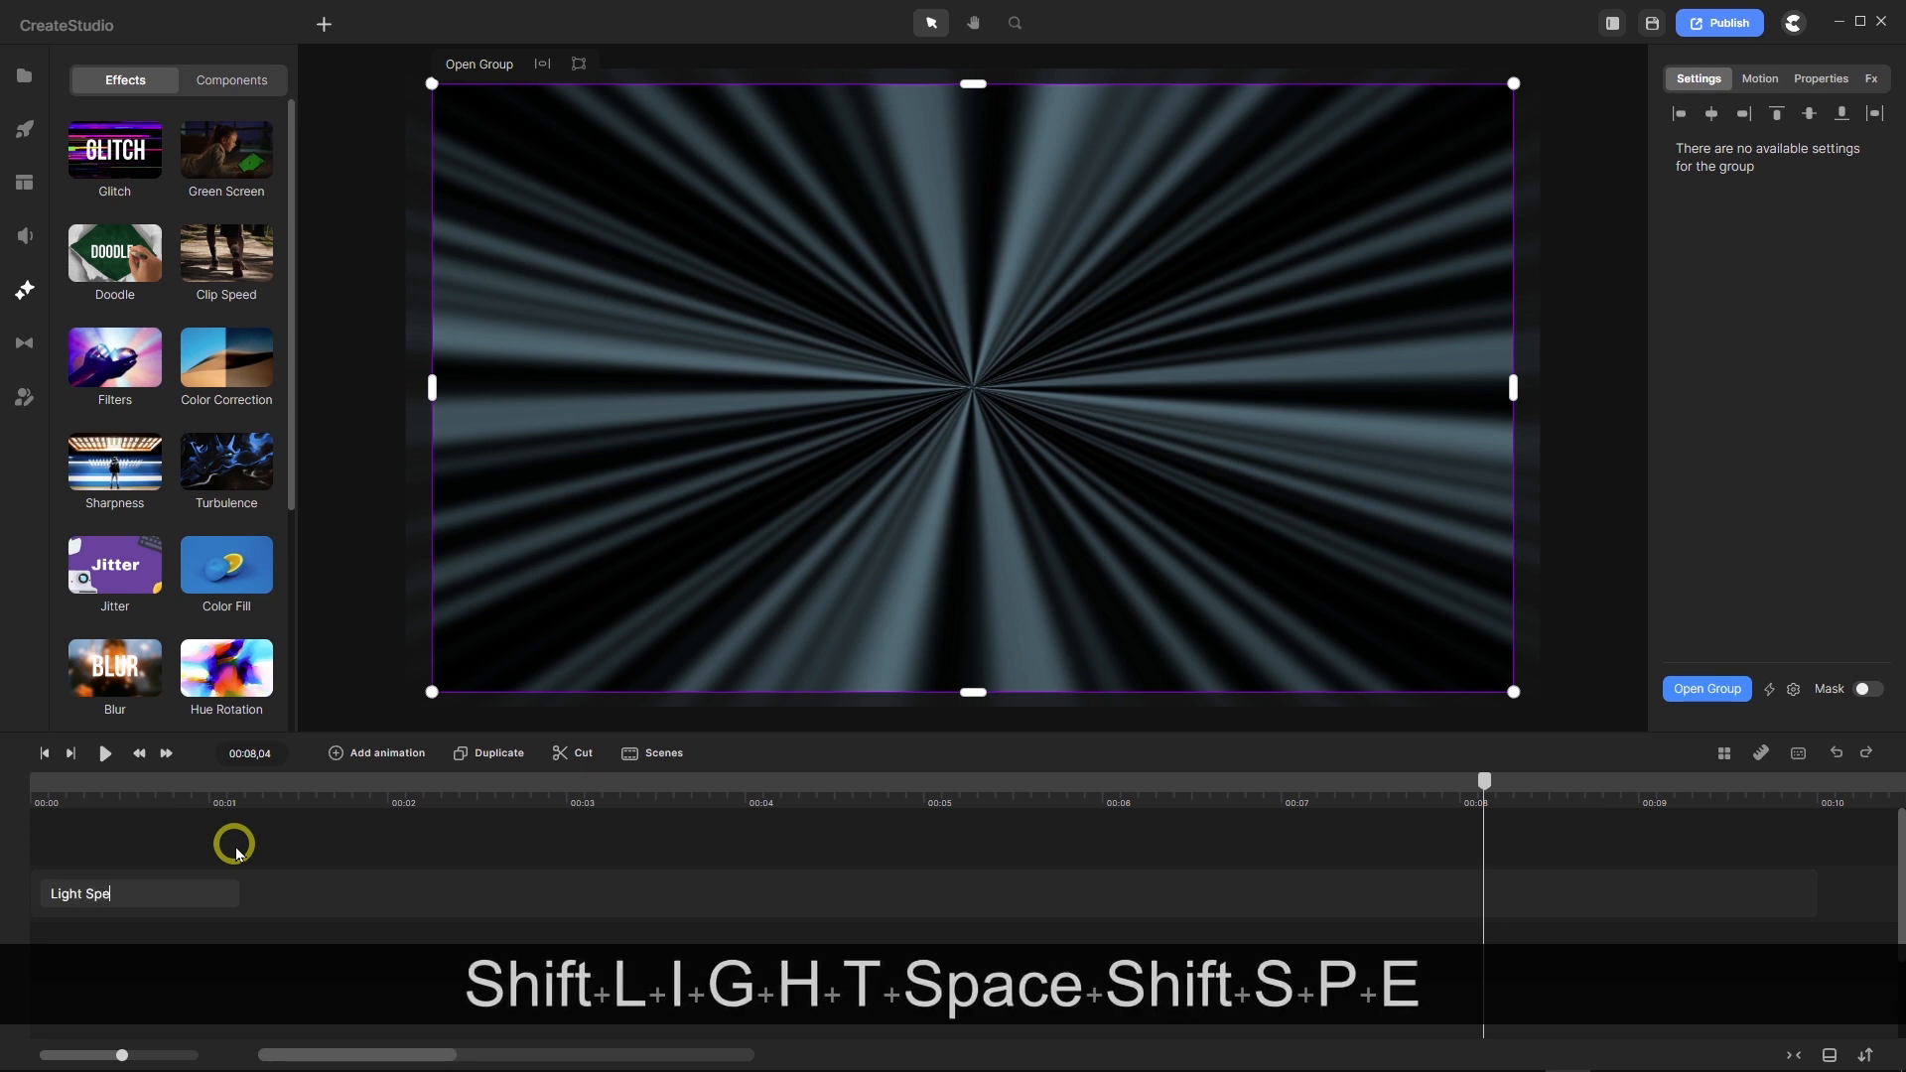
{"action": "type", "text": "ed"}
{"action": "key", "text": "Return"}
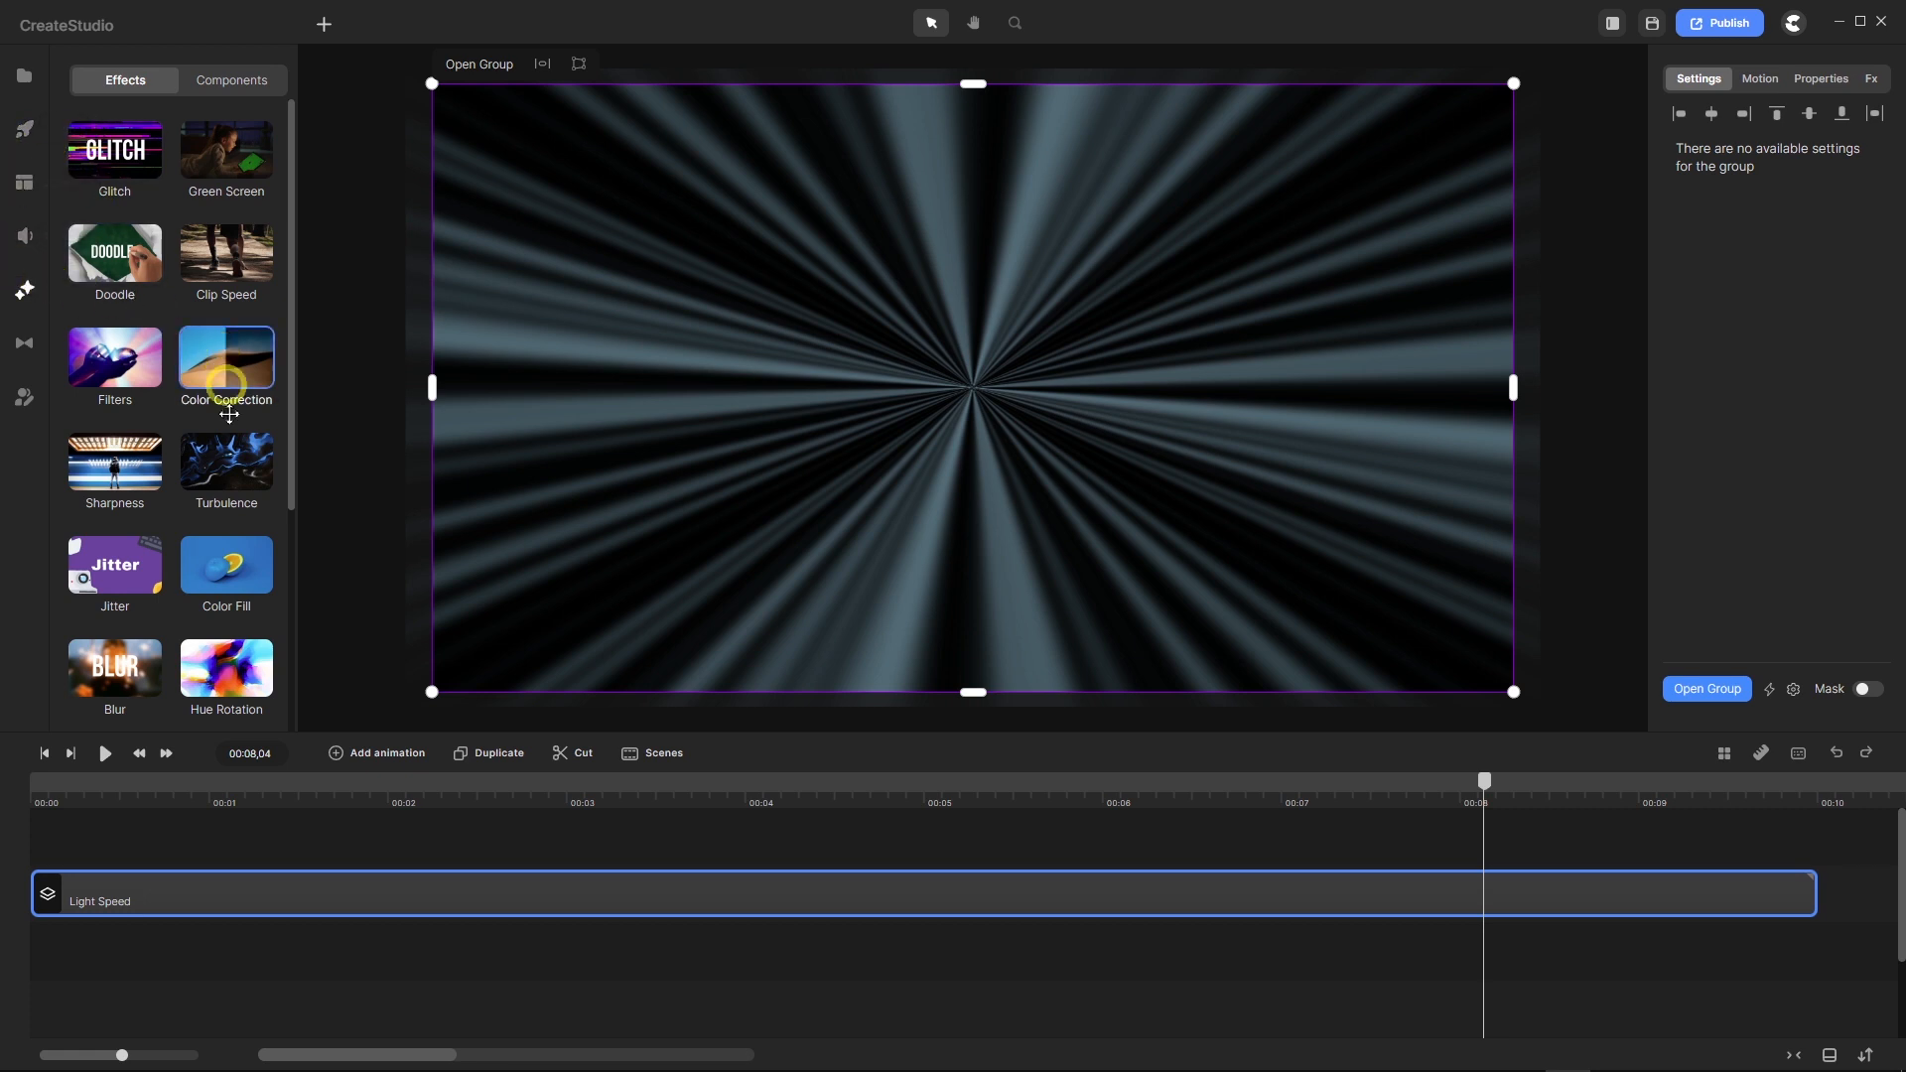
Step: Apply the Color Correction effect to the Light Speed group with brightness 100% and saturation 80%
{"action": "left_click_drag", "start_coordinate": [229, 414], "coordinate": [157, 881]}
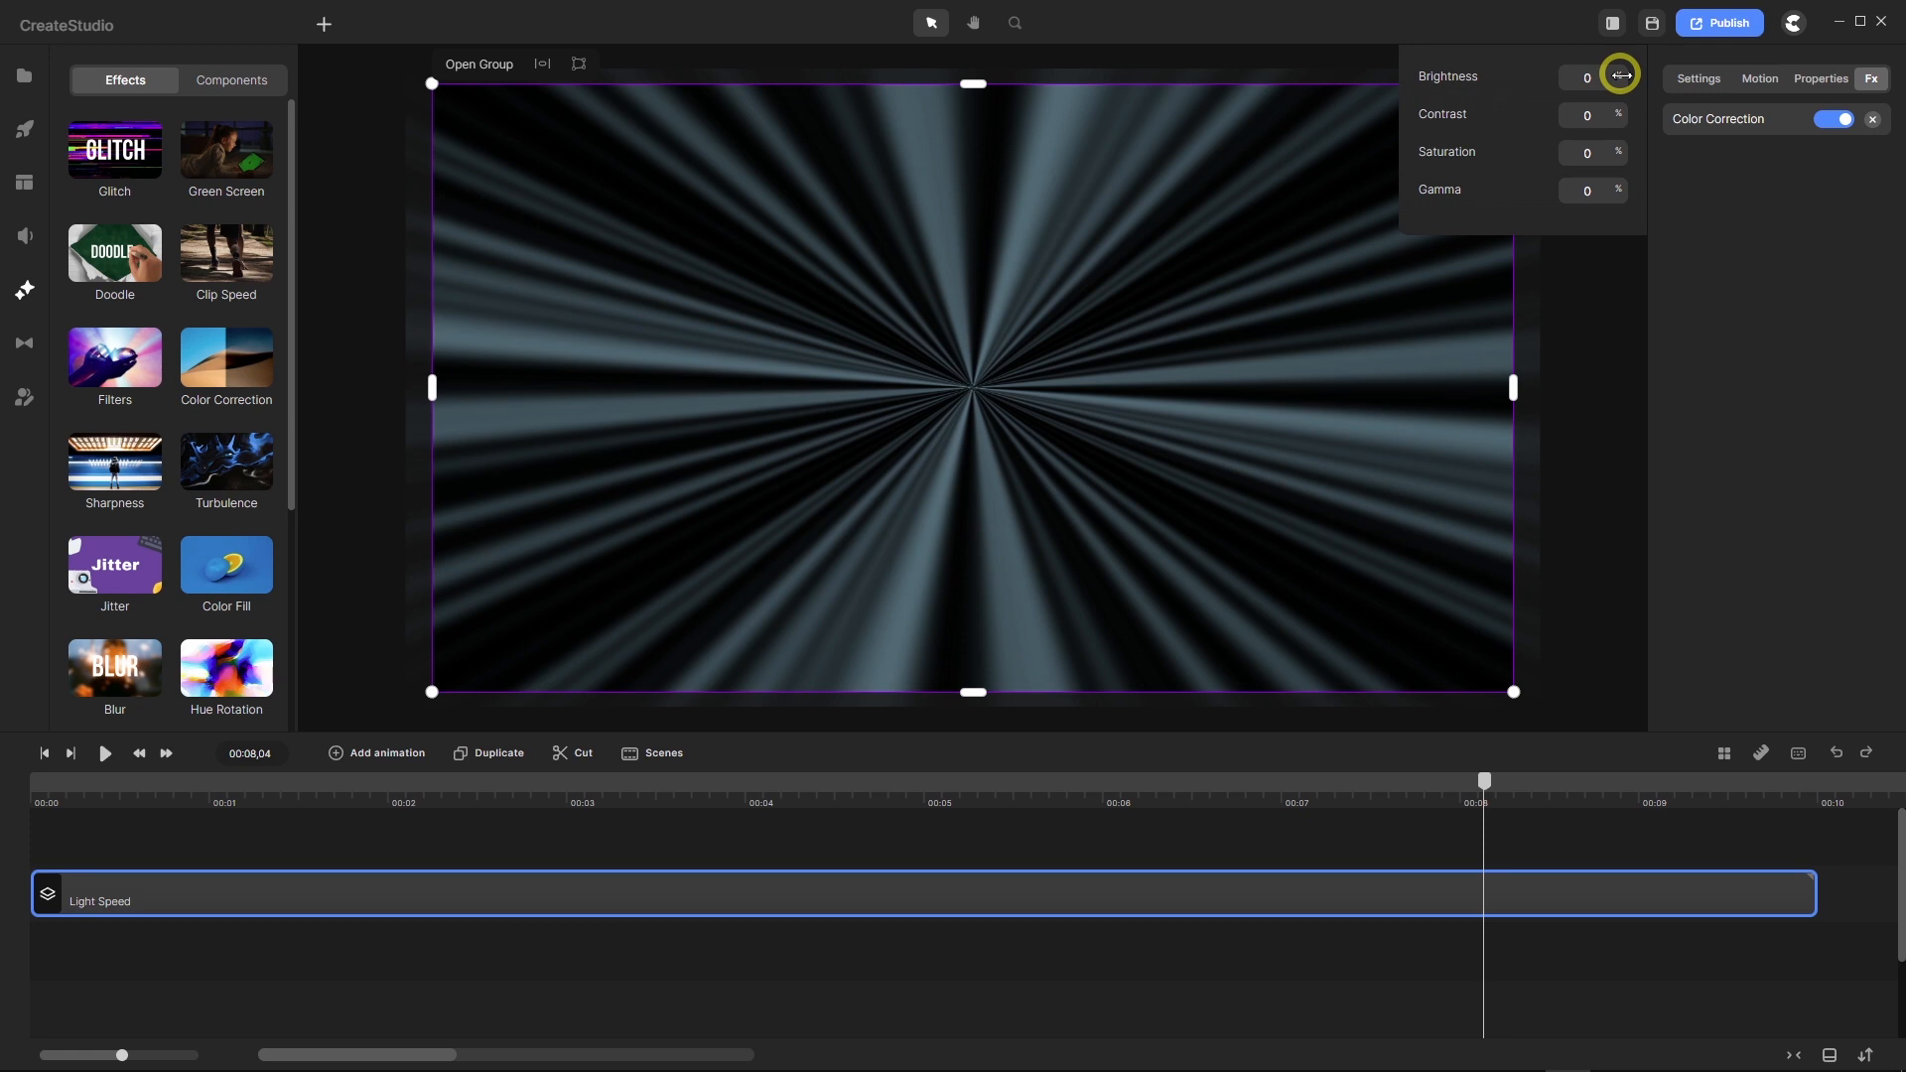
{"action": "left_click_drag", "start_coordinate": [1621, 75], "coordinate": [1712, 80]}
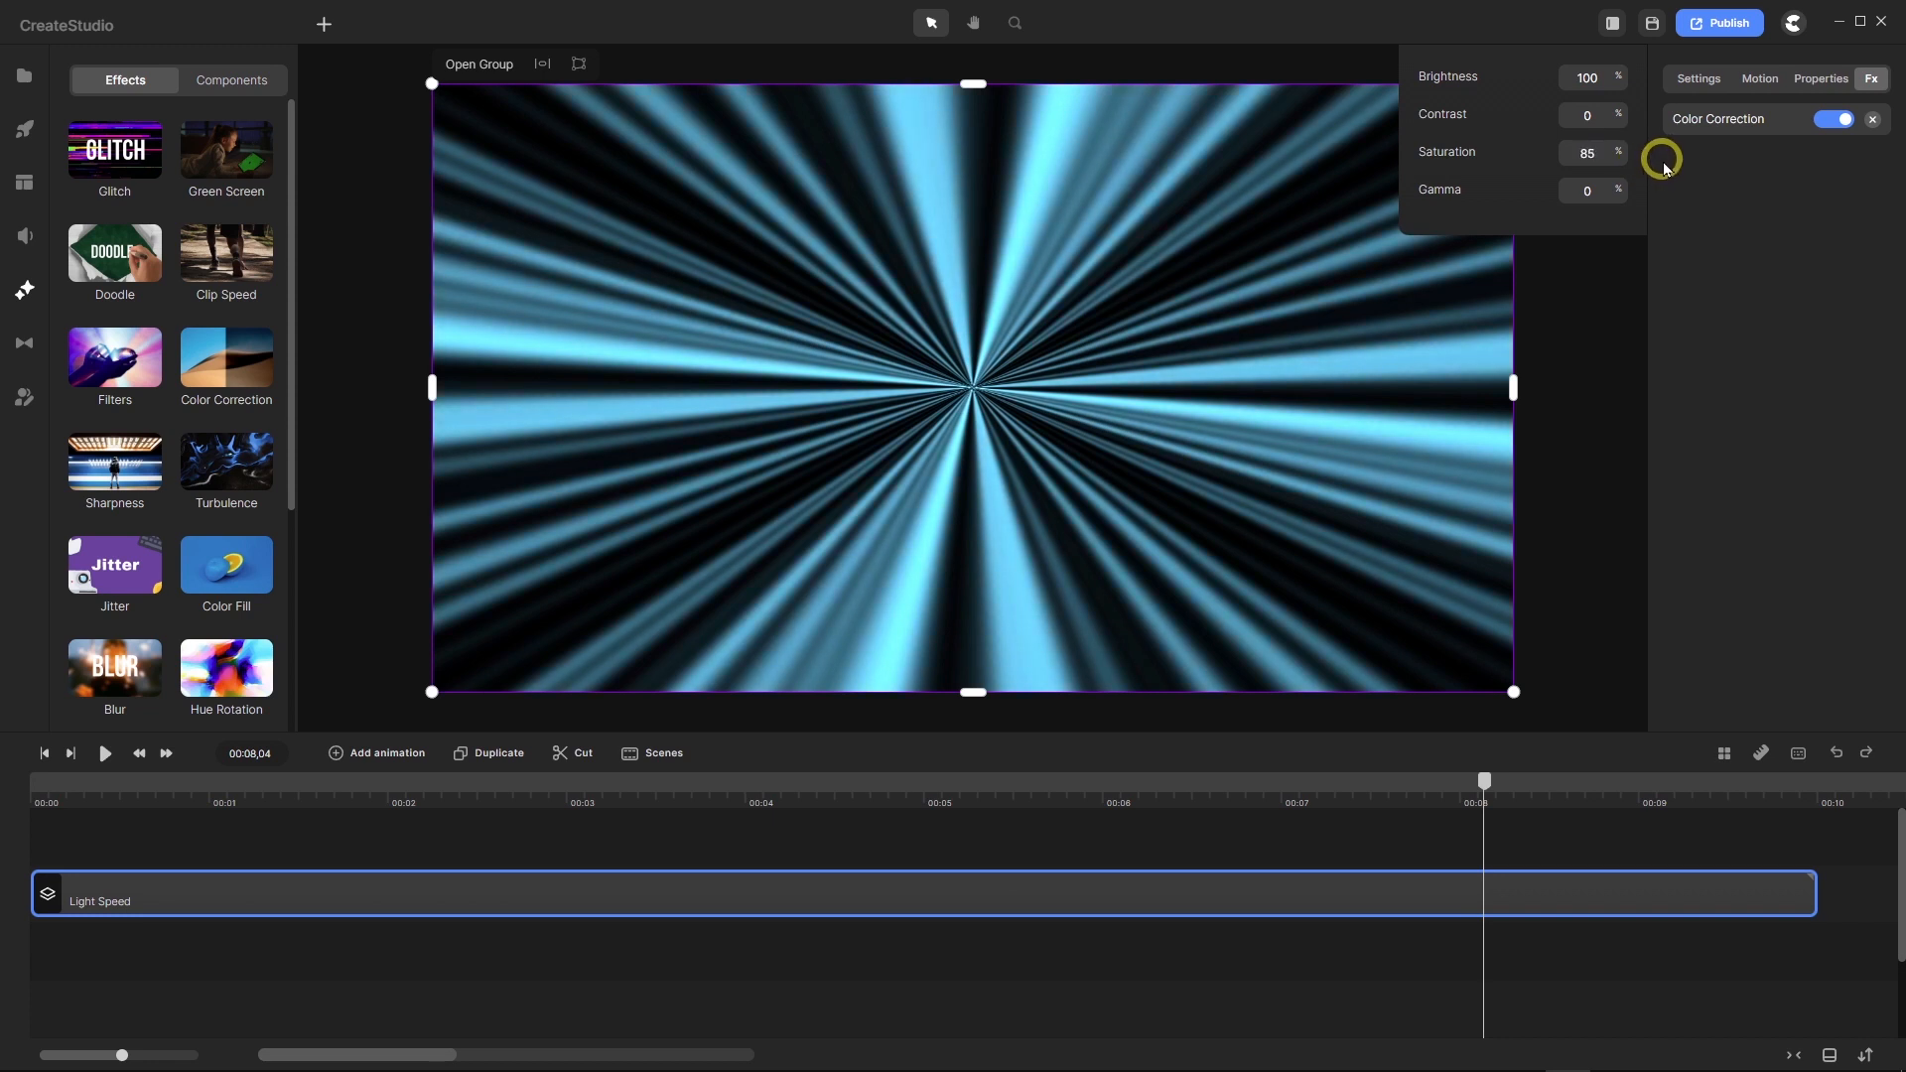
{"action": "left_click_drag", "start_coordinate": [1601, 157], "coordinate": [1563, 157]}
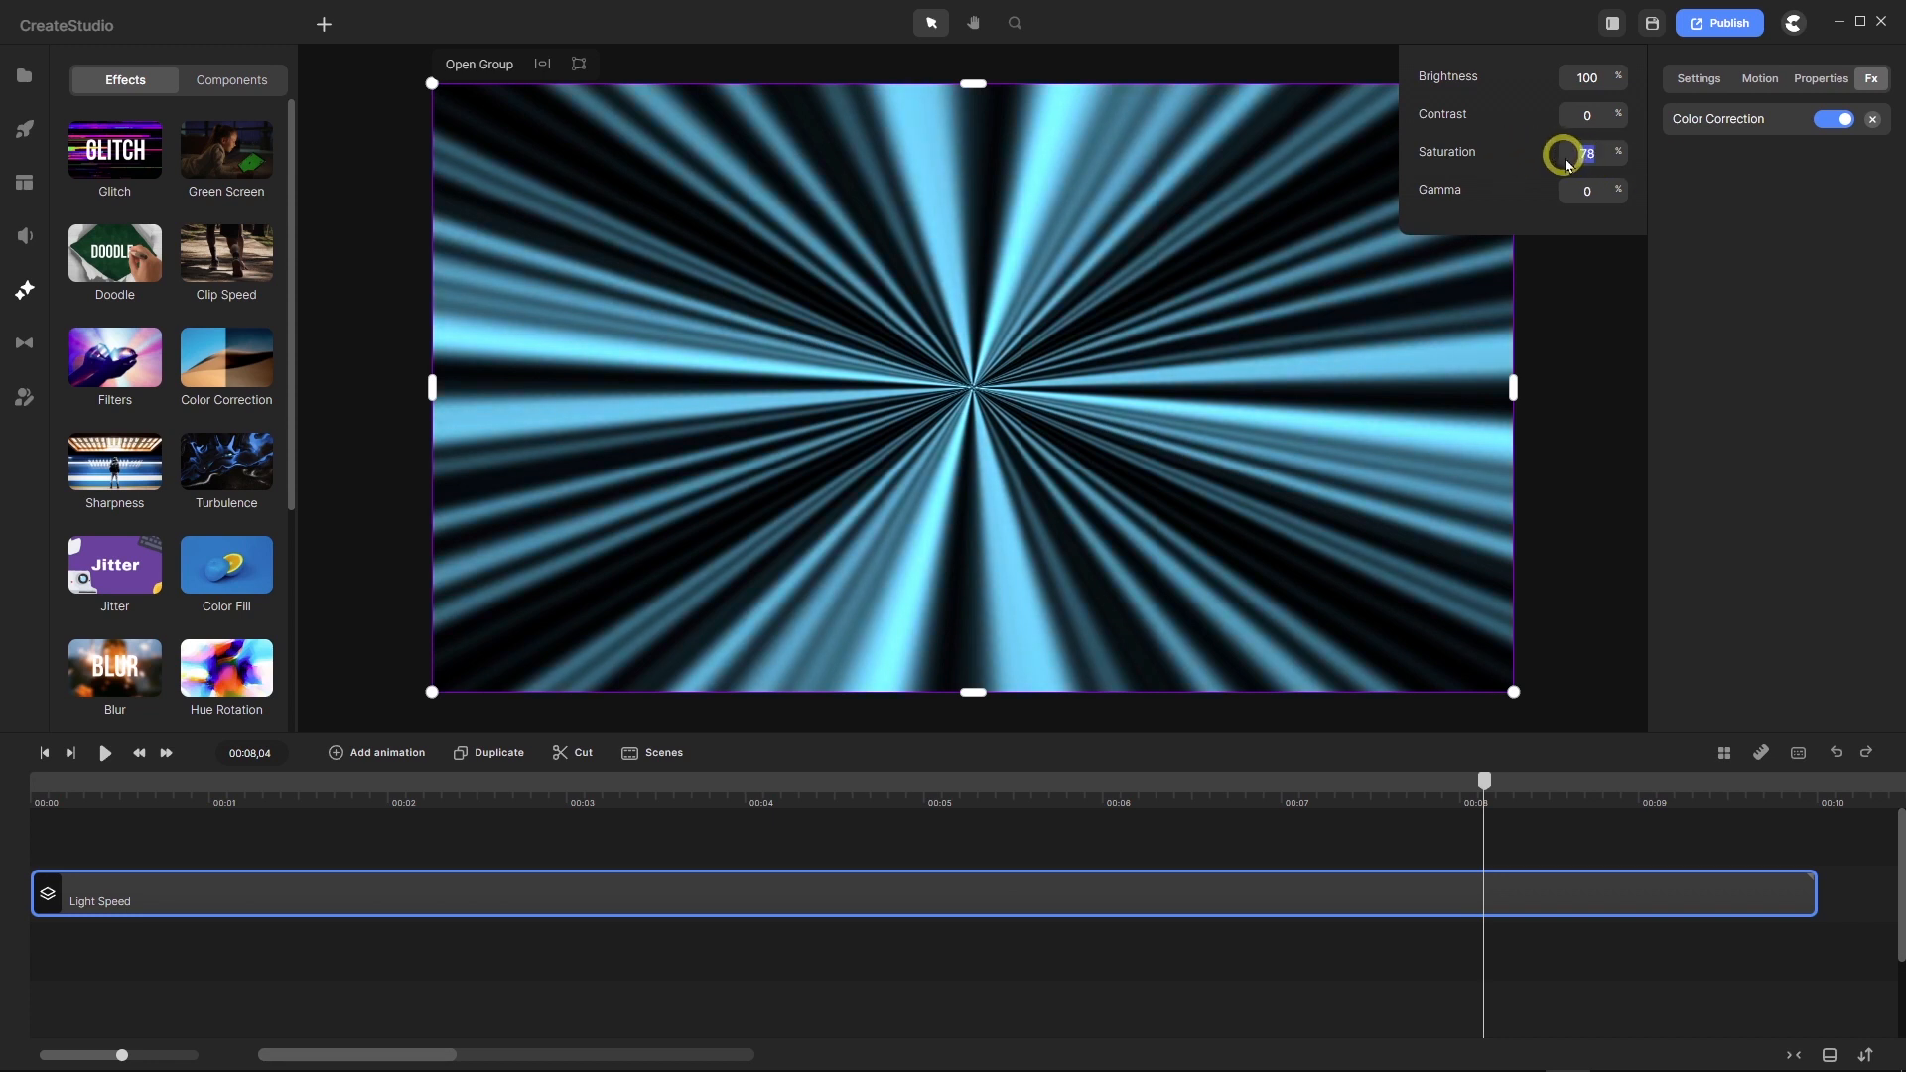
{"action": "type", "text": "80"}
{"action": "key", "text": "Return"}
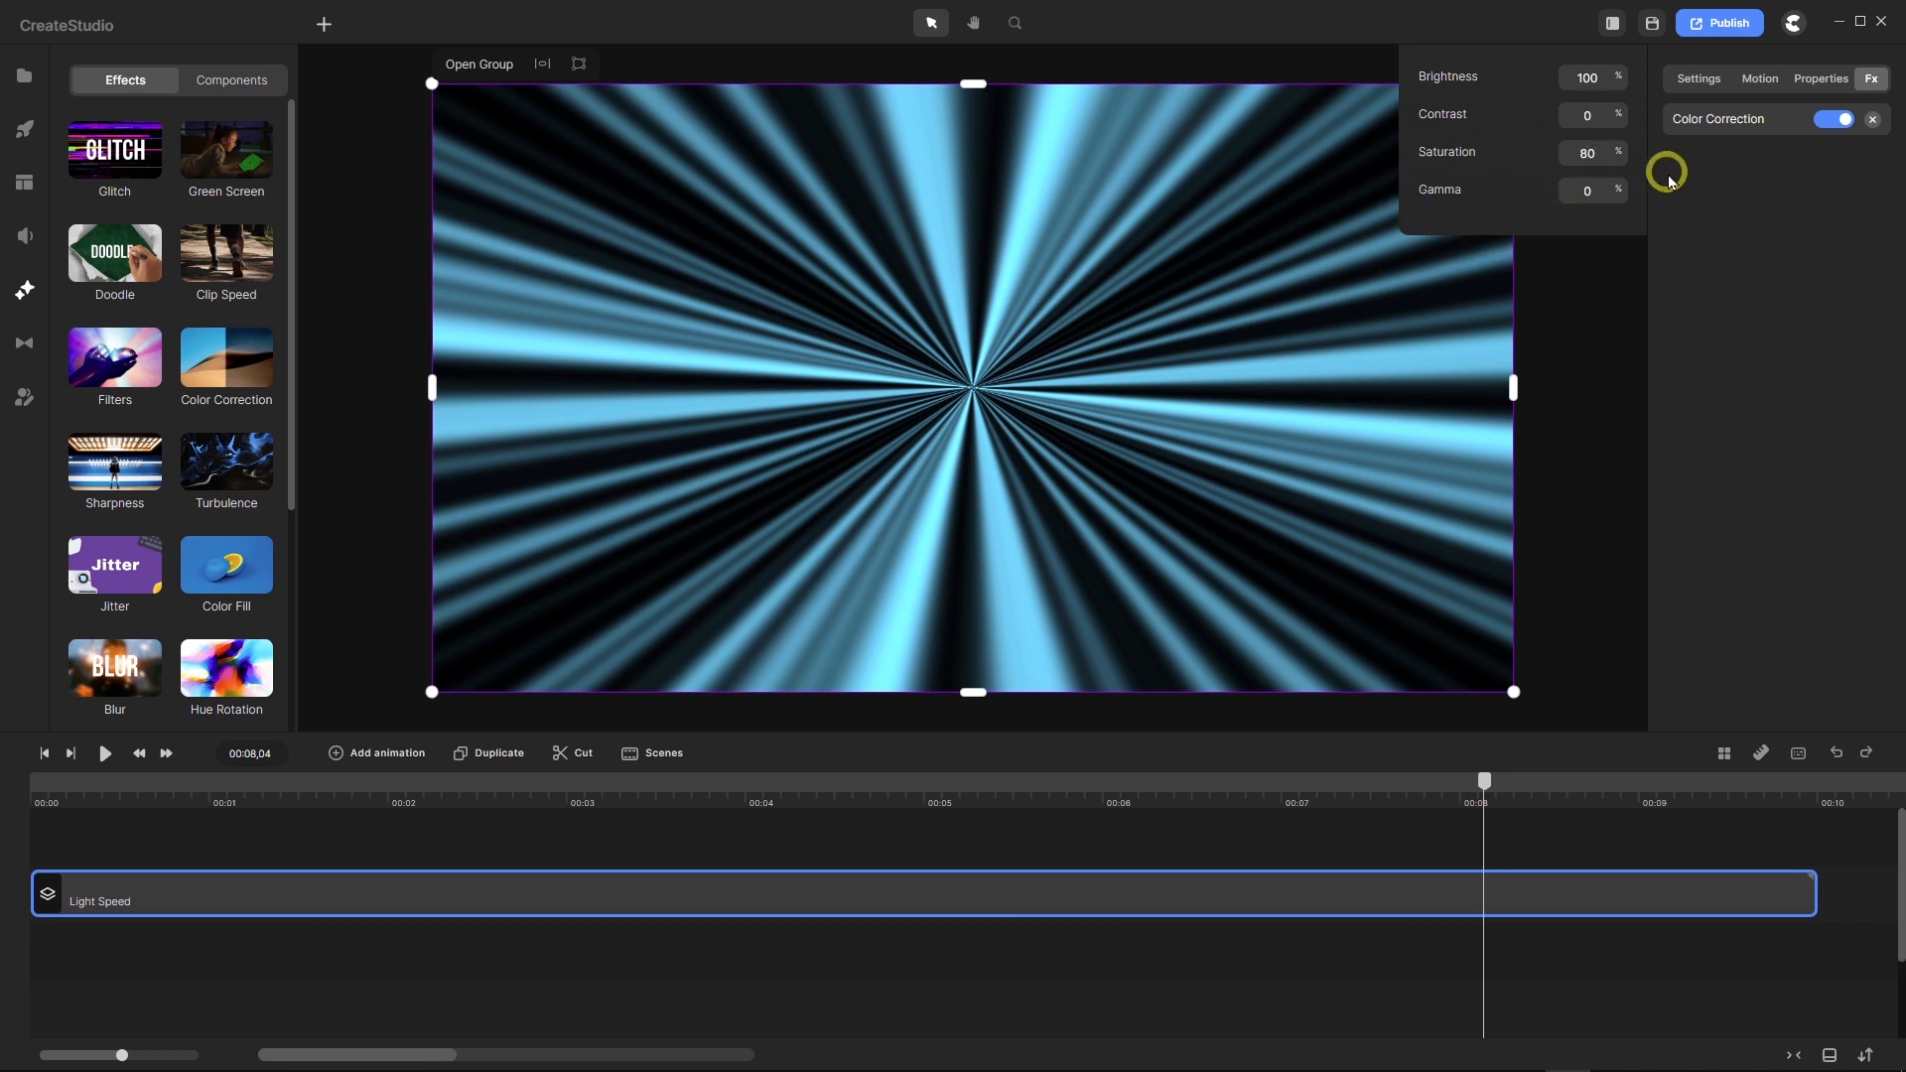
Step: Try different contrast and gamma values in the group's Color Correction, and reset both to 0%
{"action": "mouse_move", "coordinate": [1621, 112]}
{"action": "left_mouse_down"}
{"action": "mouse_move", "coordinate": [1587, 100]}
{"action": "mouse_move", "coordinate": [1635, 117]}
{"action": "left_mouse_up"}
{"action": "left_click", "coordinate": [1604, 111]}
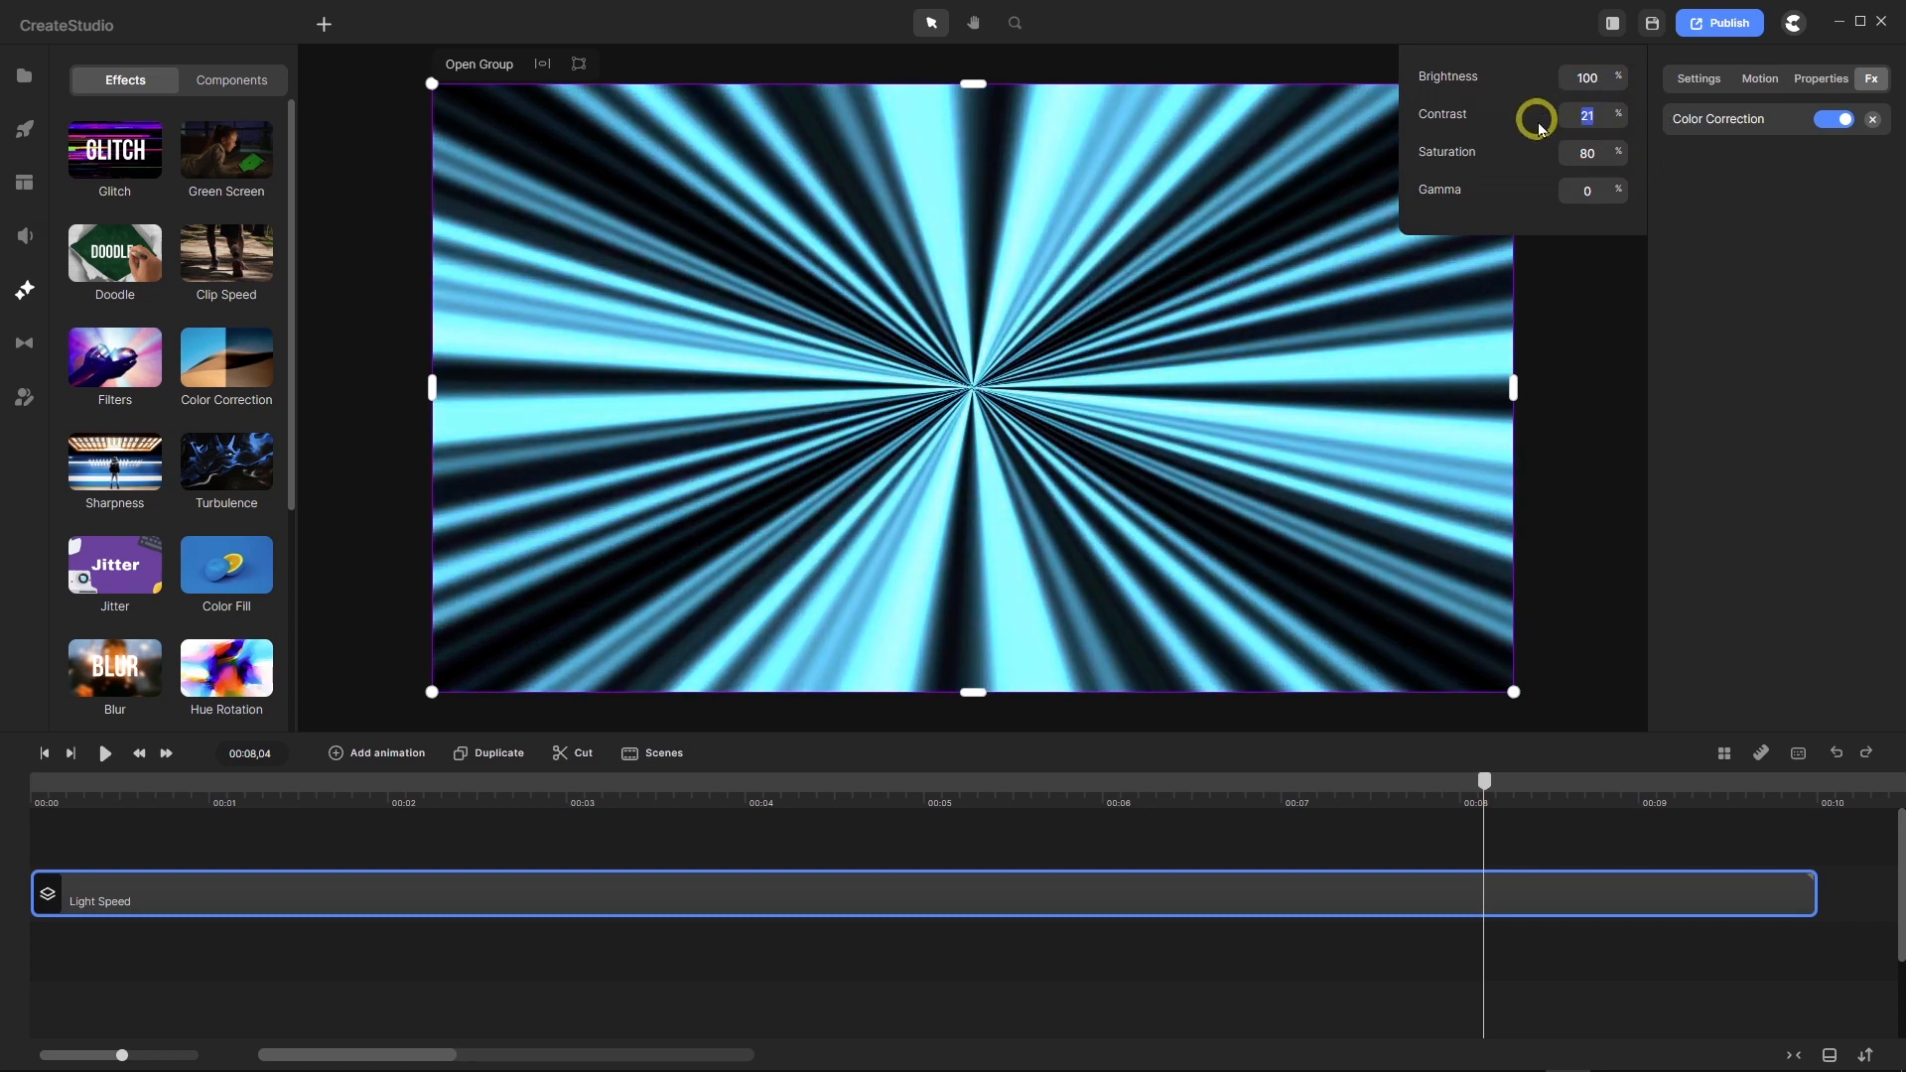
{"action": "type", "text": "0"}
{"action": "key", "text": "Return"}
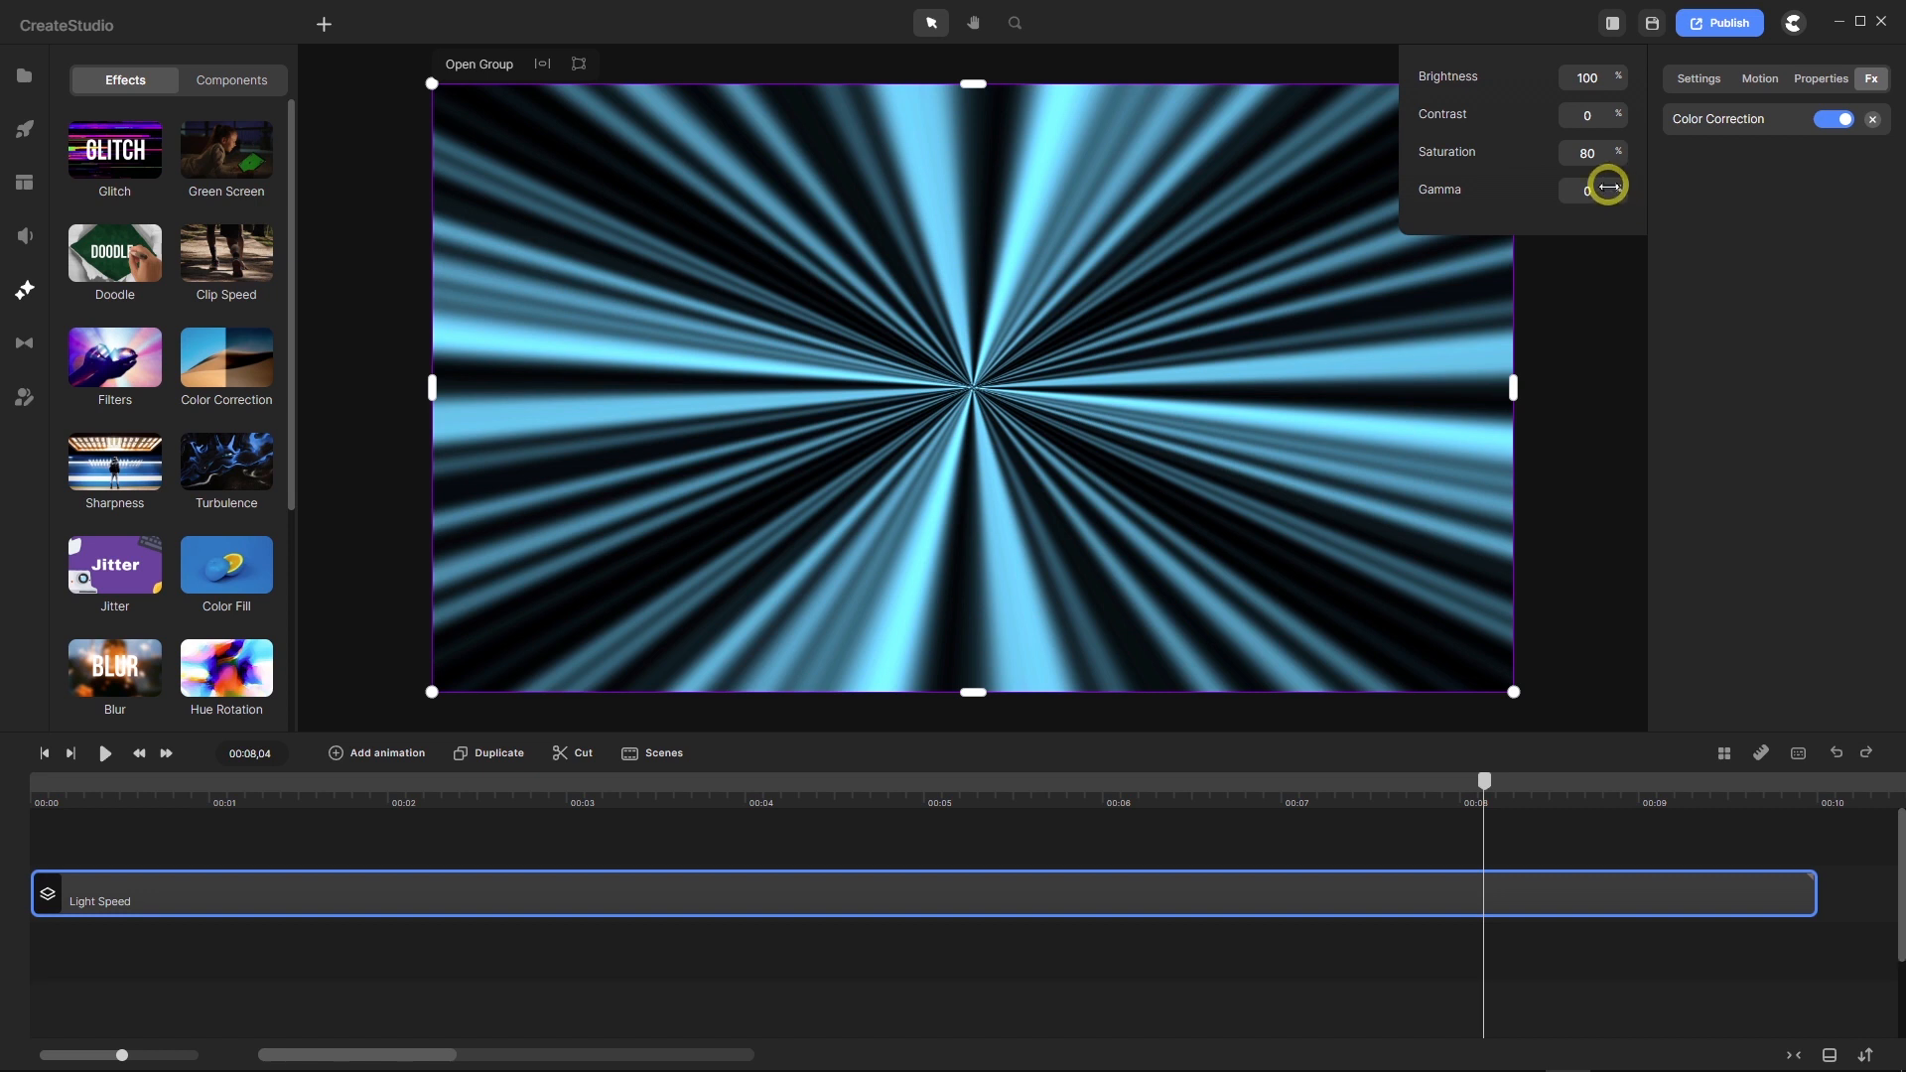
{"action": "left_click_drag", "start_coordinate": [1608, 187], "coordinate": [1557, 202]}
{"action": "type", "text": "0"}
{"action": "key", "text": "Return"}
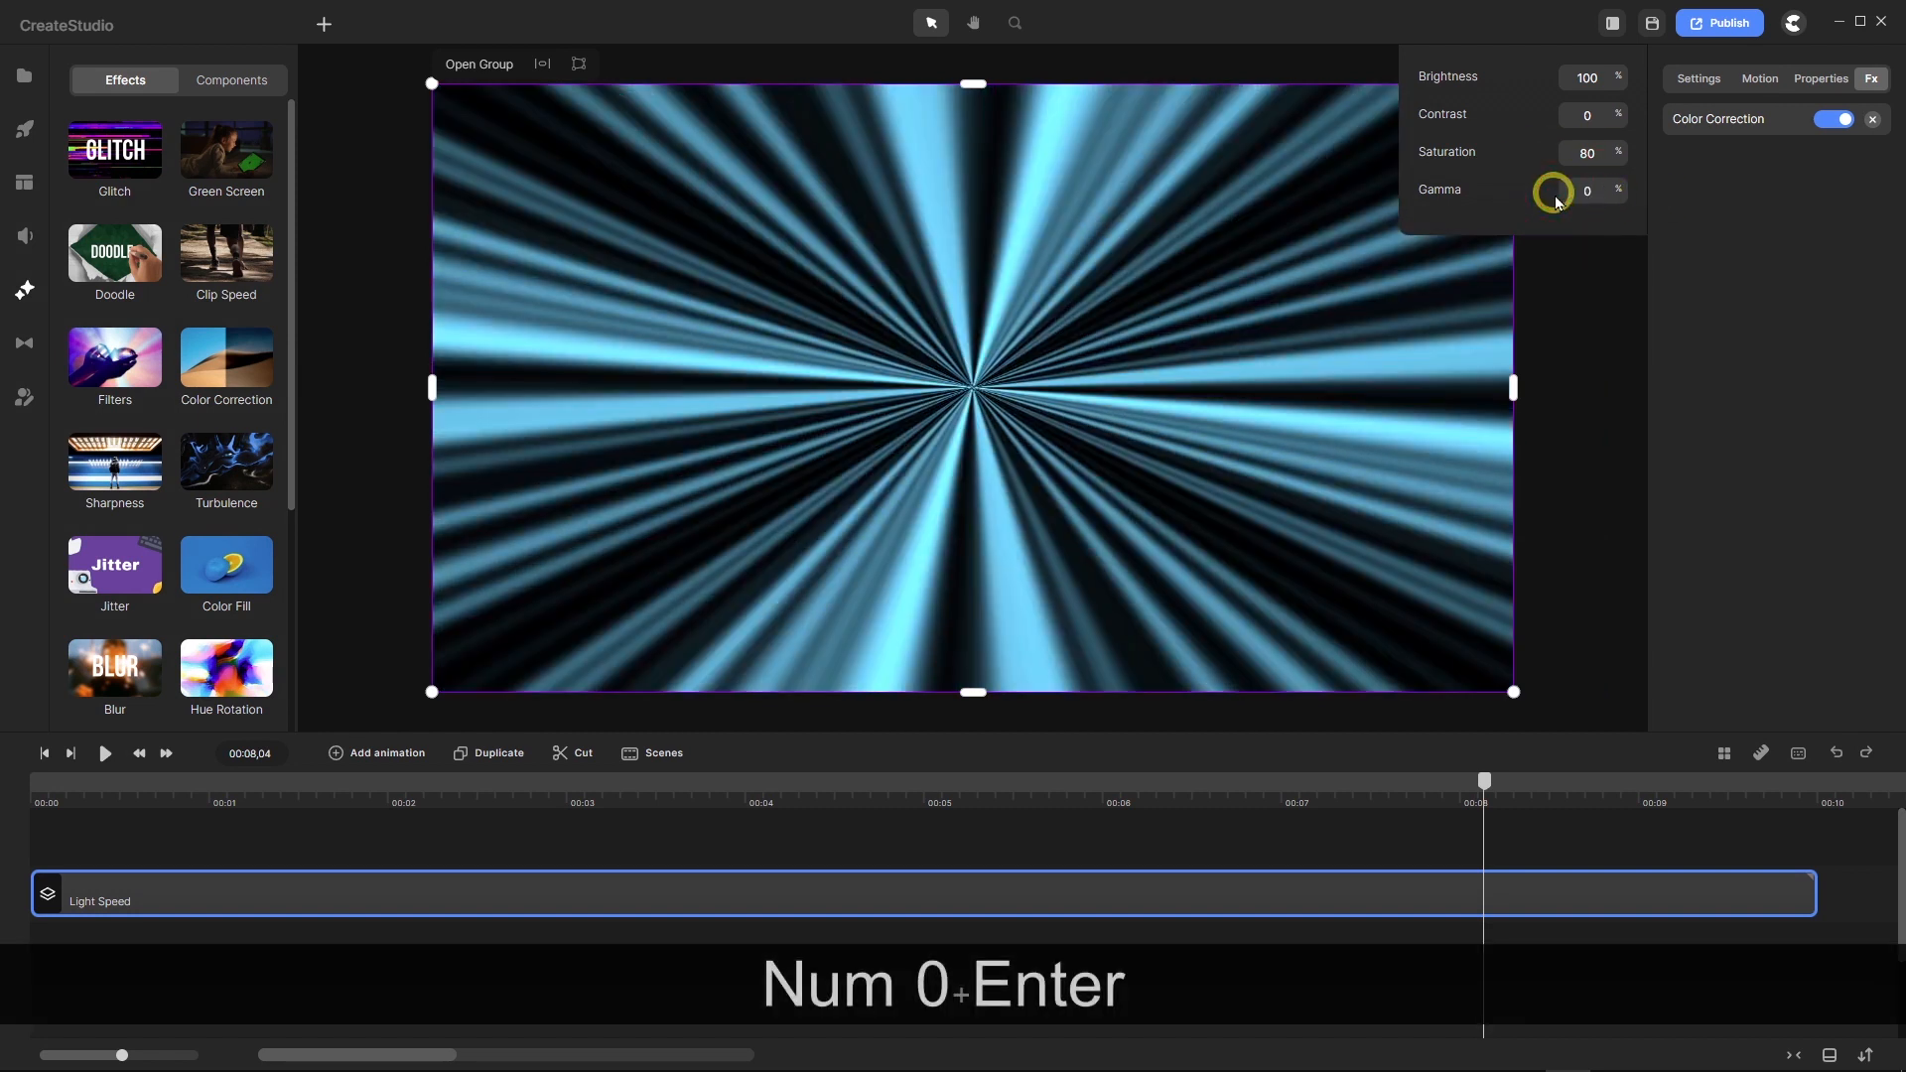
Step: Play back the color-corrected Light Speed animation from the start and return the playhead to the beginning
{"action": "left_click", "coordinate": [43, 755]}
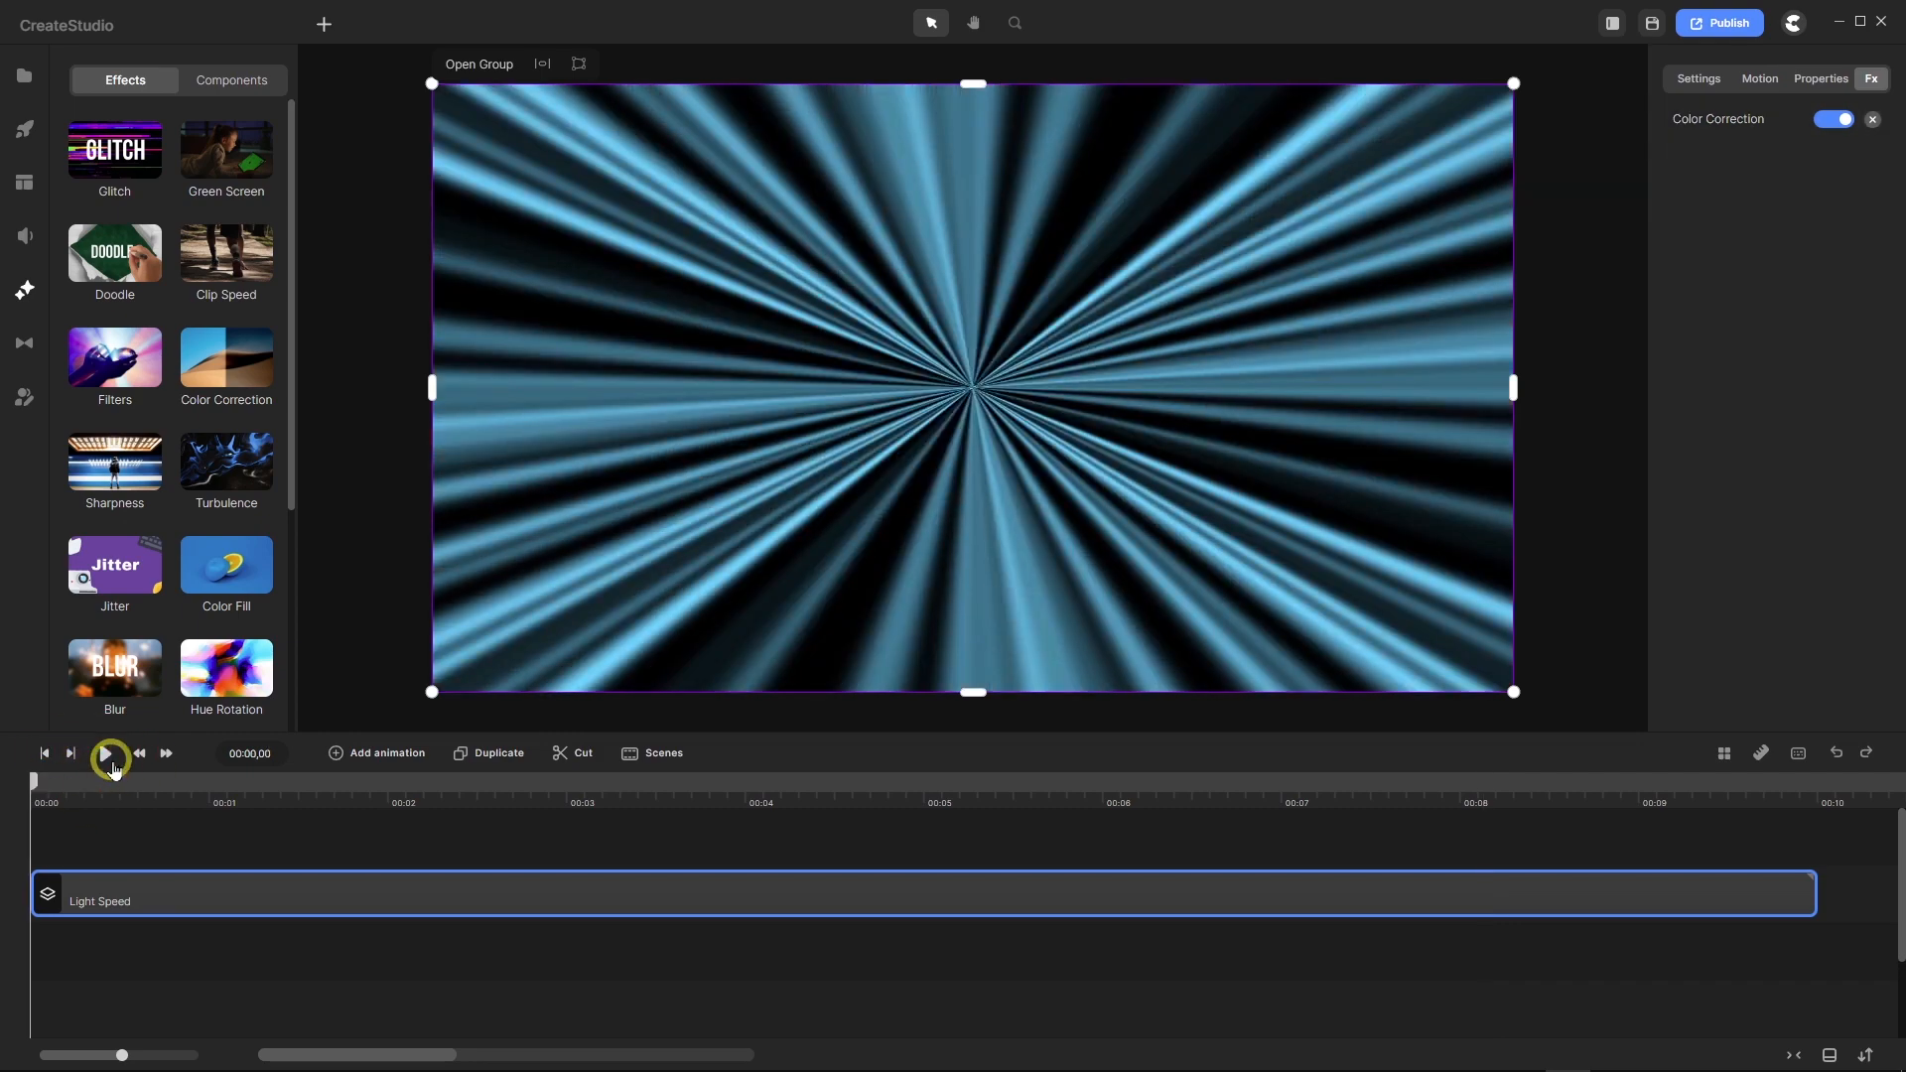
{"action": "left_click", "coordinate": [107, 756]}
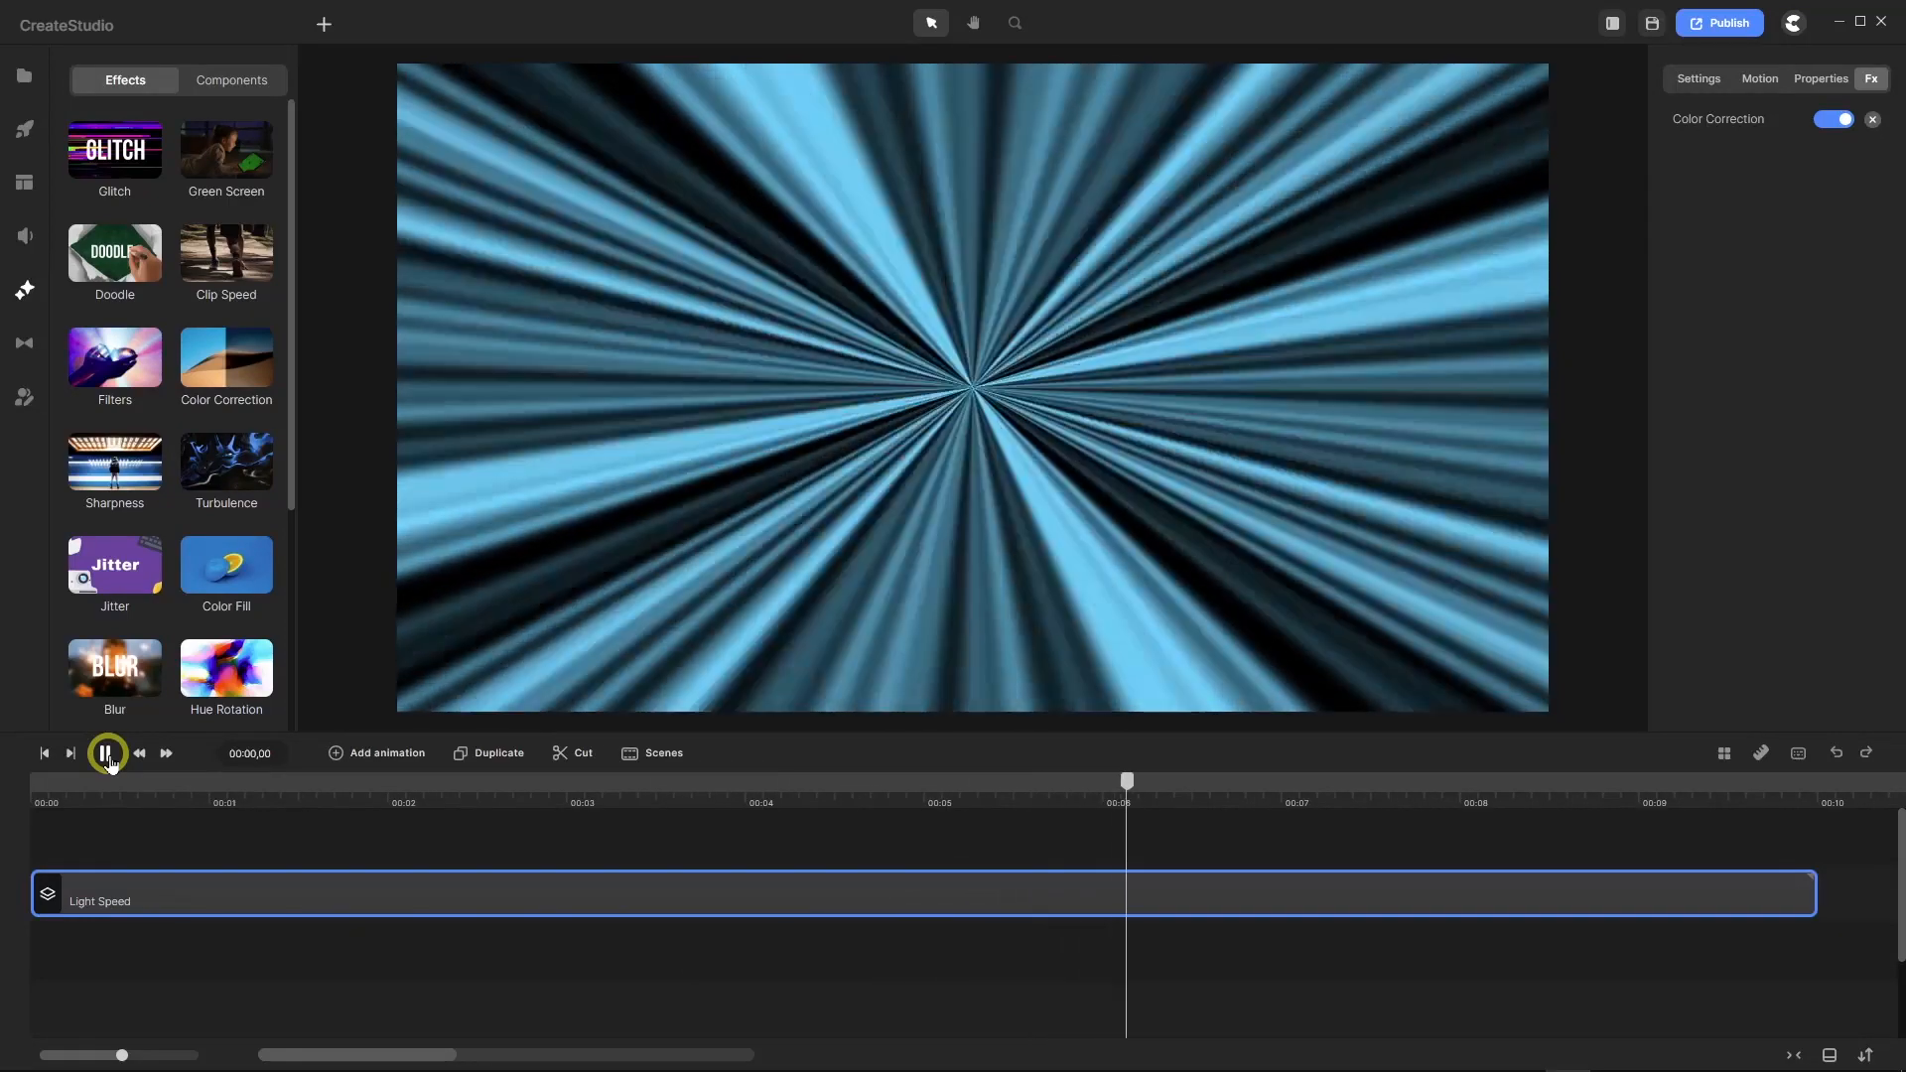
{"action": "left_click", "coordinate": [107, 755]}
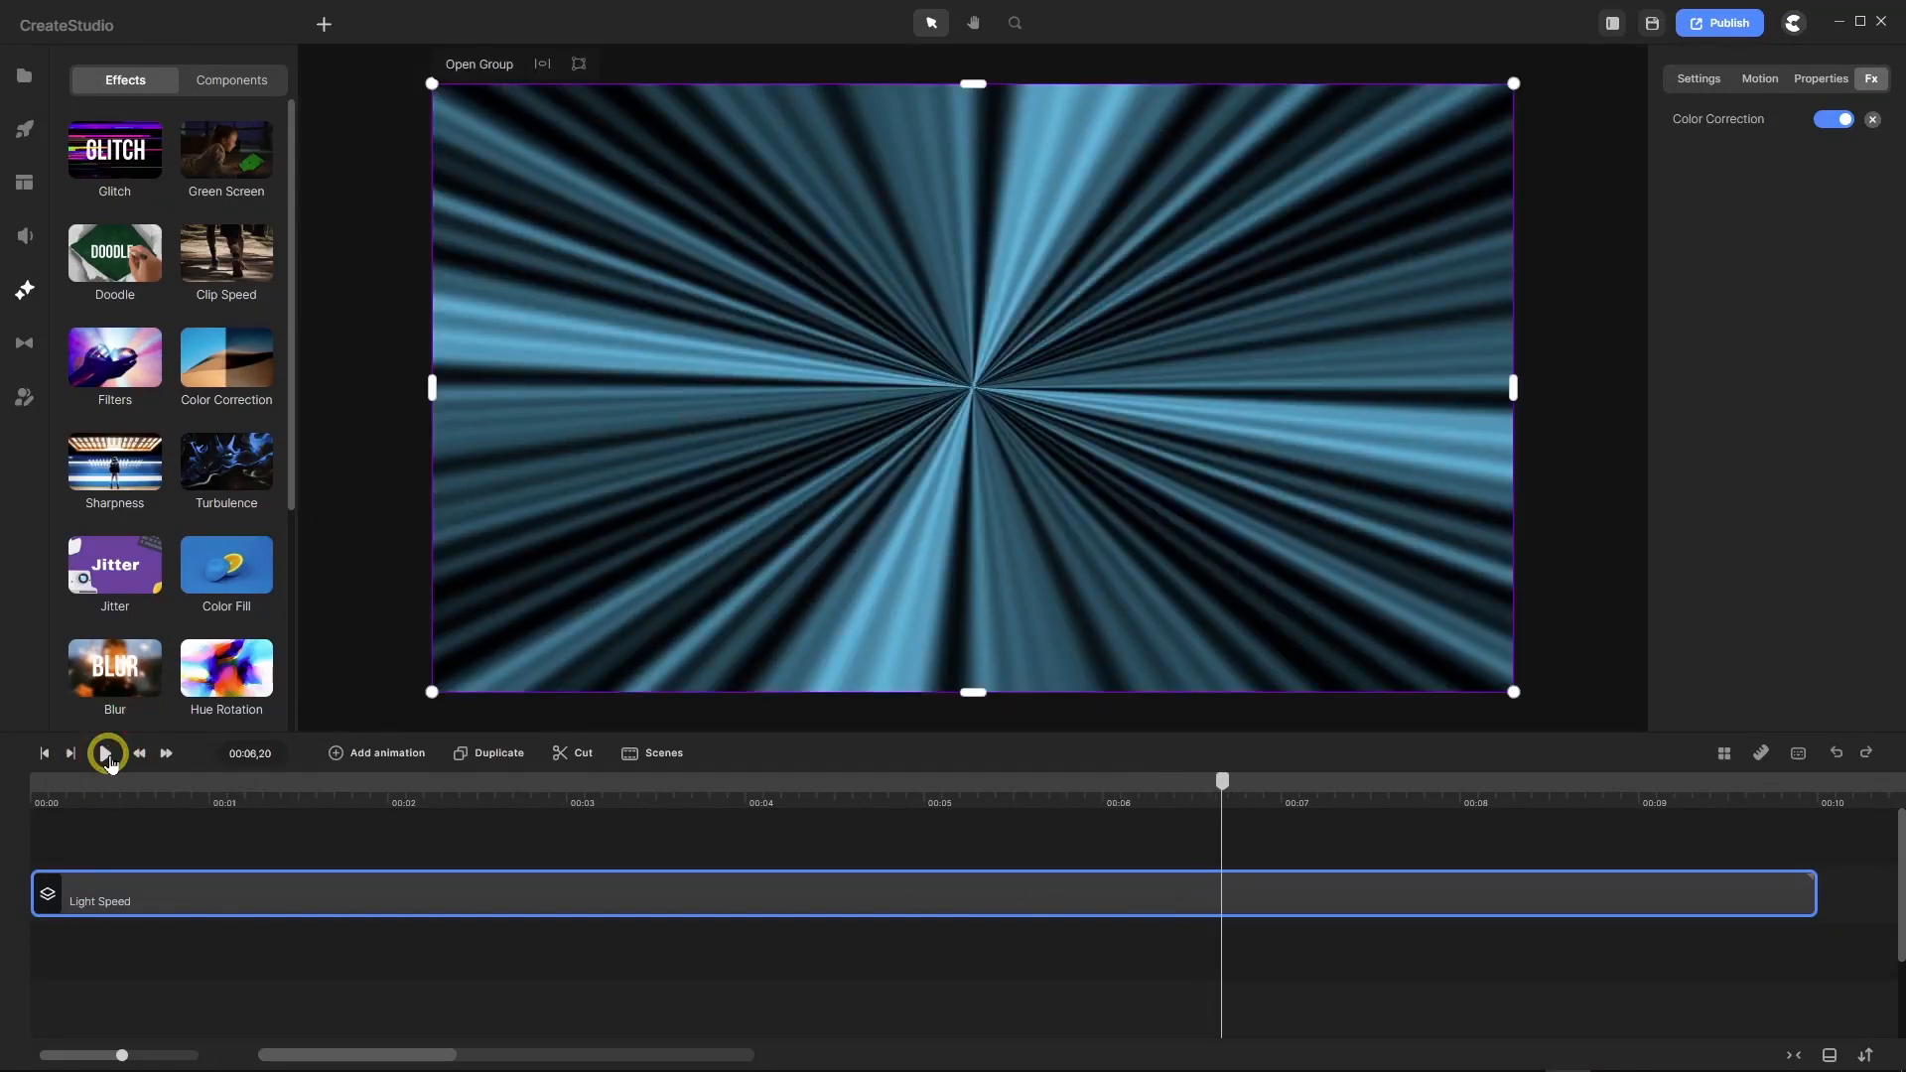
{"action": "left_click_drag", "start_coordinate": [1220, 791], "coordinate": [11, 794]}
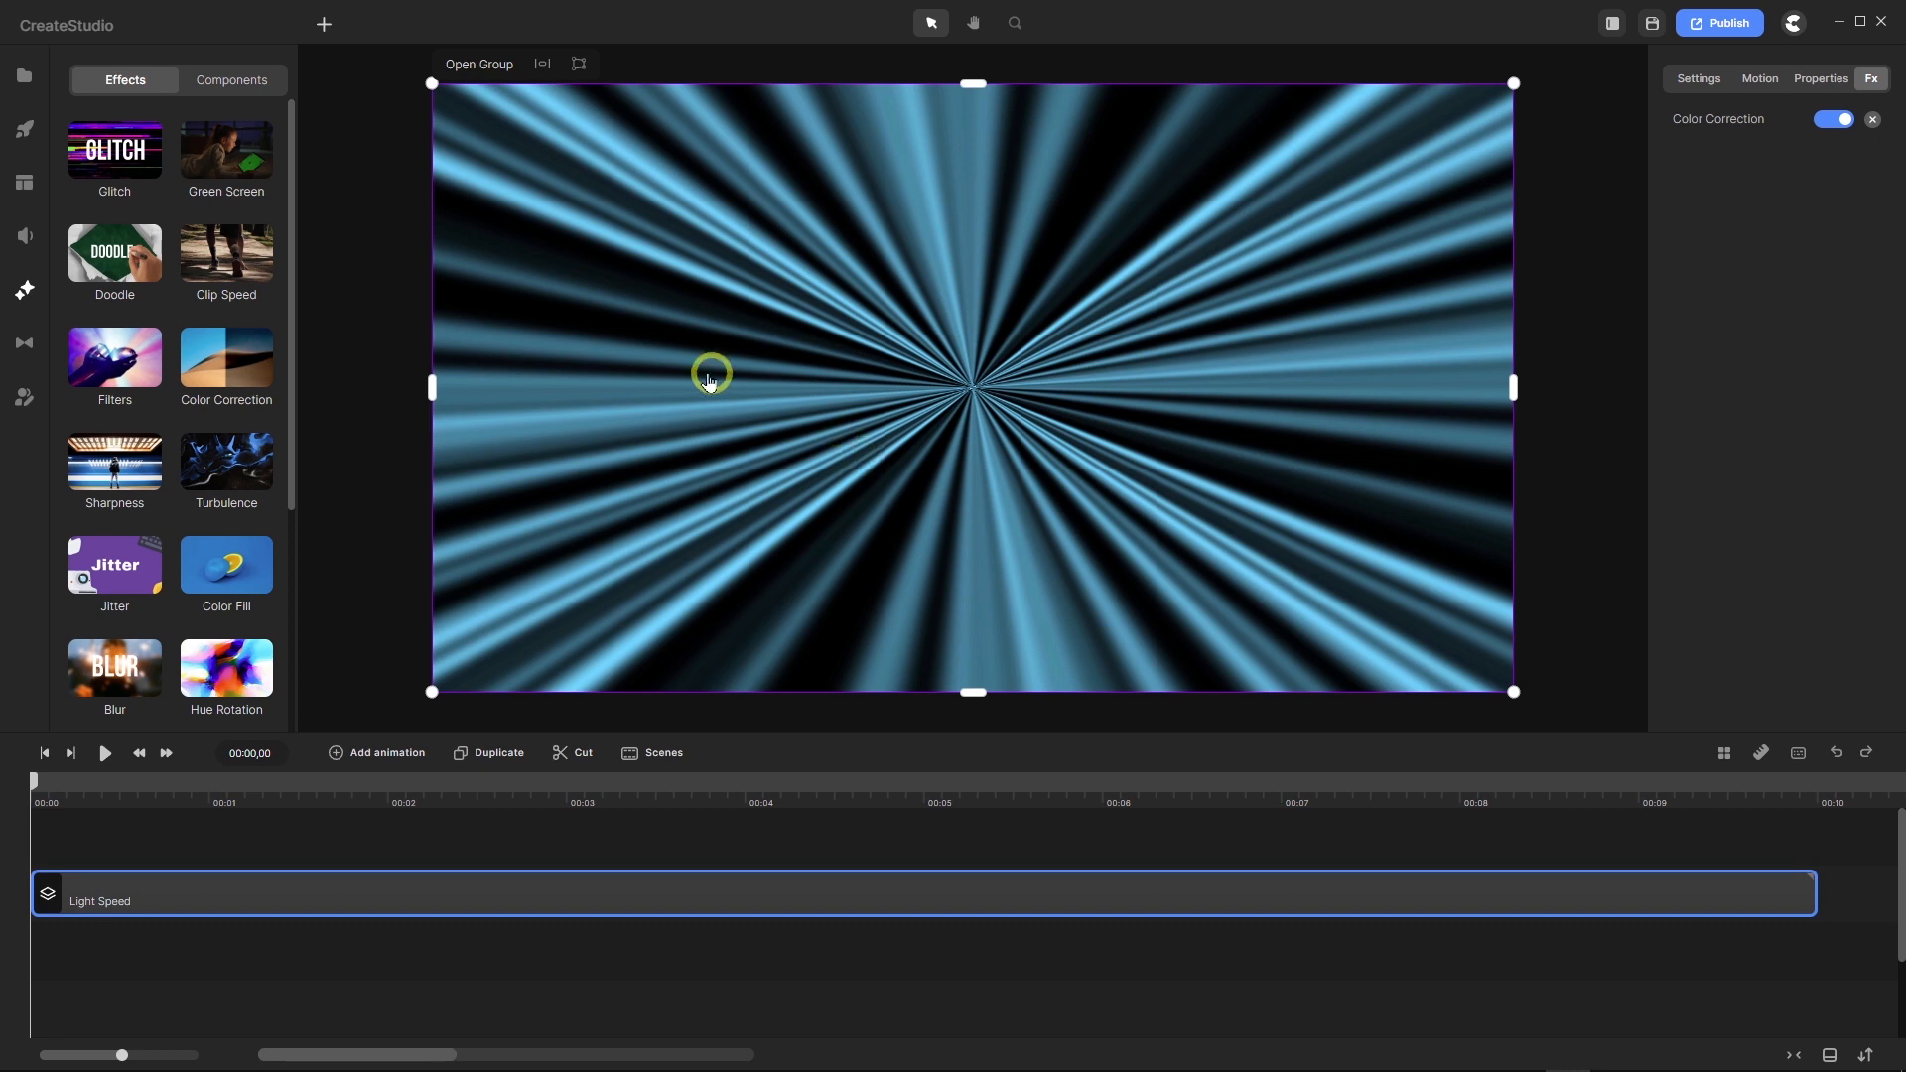
Step: Add a circle shape above the Light Speed group and extend its duration to match the group's
{"action": "left_click", "coordinate": [325, 22]}
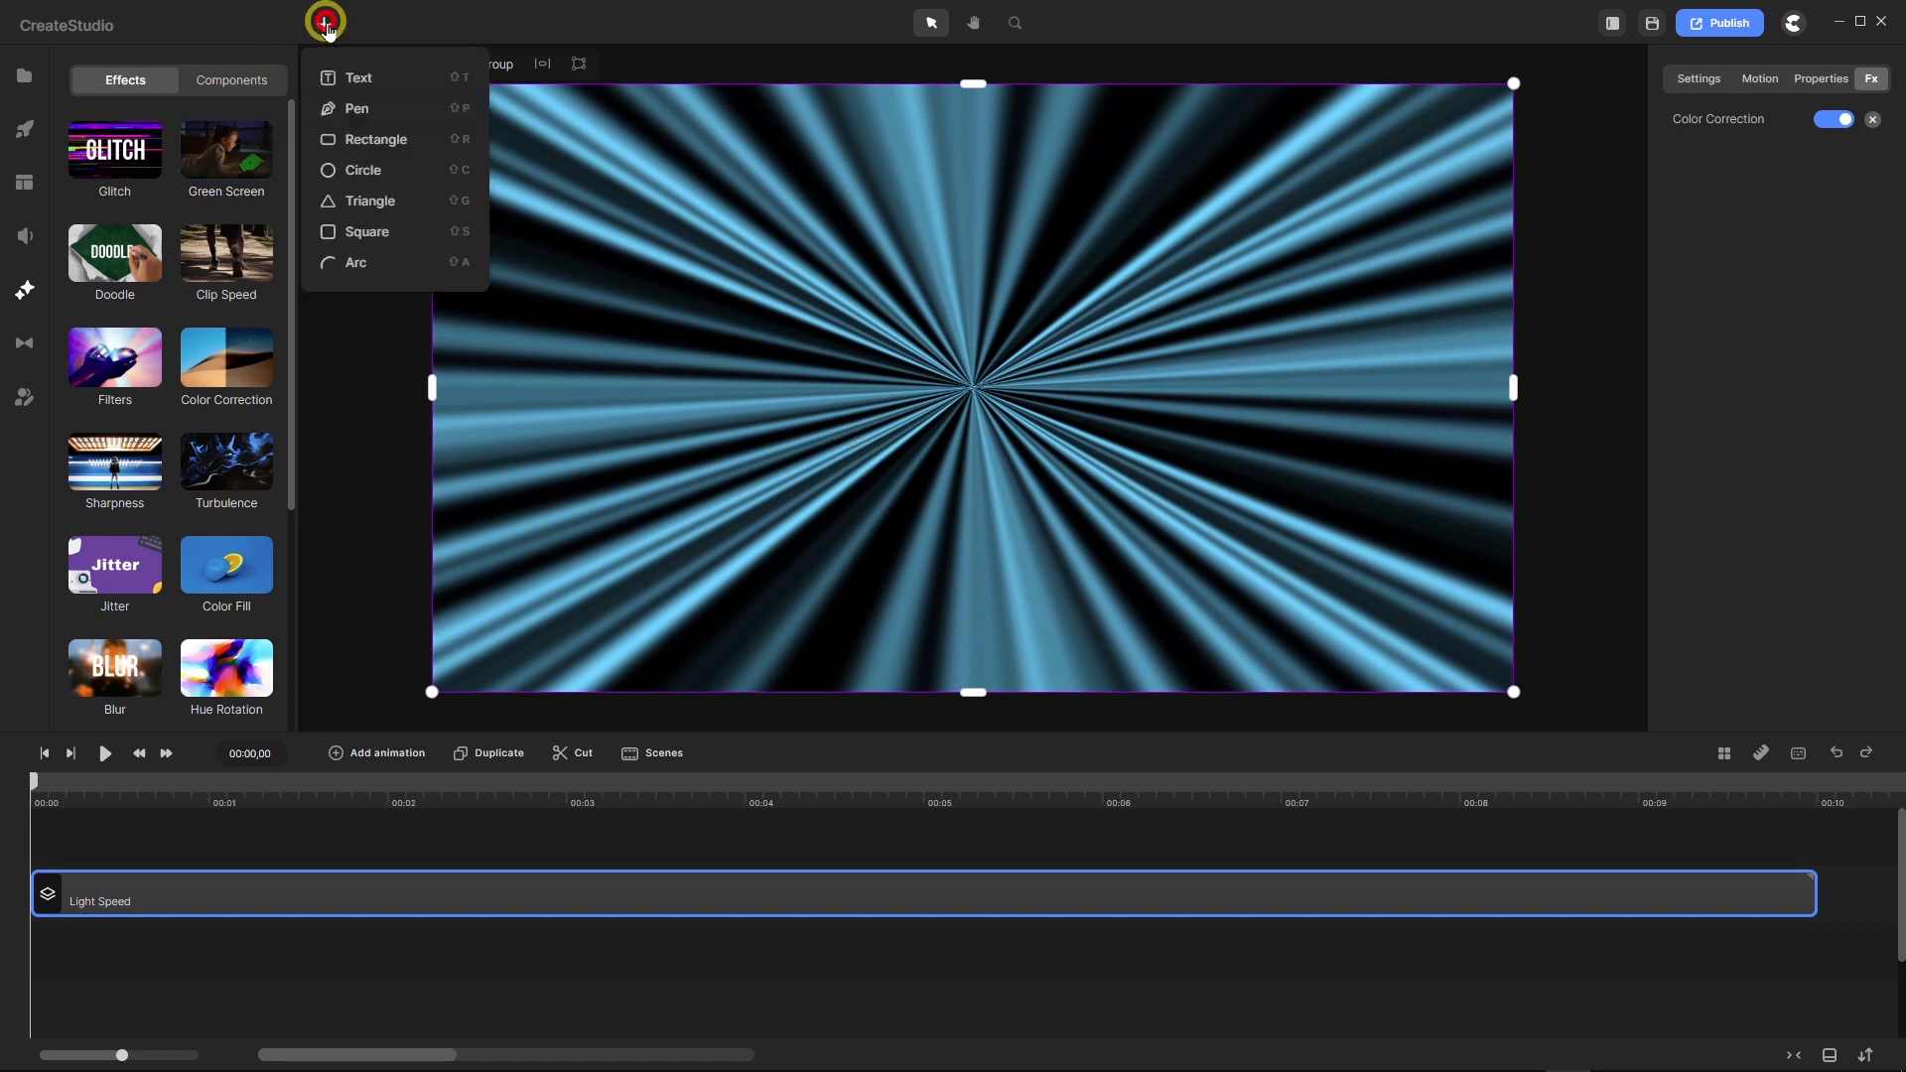
{"action": "left_click", "coordinate": [364, 171]}
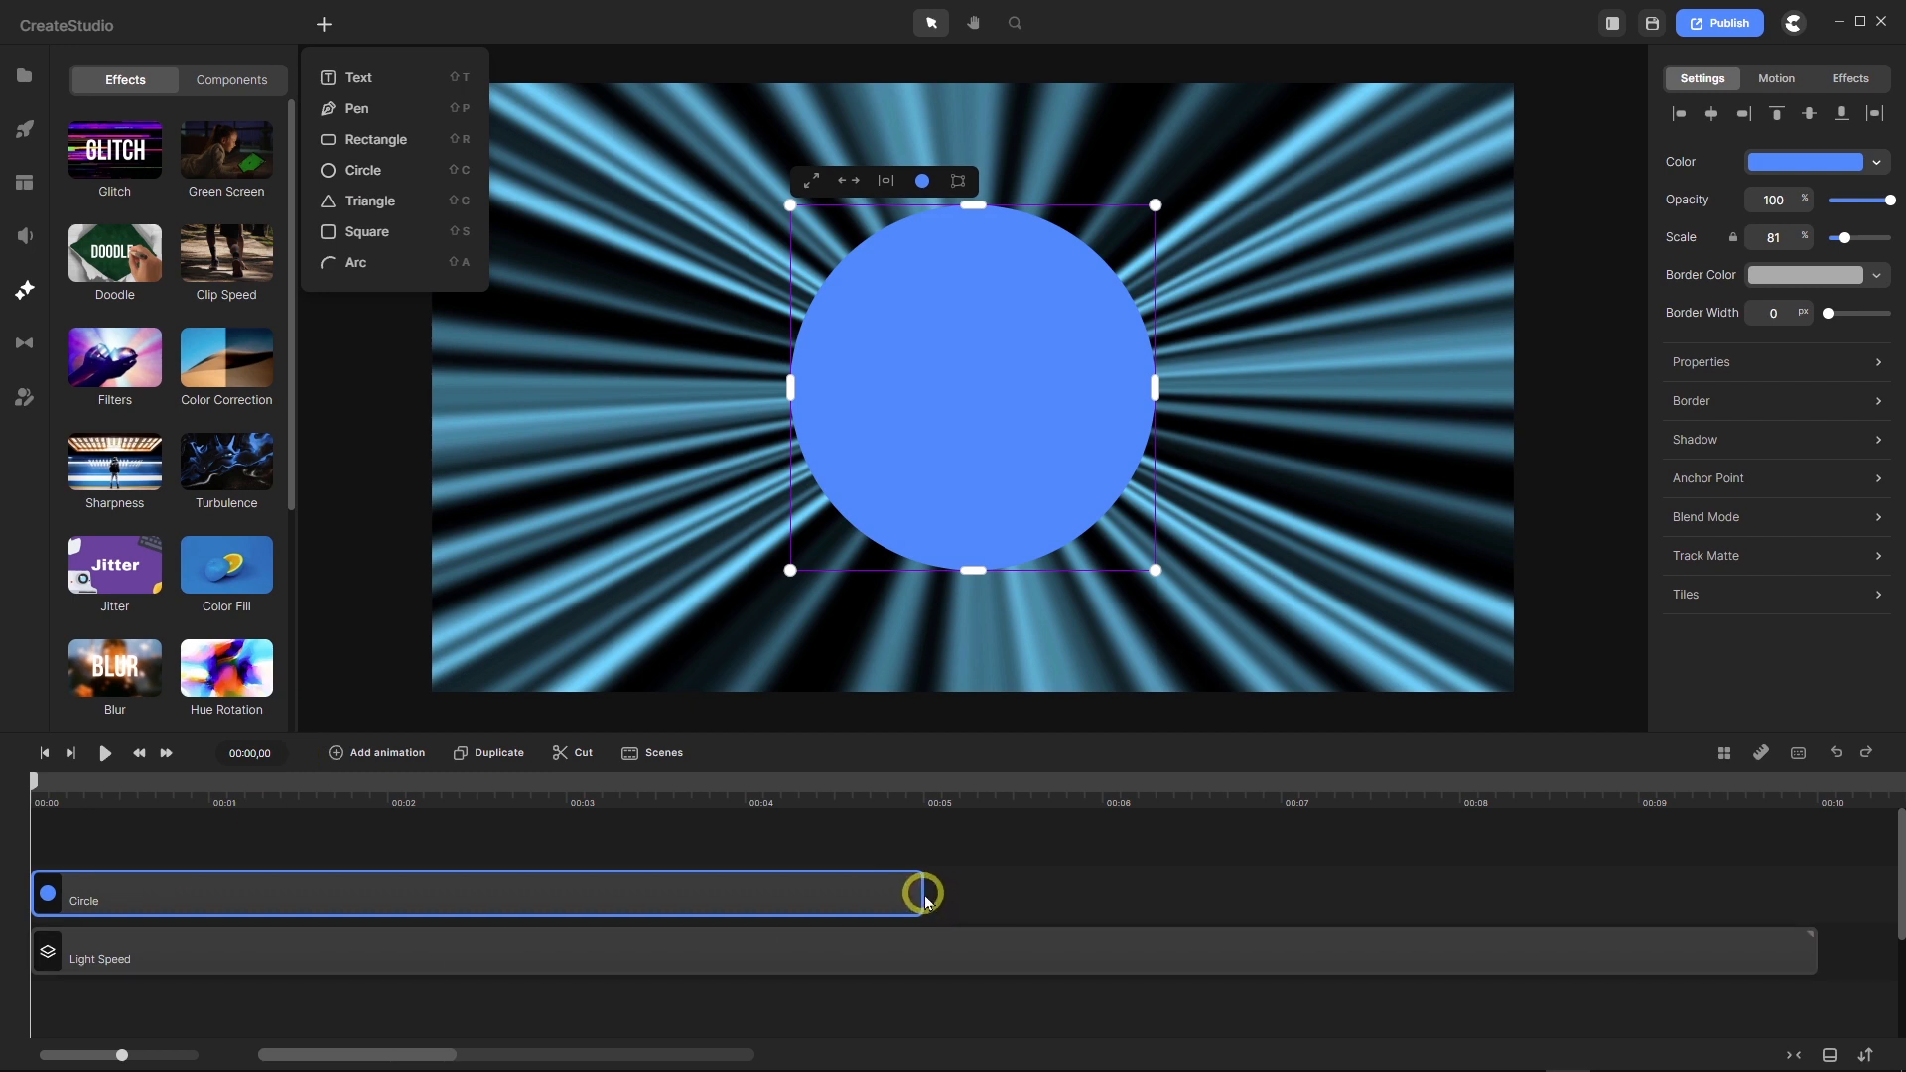
{"action": "left_click_drag", "start_coordinate": [919, 890], "coordinate": [1812, 887]}
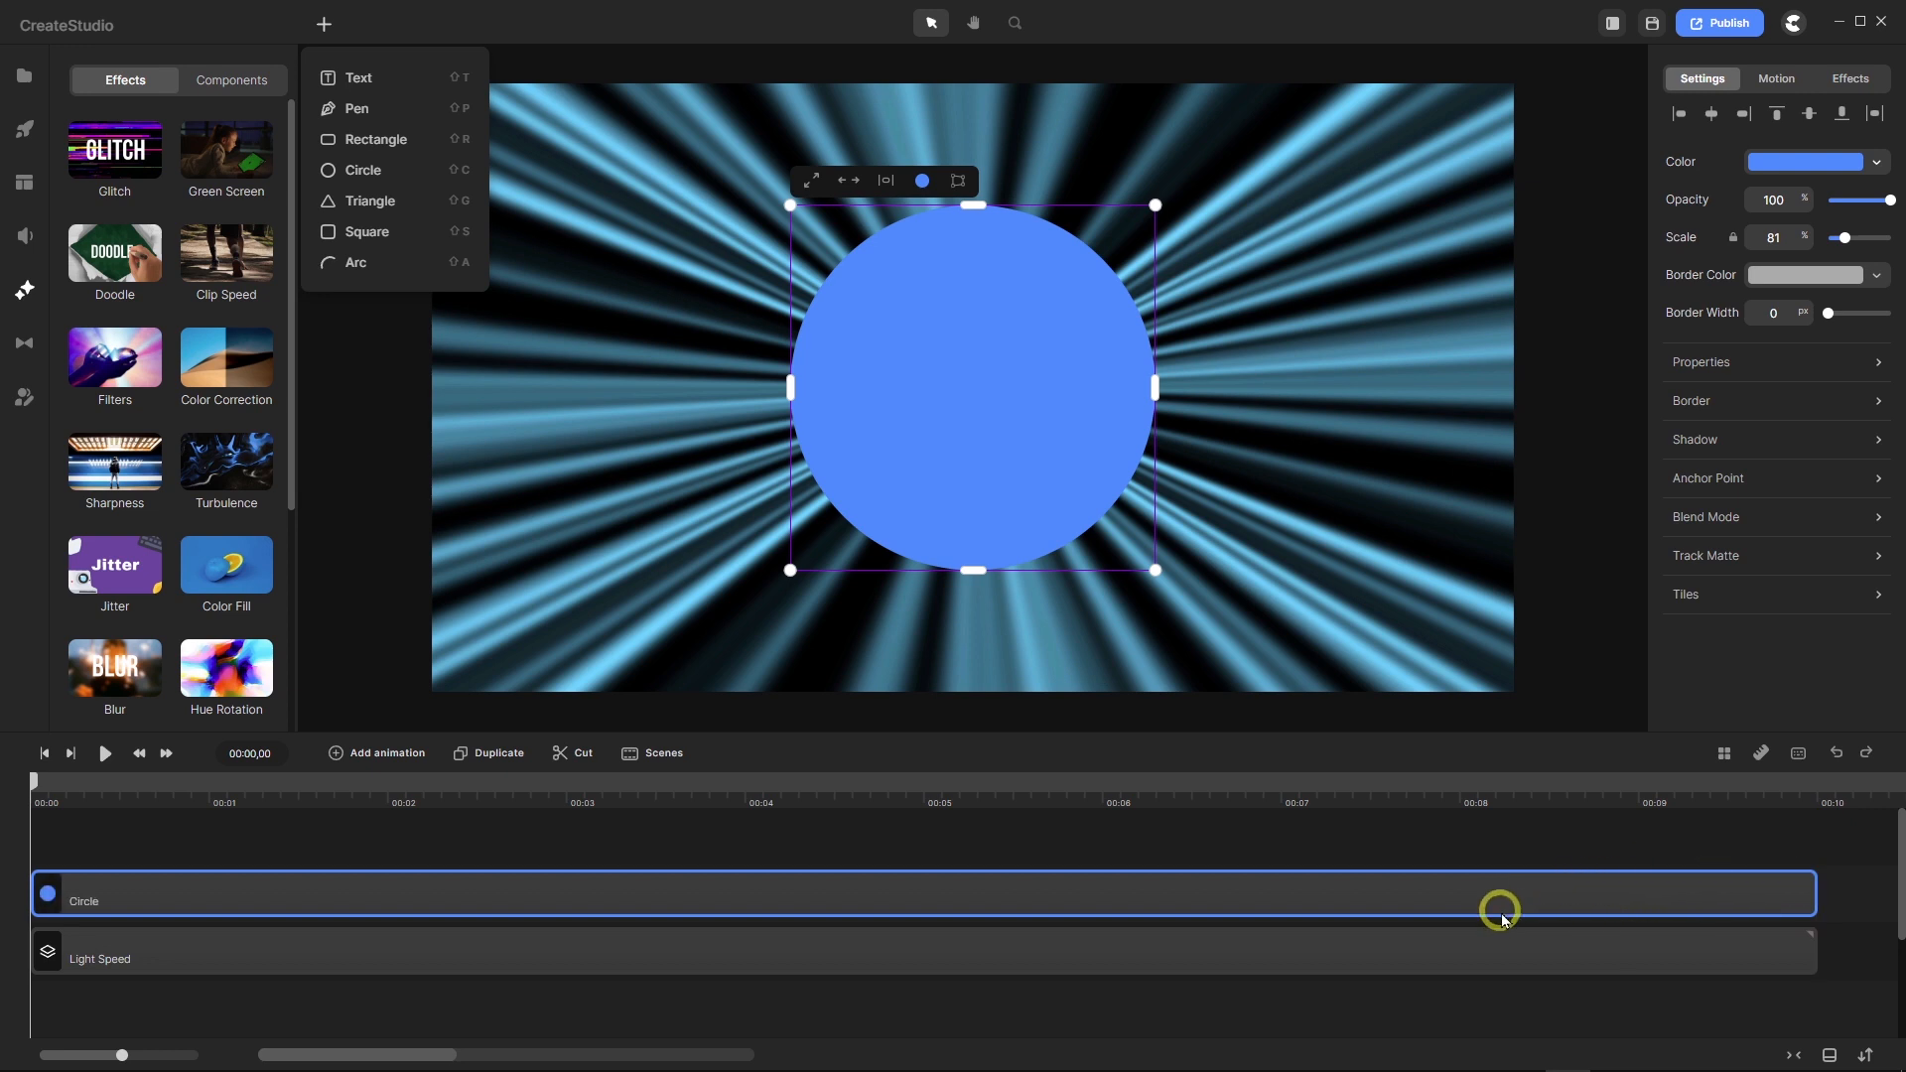
Step: Set the circle's scale to 100% and its fill color to black (000000)
{"action": "double_click", "coordinate": [1780, 240]}
{"action": "type", "text": "100"}
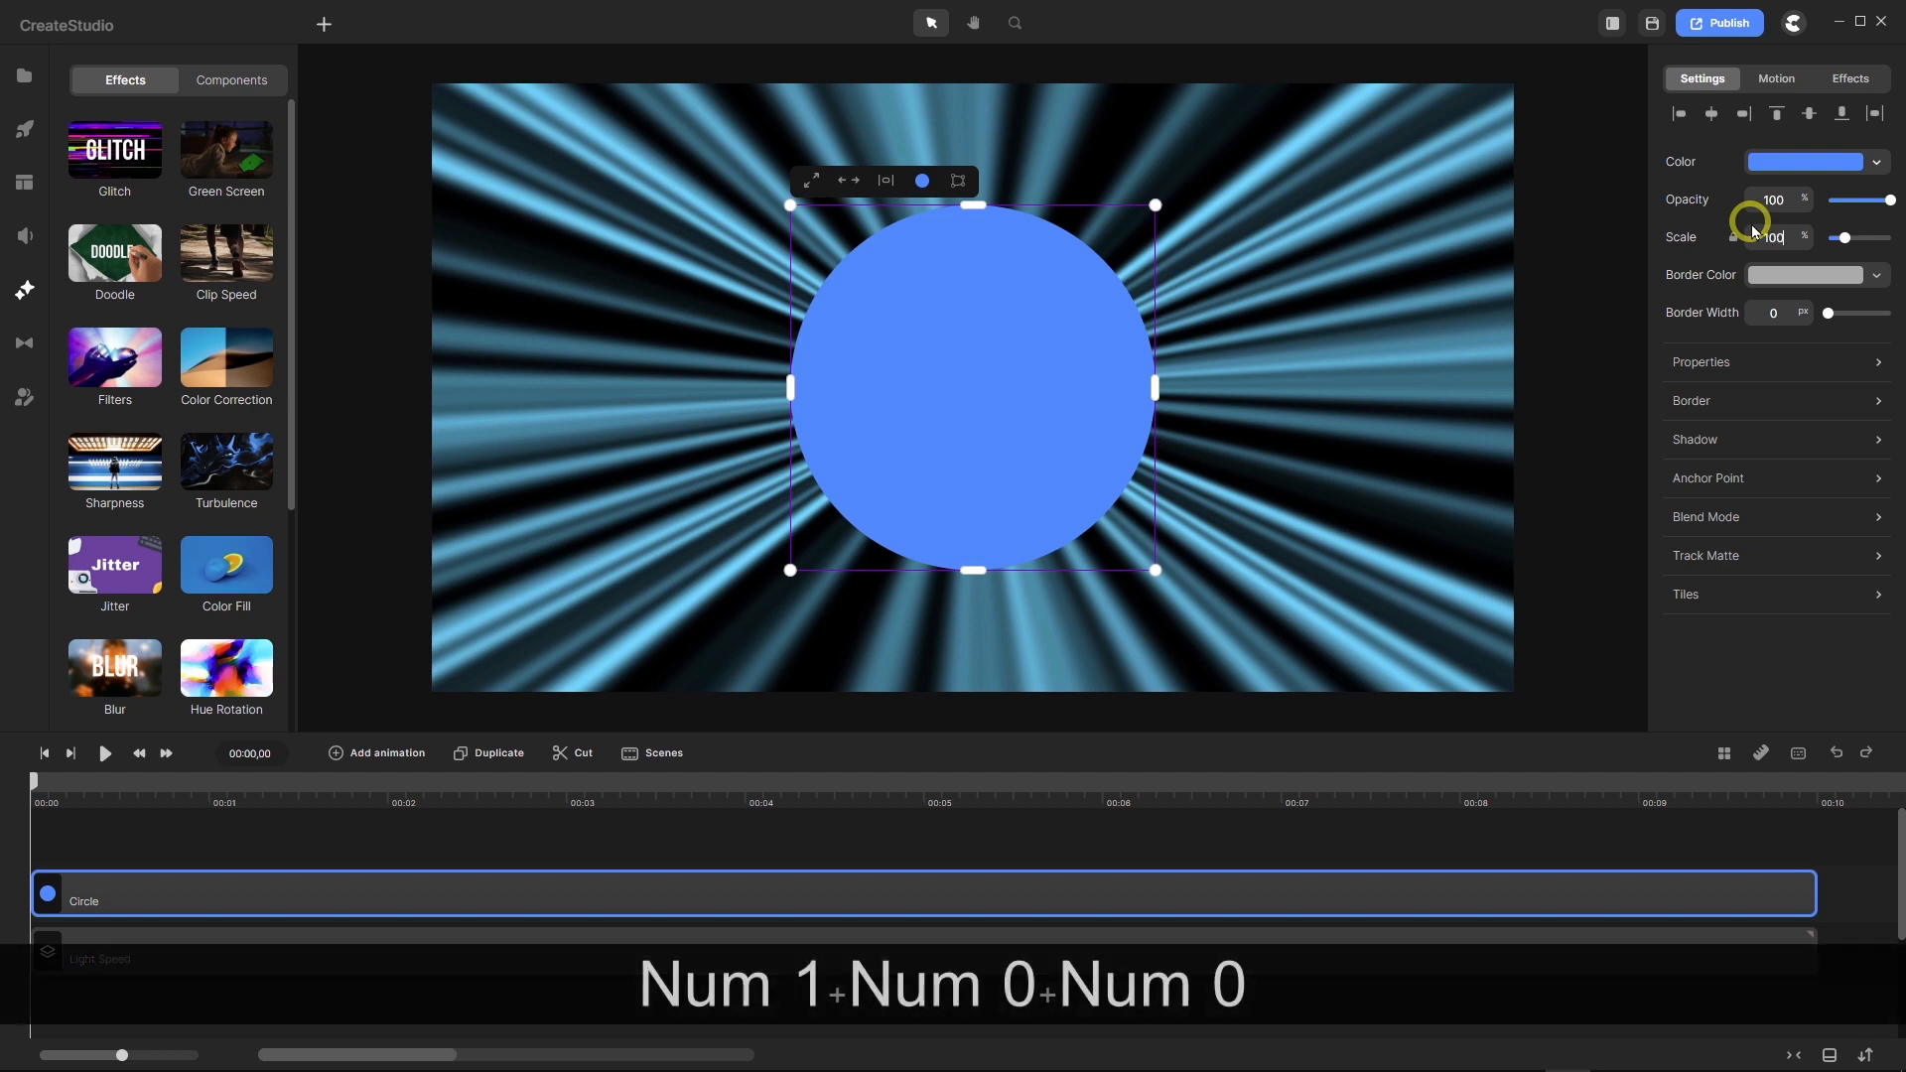
{"action": "key", "text": "Return"}
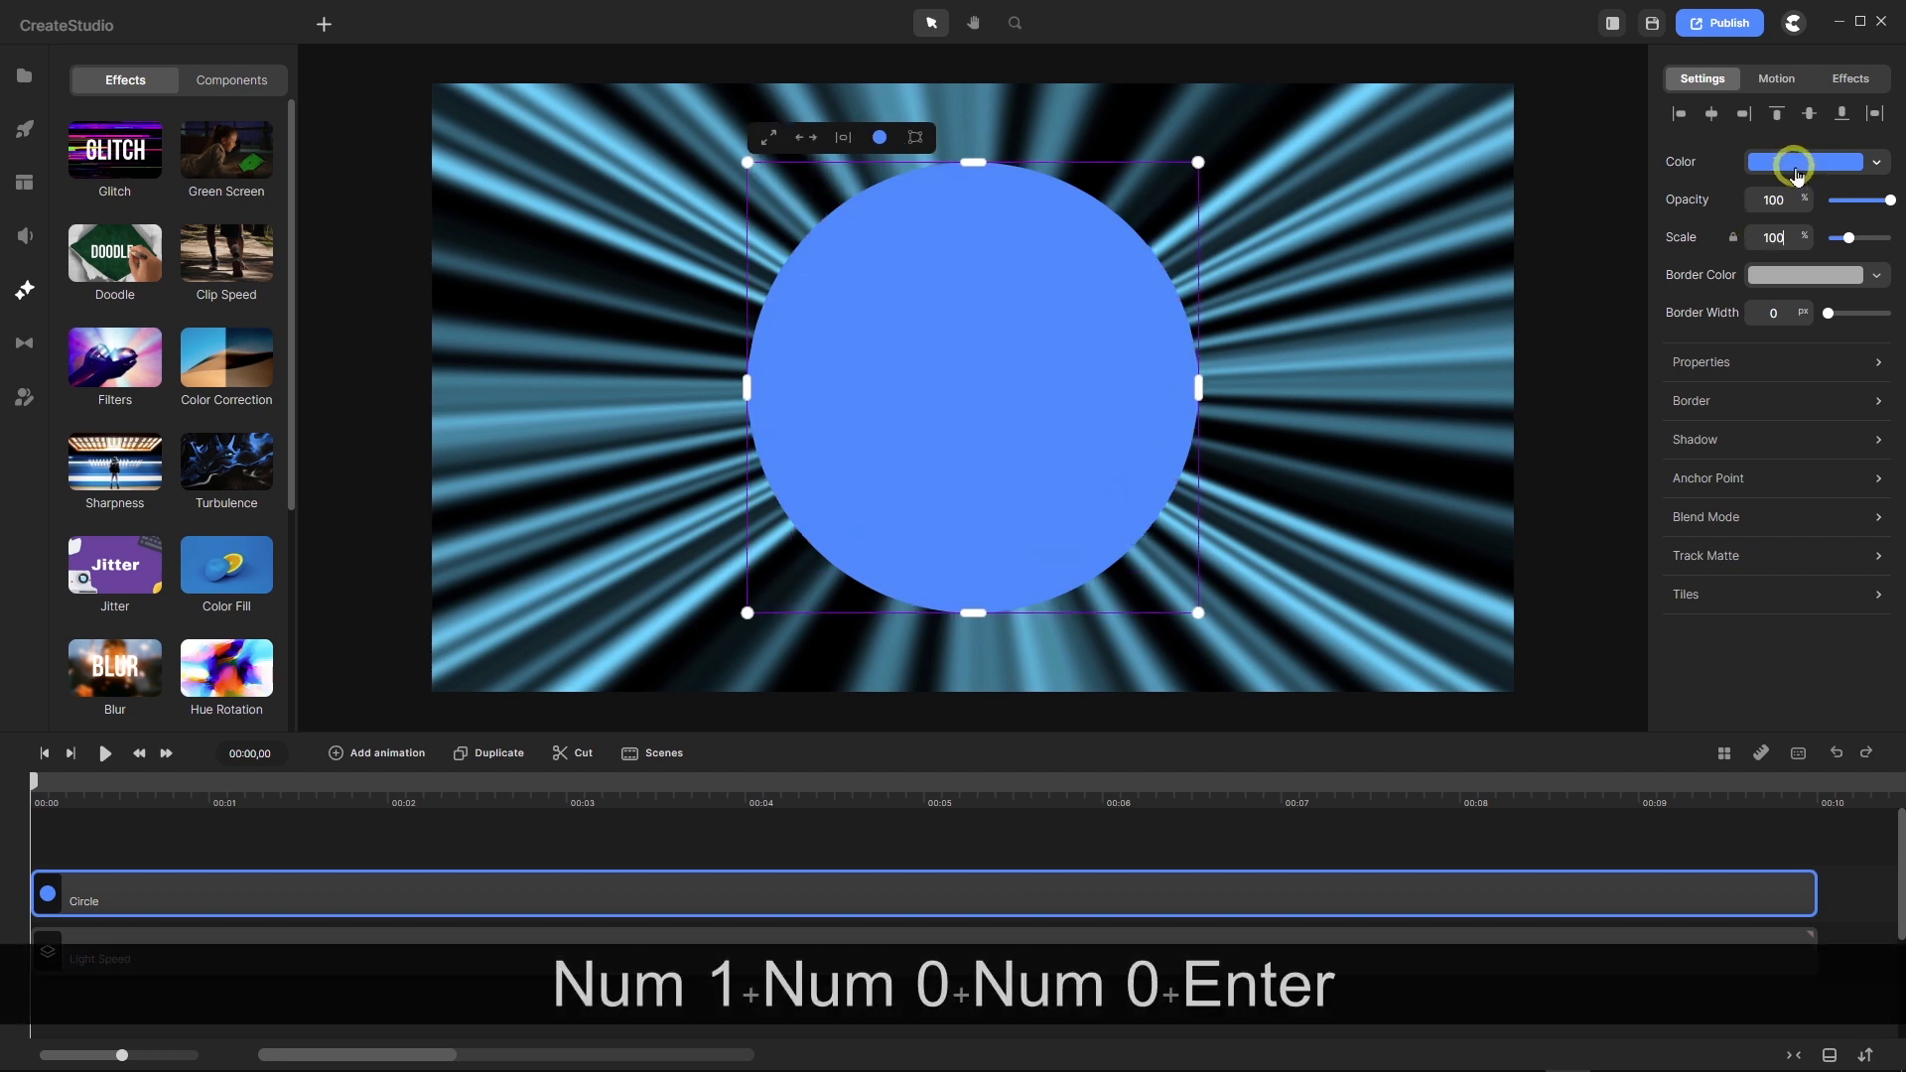
{"action": "left_click", "coordinate": [1795, 165]}
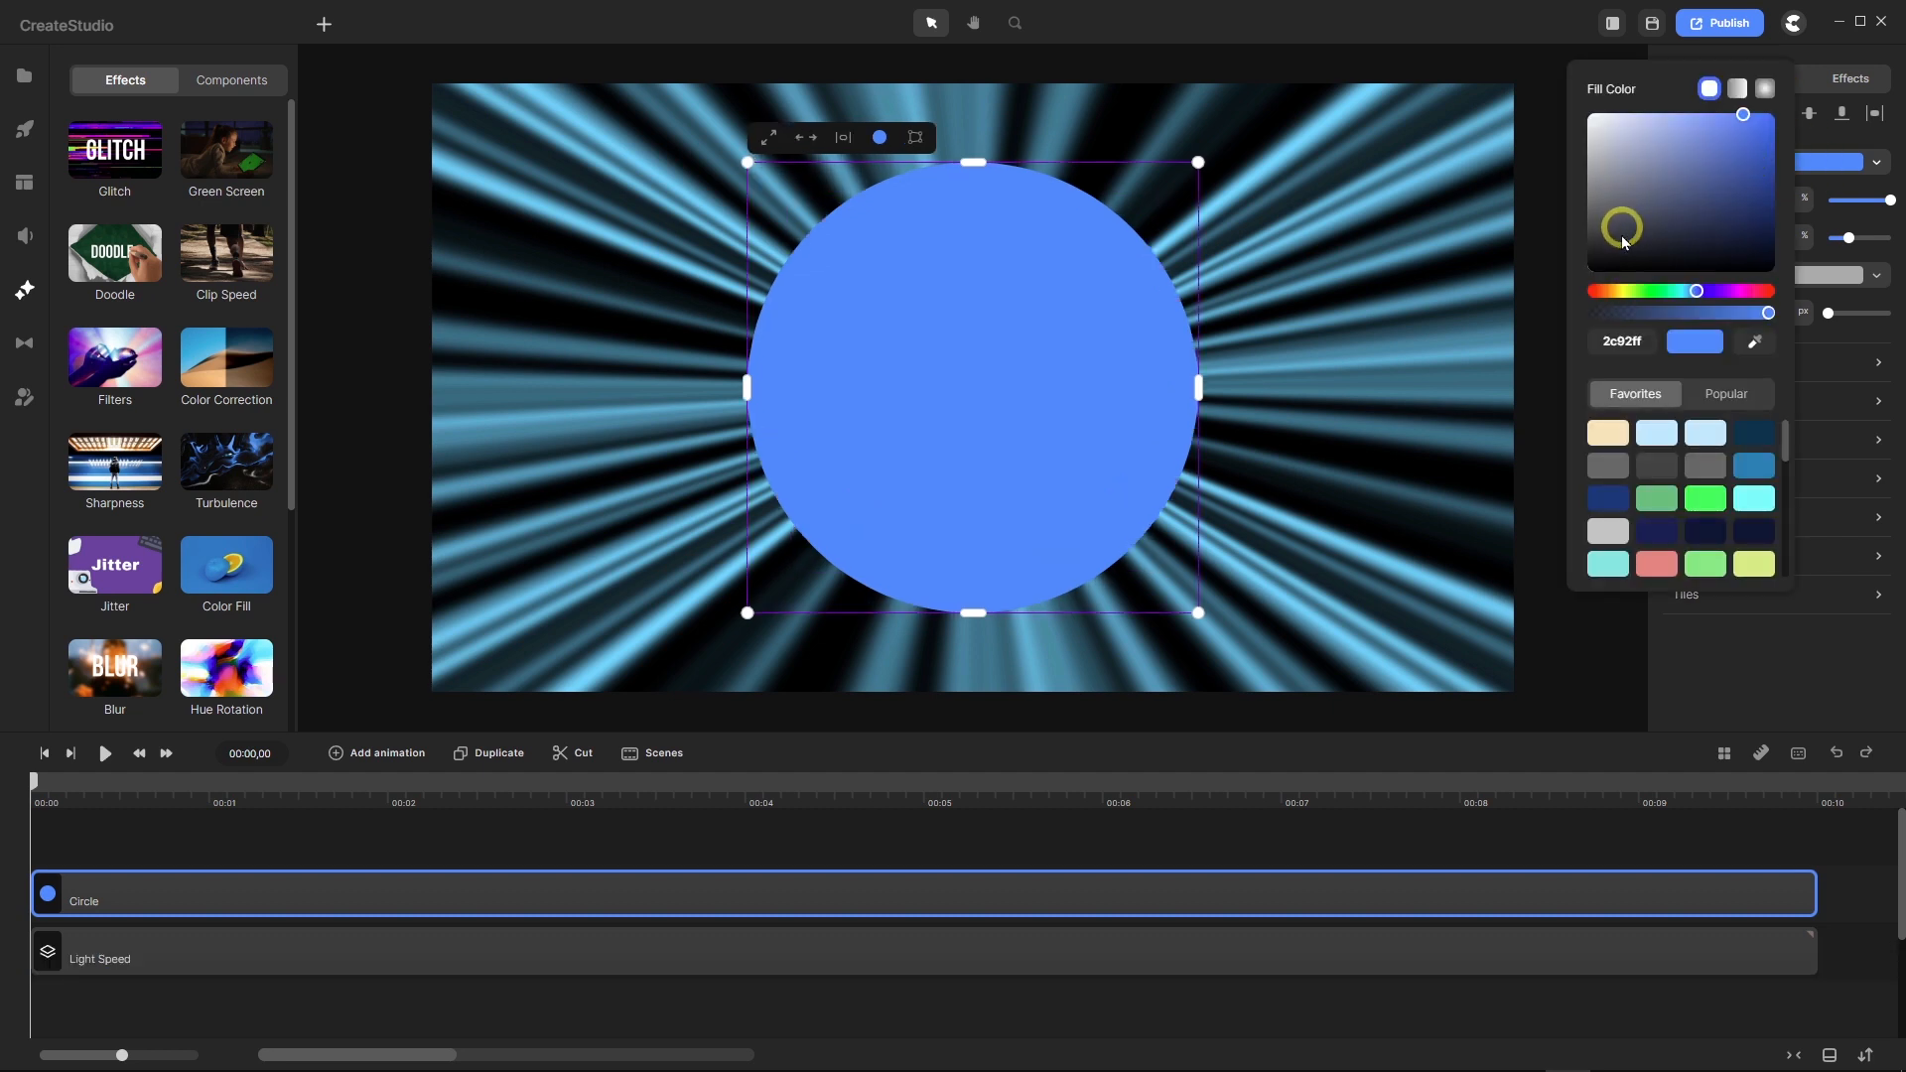
{"action": "left_click_drag", "start_coordinate": [1628, 223], "coordinate": [1542, 290]}
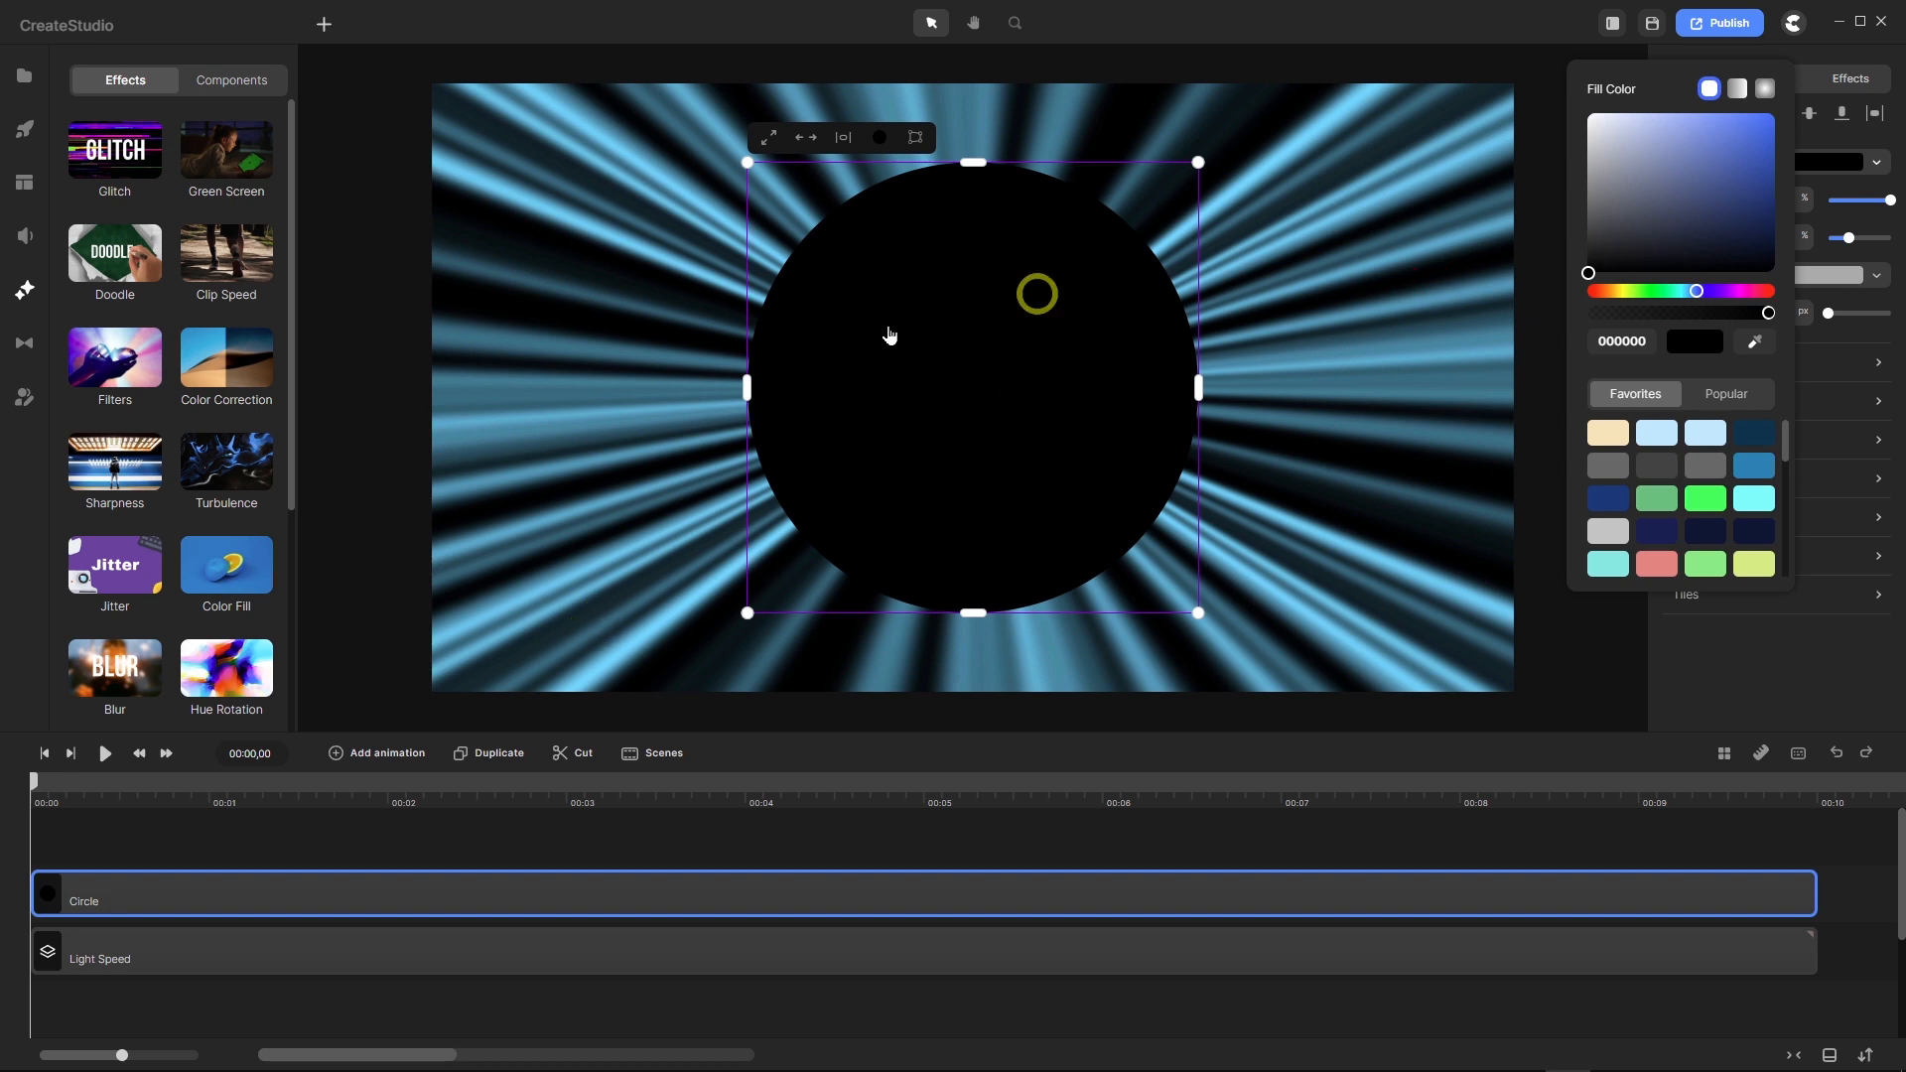
Step: Apply the Blur effect to the black circle and set its strength to 300
{"action": "scroll", "coordinate": [123, 560], "scroll_direction": "down", "scroll_amount": 1}
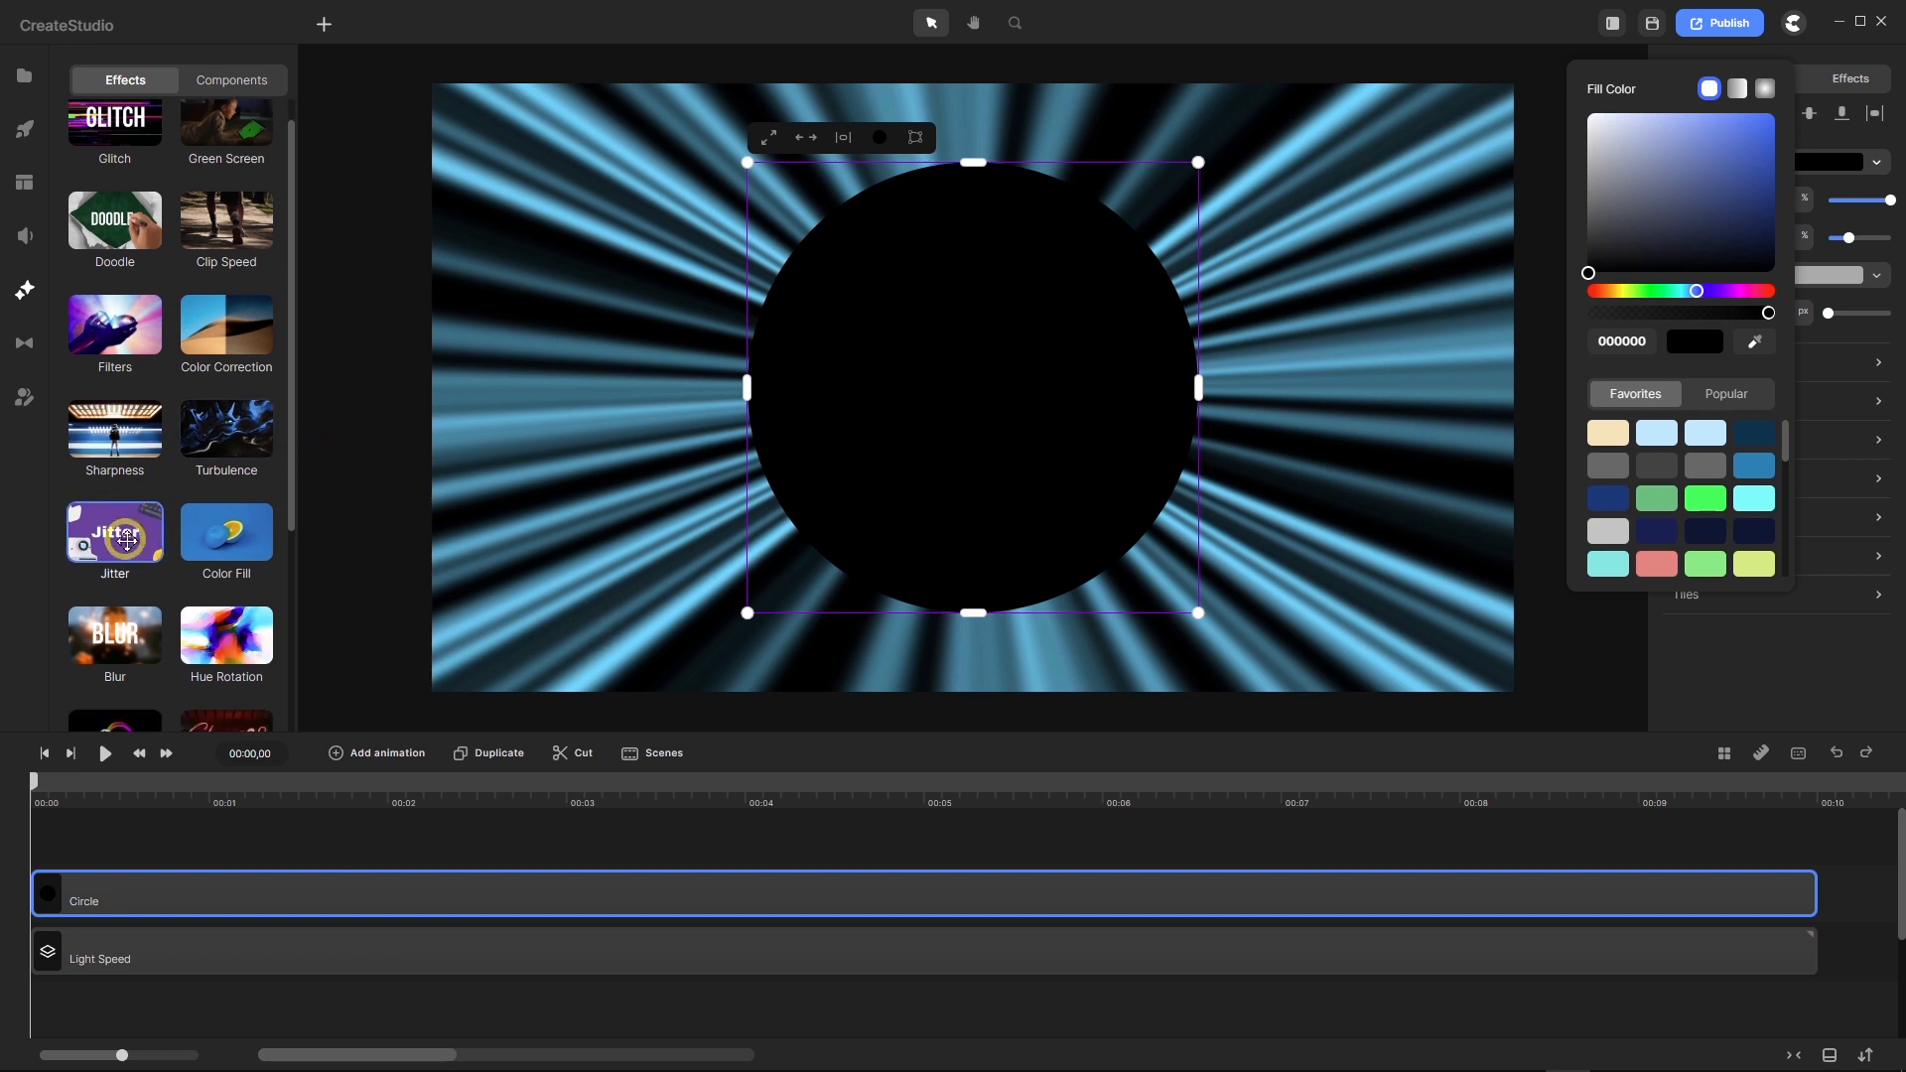
{"action": "left_click_drag", "start_coordinate": [174, 749], "coordinate": [233, 900]}
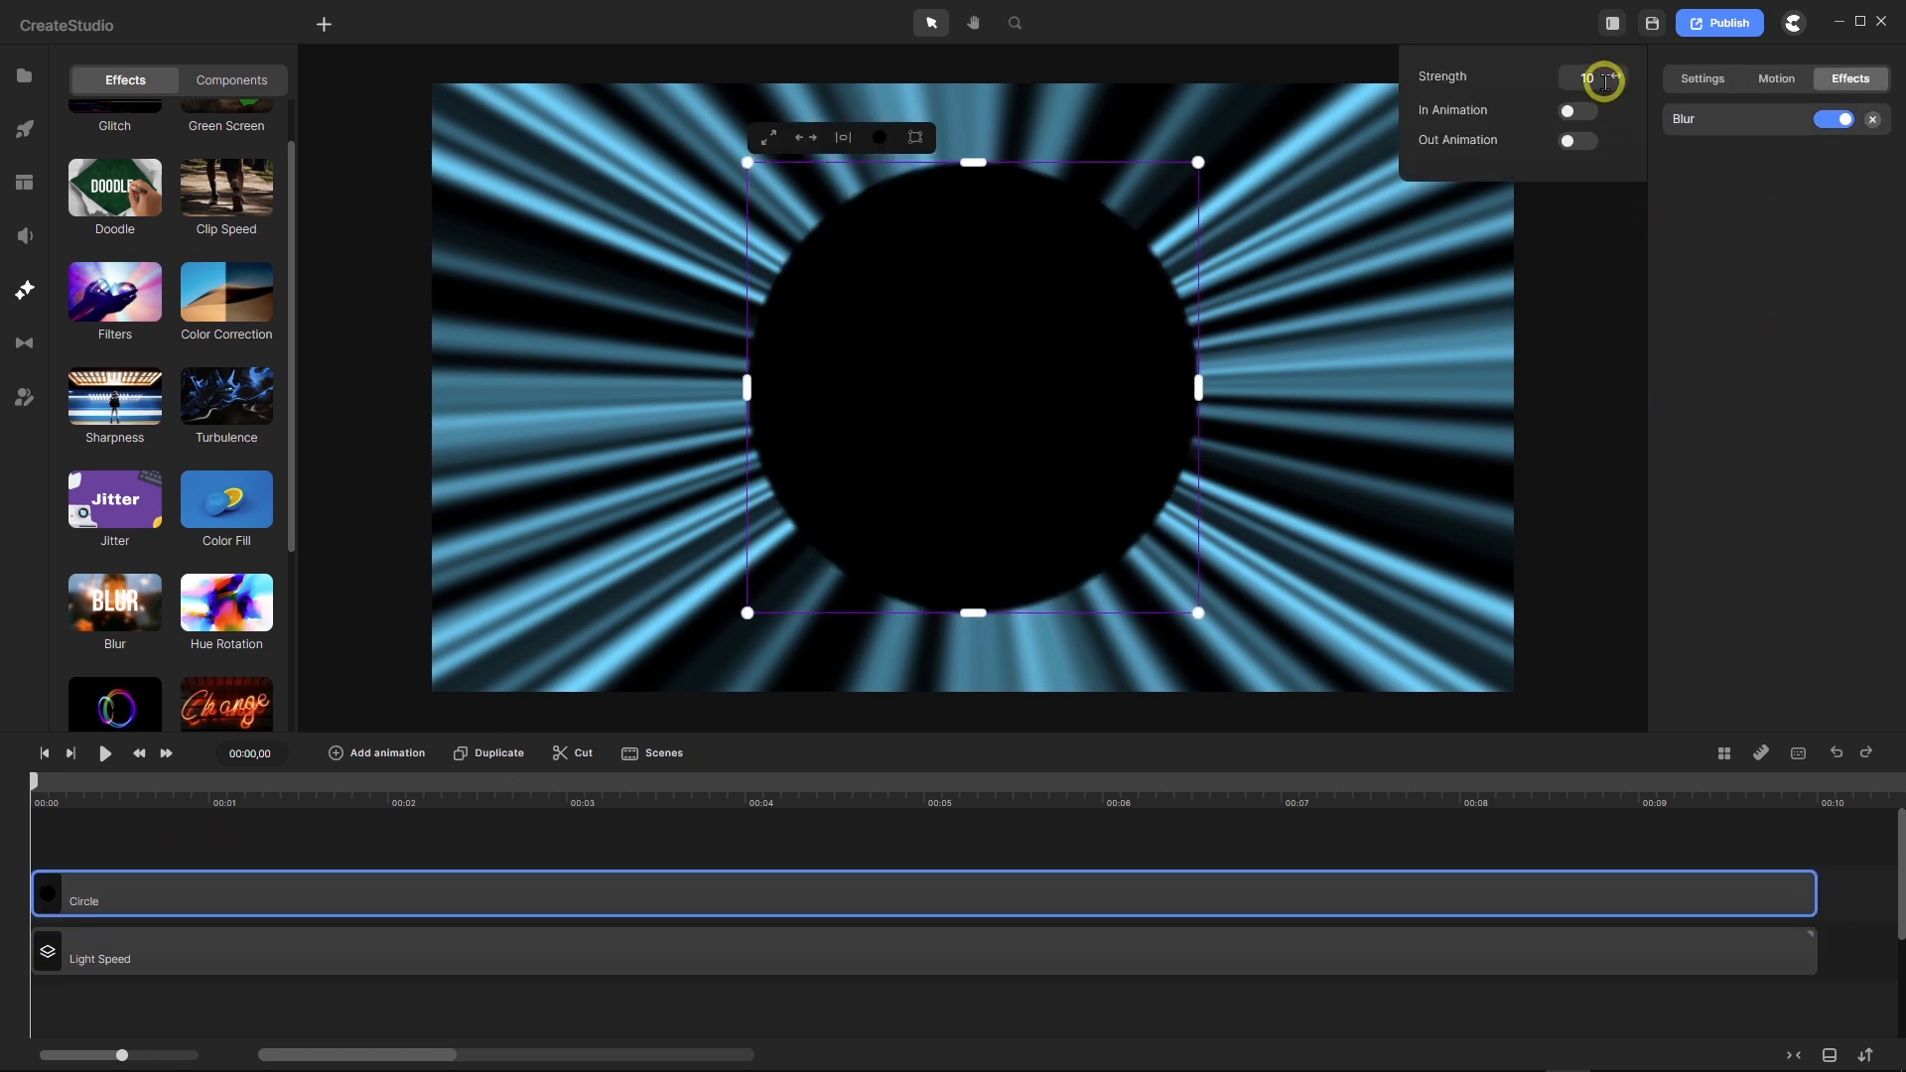
{"action": "type", "text": "0"}
{"action": "key", "text": "Return"}
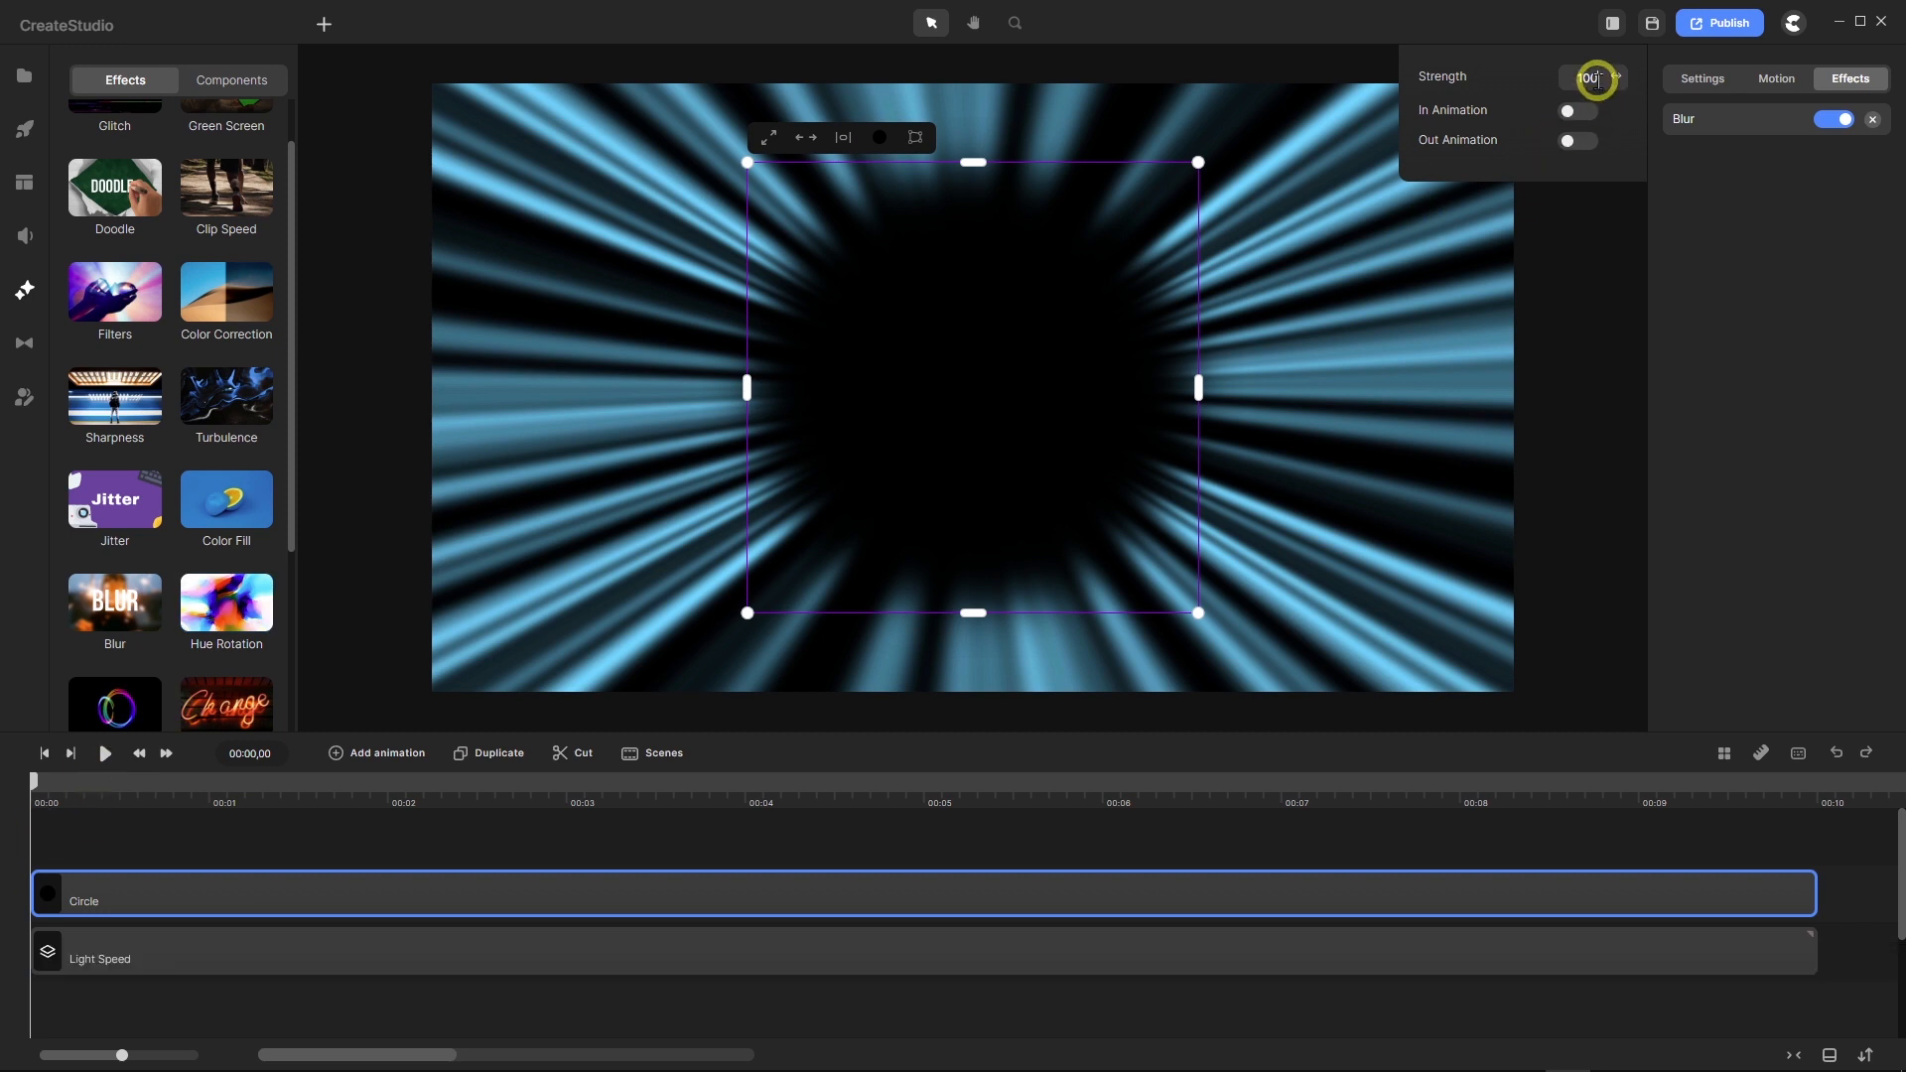
{"action": "left_click_drag", "start_coordinate": [1601, 77], "coordinate": [1513, 57]}
{"action": "type", "text": "300"}
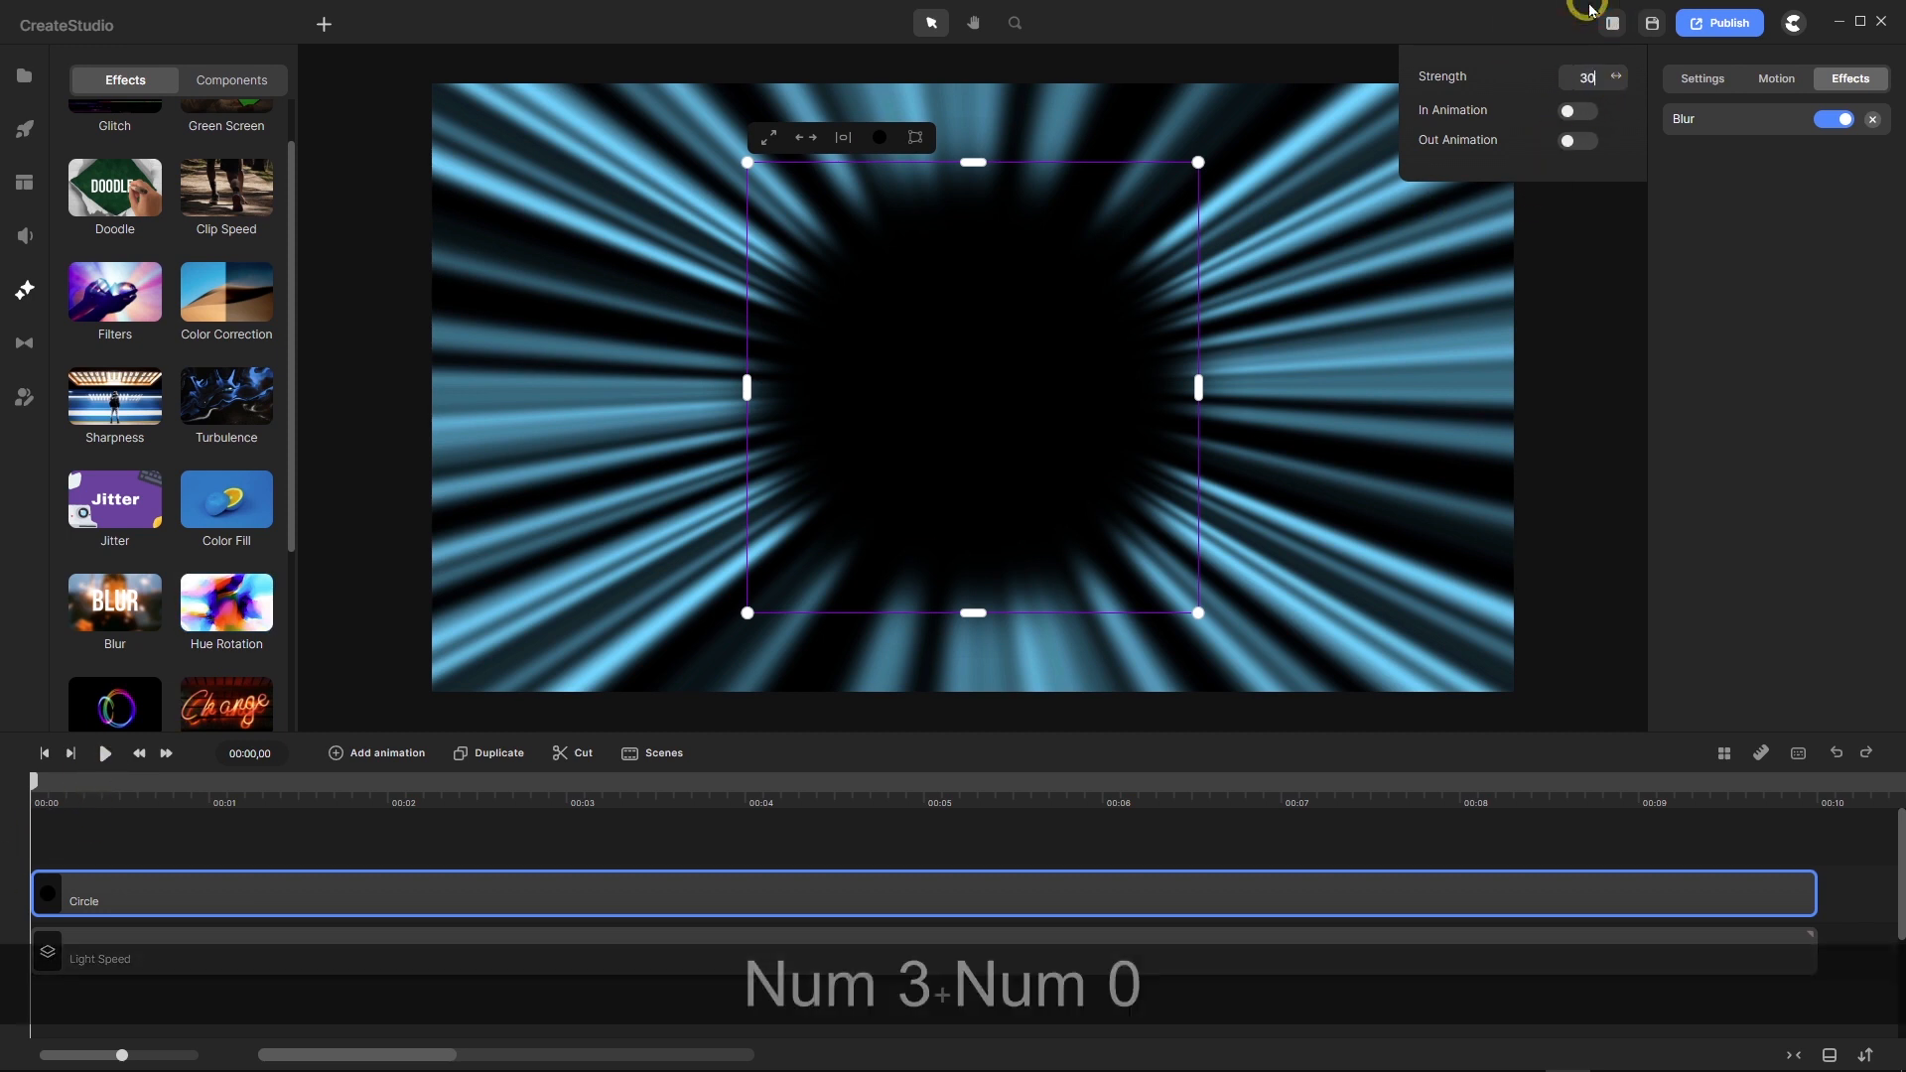
{"action": "key", "text": "Return"}
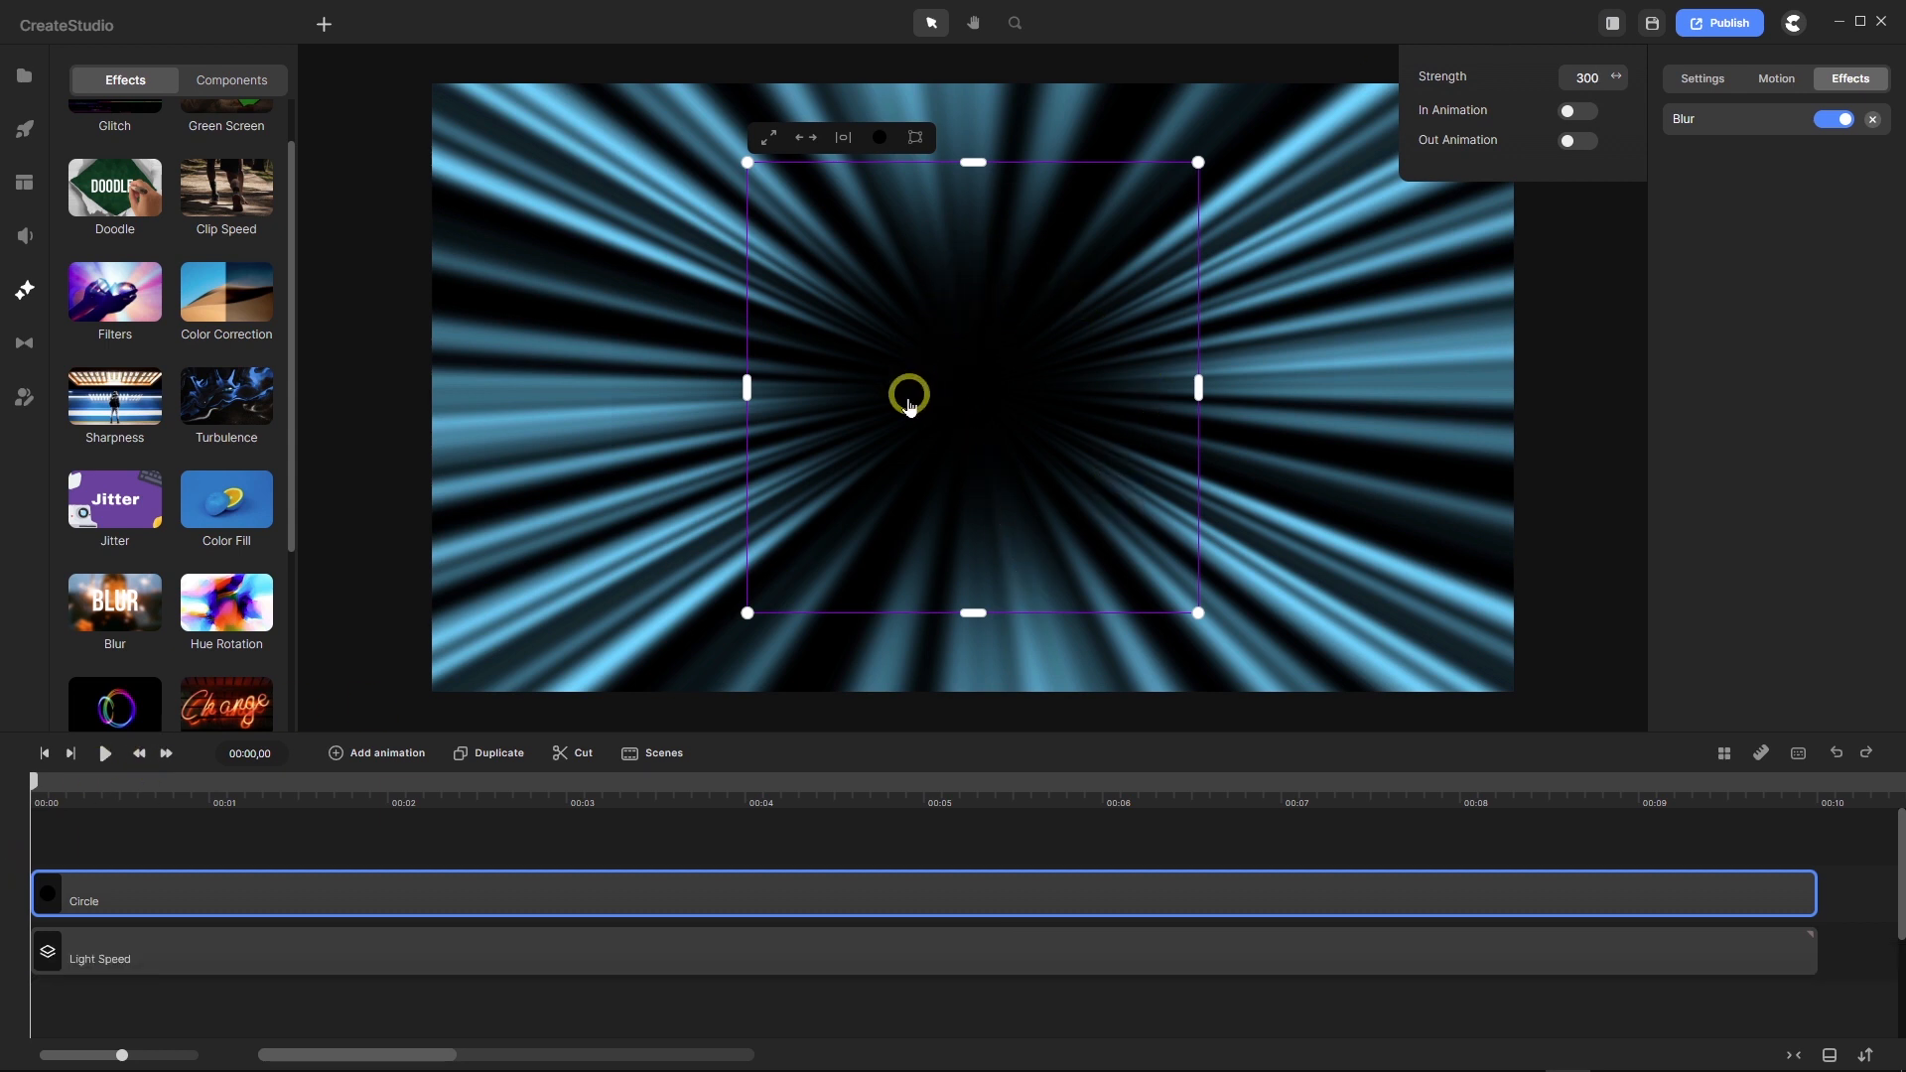
Step: Play back the streak animation with the blurred dark center from the start, then stop it
{"action": "left_click", "coordinate": [41, 757]}
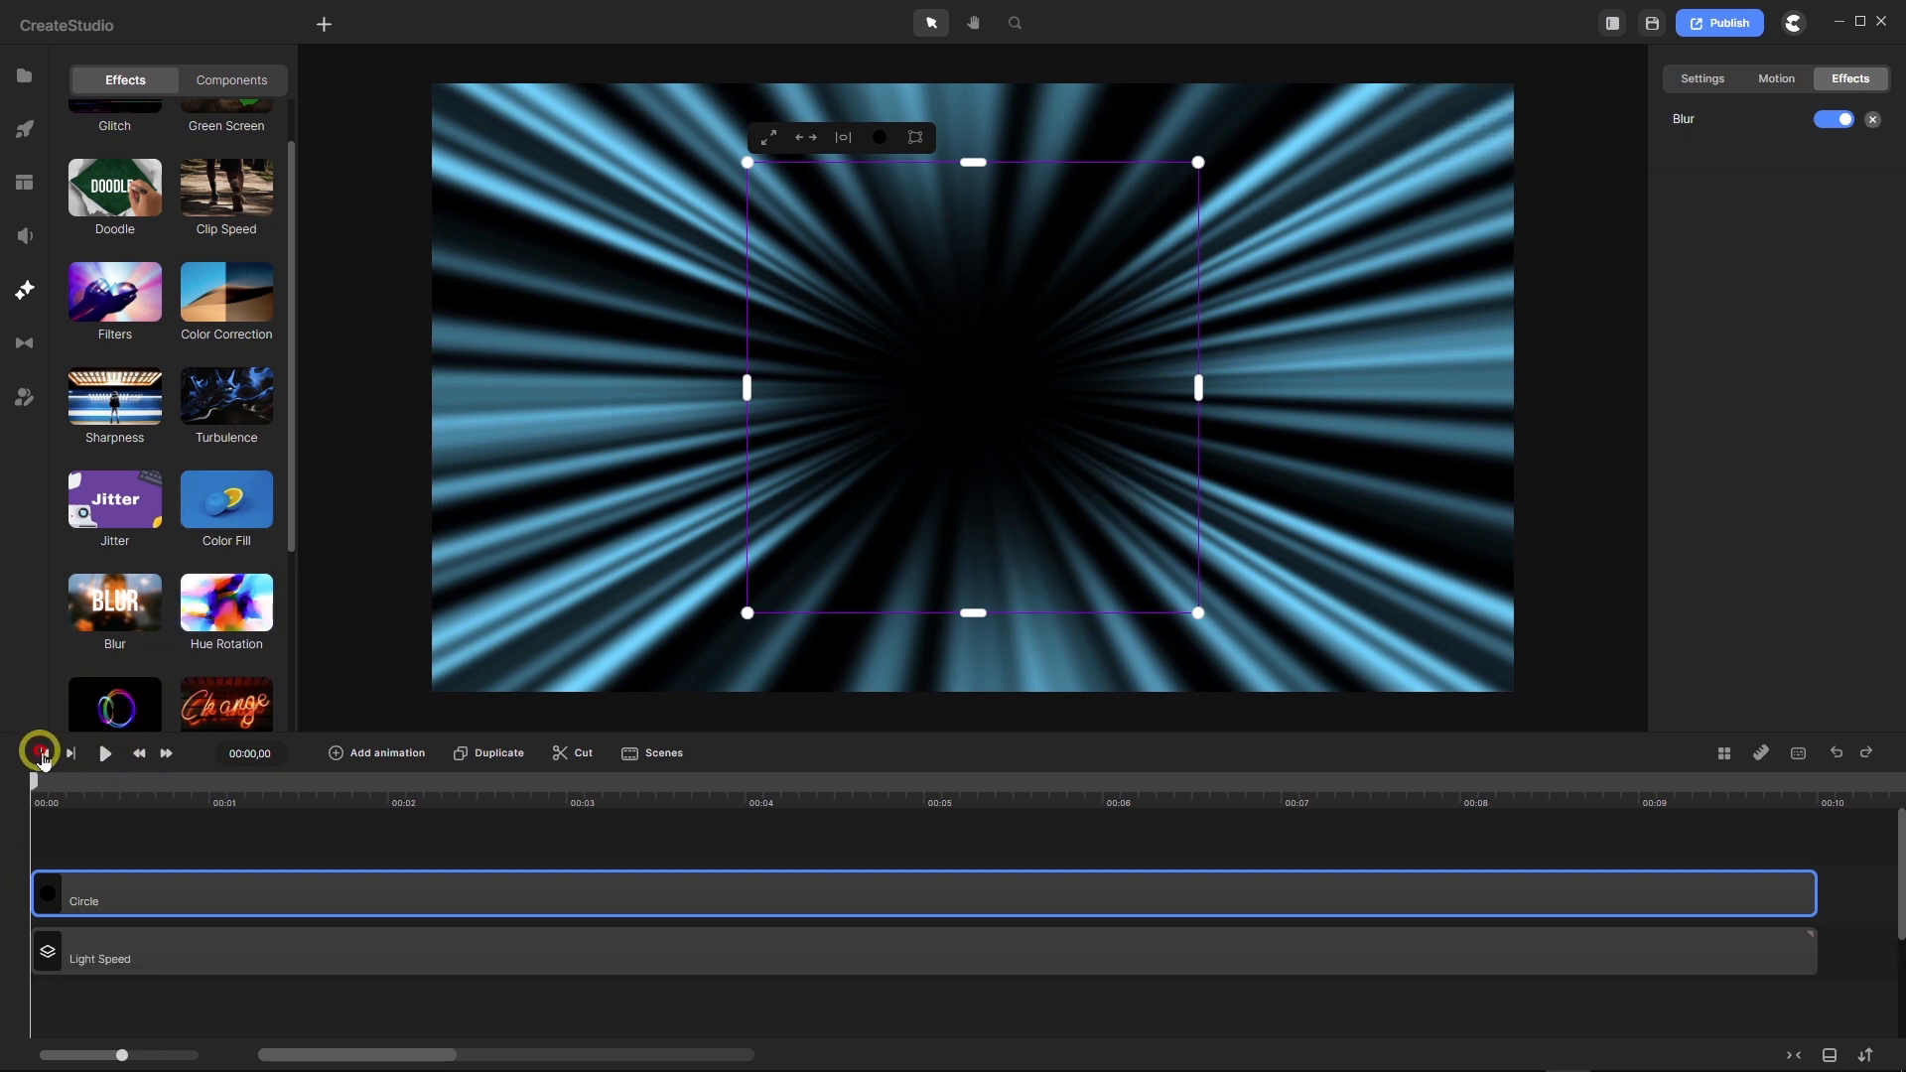
{"action": "left_click", "coordinate": [106, 752]}
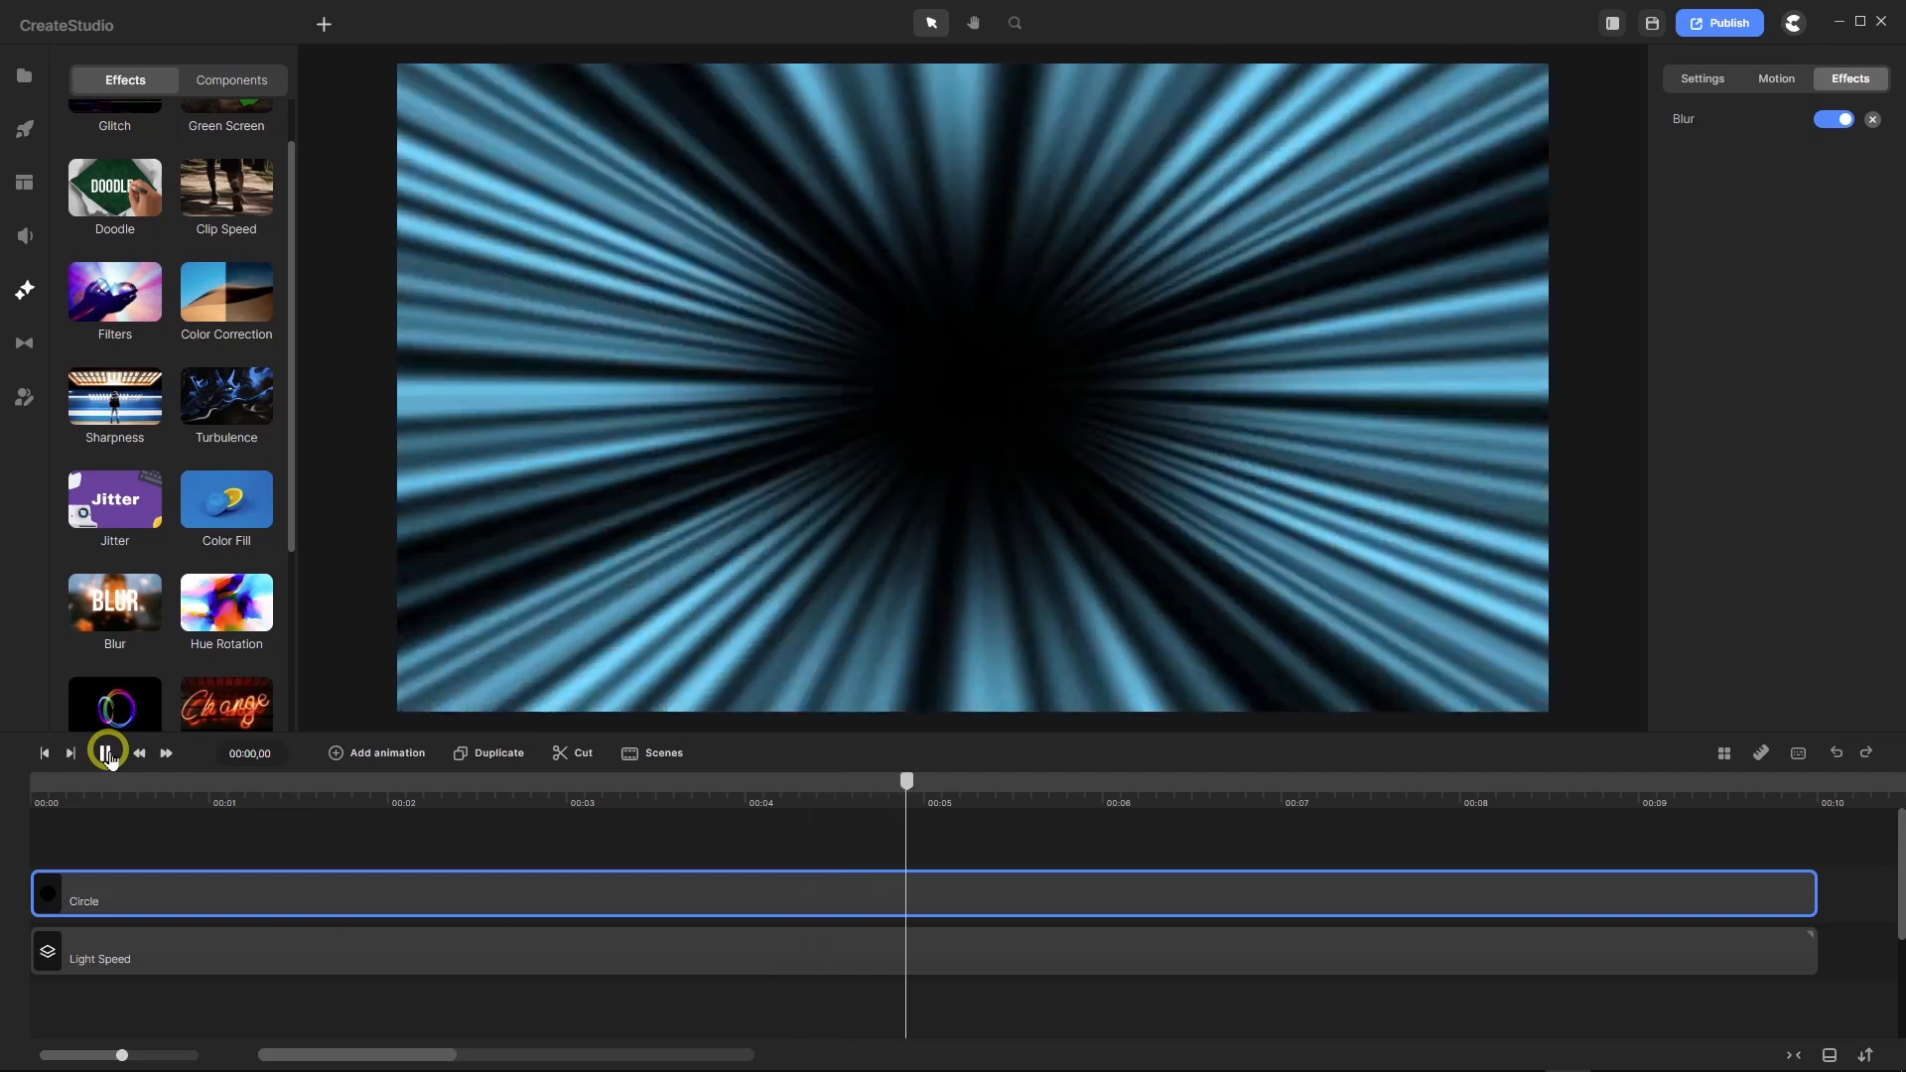
{"action": "left_click", "coordinate": [106, 752]}
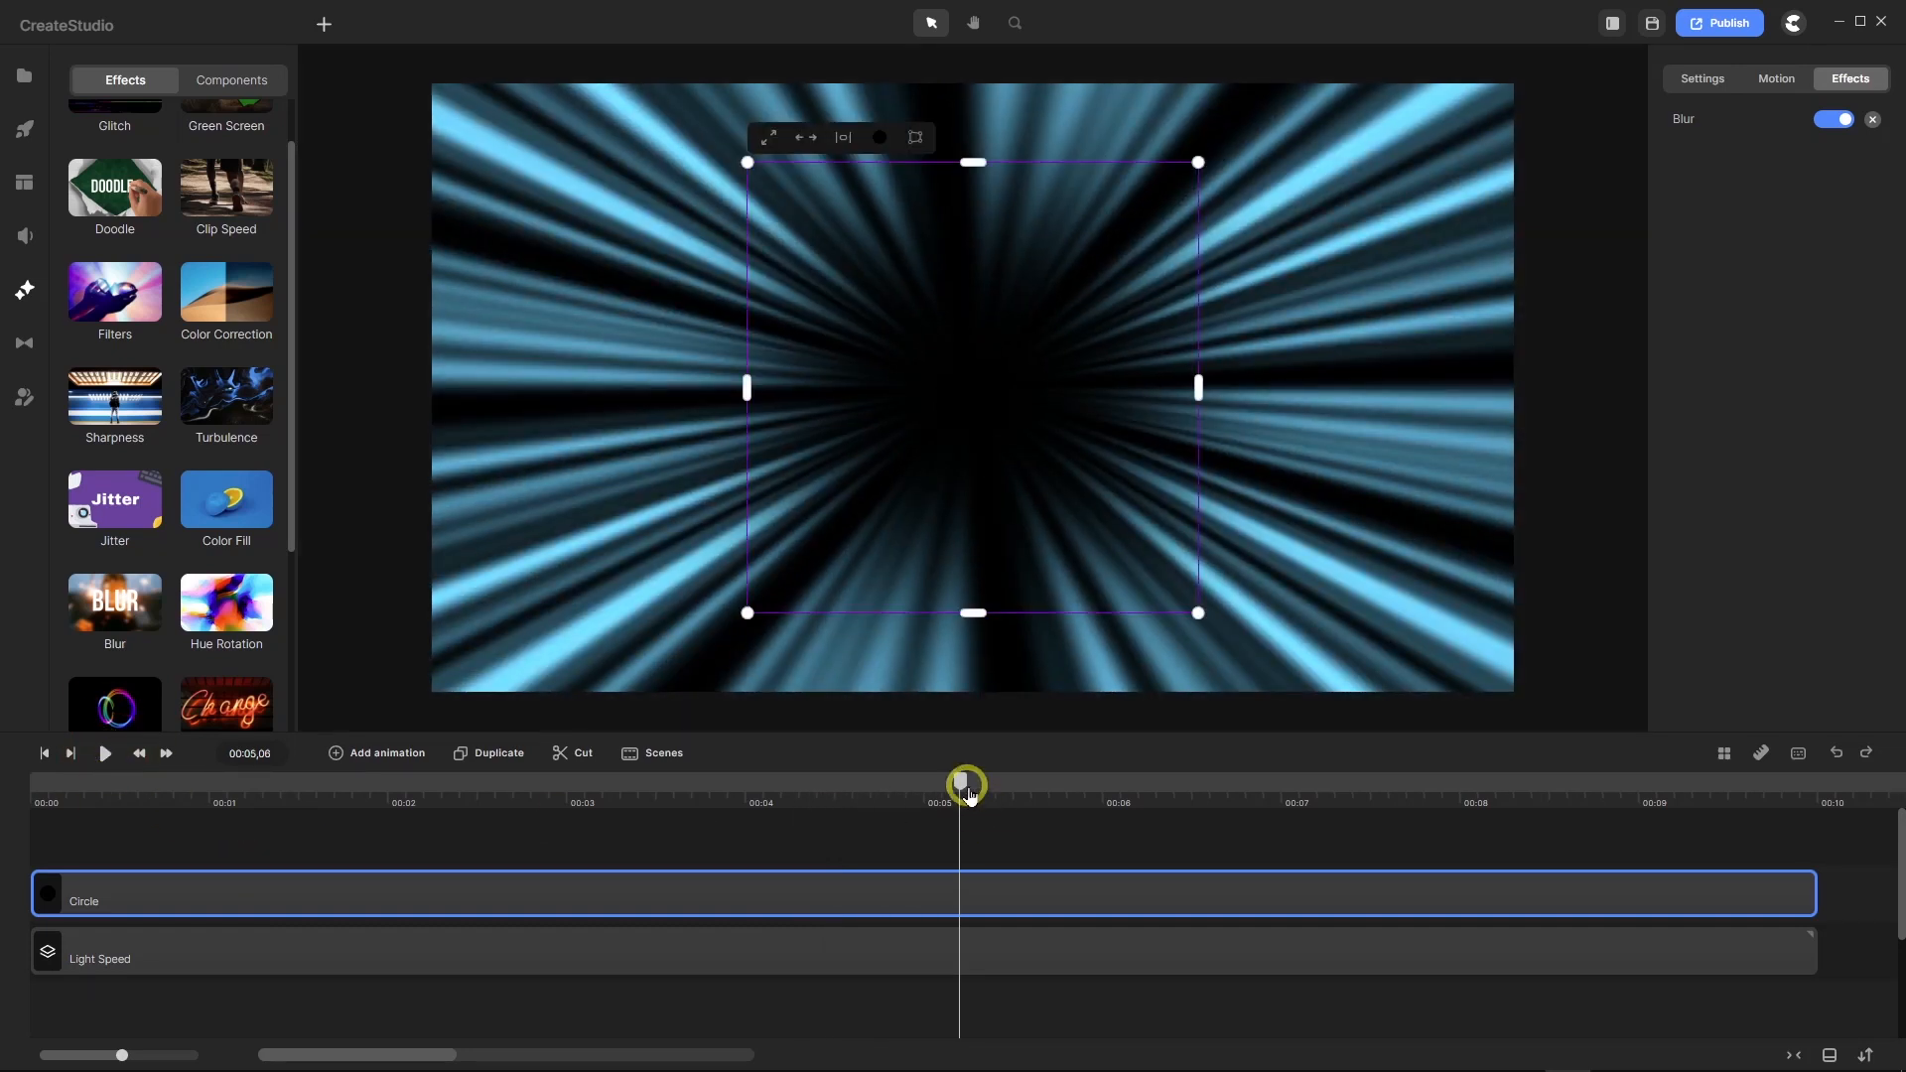
Step: Try the black circle's scale at 160%, then reduce it to 120%
{"action": "left_click", "coordinate": [1703, 80]}
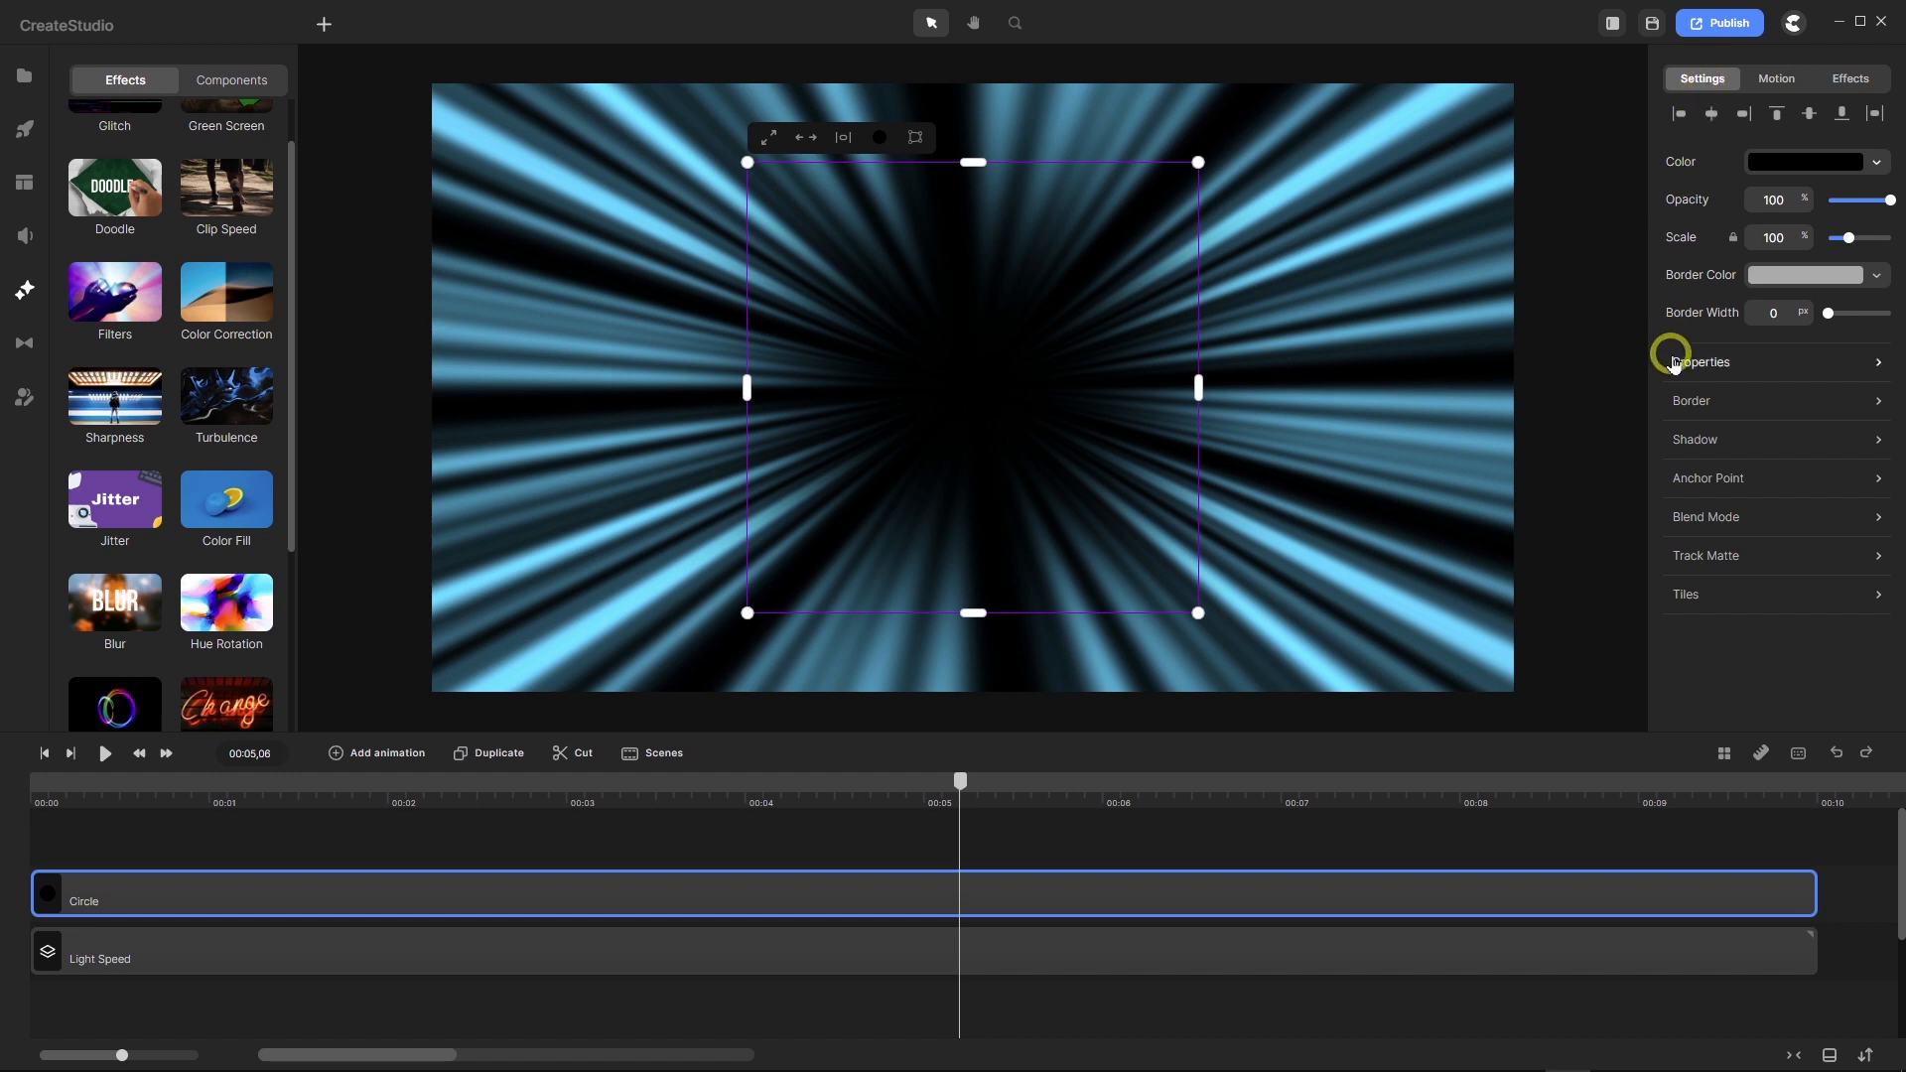
{"action": "double_click", "coordinate": [1787, 237]}
{"action": "type", "text": "160"}
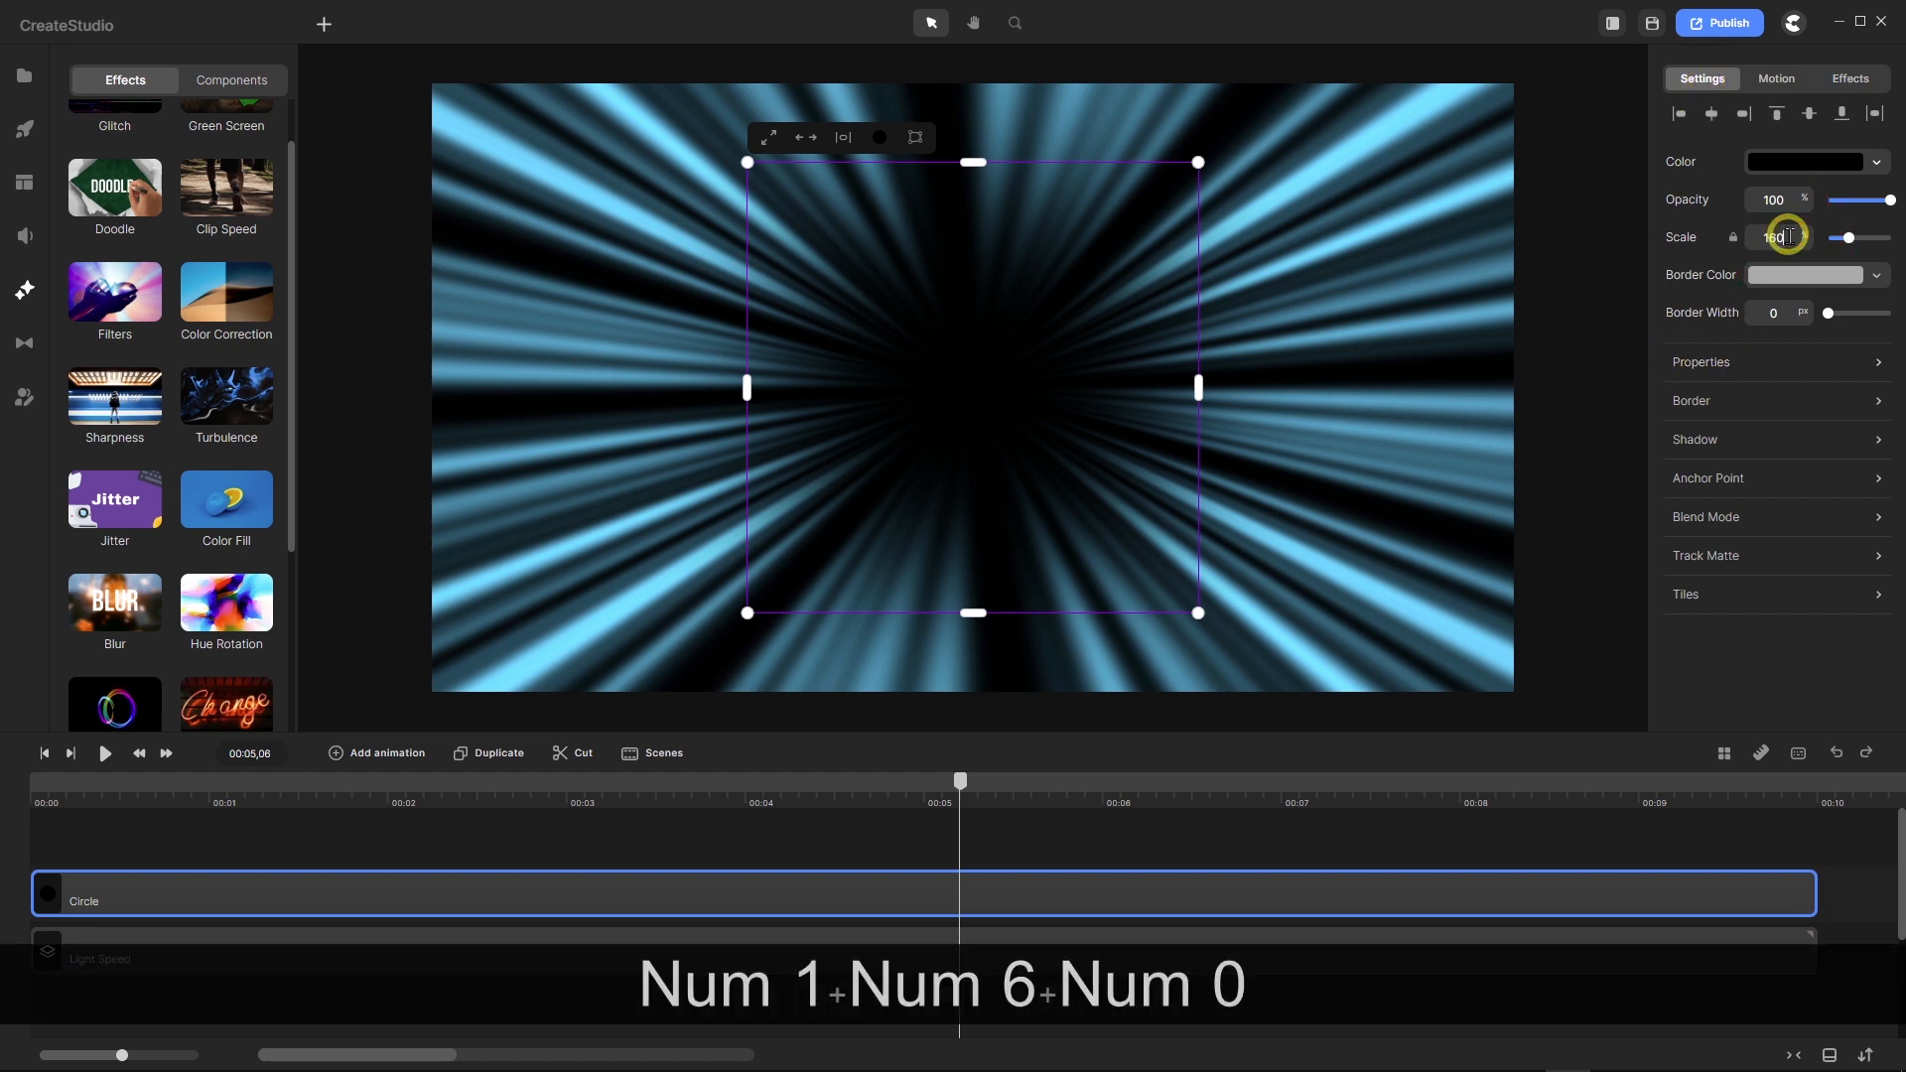
{"action": "key", "text": "Return"}
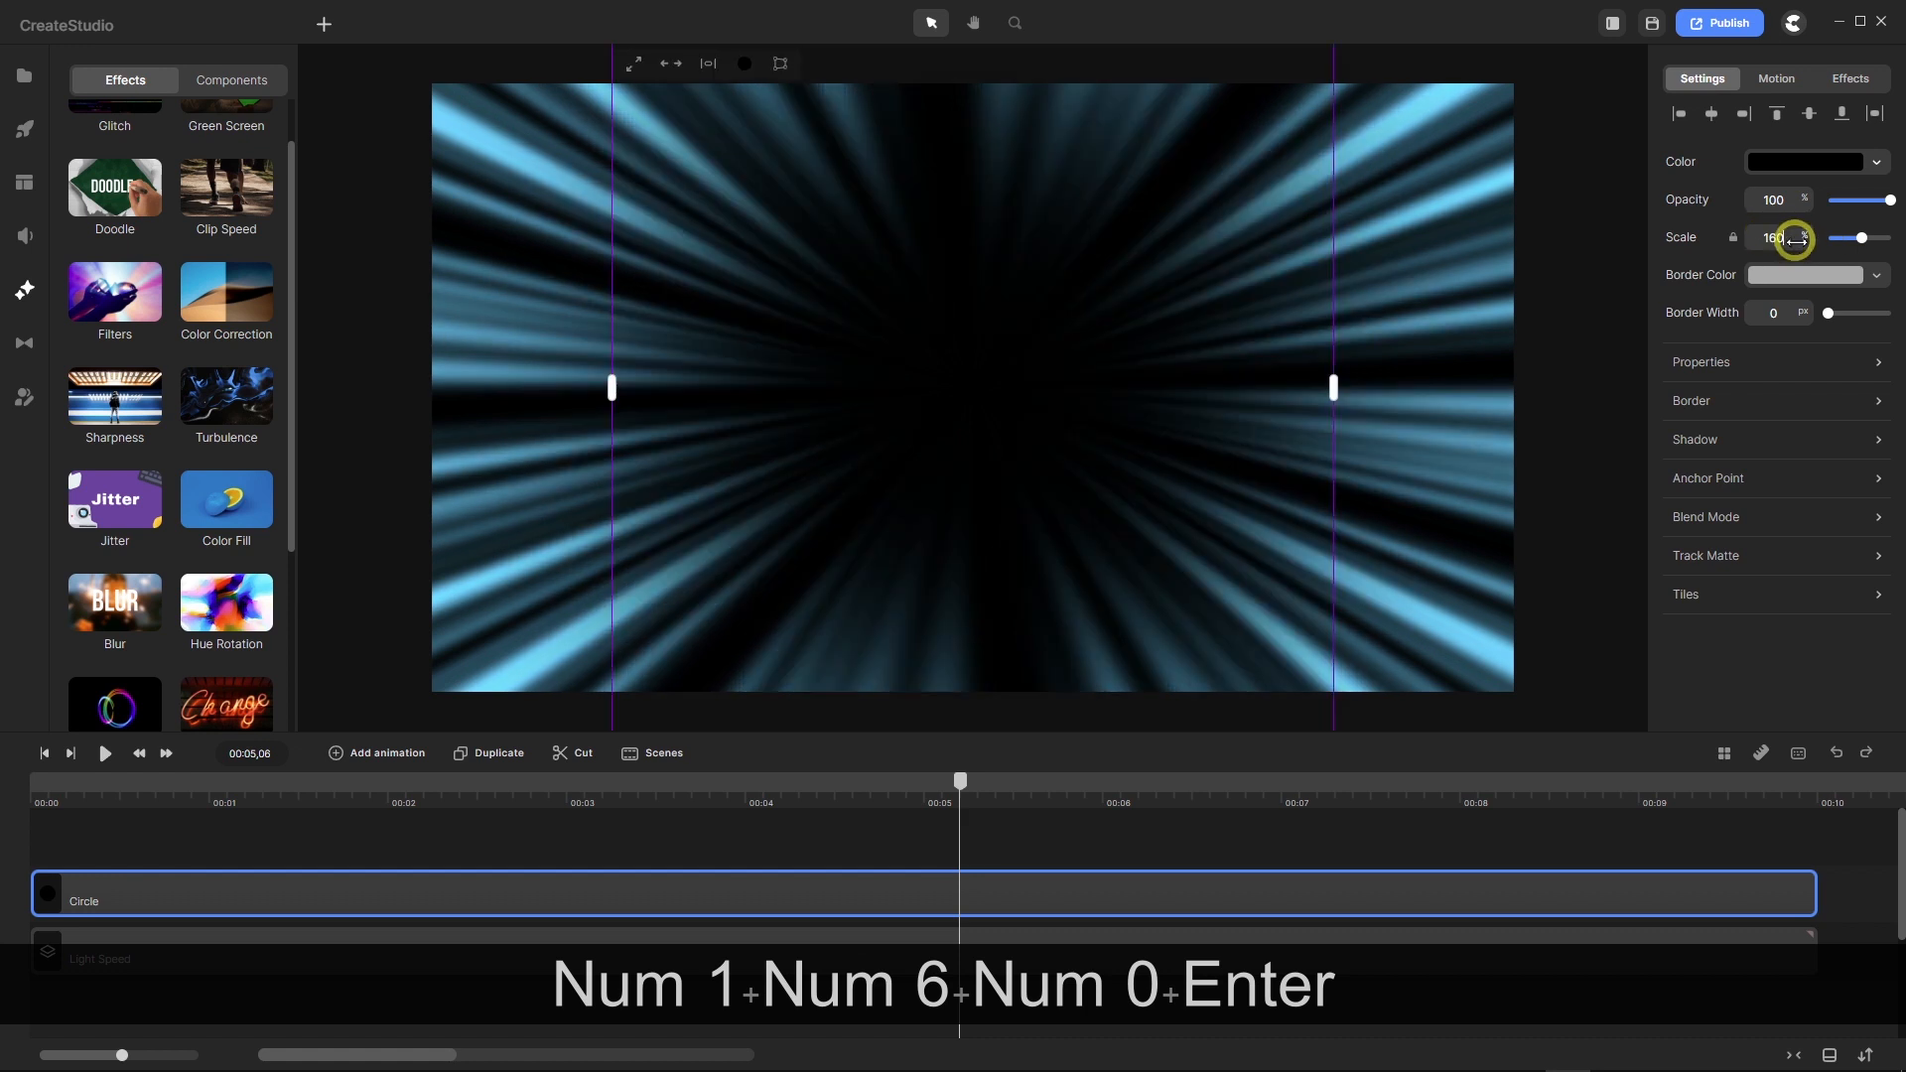
{"action": "left_click", "coordinate": [1773, 234]}
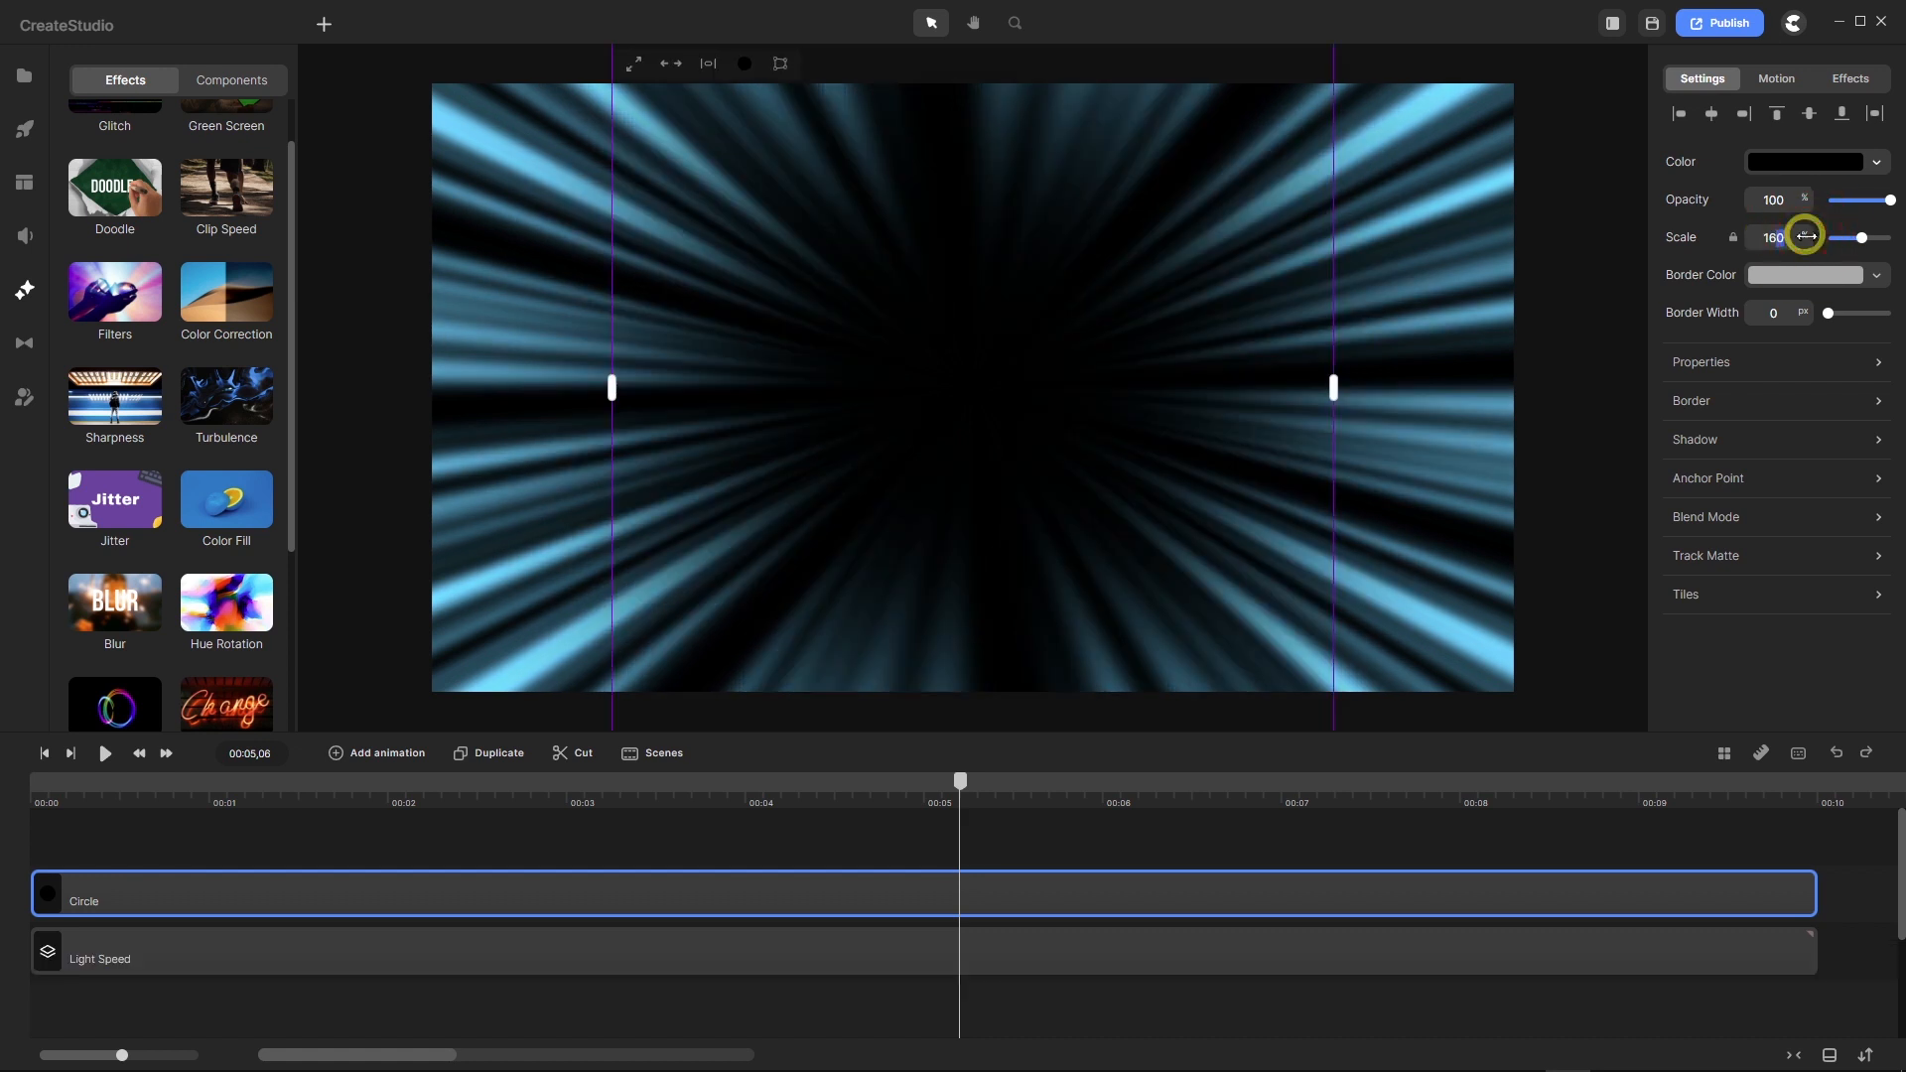
{"action": "type", "text": "20"}
{"action": "key", "text": "Return"}
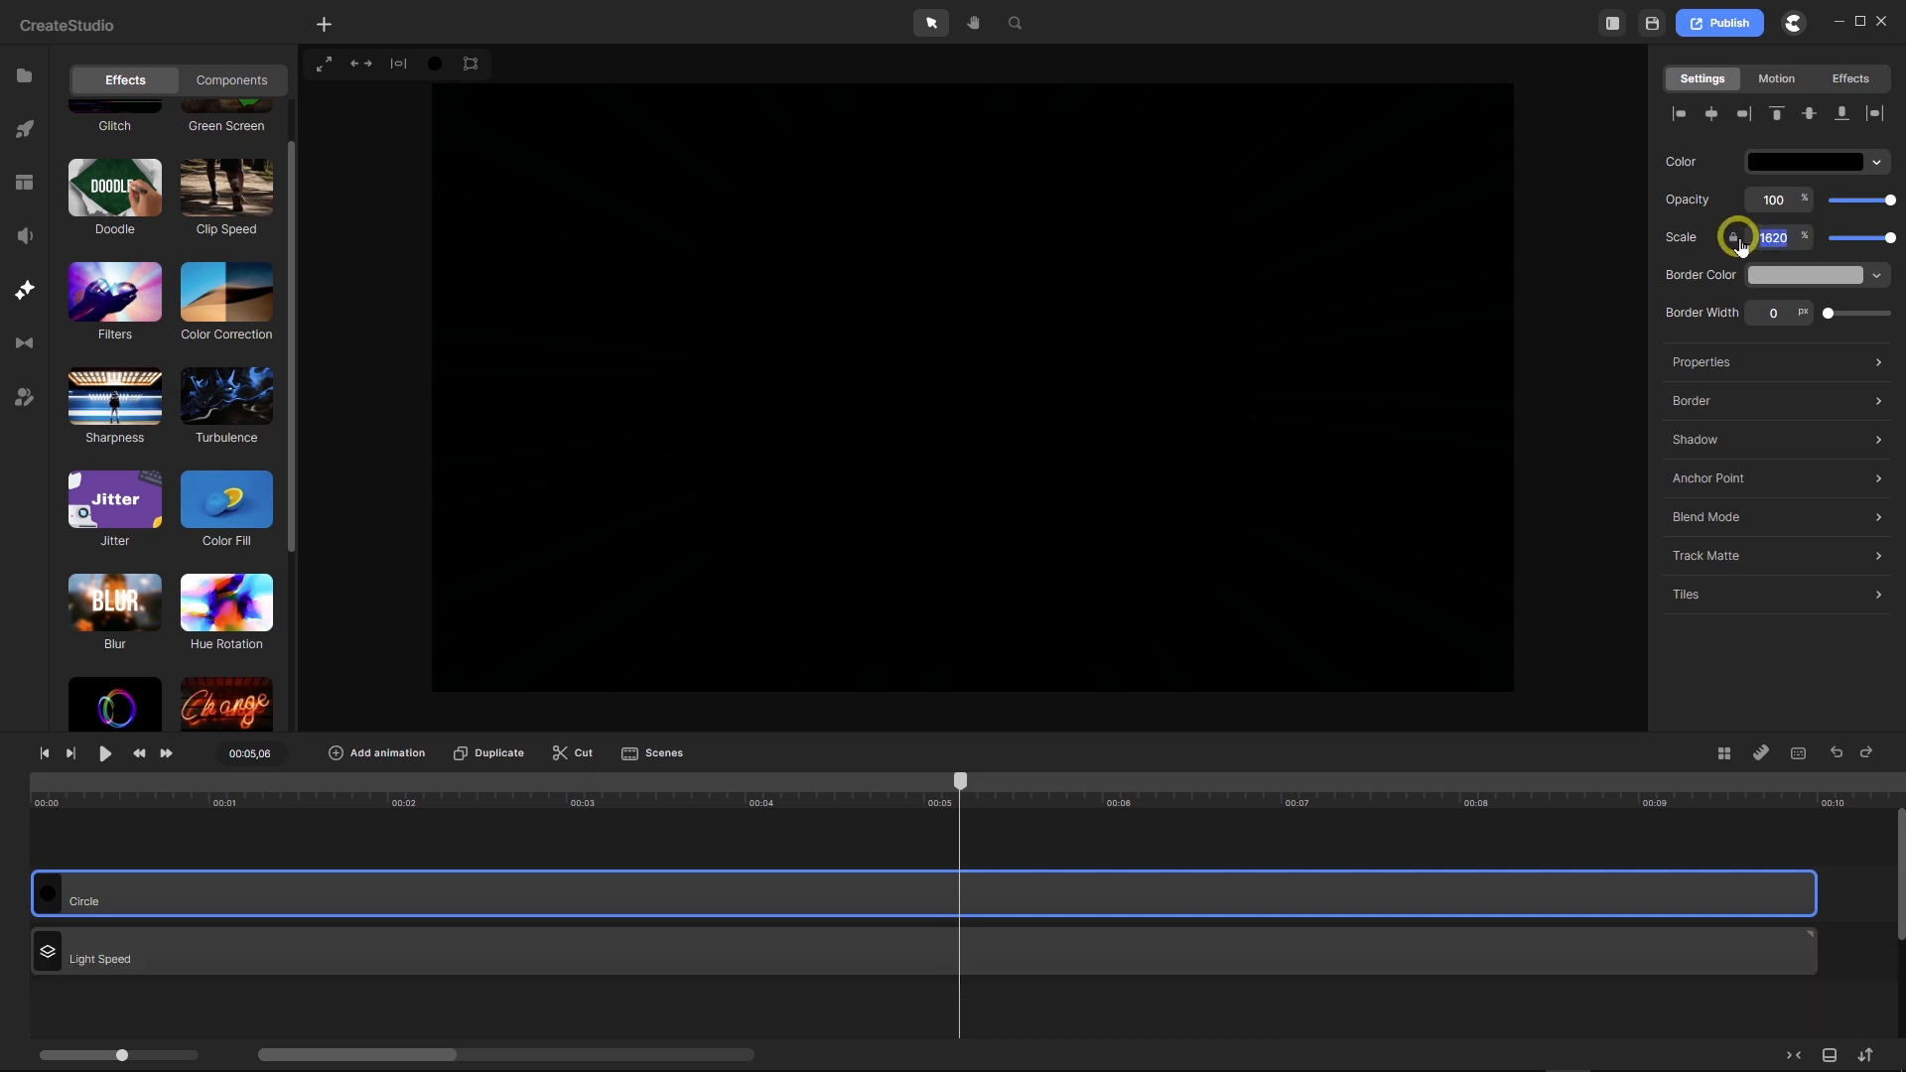
{"action": "double_click", "coordinate": [1763, 235]}
{"action": "type", "text": "120"}
{"action": "key", "text": "Return"}
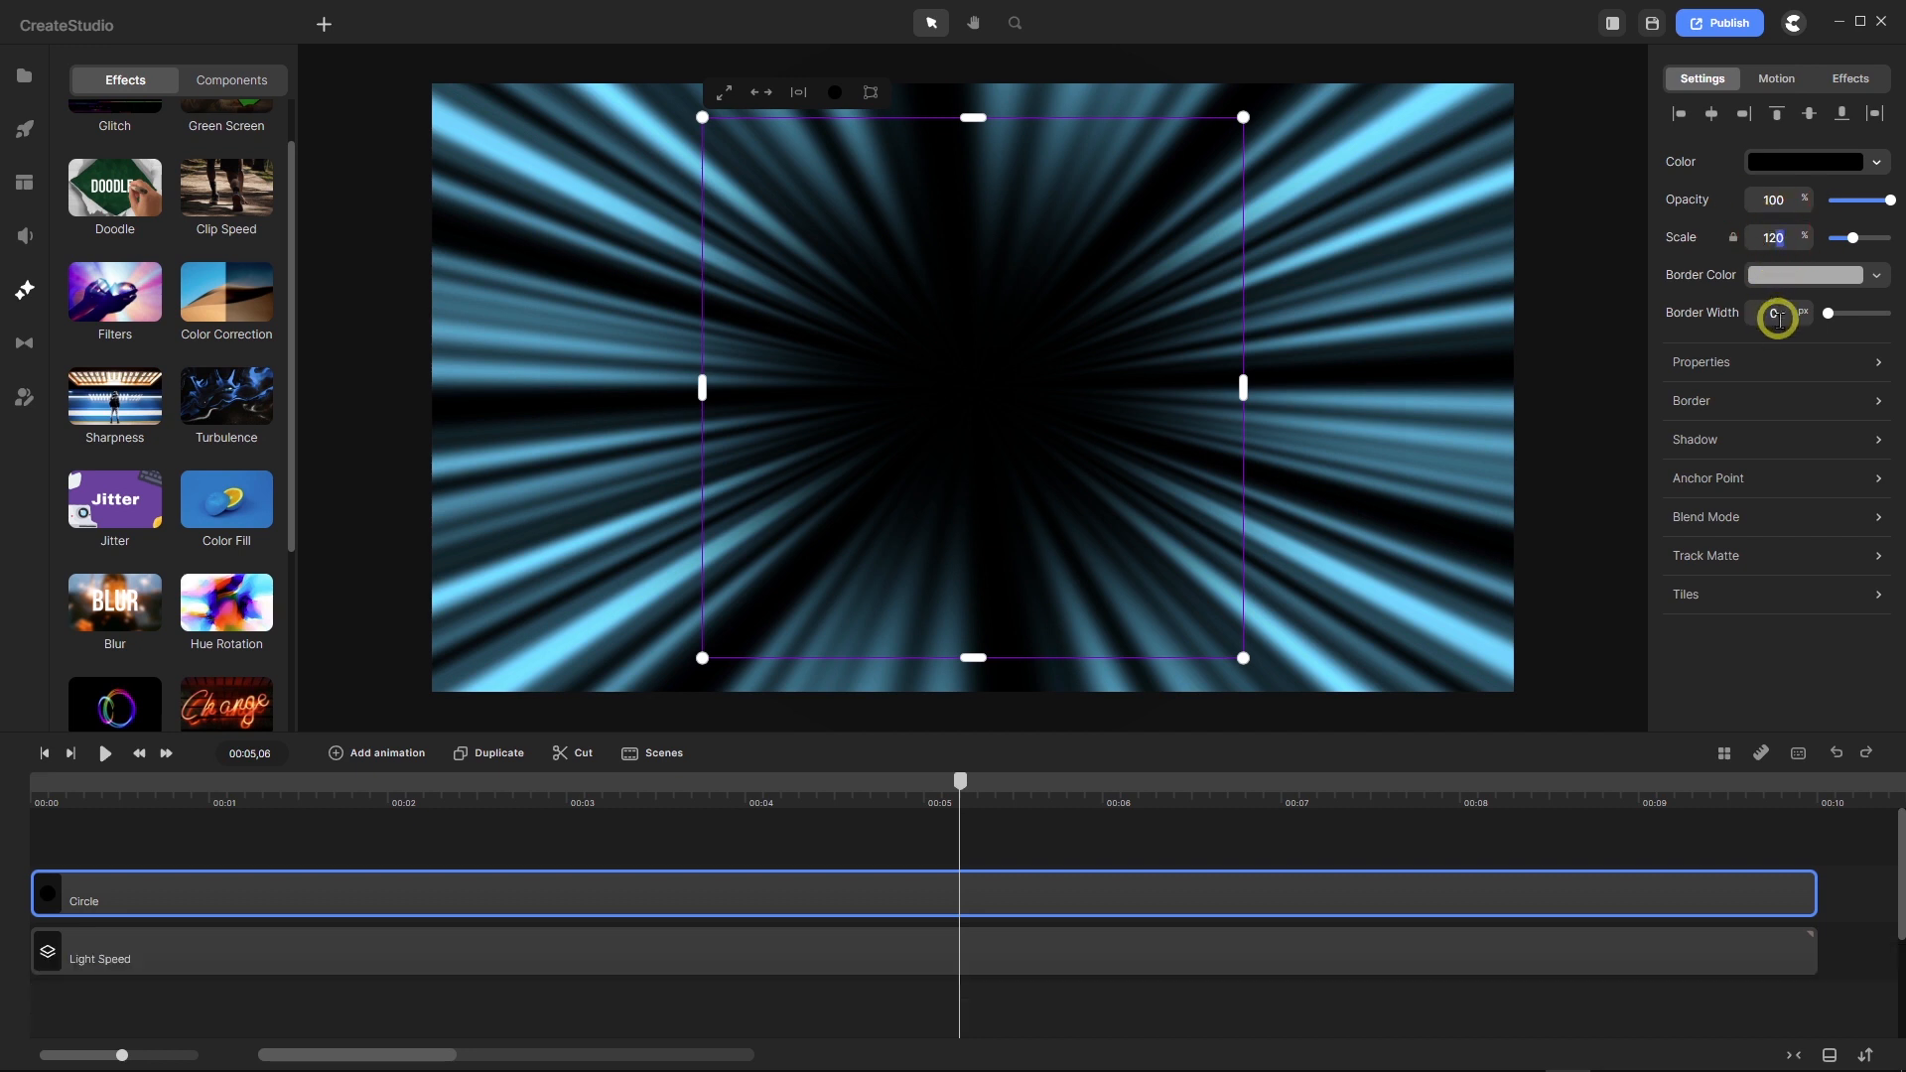
Step: Set the black circle's scale to 140% and preview the animation from the start, then stop it
{"action": "key", "text": "Return"}
{"action": "key", "text": "BackSpace"}
{"action": "key", "text": "BackSpace"}
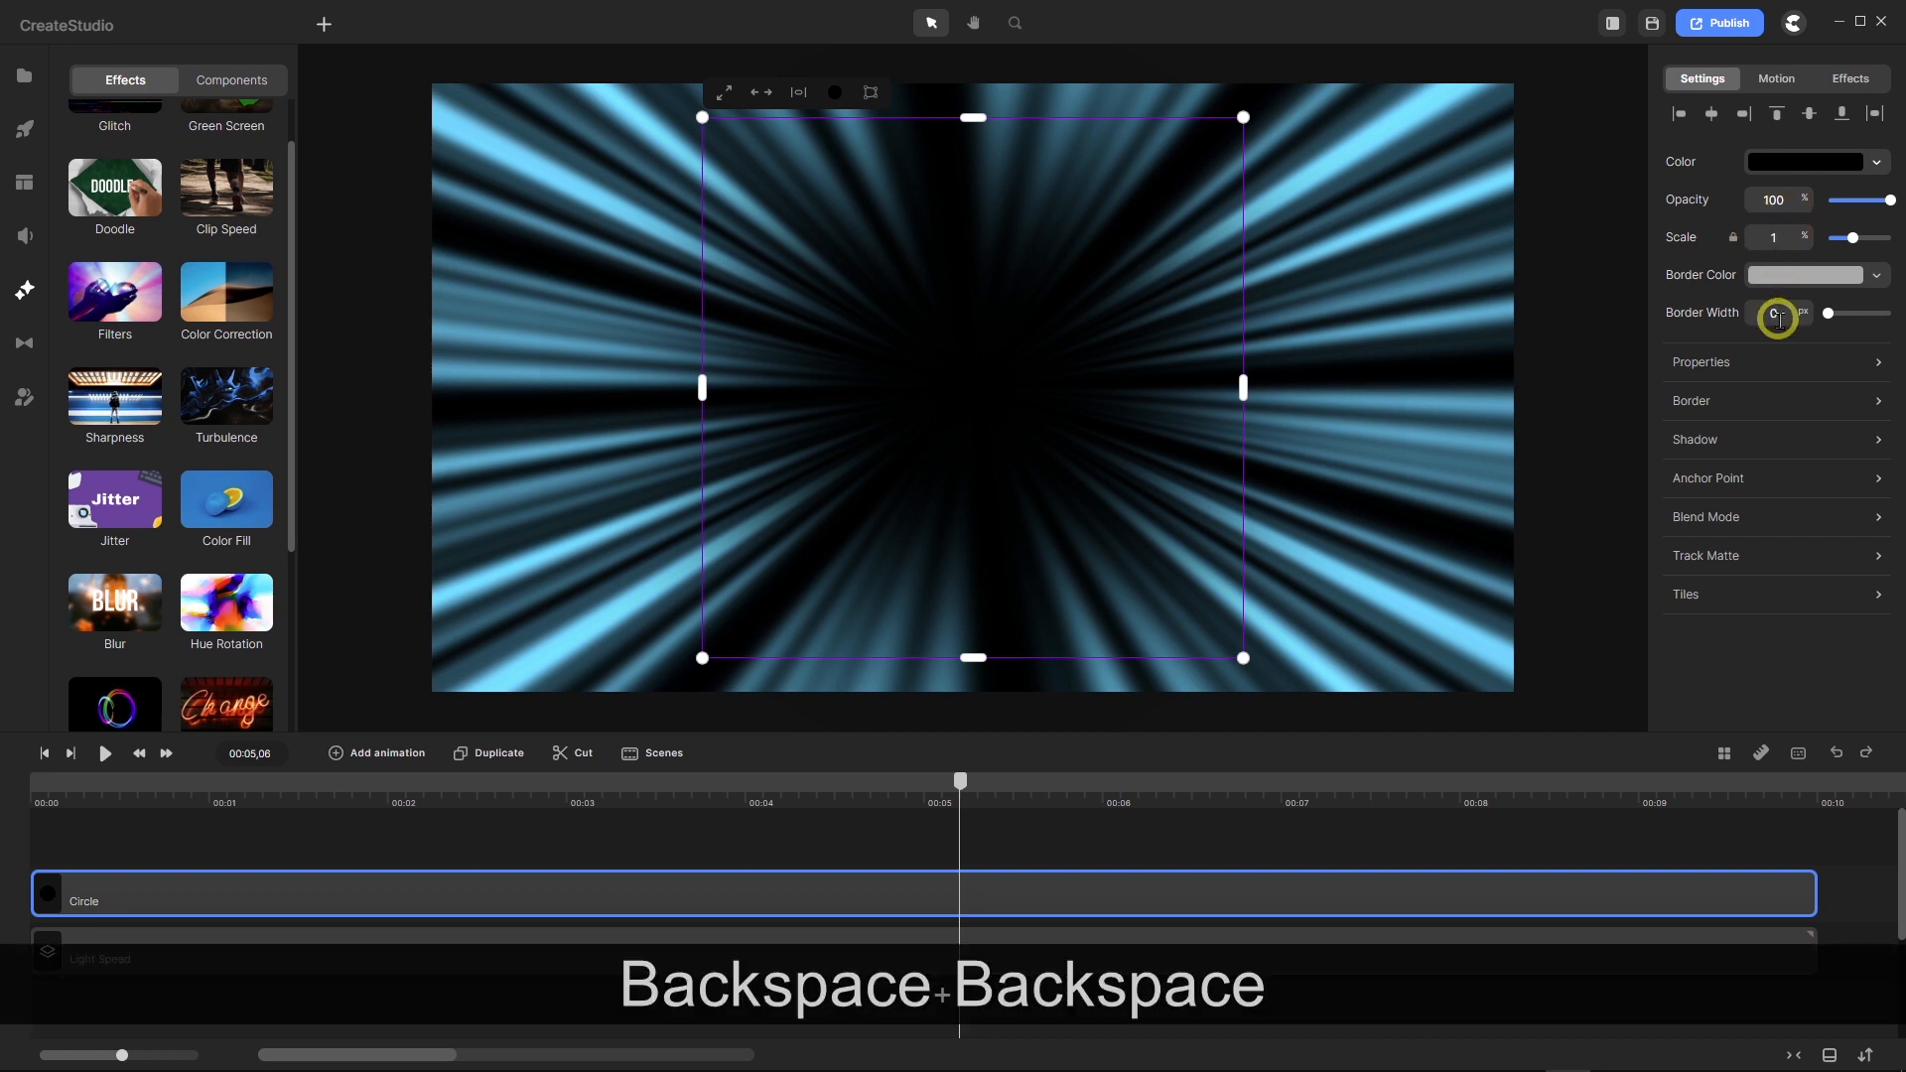
{"action": "type", "text": "40"}
{"action": "key", "text": "Return"}
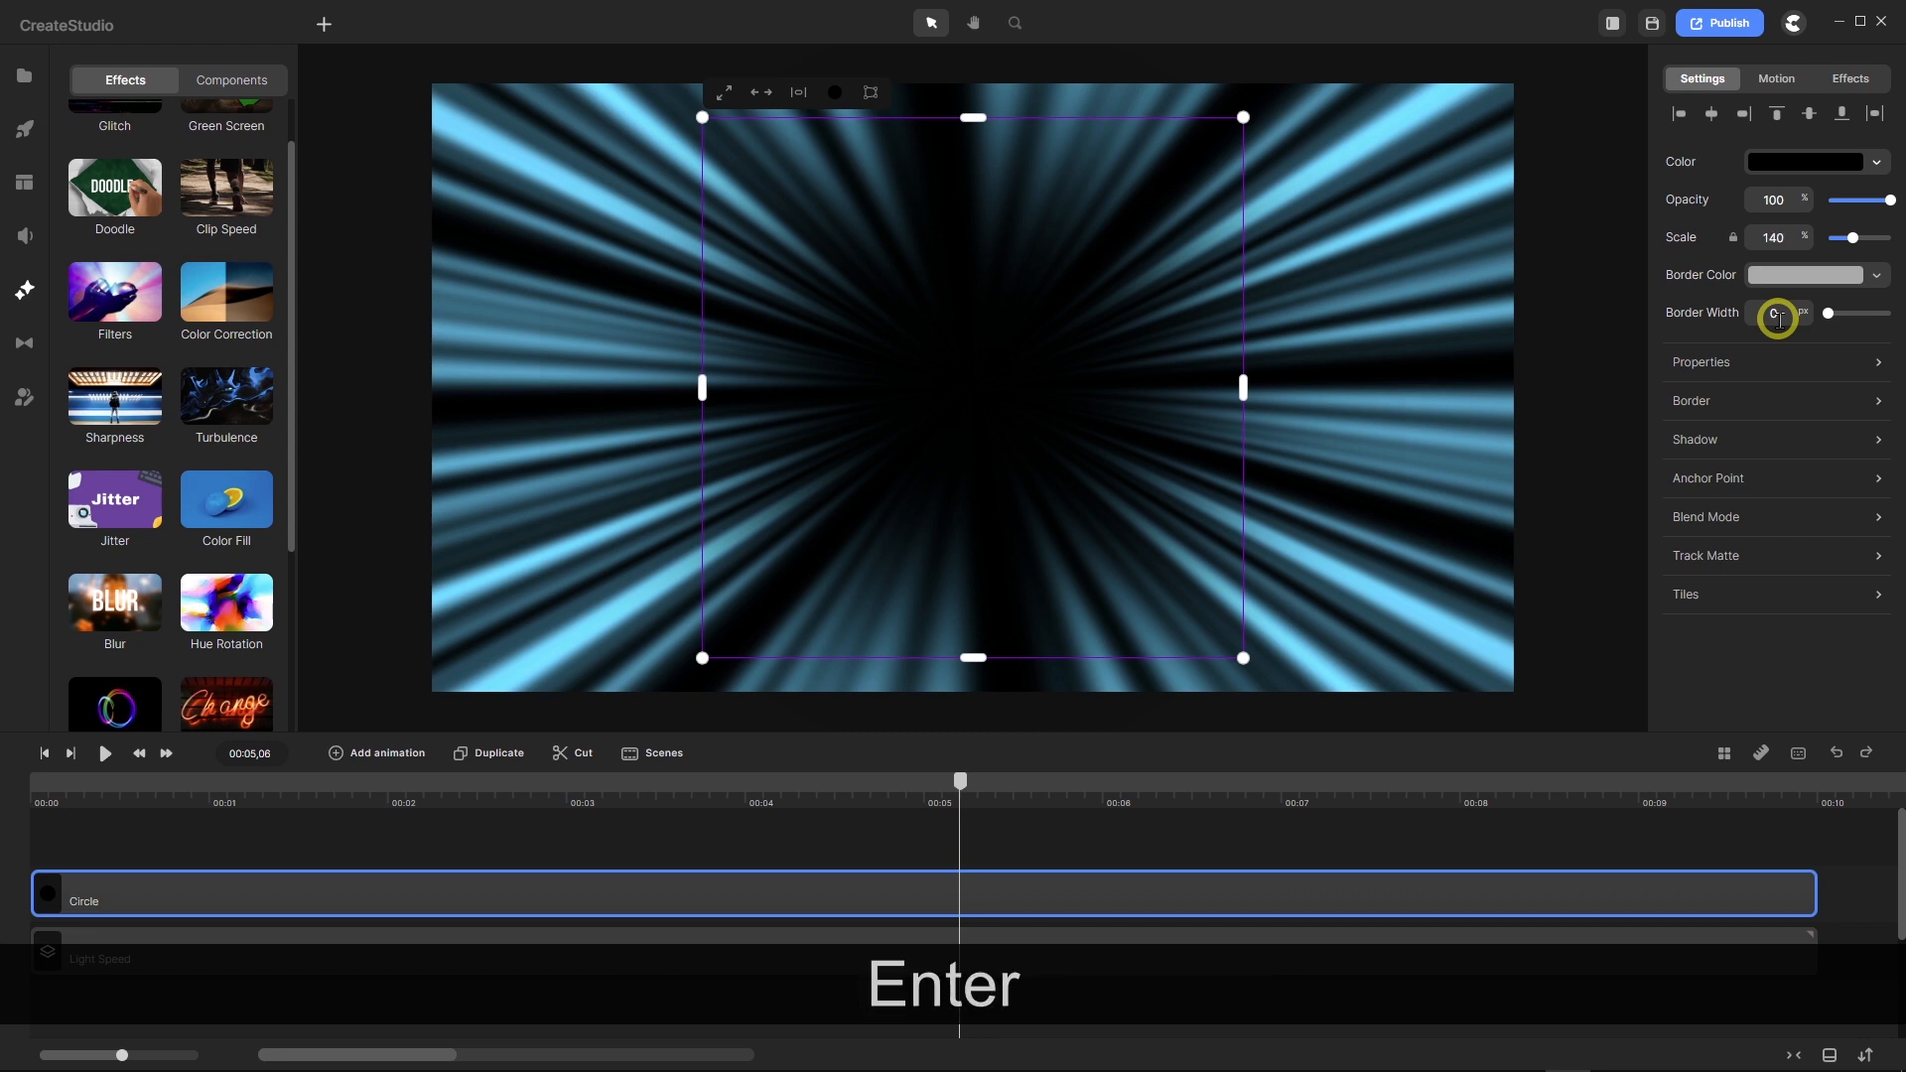
{"action": "left_click", "coordinate": [1244, 181]}
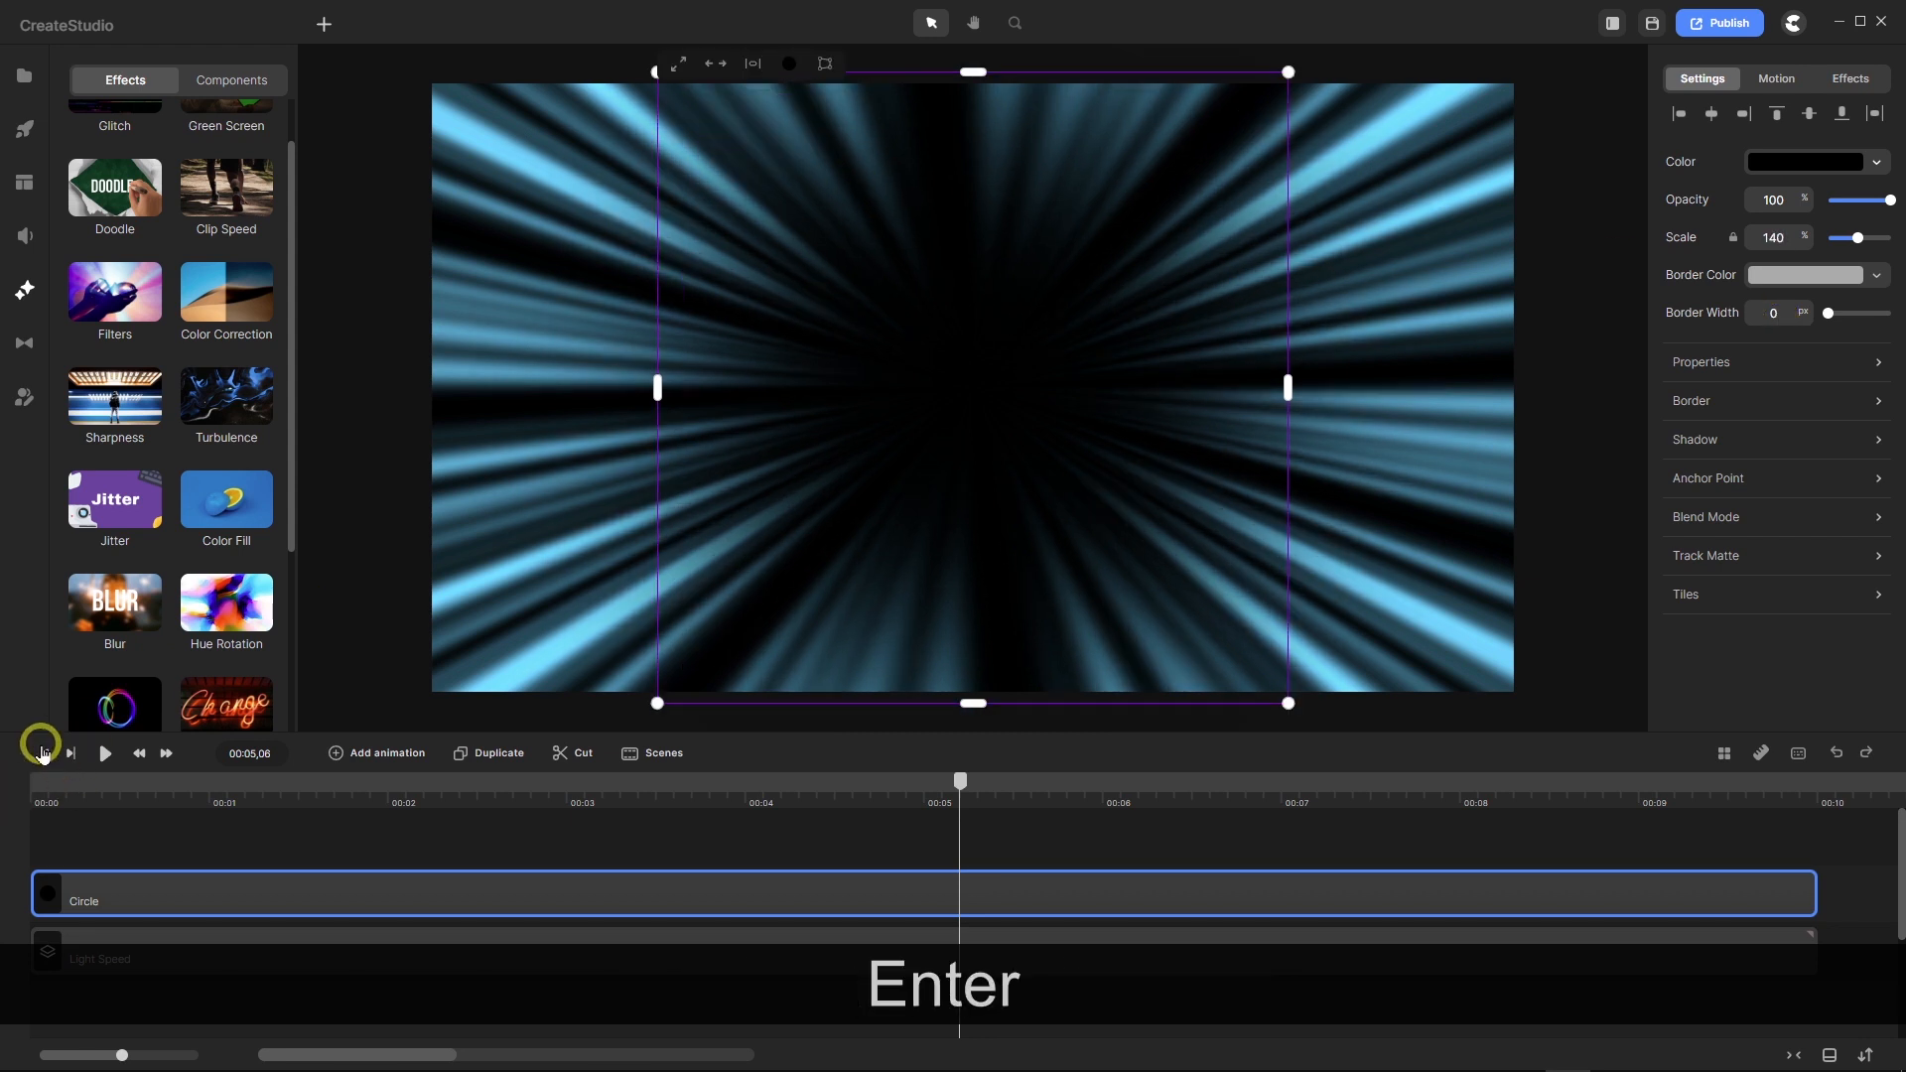
{"action": "left_click", "coordinate": [44, 752]}
{"action": "left_click", "coordinate": [107, 754]}
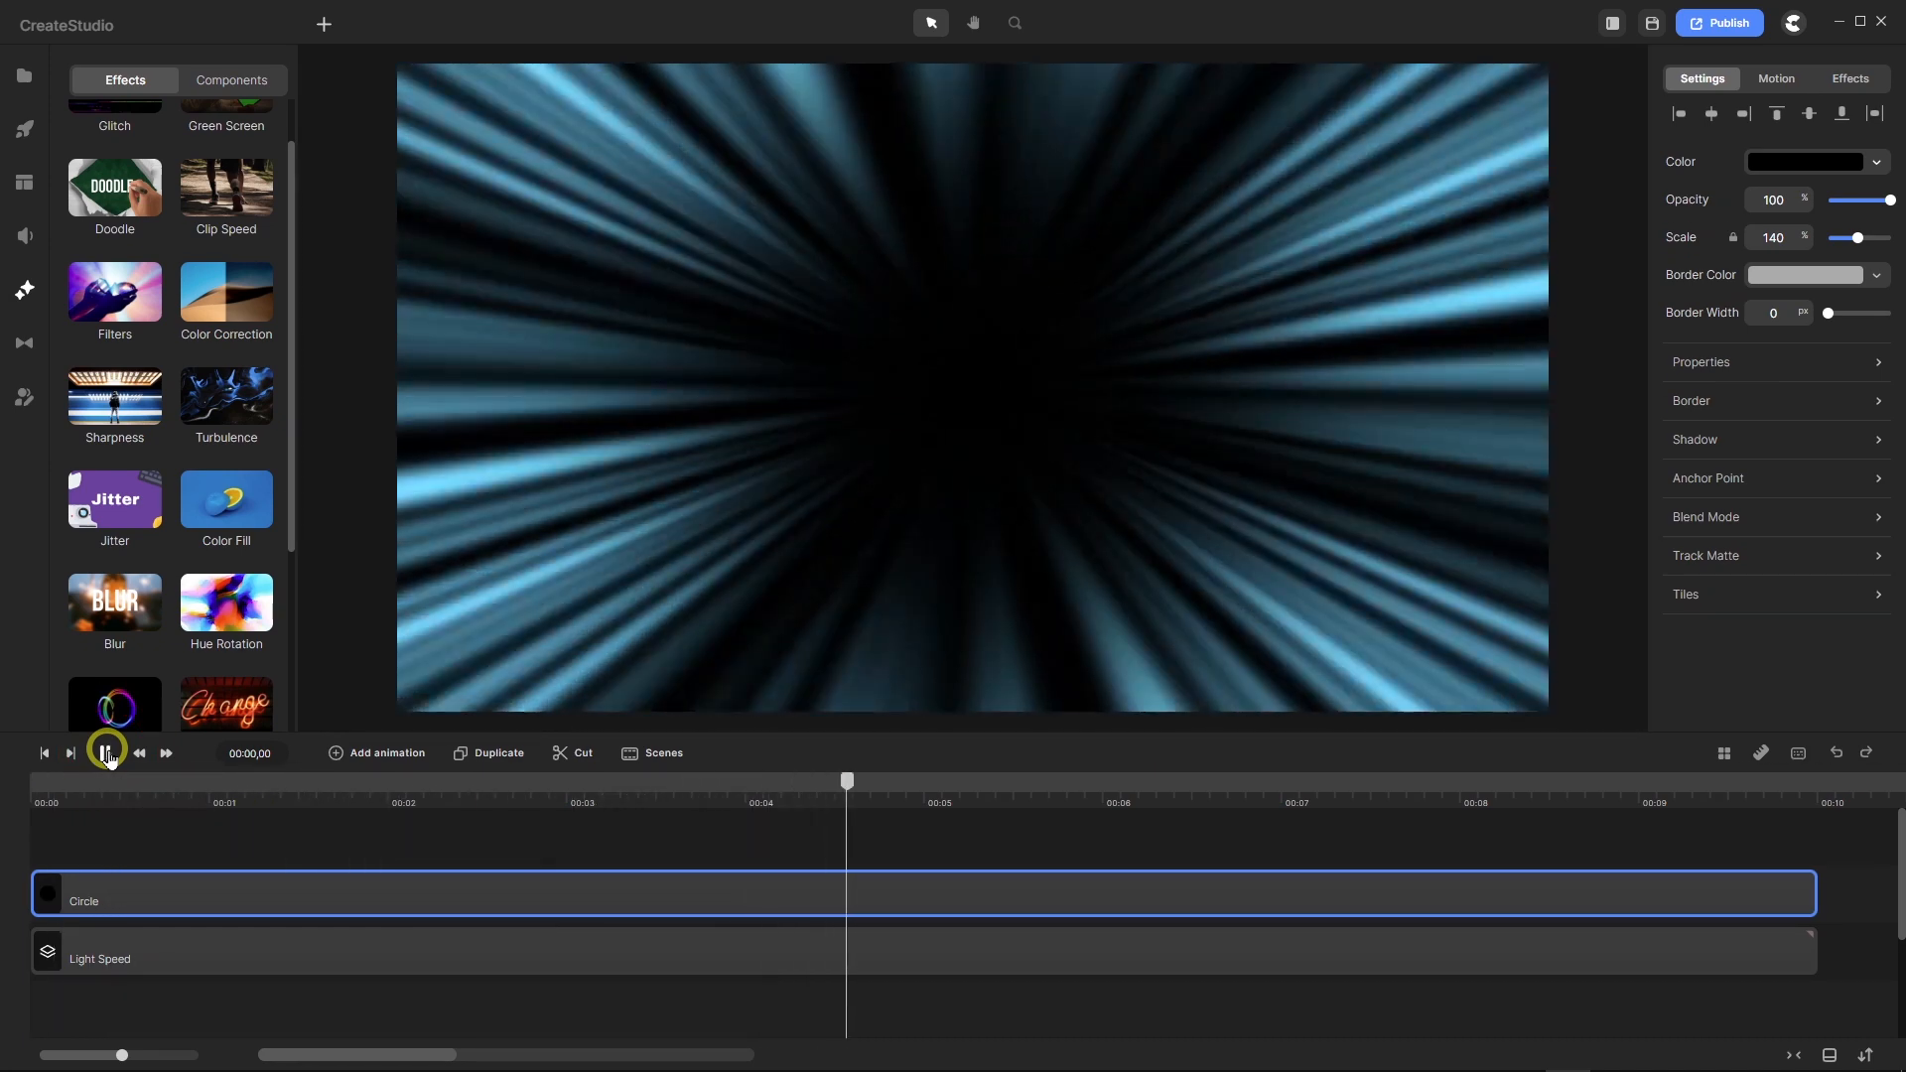
{"action": "left_click", "coordinate": [106, 754]}
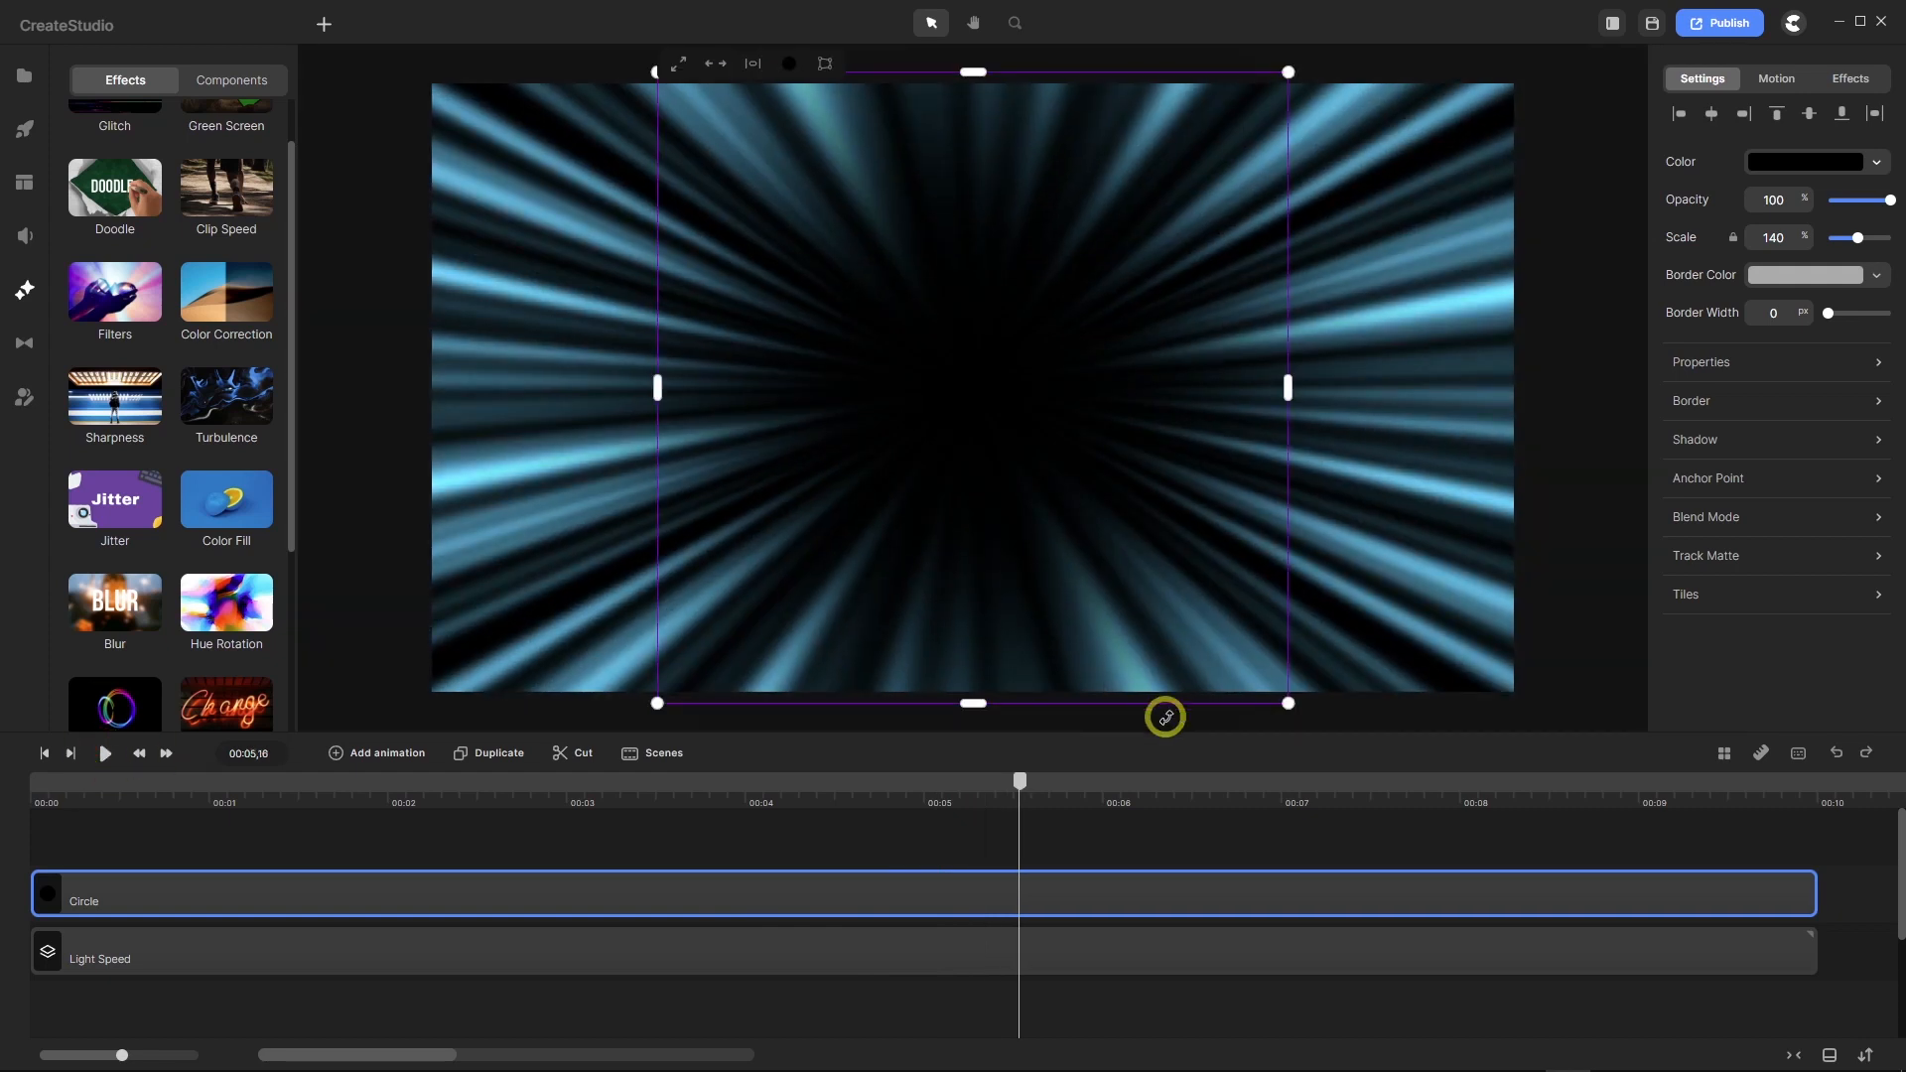
Step: Set the black circle's scale to 100% and play the animation from the start
{"action": "double_click", "coordinate": [1776, 235]}
{"action": "type", "text": "100"}
{"action": "key", "text": "Return"}
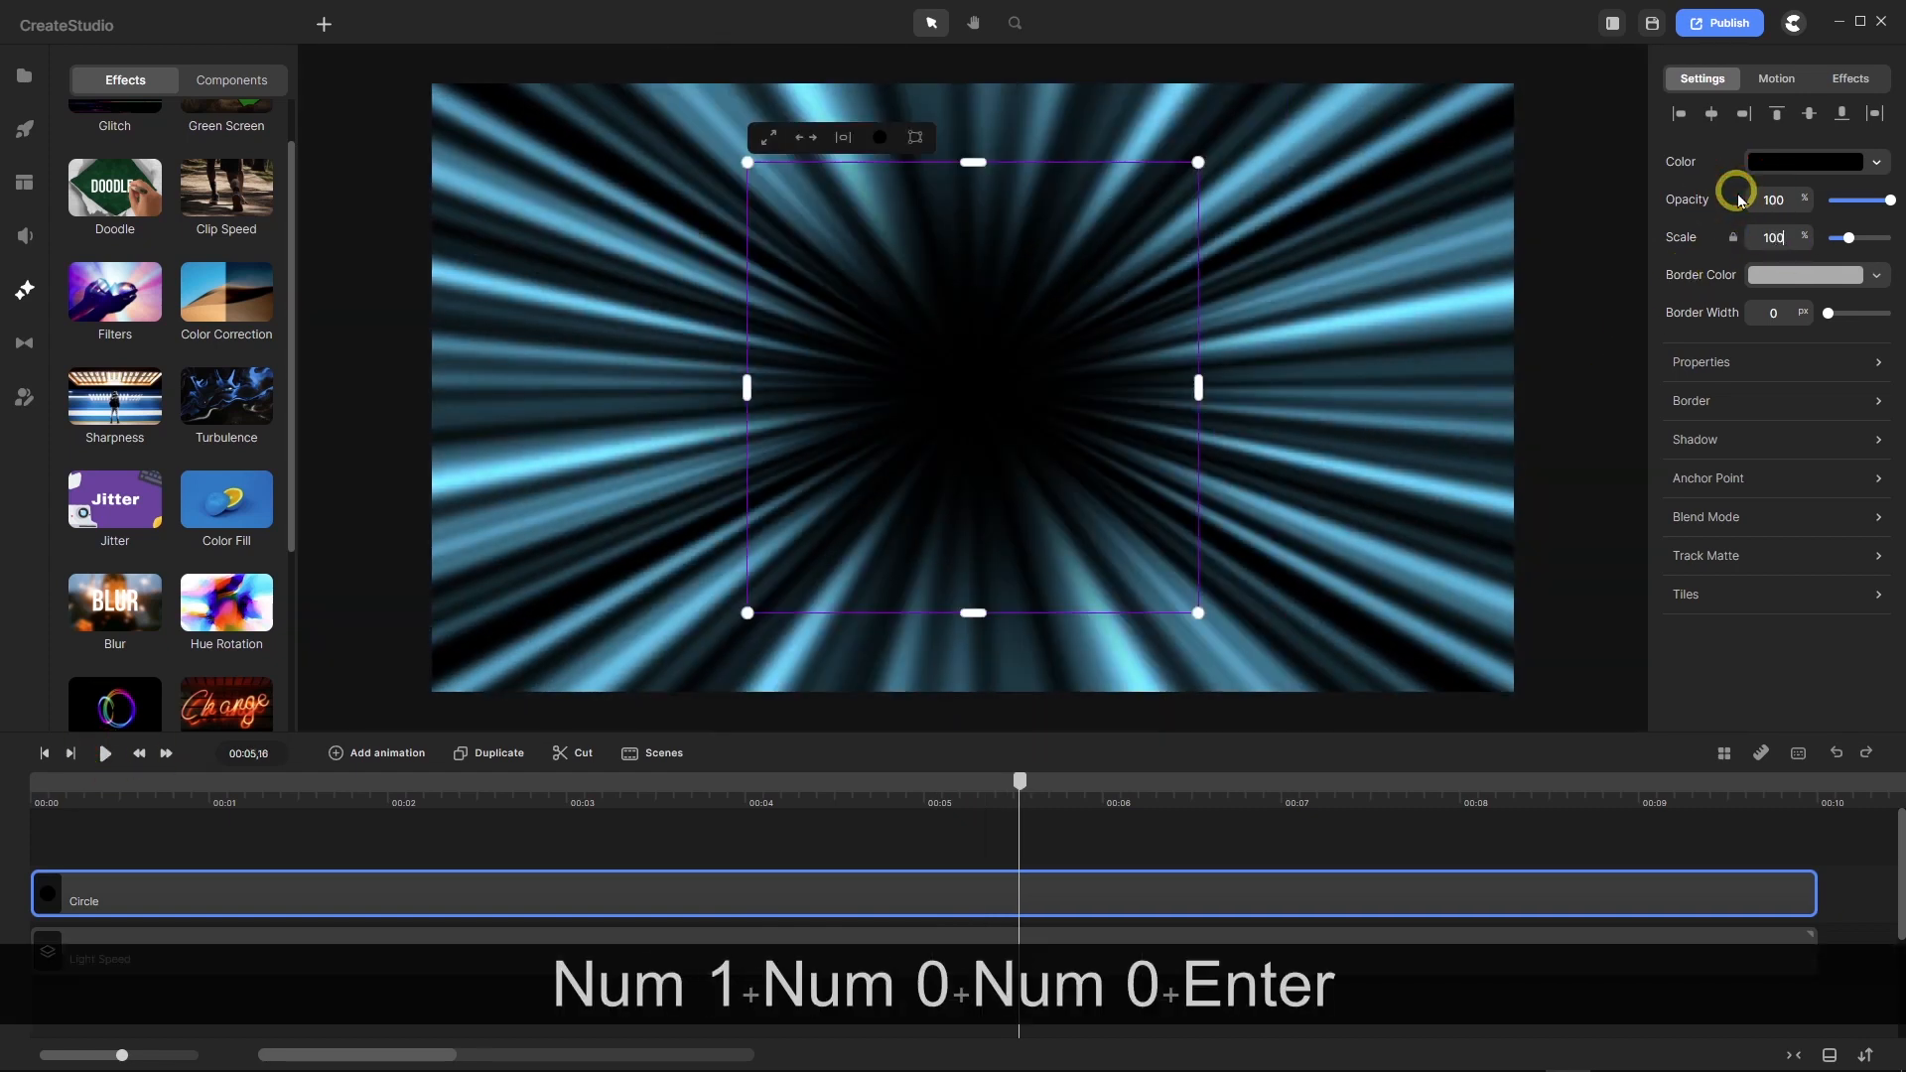
{"action": "left_click", "coordinate": [44, 754]}
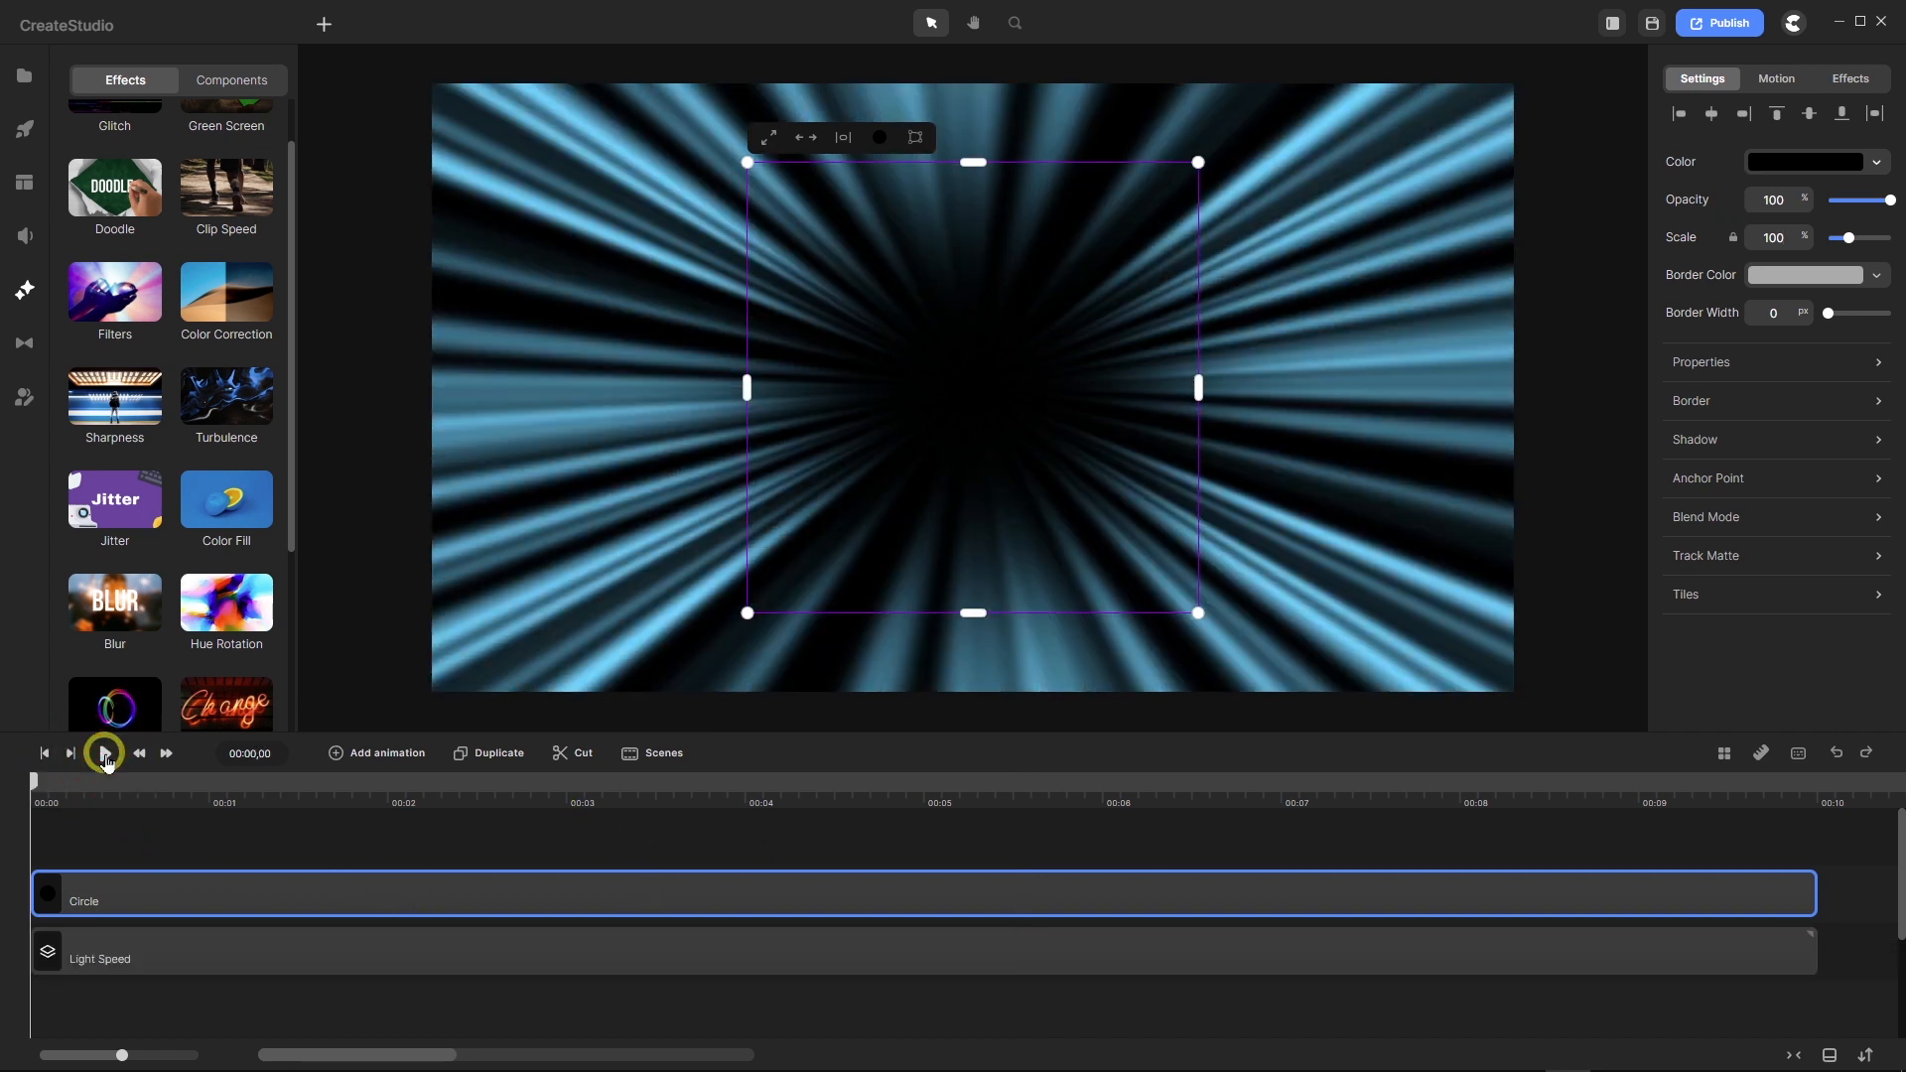
{"action": "left_click", "coordinate": [105, 755]}
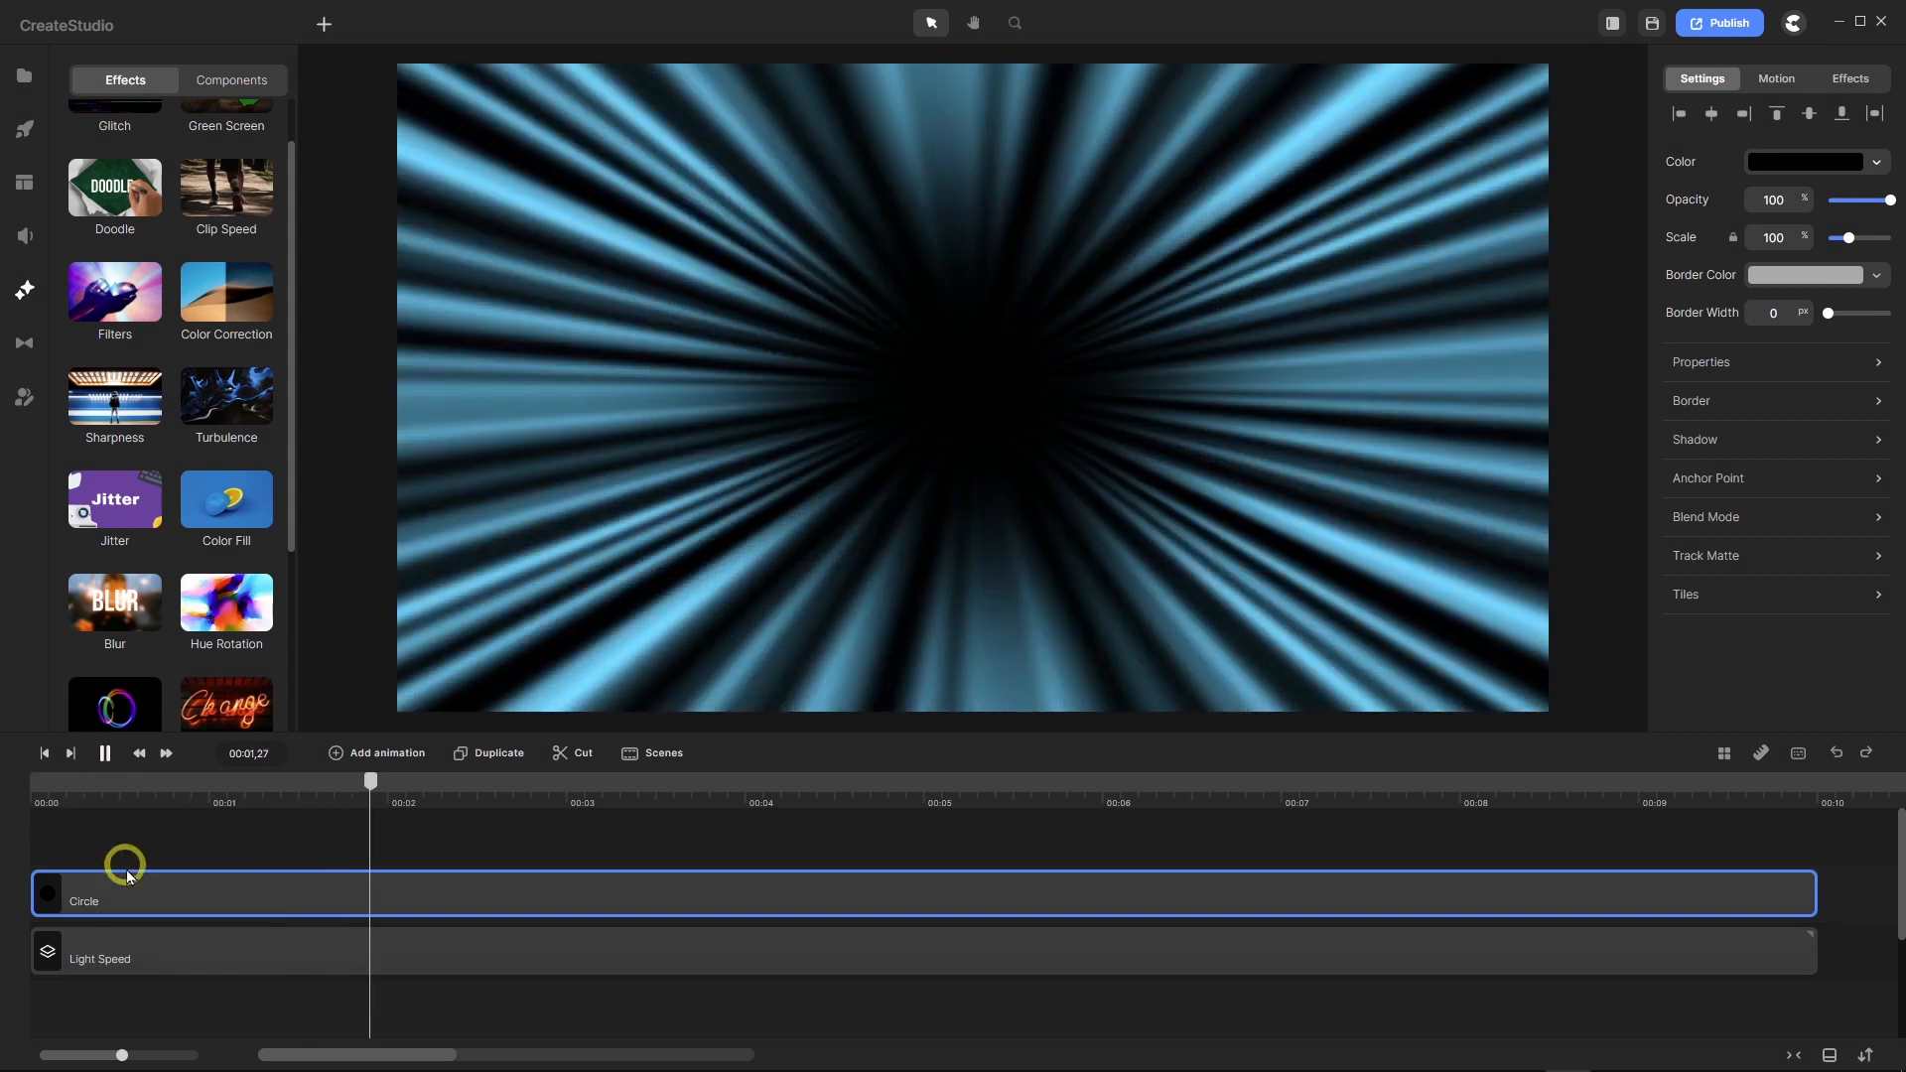
Step: Rename the Circle layer as "Light Sped TM"
{"action": "left_click", "coordinate": [131, 886]}
{"action": "right_click", "coordinate": [134, 889]}
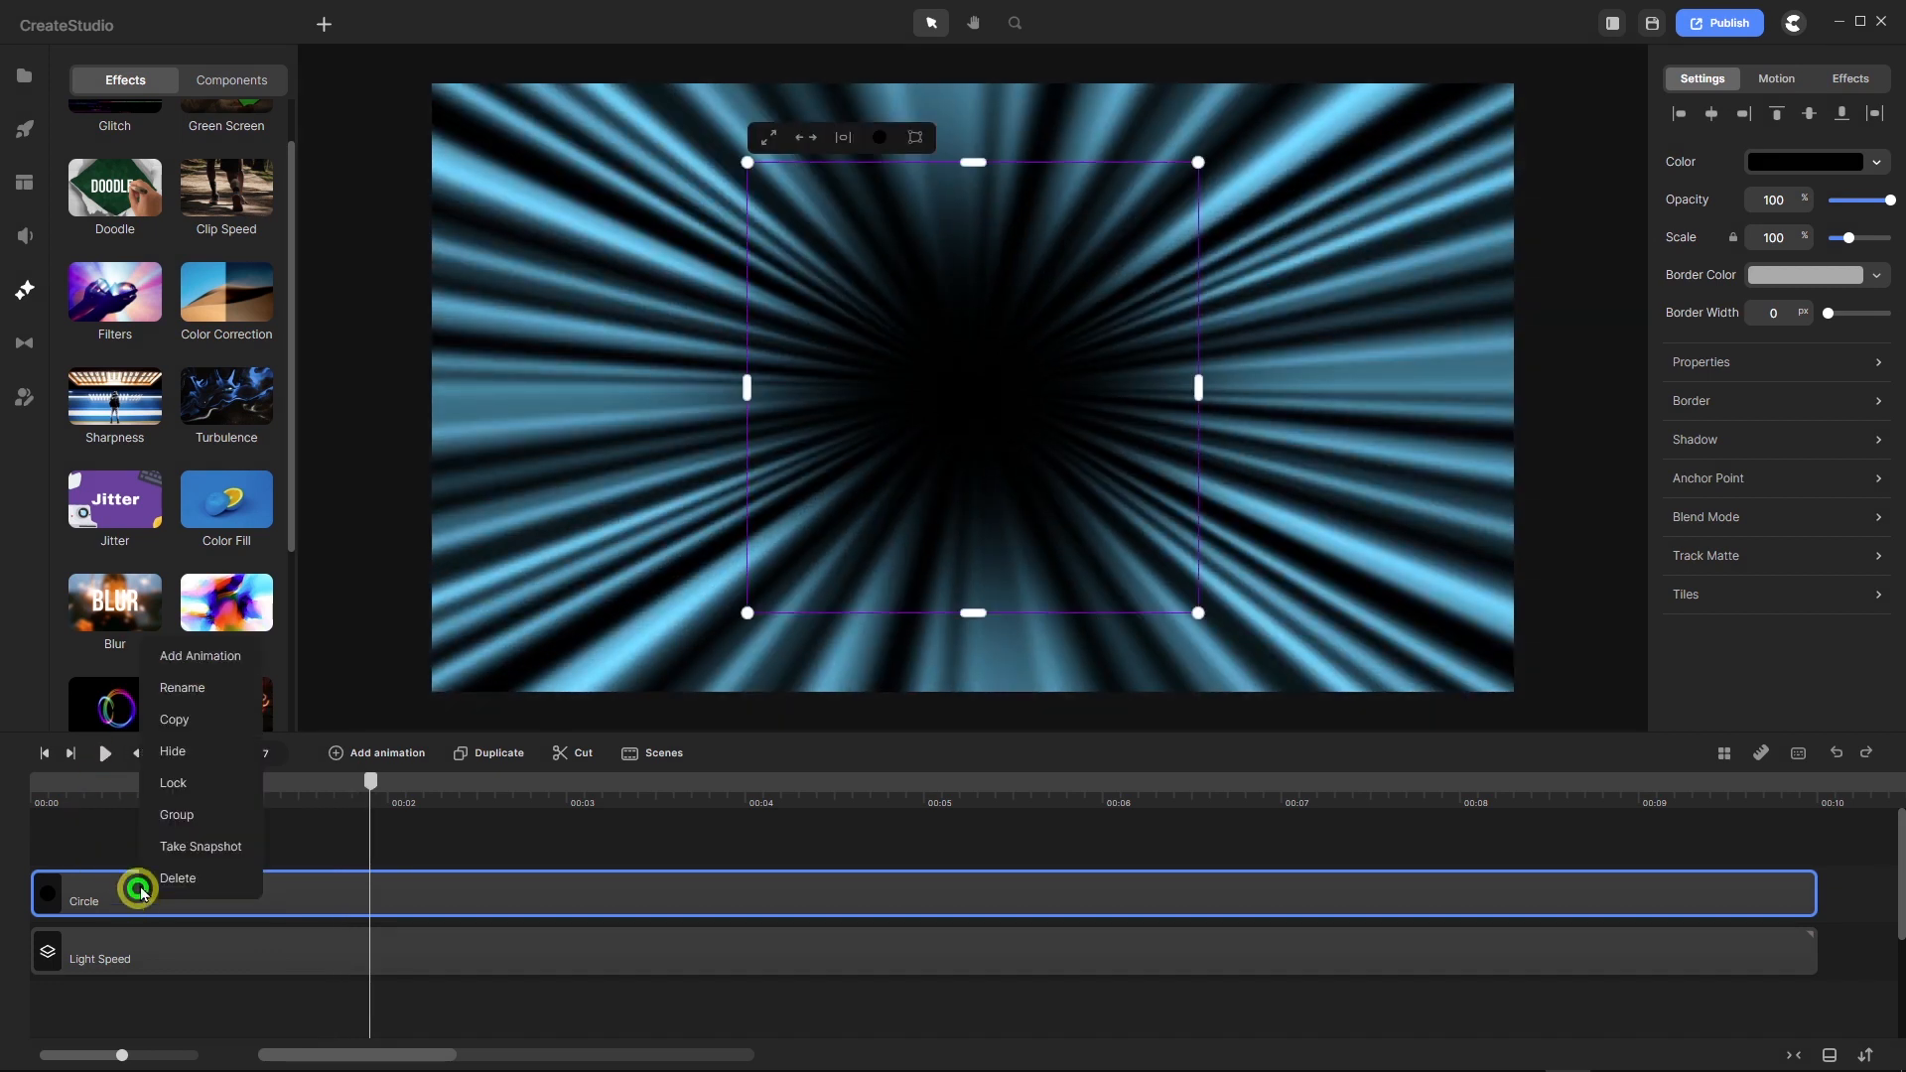
{"action": "left_click", "coordinate": [209, 695]}
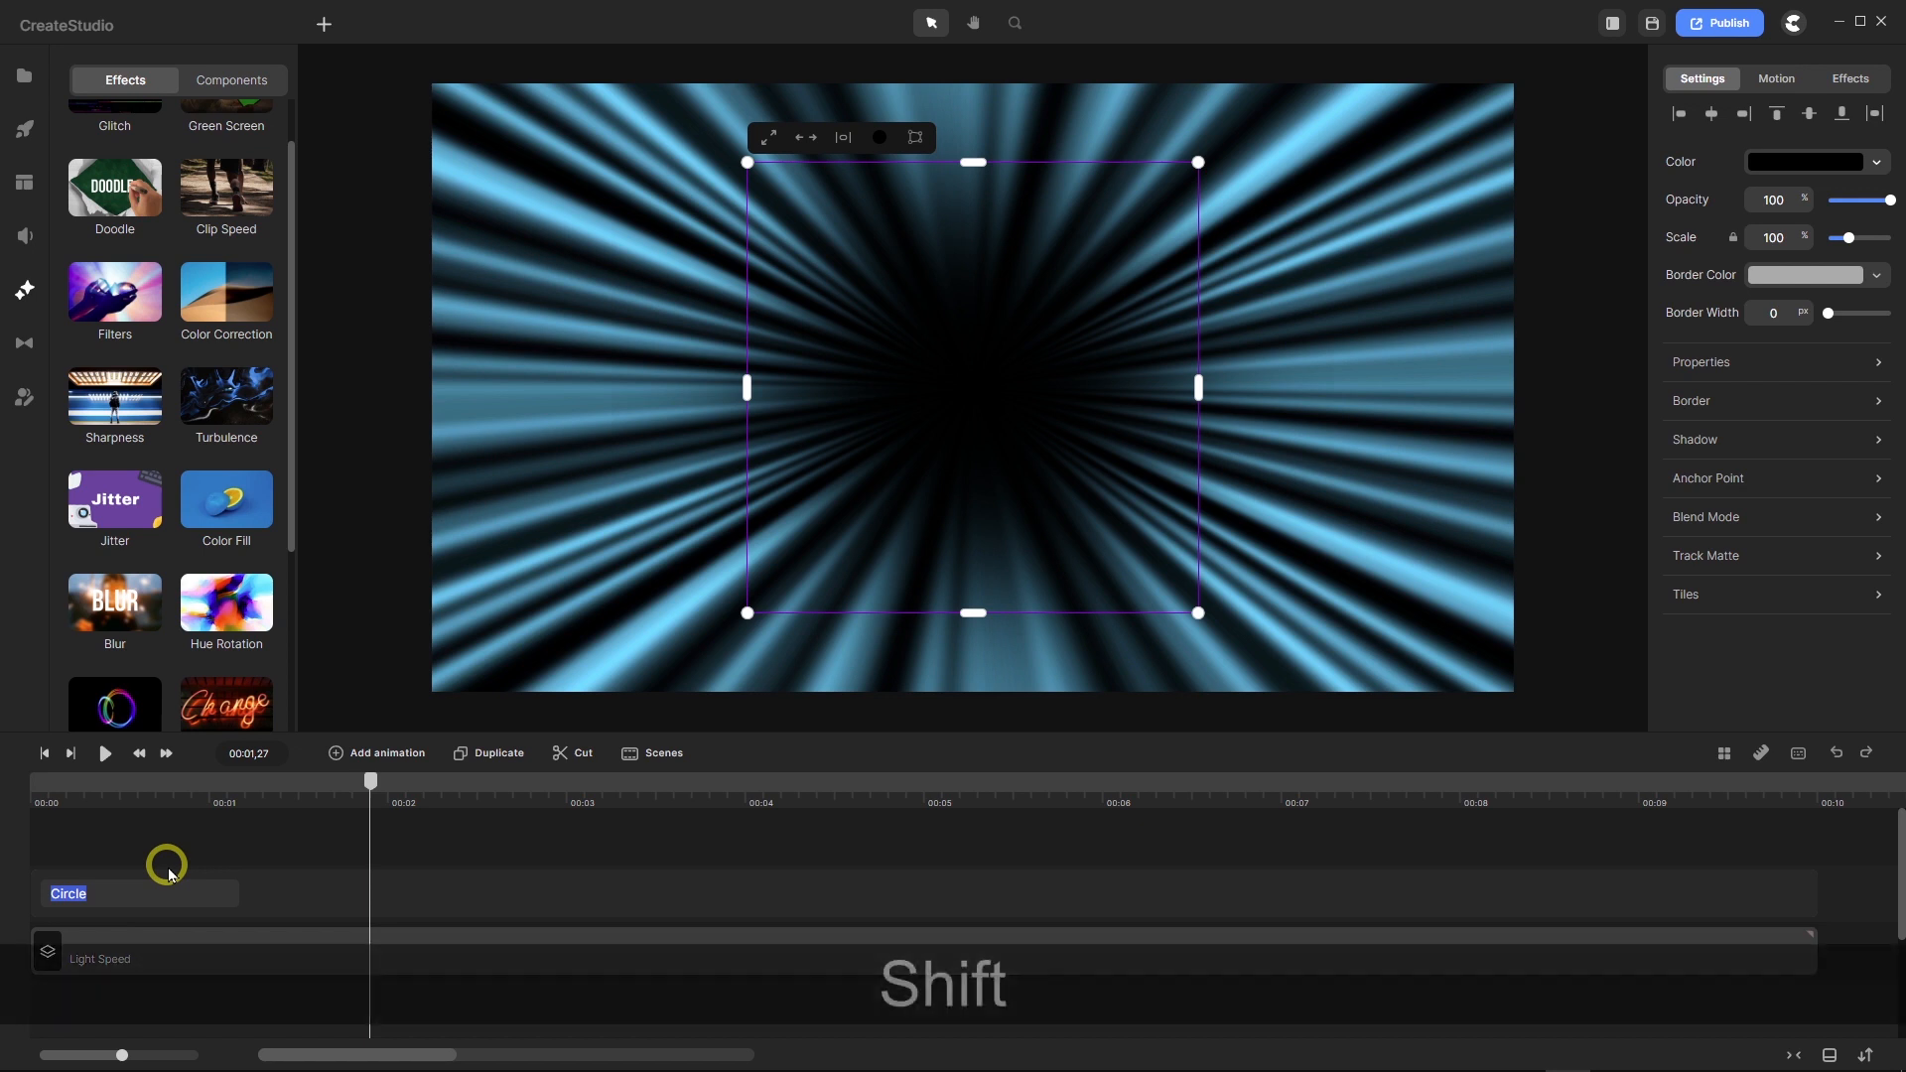
{"action": "type", "text": "Light"}
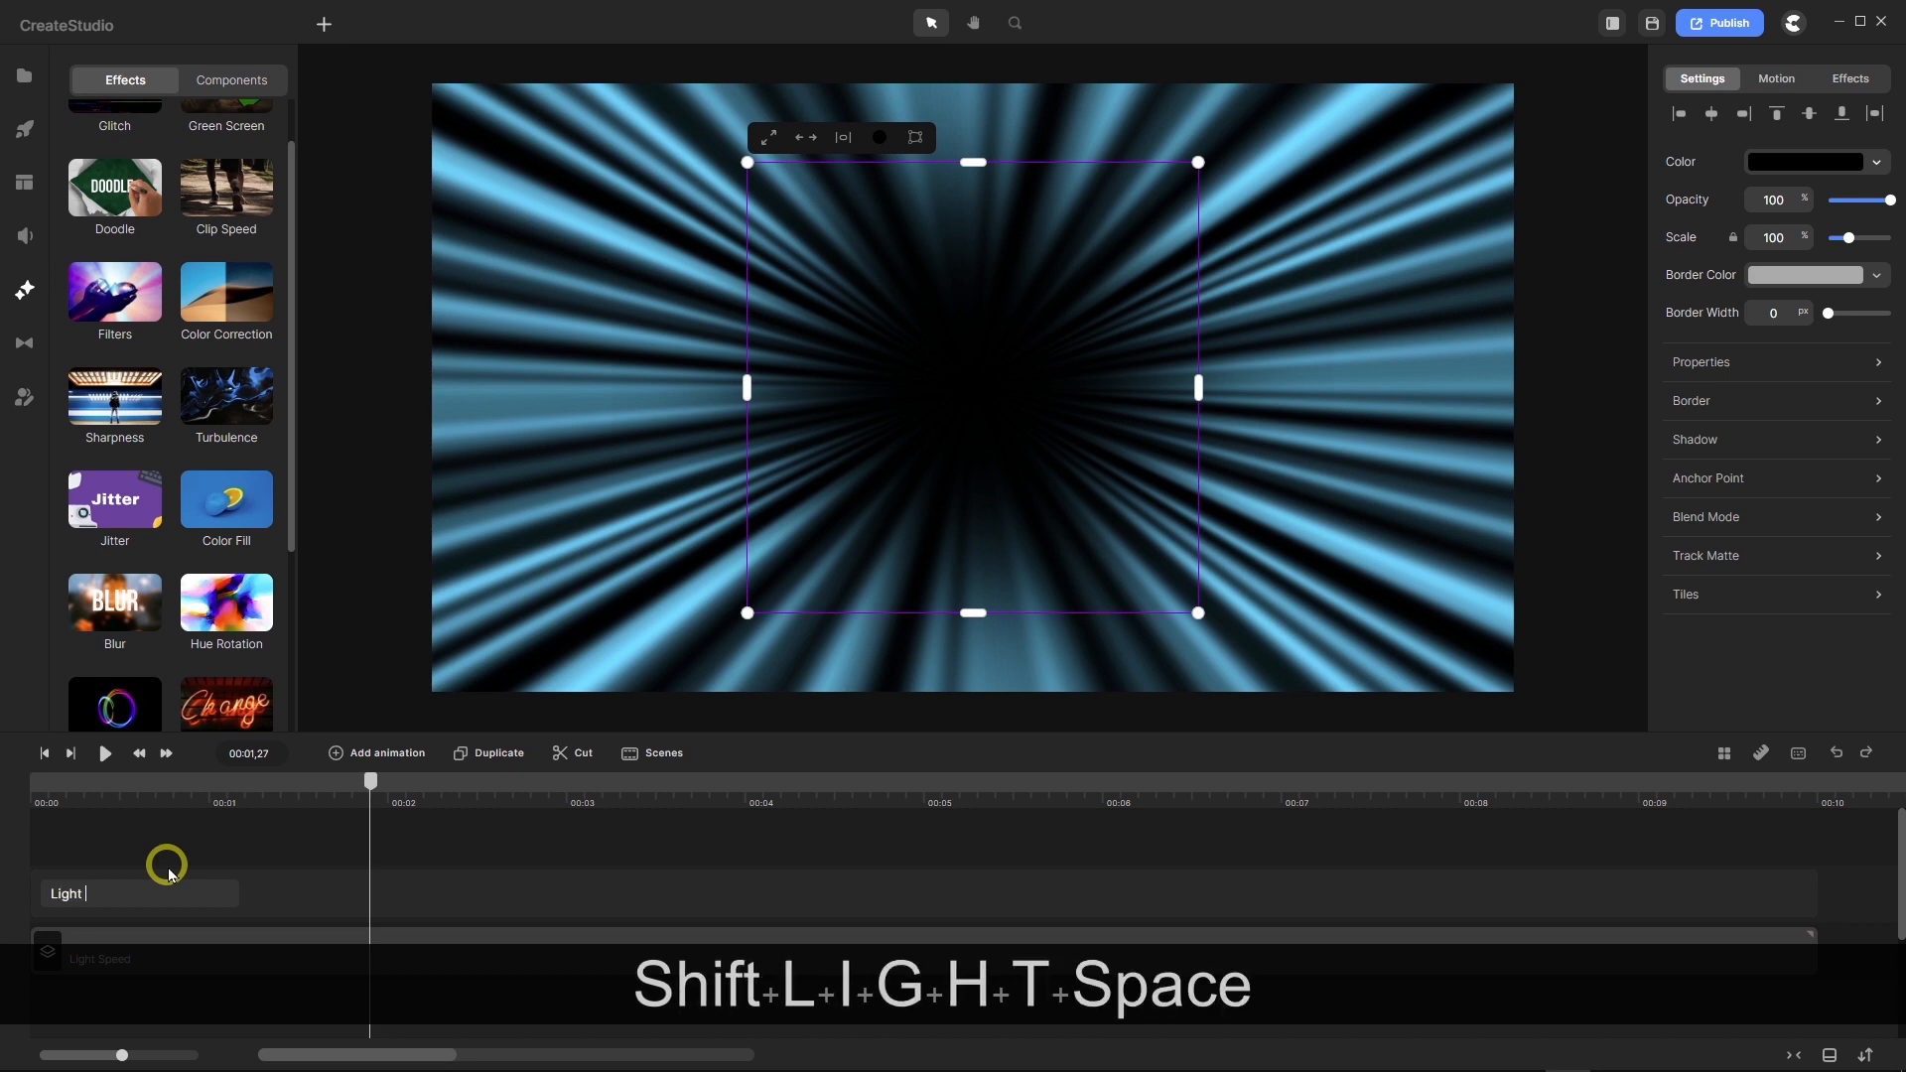
{"action": "type", "text": " Sp"}
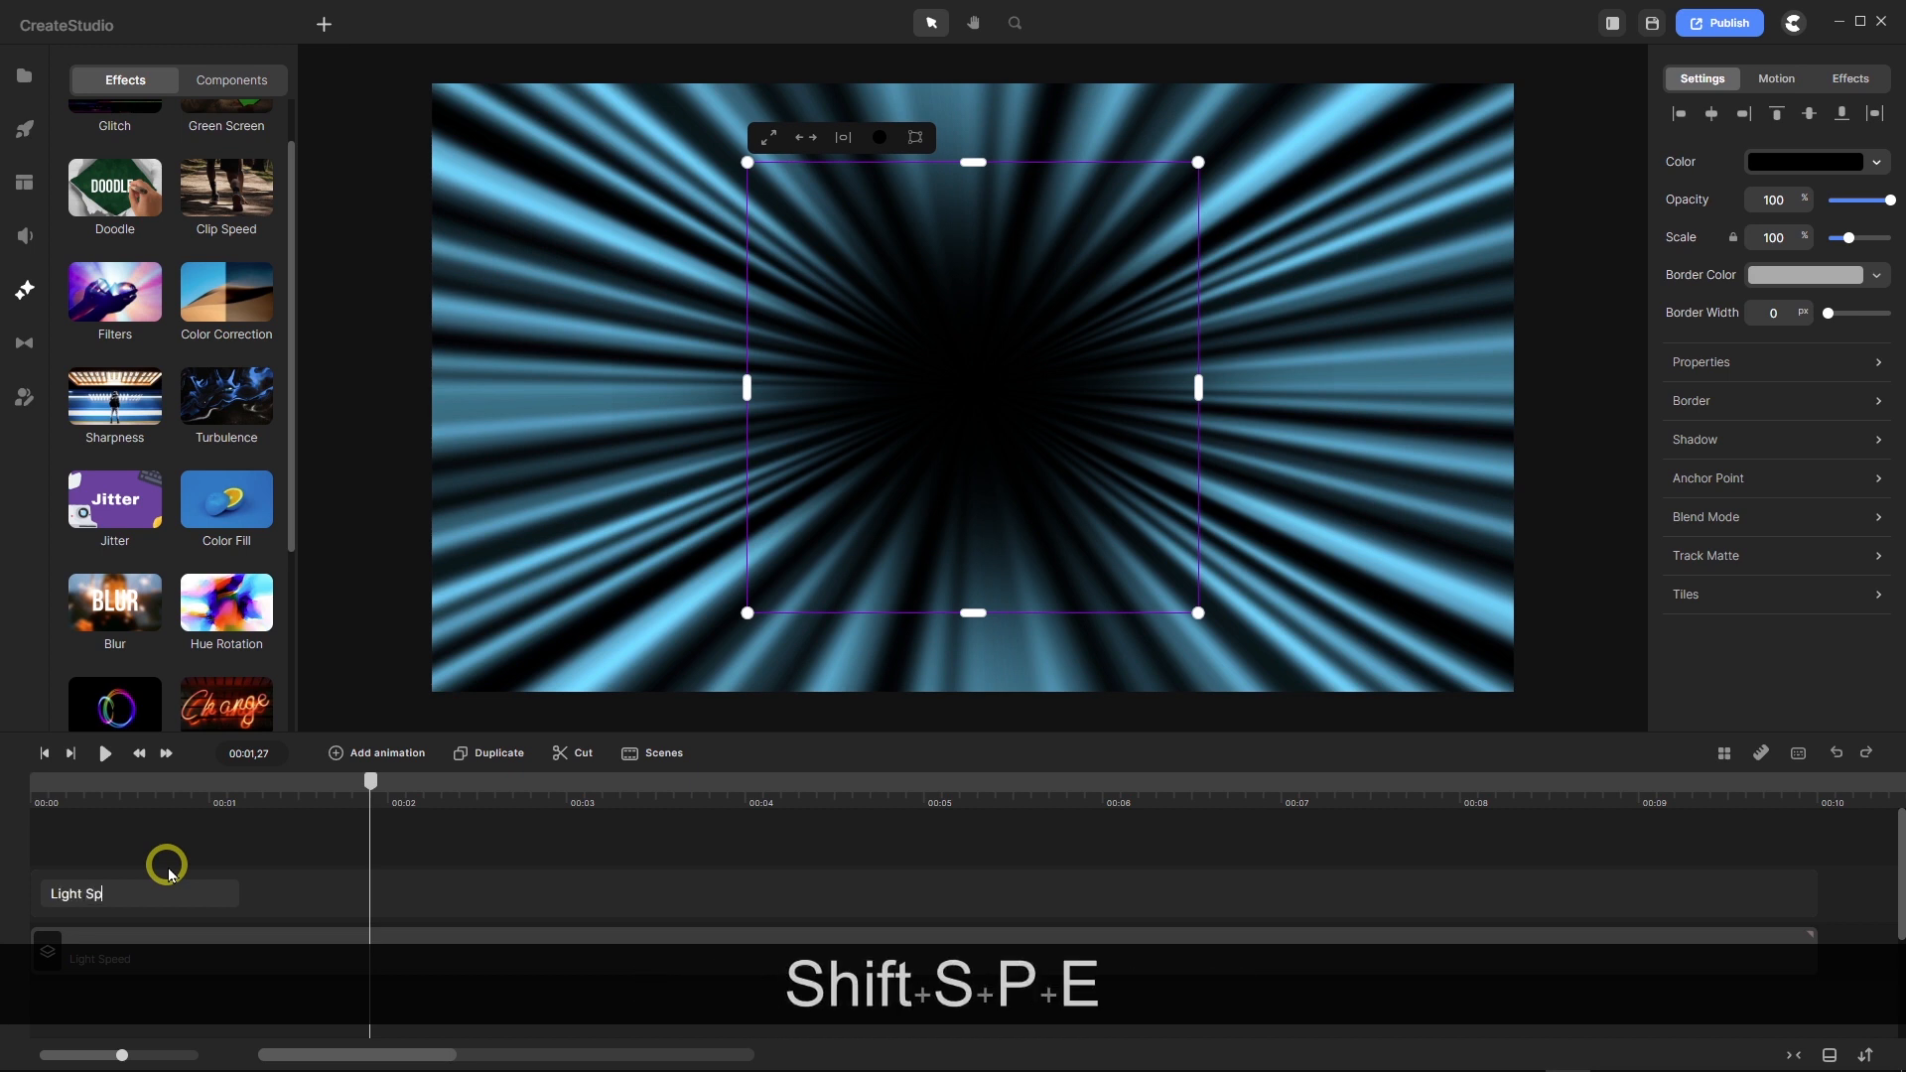
{"action": "type", "text": "ed TM"}
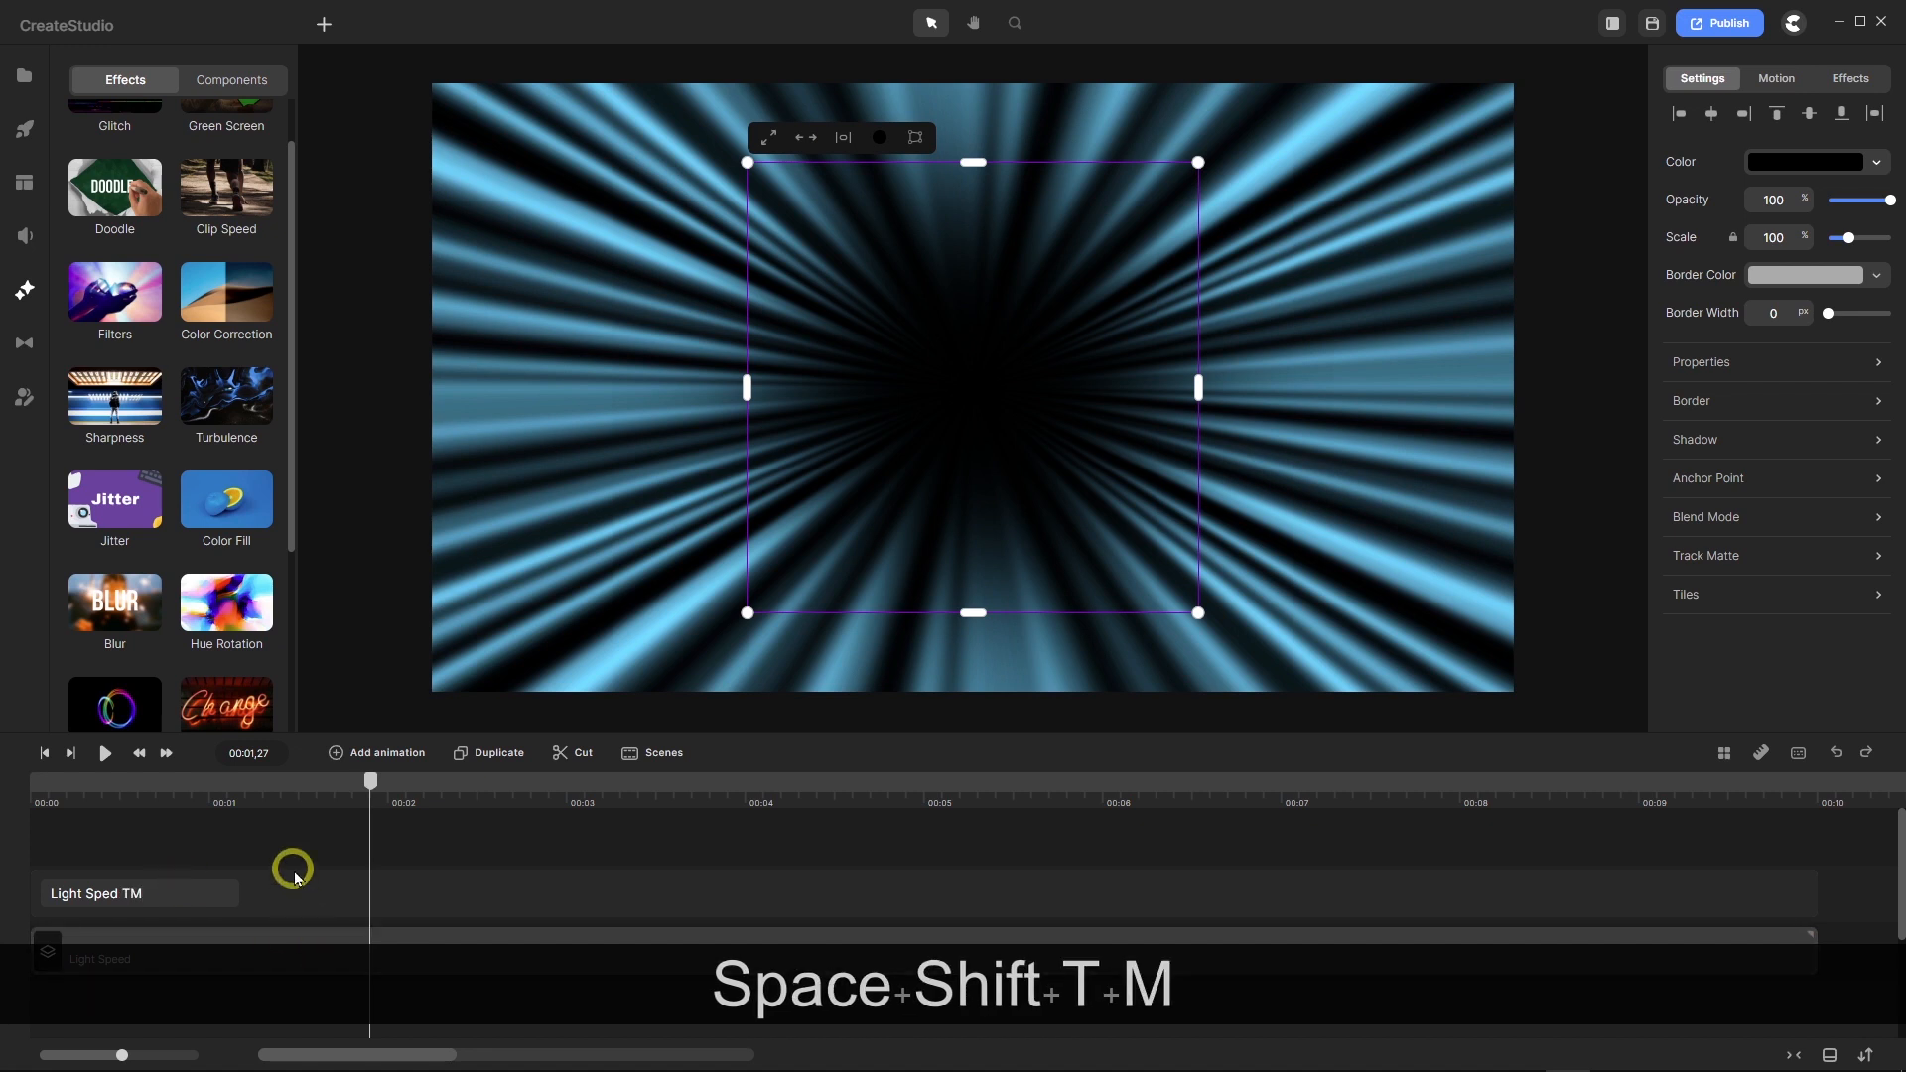
Step: Apply a track matte to the Light Speed group, using the Light Sped TM layer as the mask with type Alpha
{"action": "left_click", "coordinate": [276, 956]}
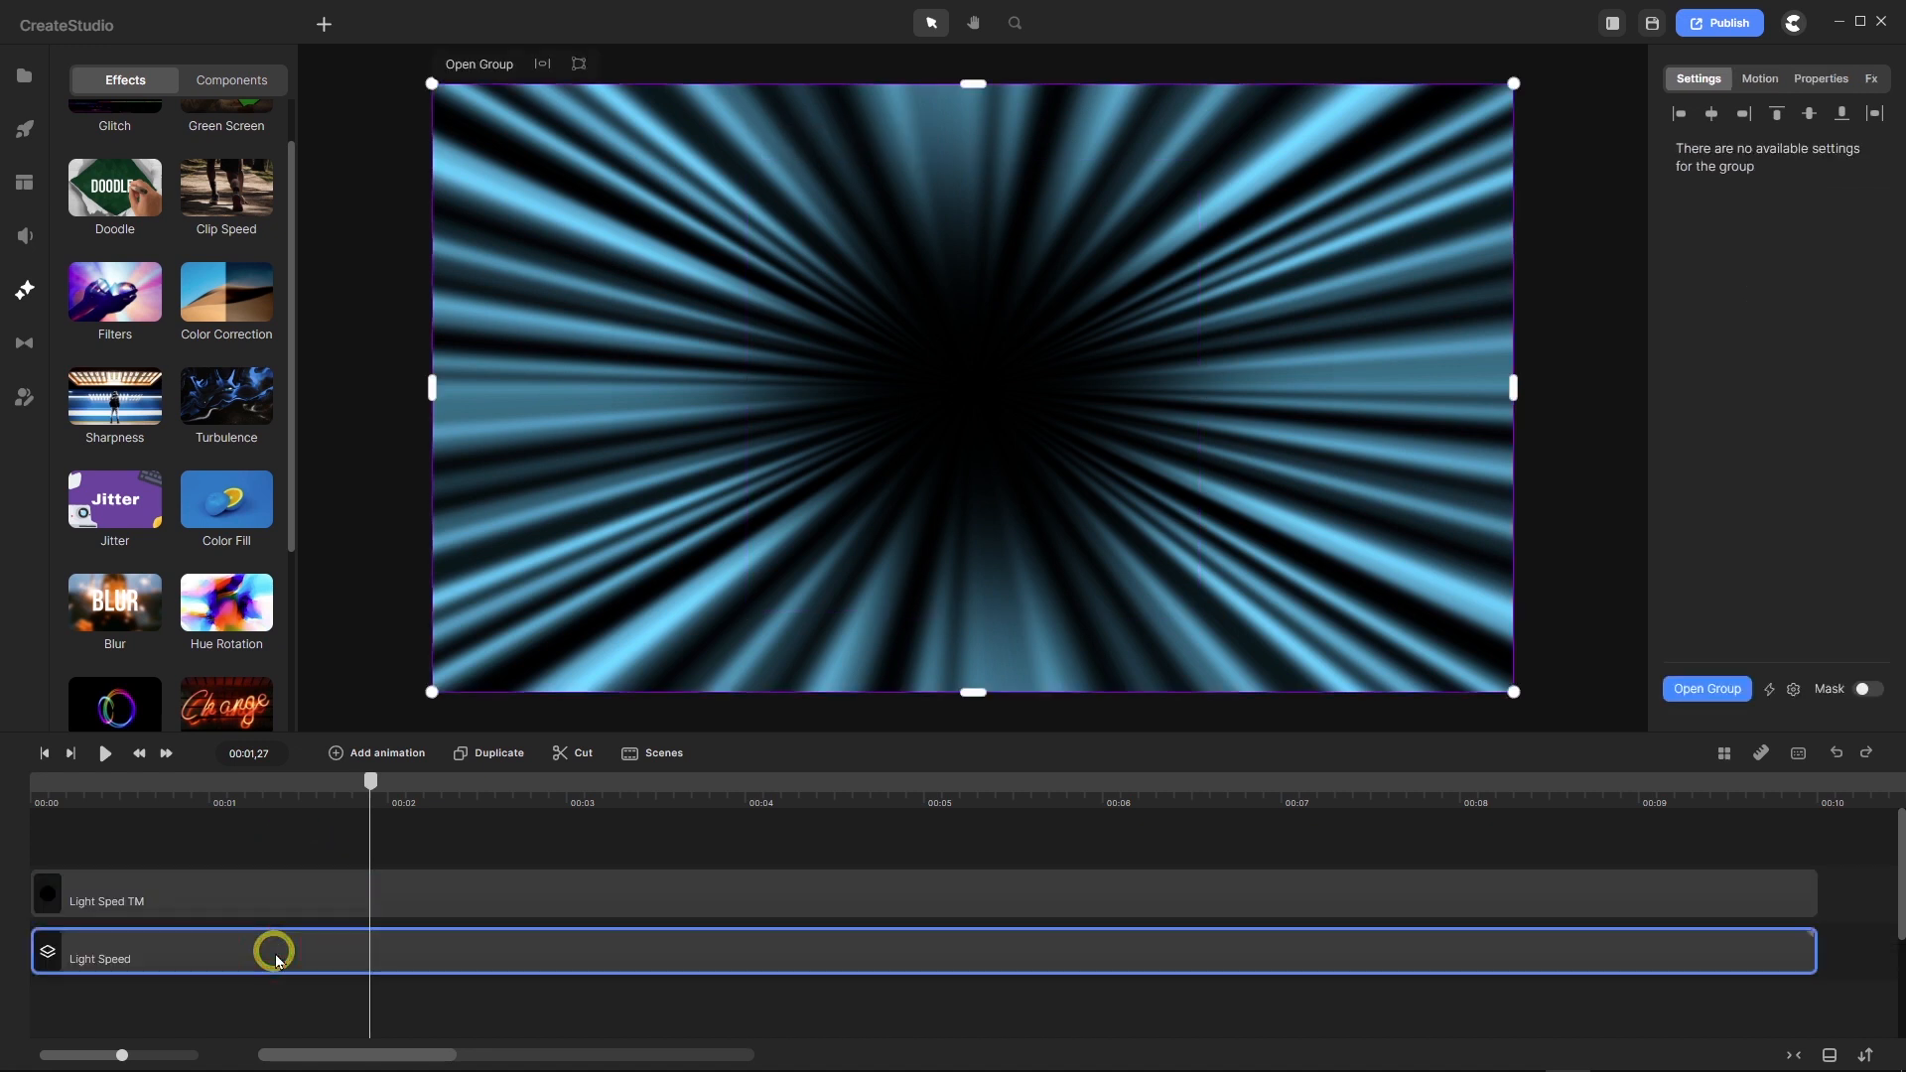
{"action": "left_click", "coordinate": [1822, 84]}
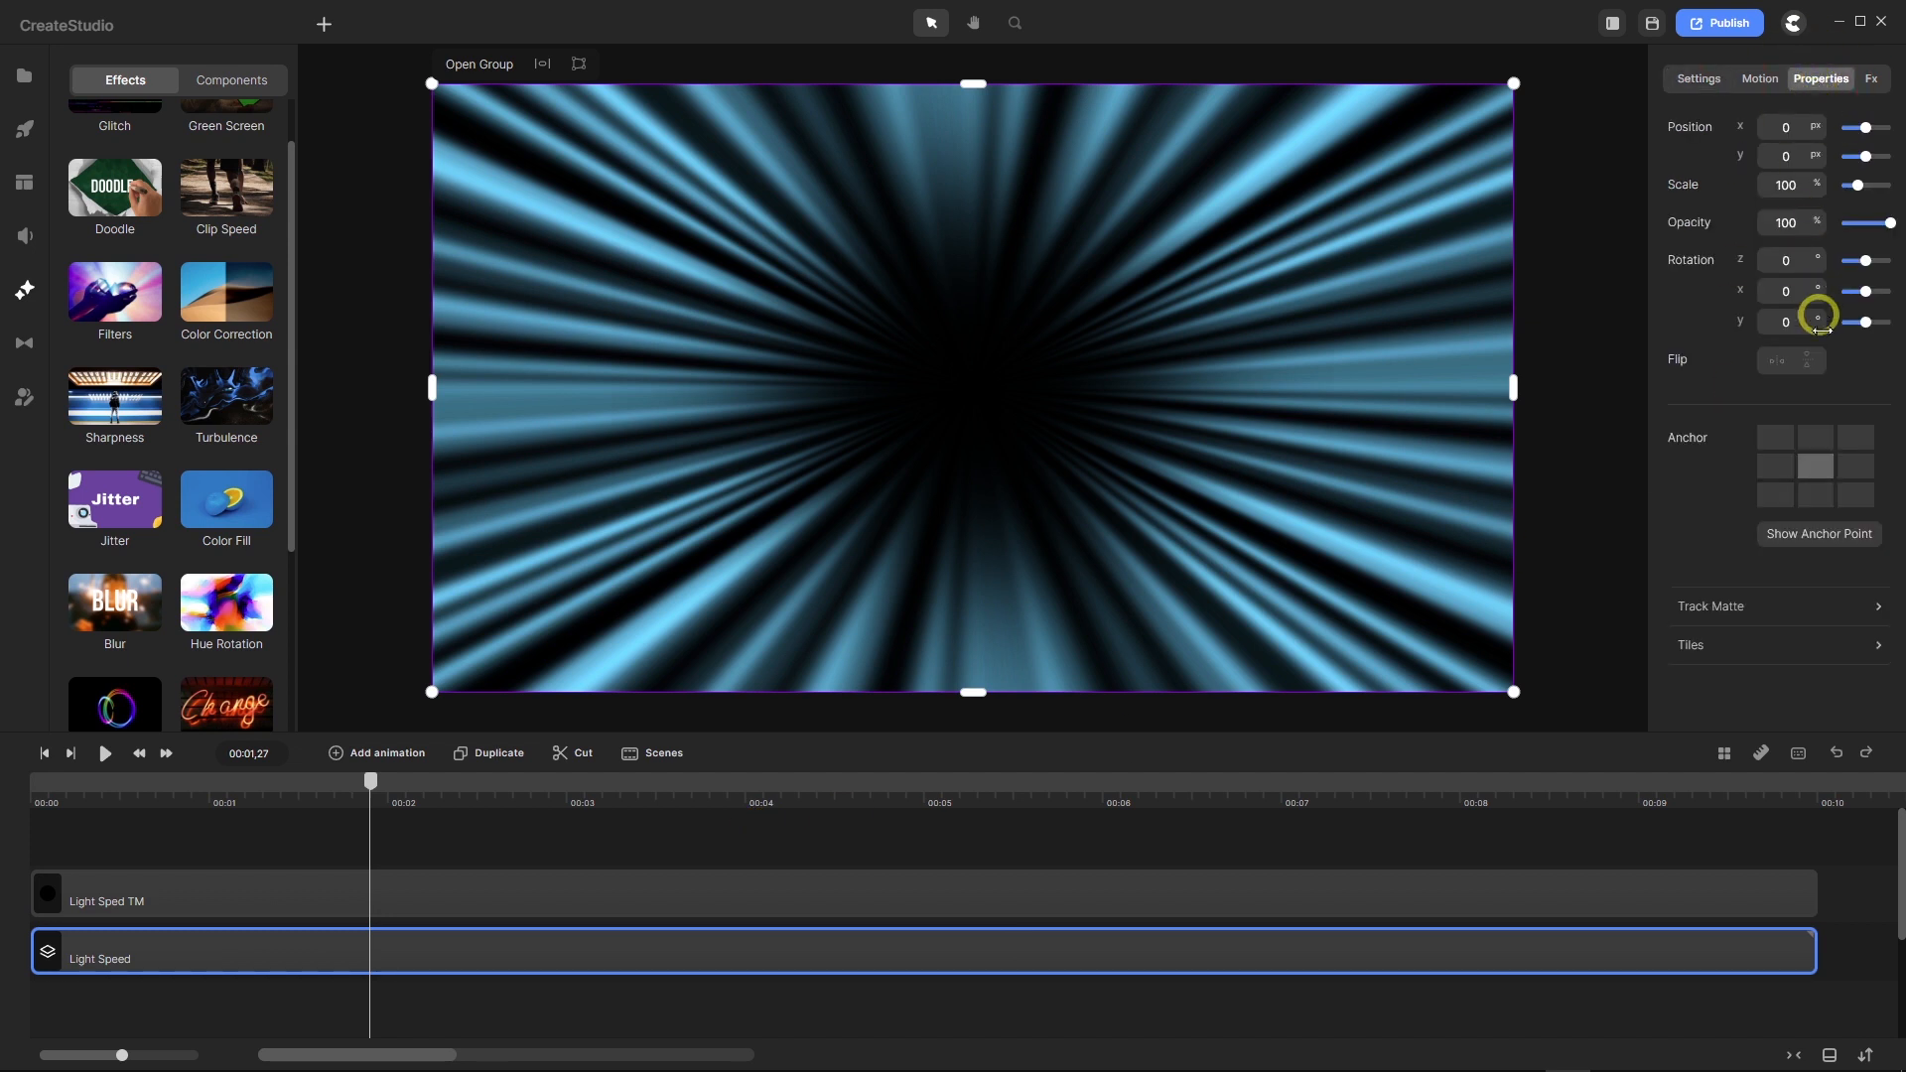
{"action": "left_click", "coordinate": [1879, 608]}
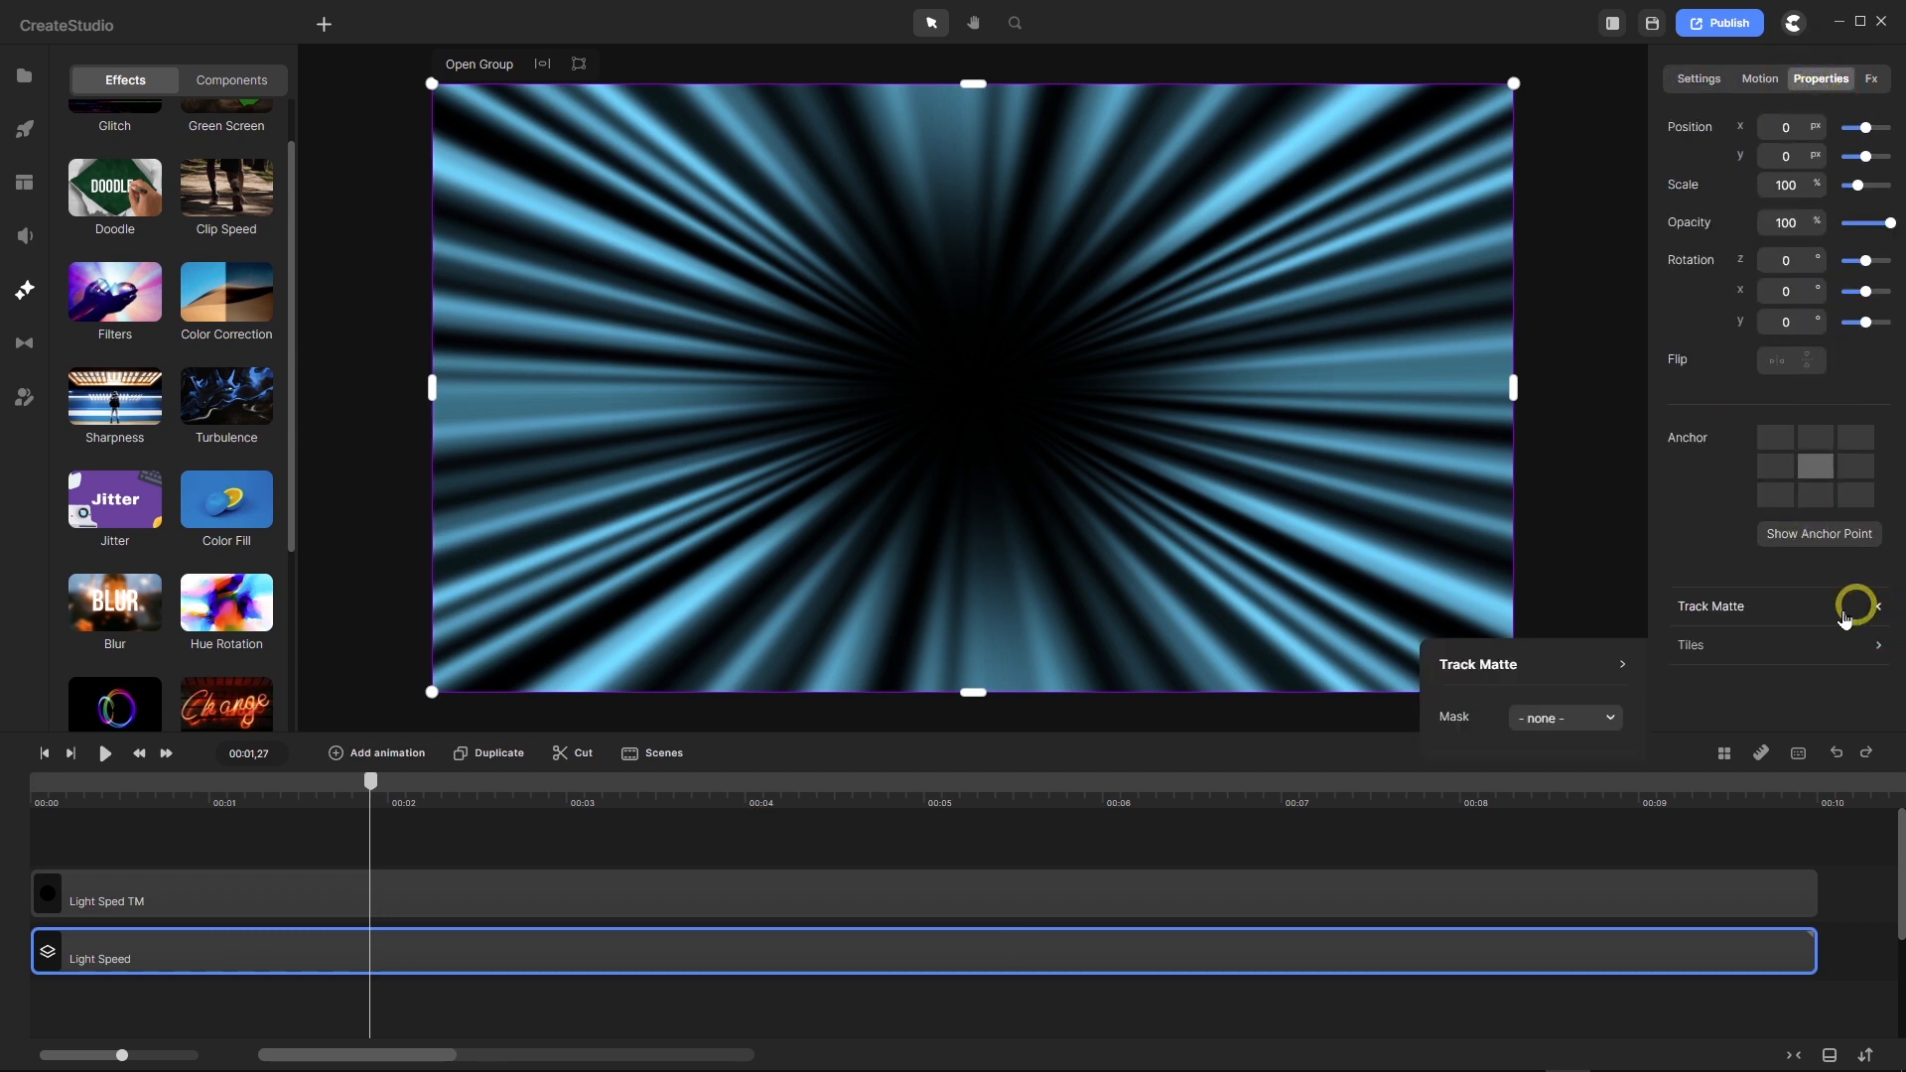
{"action": "left_click", "coordinate": [1612, 718]}
{"action": "left_click", "coordinate": [1585, 789]}
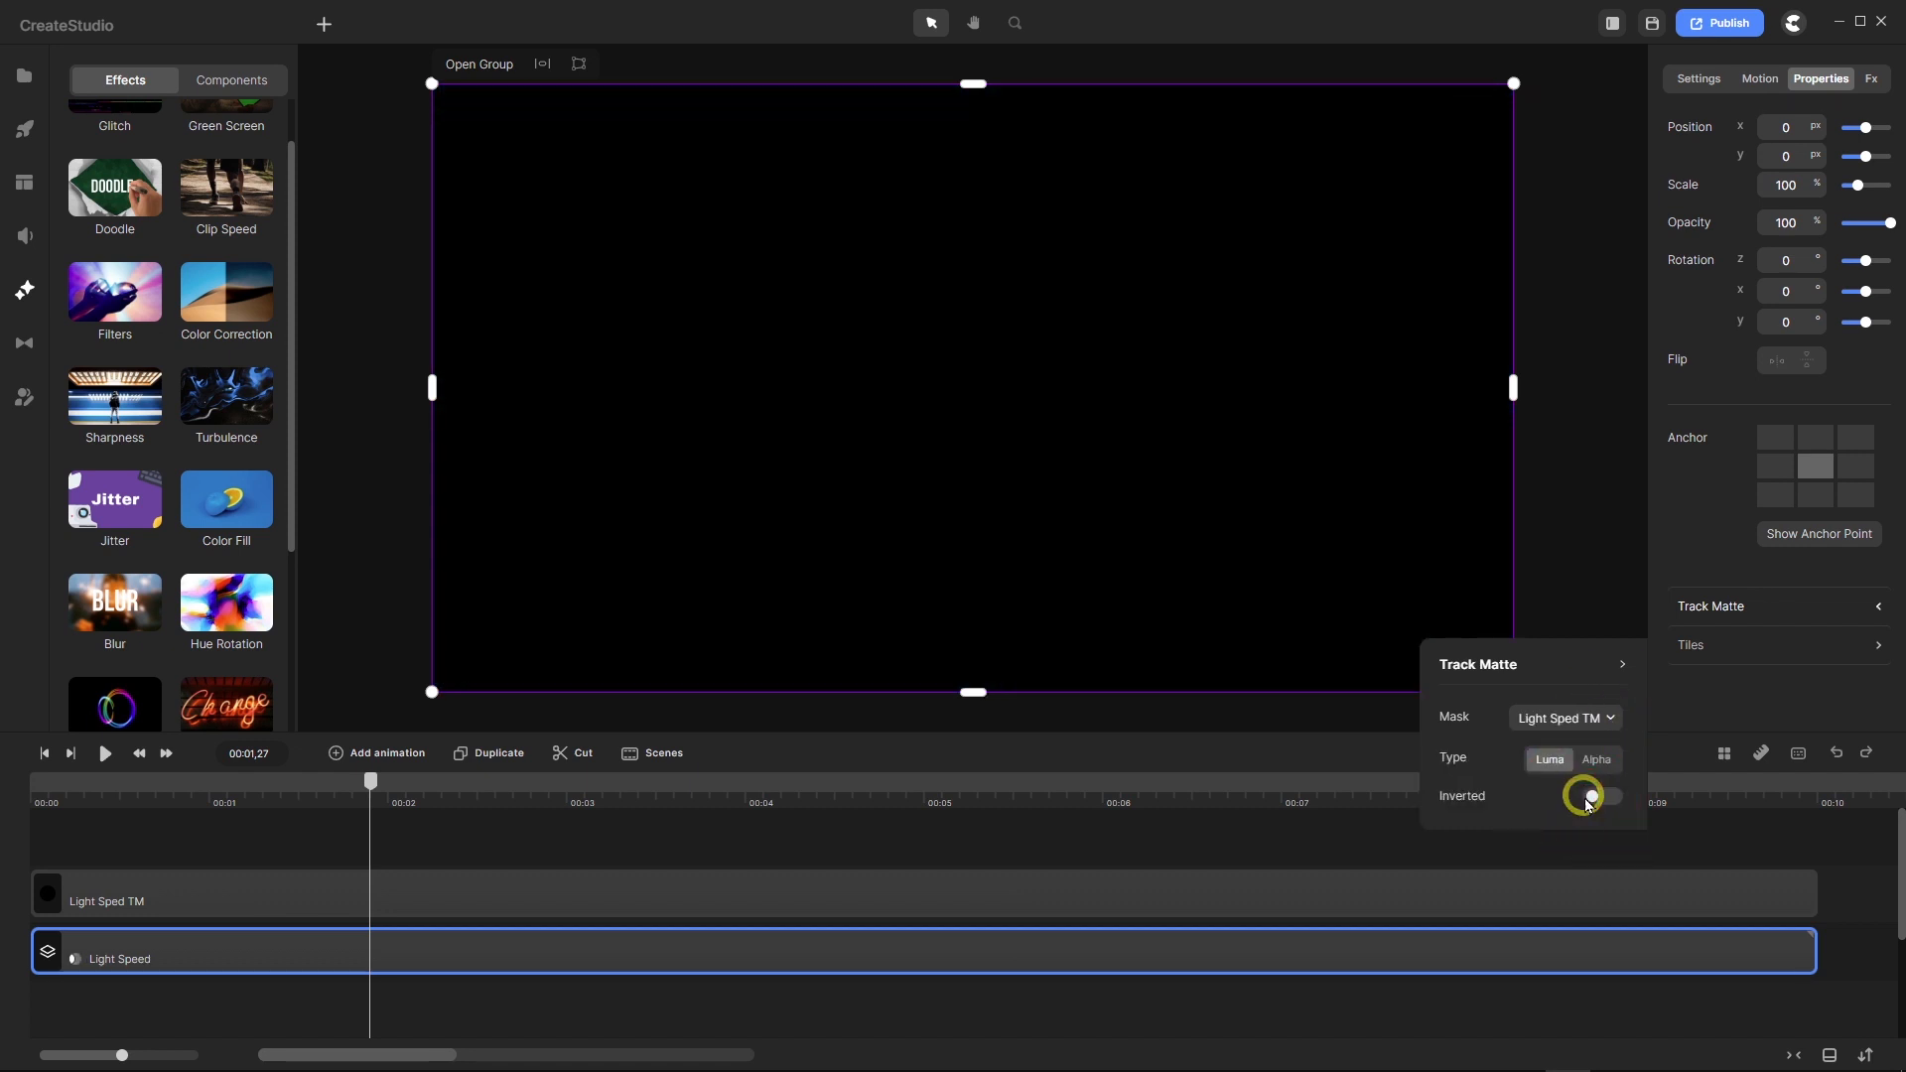
{"action": "left_click", "coordinate": [1595, 760]}
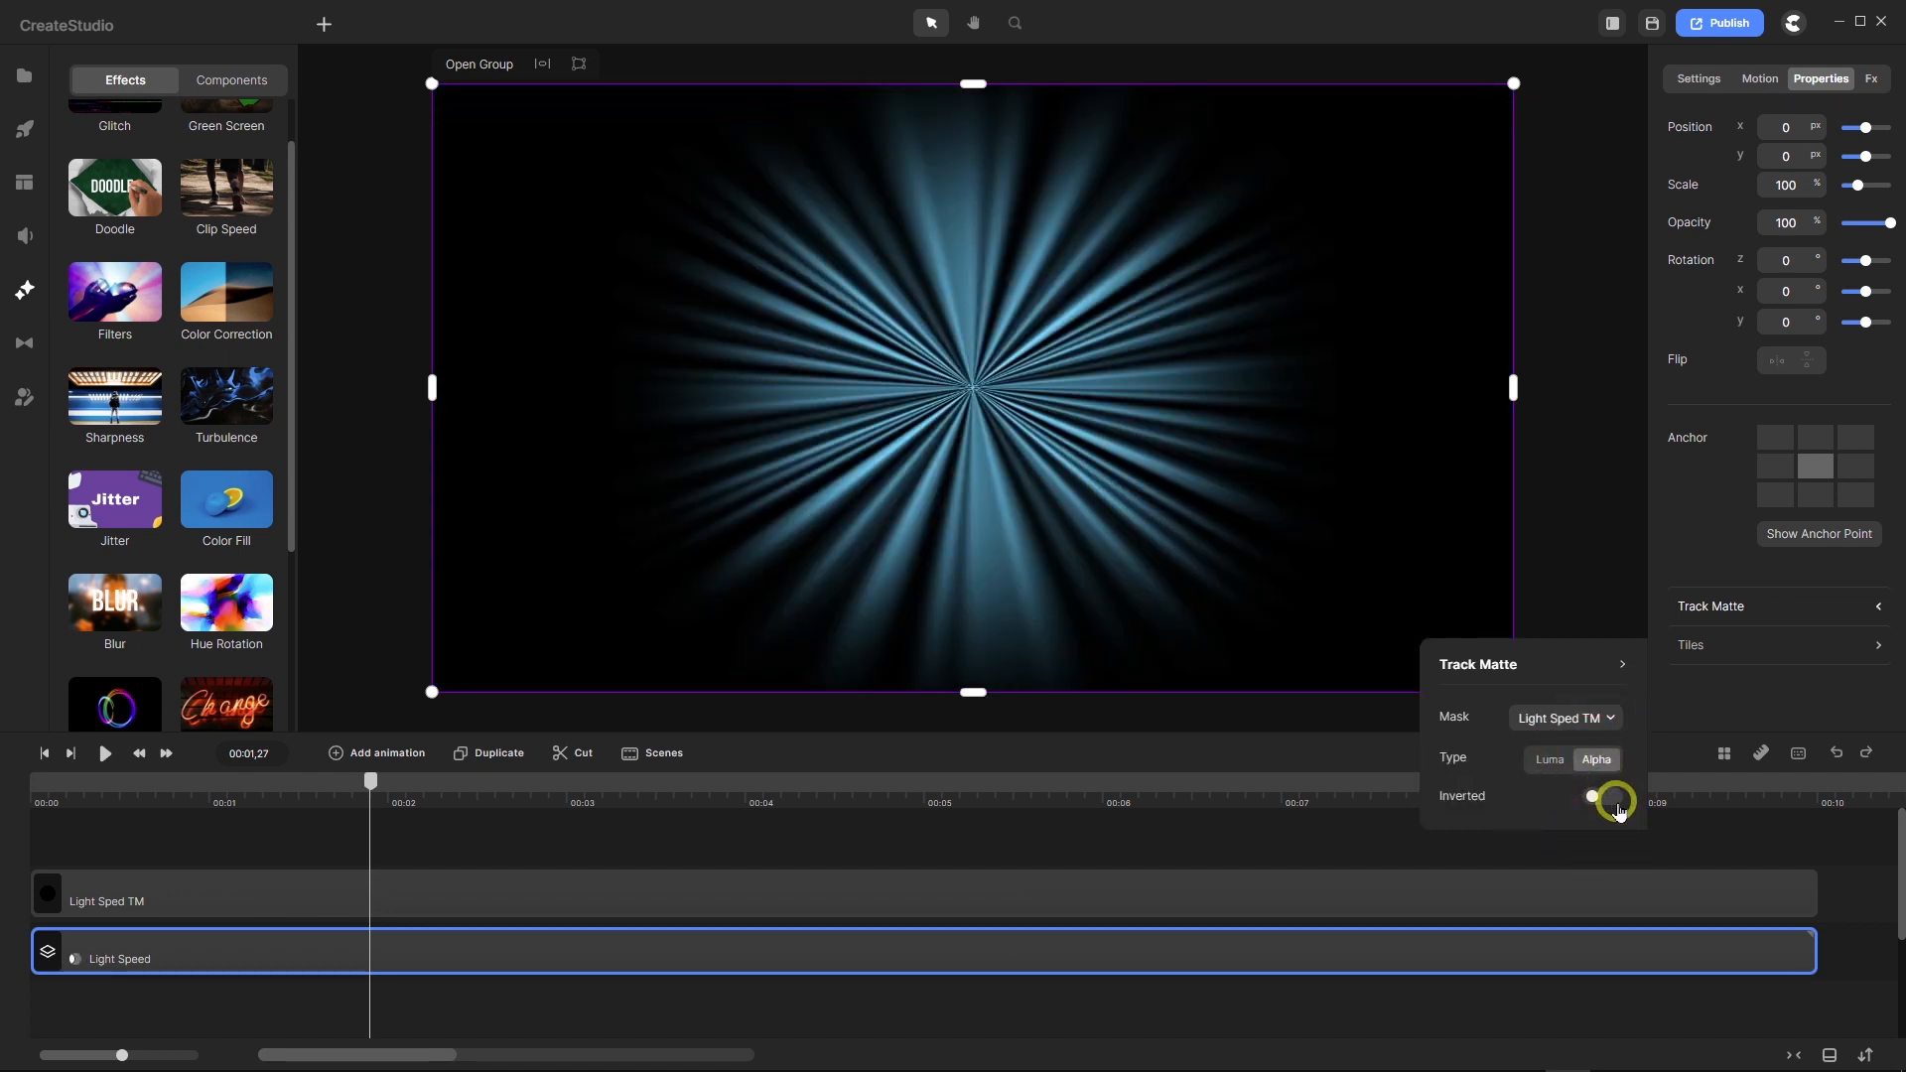
Step: Play back the matted streak animation from the start twice, stopping it each time
{"action": "left_click", "coordinate": [44, 755]}
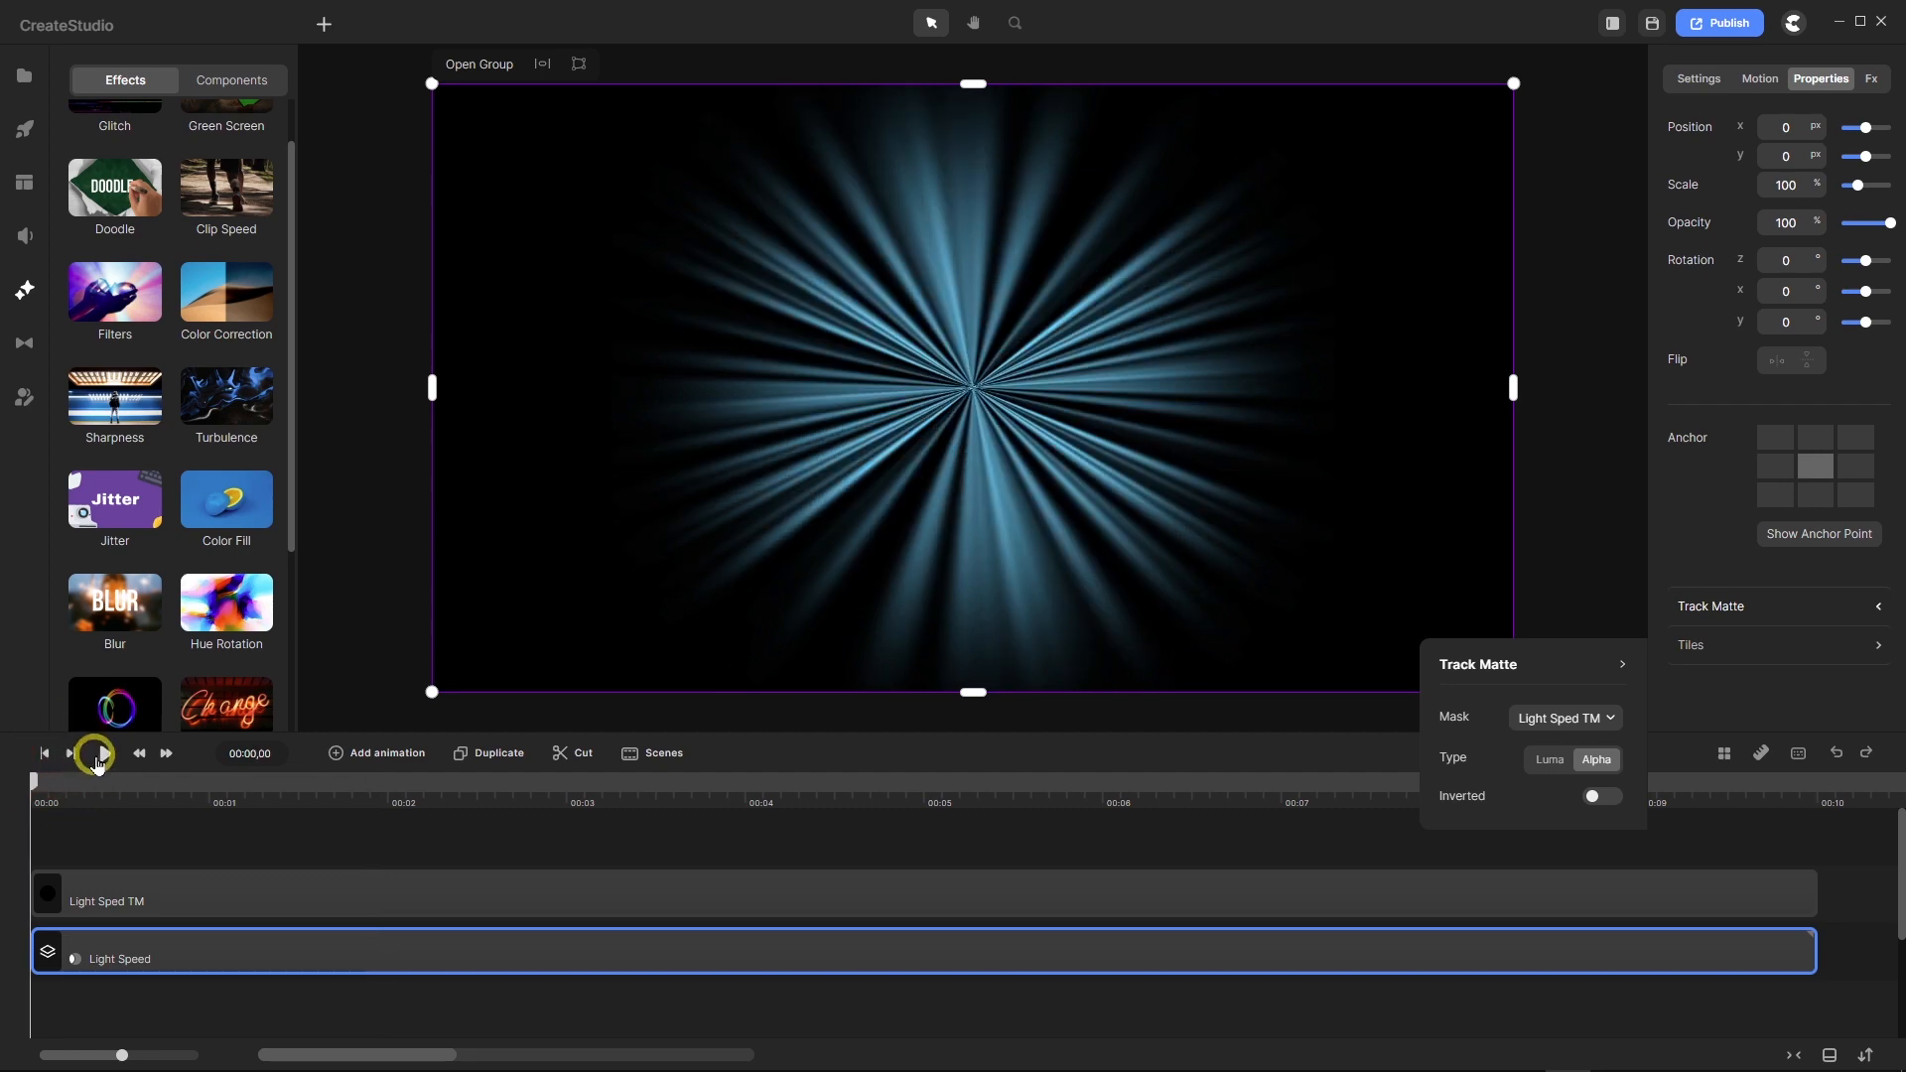
{"action": "left_click", "coordinate": [106, 755]}
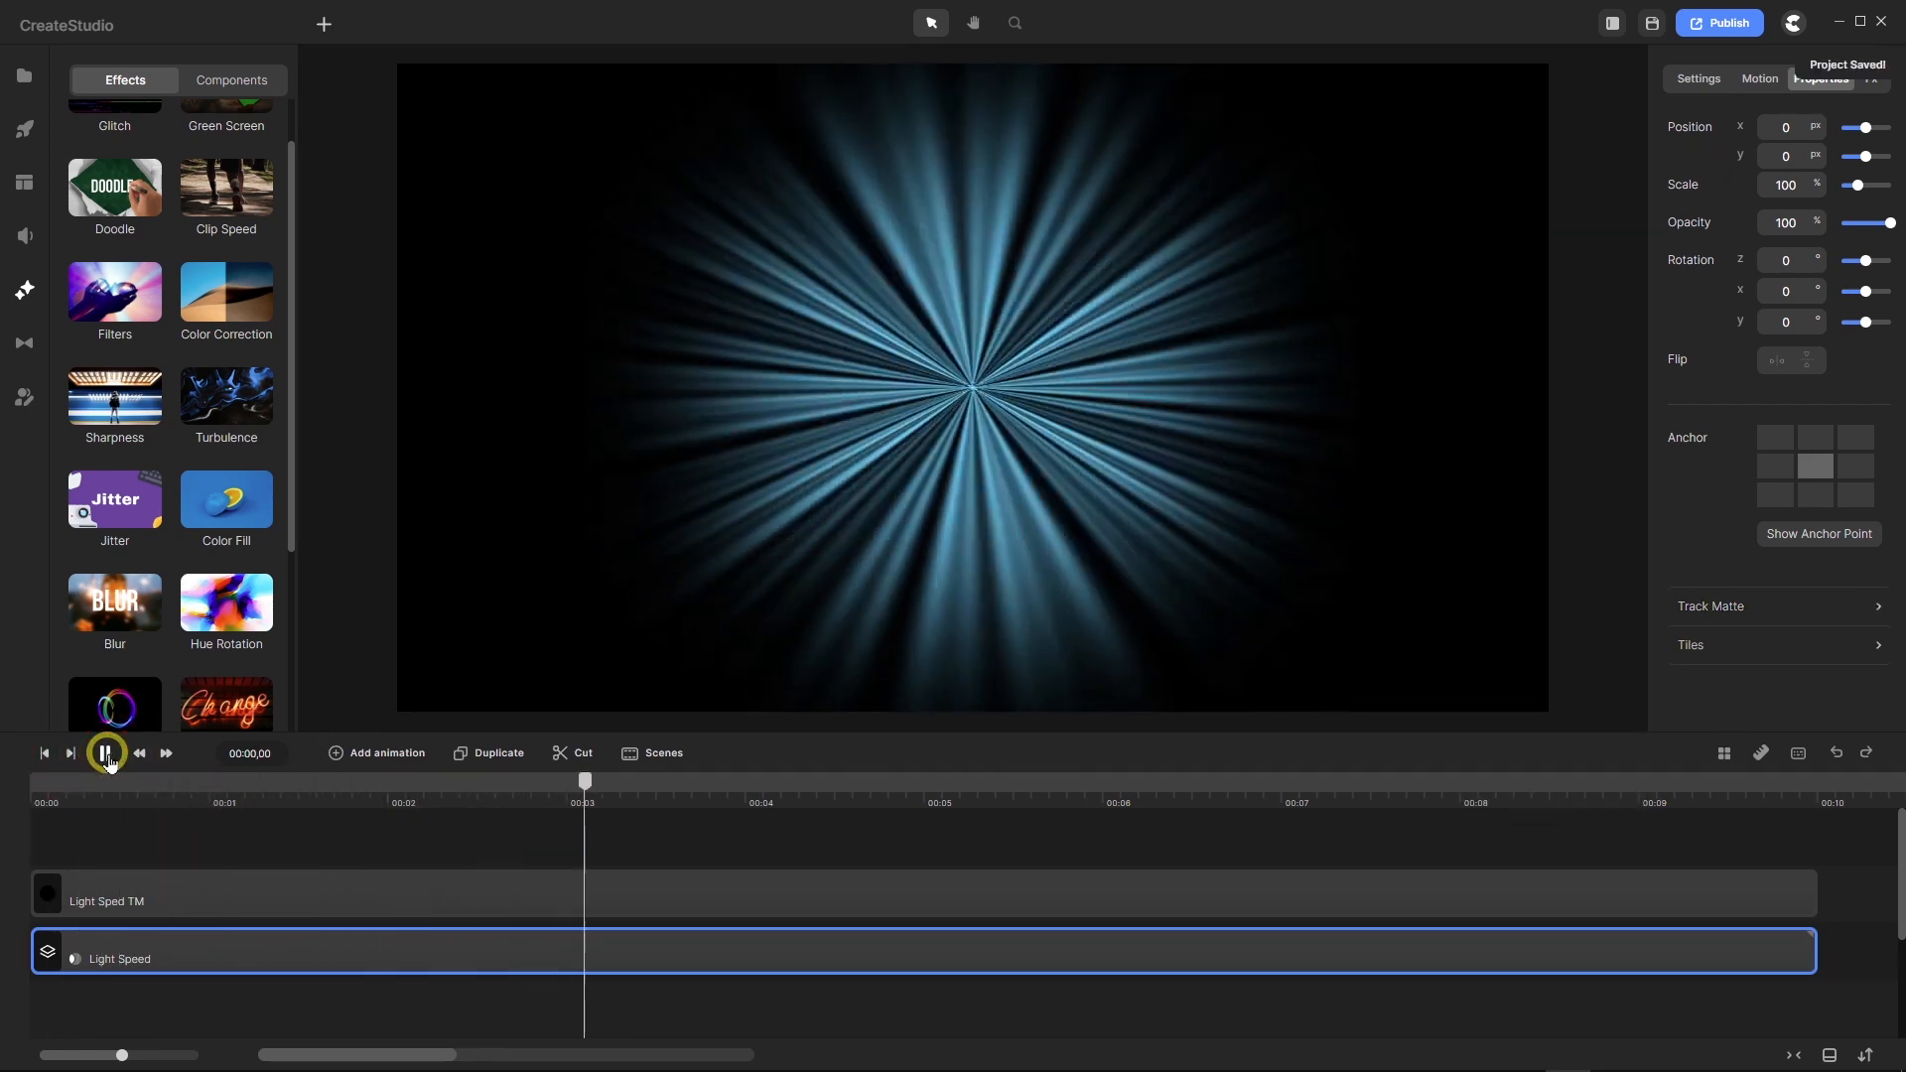
{"action": "left_click", "coordinate": [106, 755]}
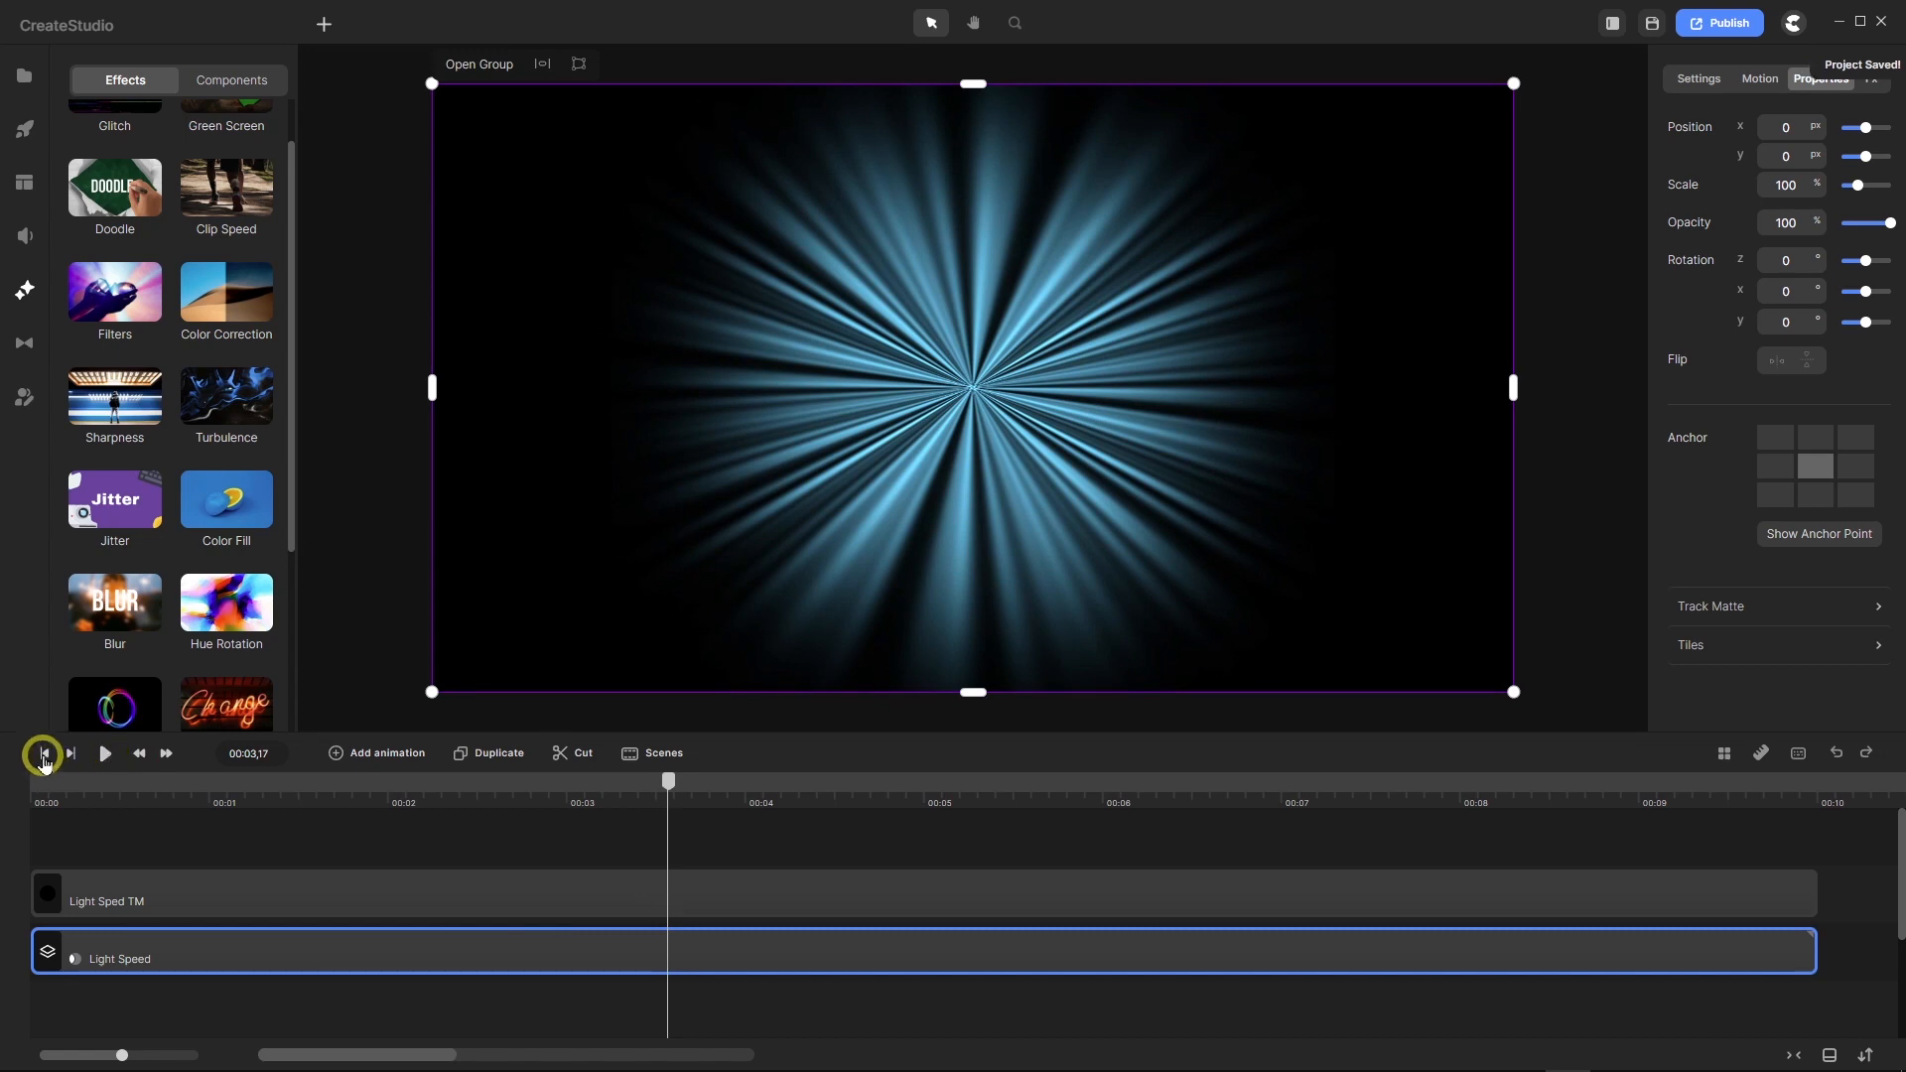
{"action": "left_click", "coordinate": [87, 763]}
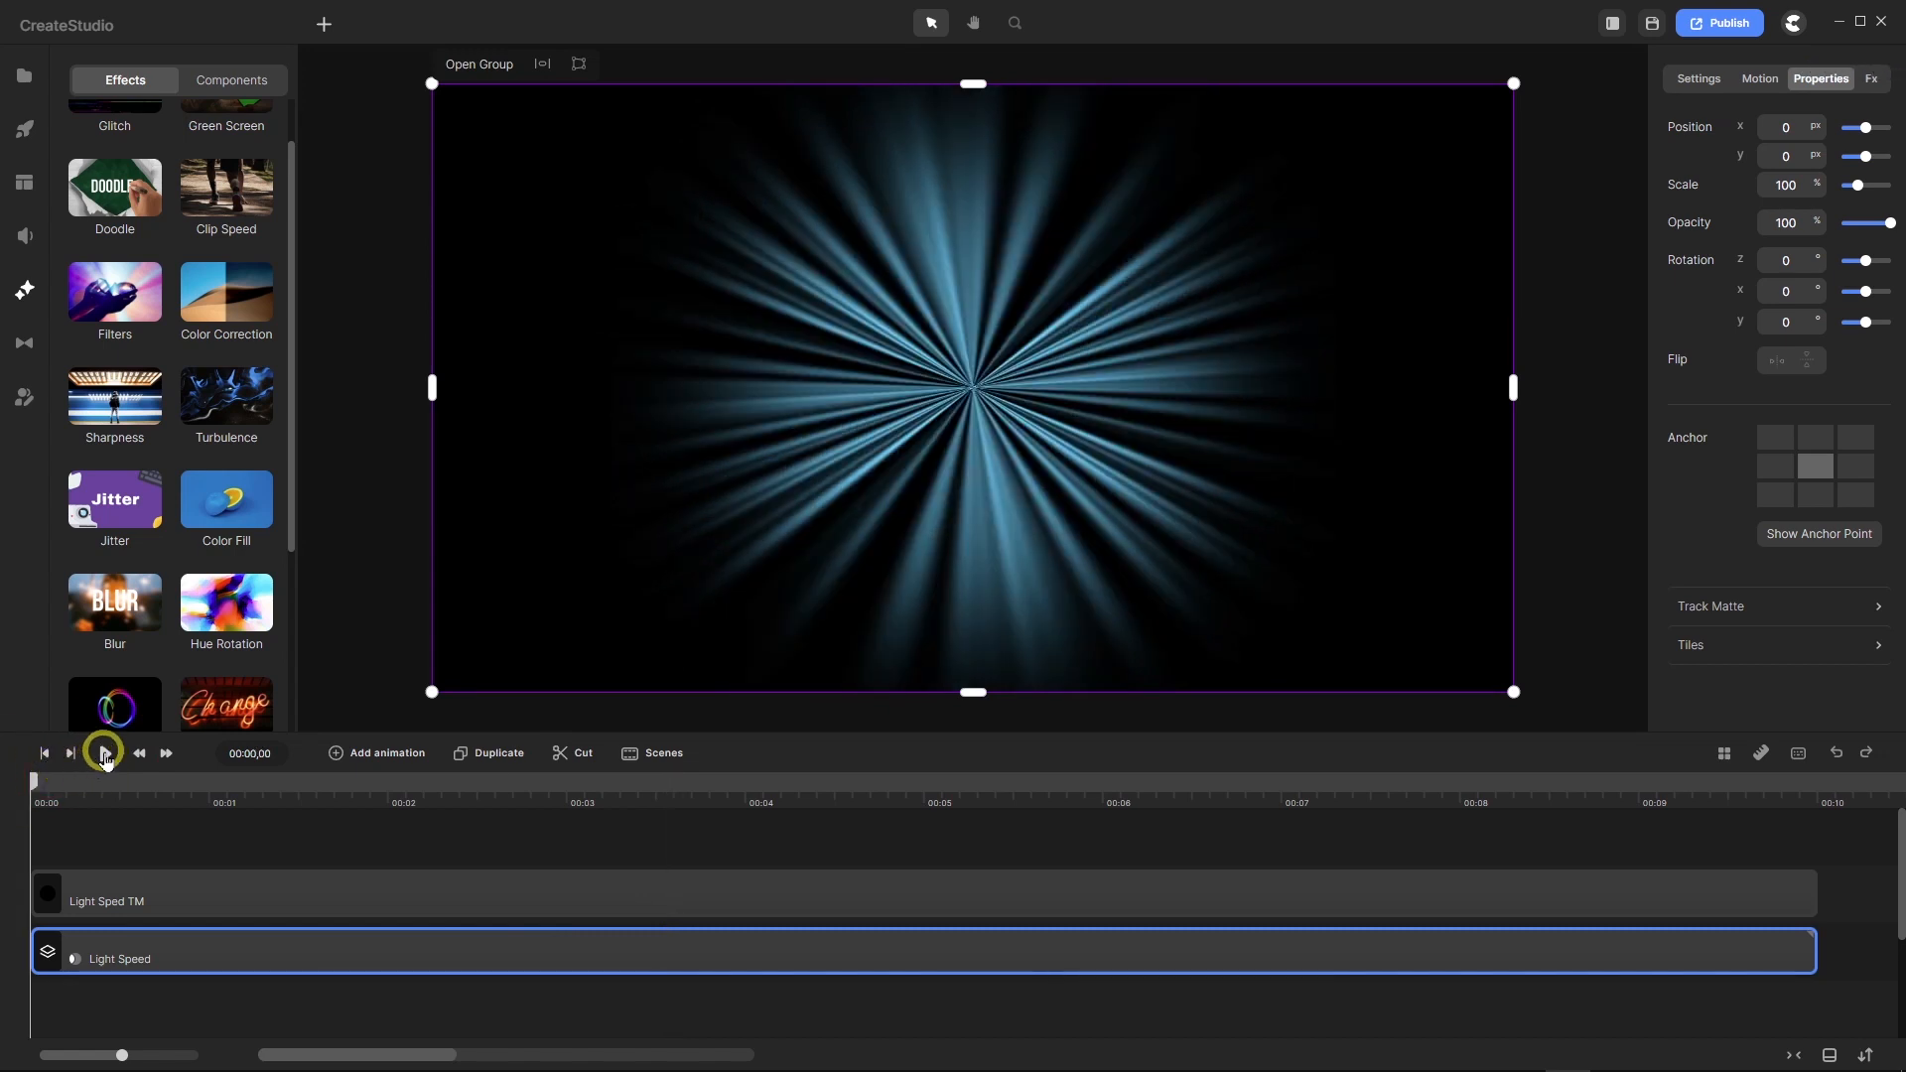
{"action": "left_click", "coordinate": [106, 755]}
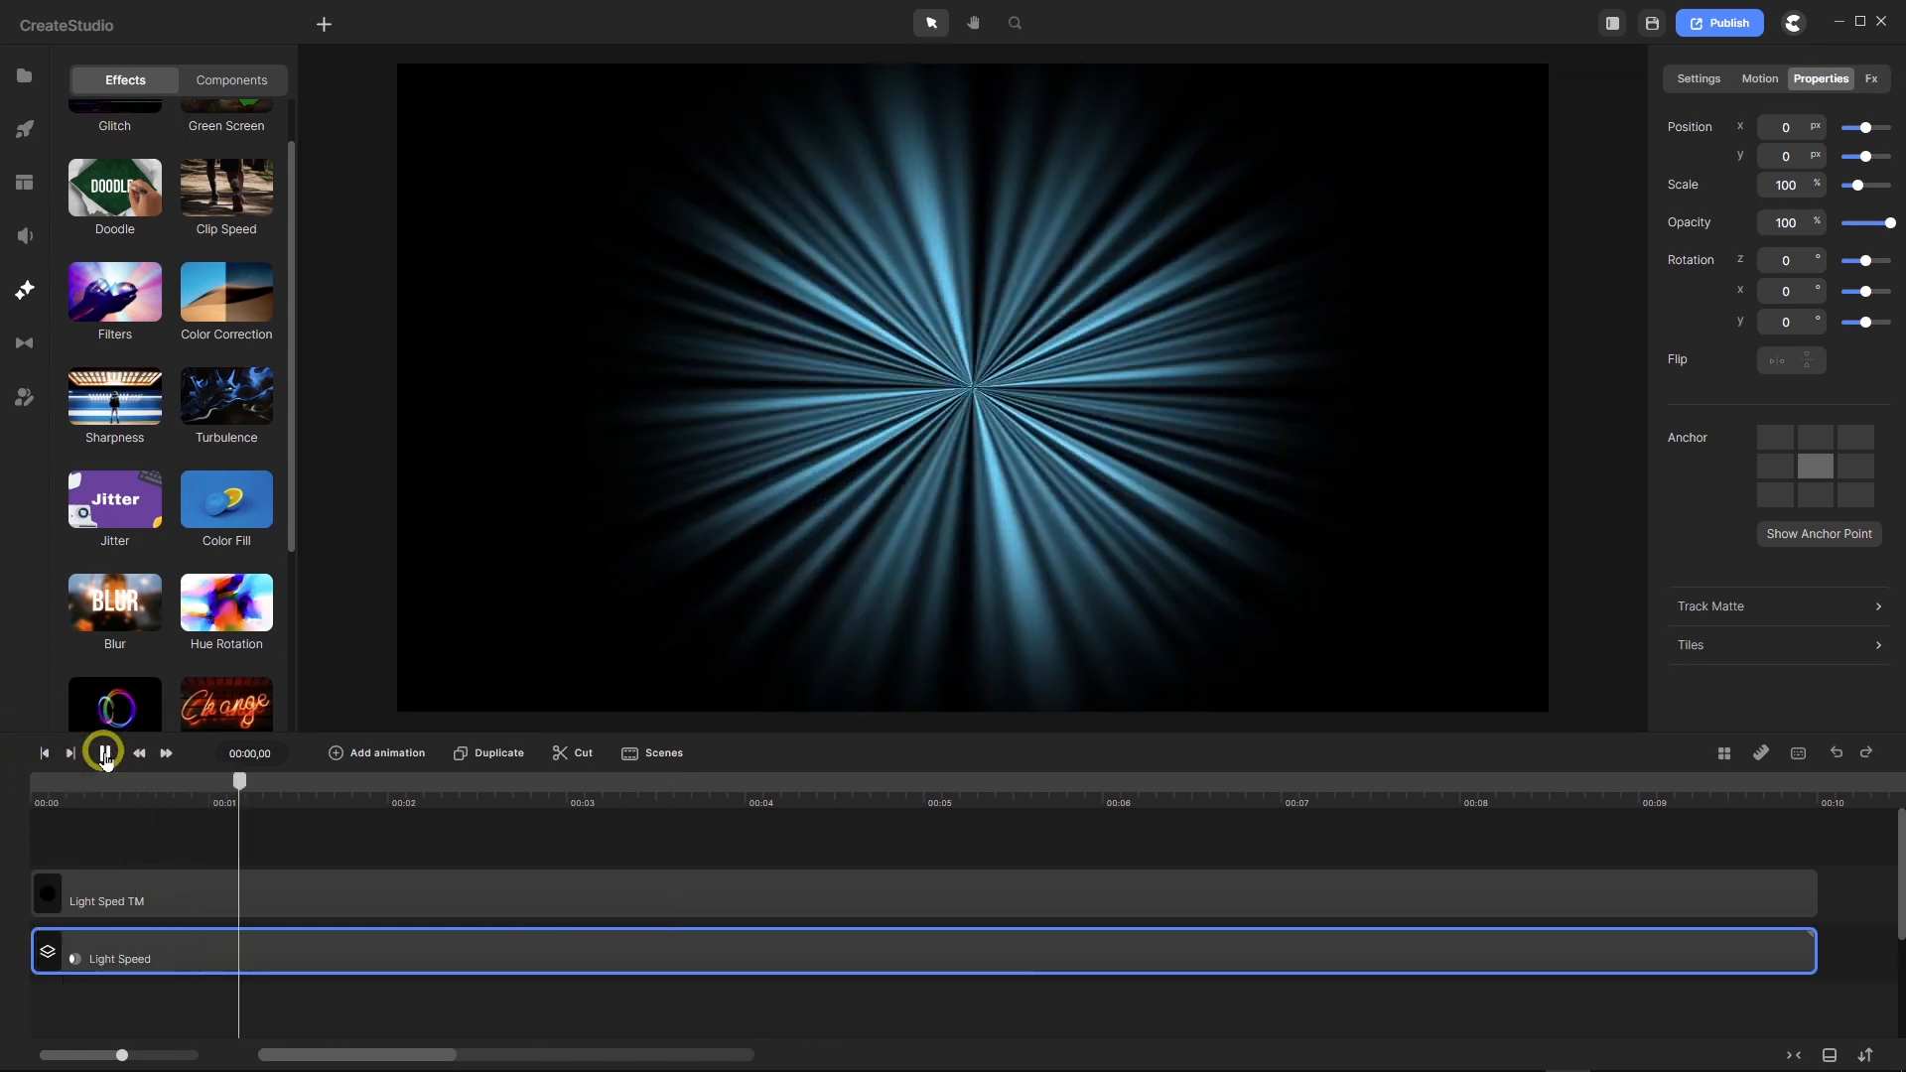
{"action": "left_click", "coordinate": [105, 754]}
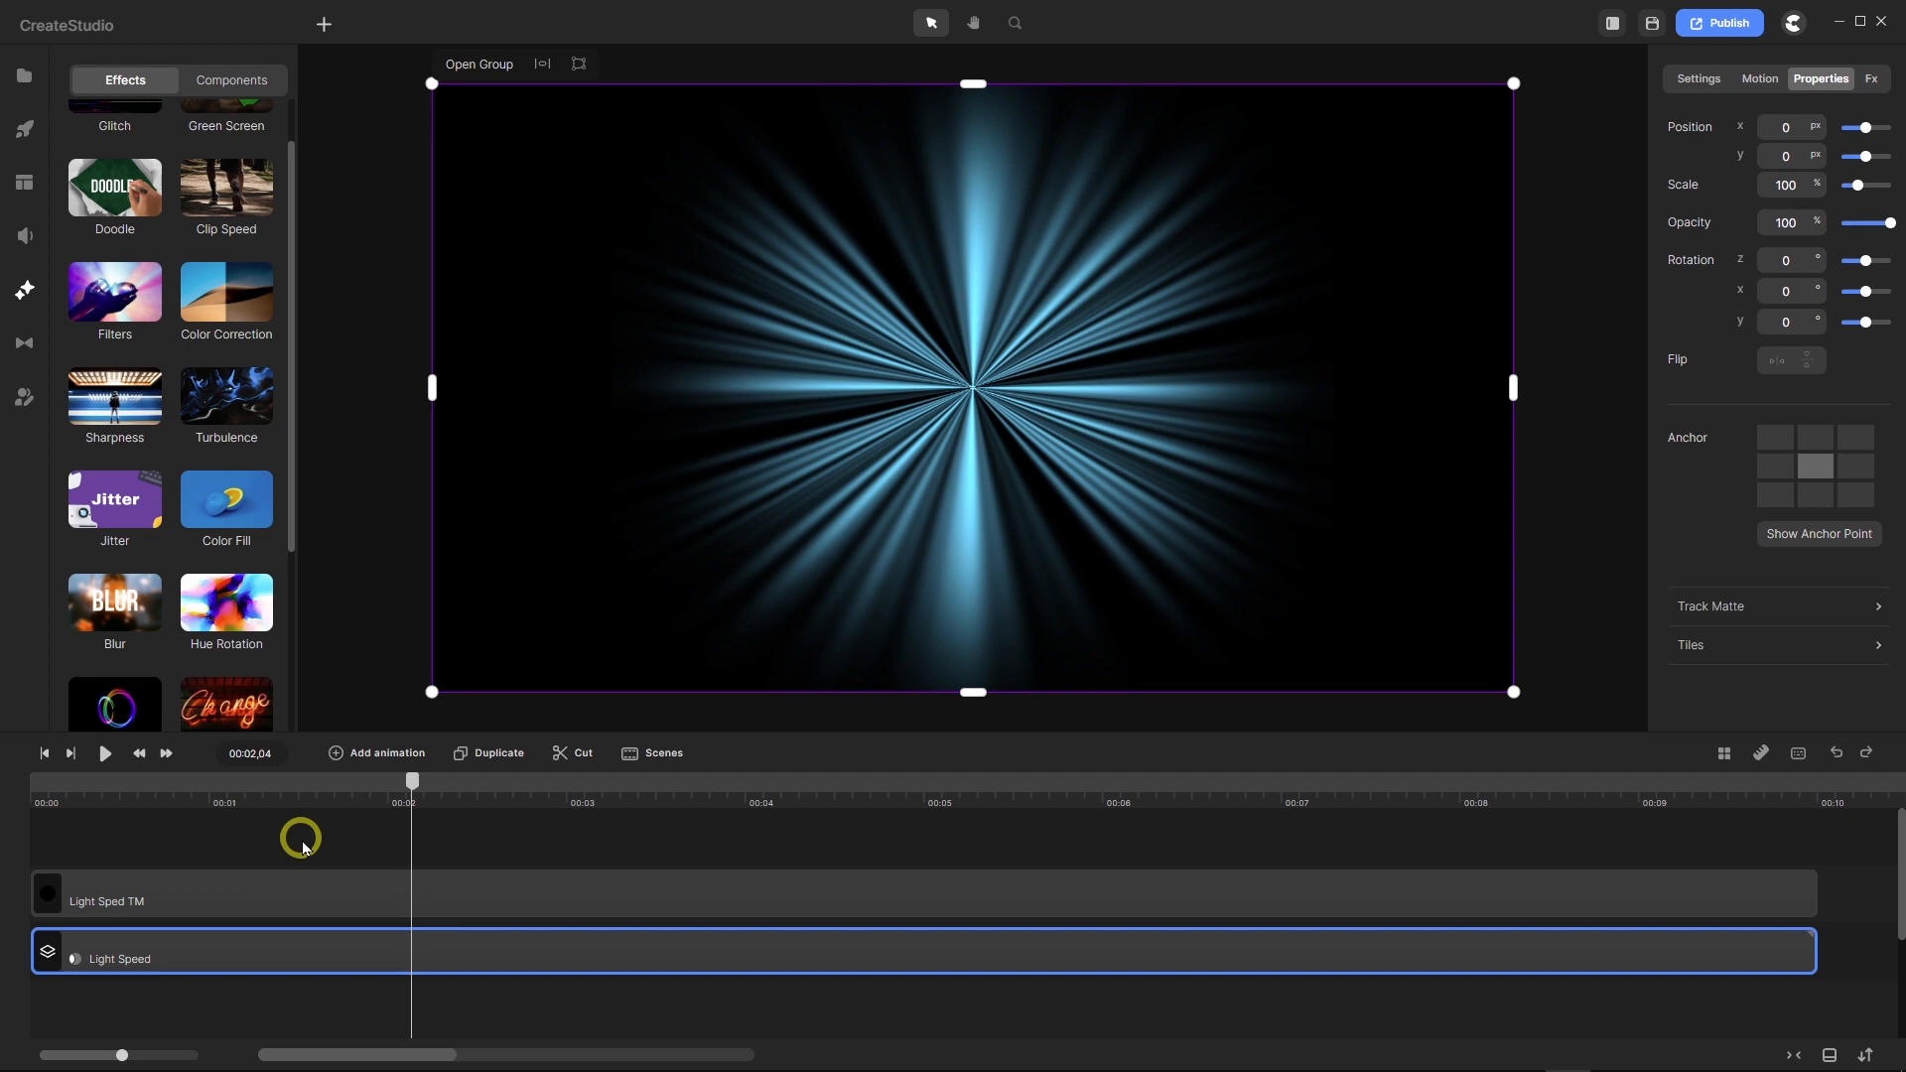
Step: Open the topmost Particles group inside Light Speed to inspect its particle settings, then return to the main timeline
{"action": "double_click", "coordinate": [254, 958]}
{"action": "left_click", "coordinate": [266, 899]}
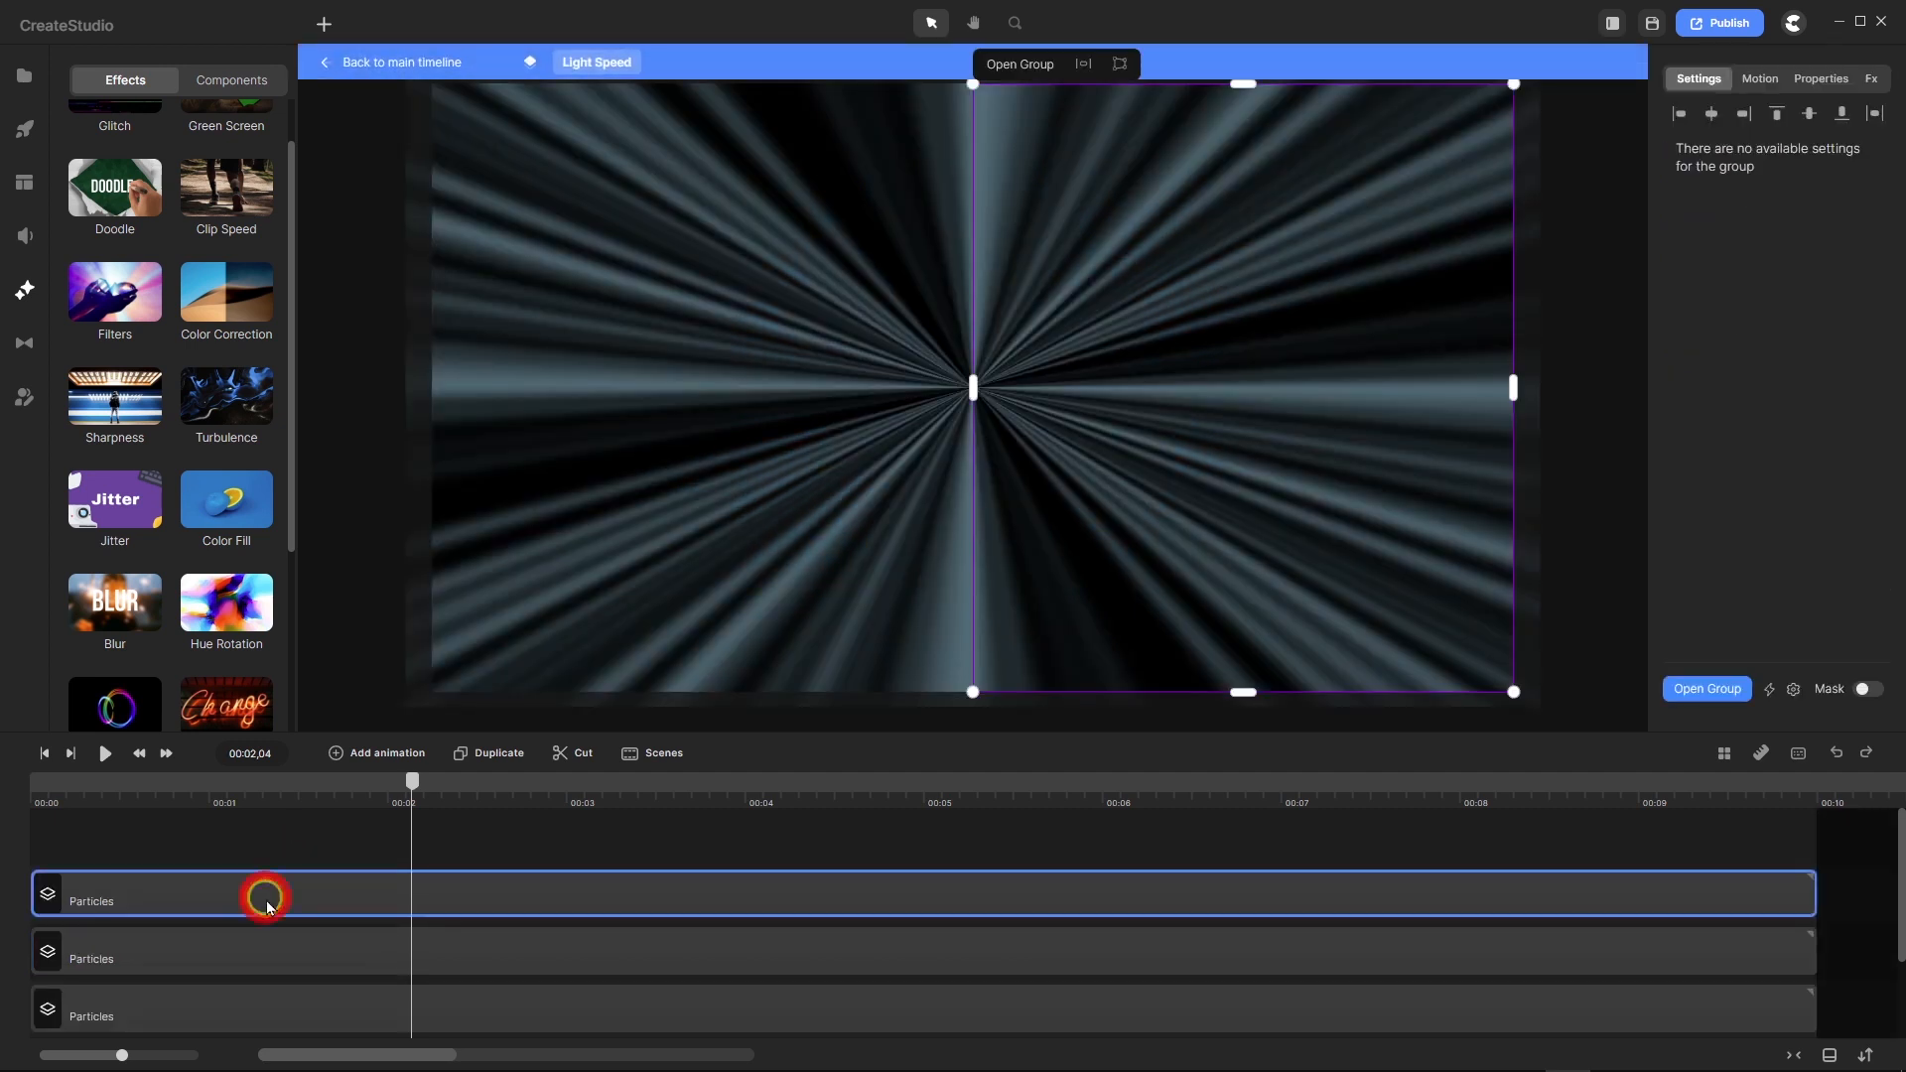
{"action": "double_click", "coordinate": [266, 900]}
{"action": "left_click", "coordinate": [481, 869]}
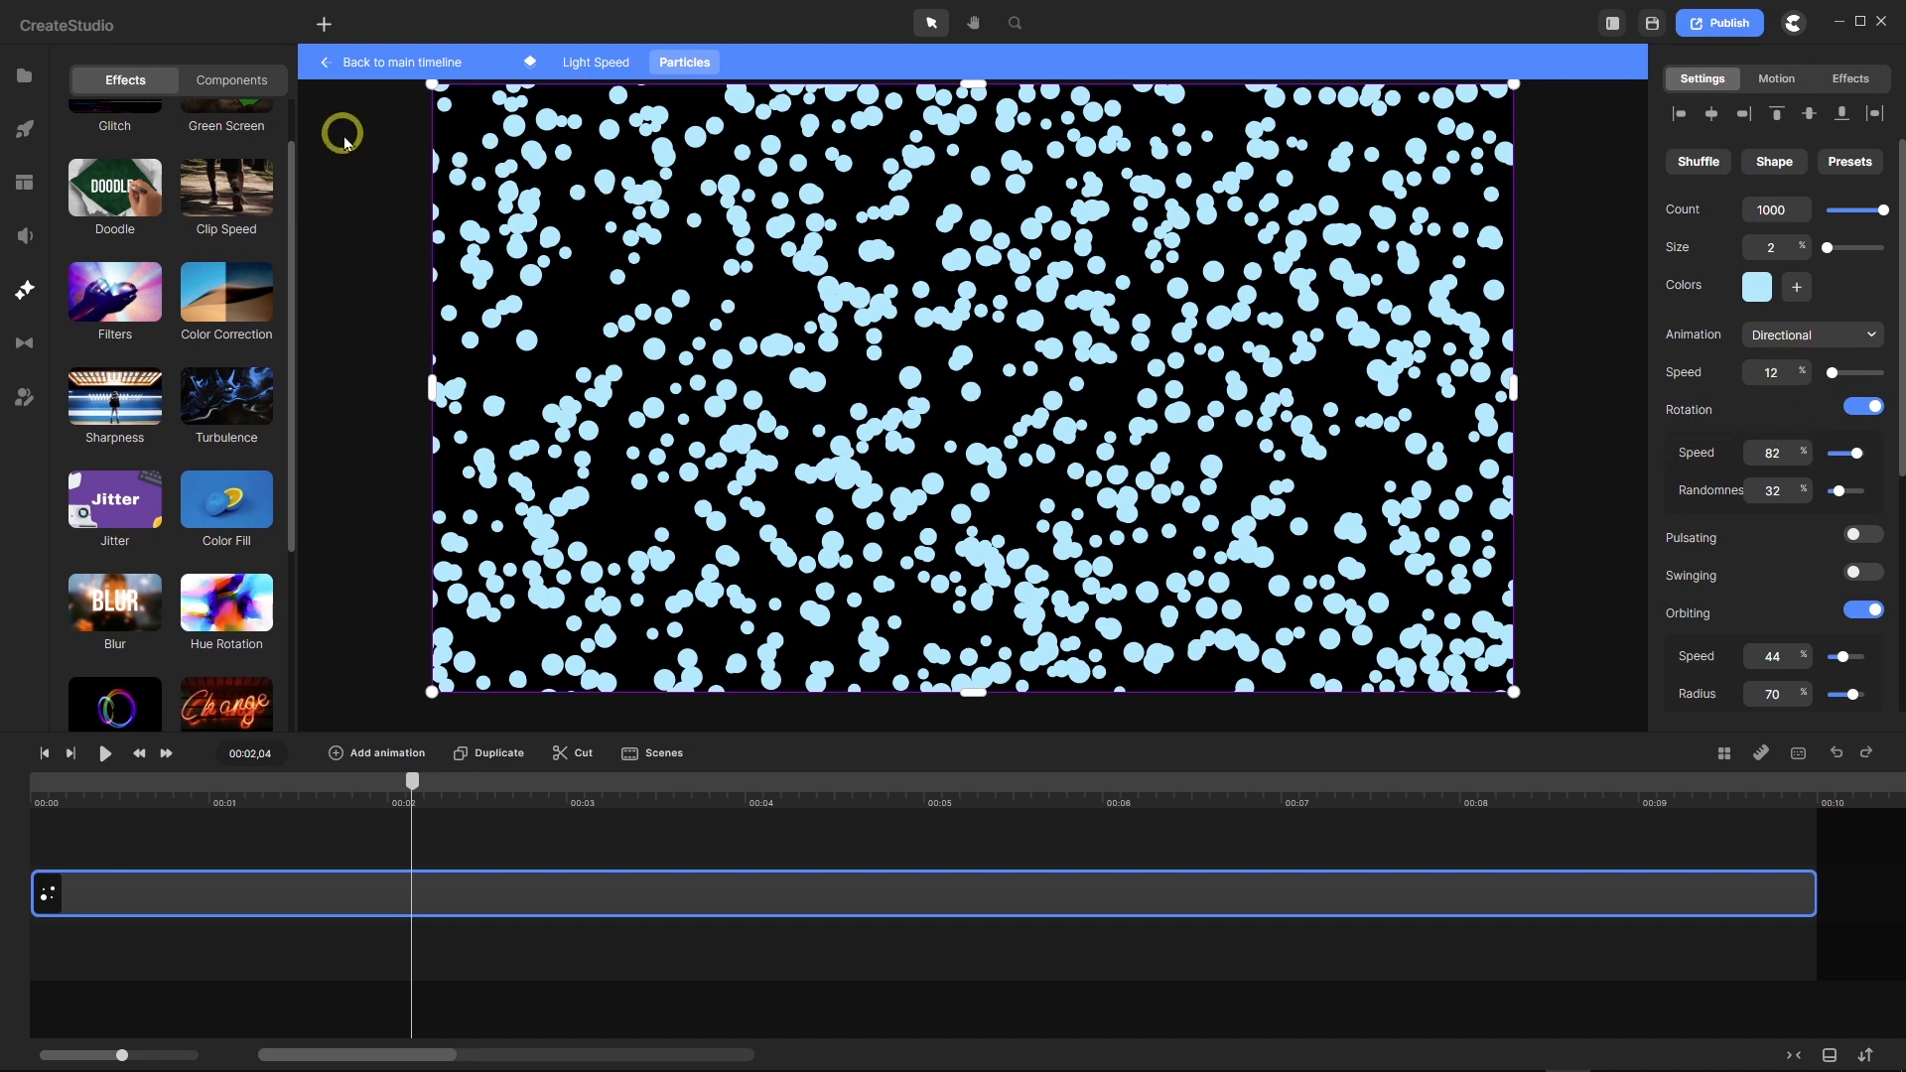
{"action": "left_click", "coordinate": [374, 63]}
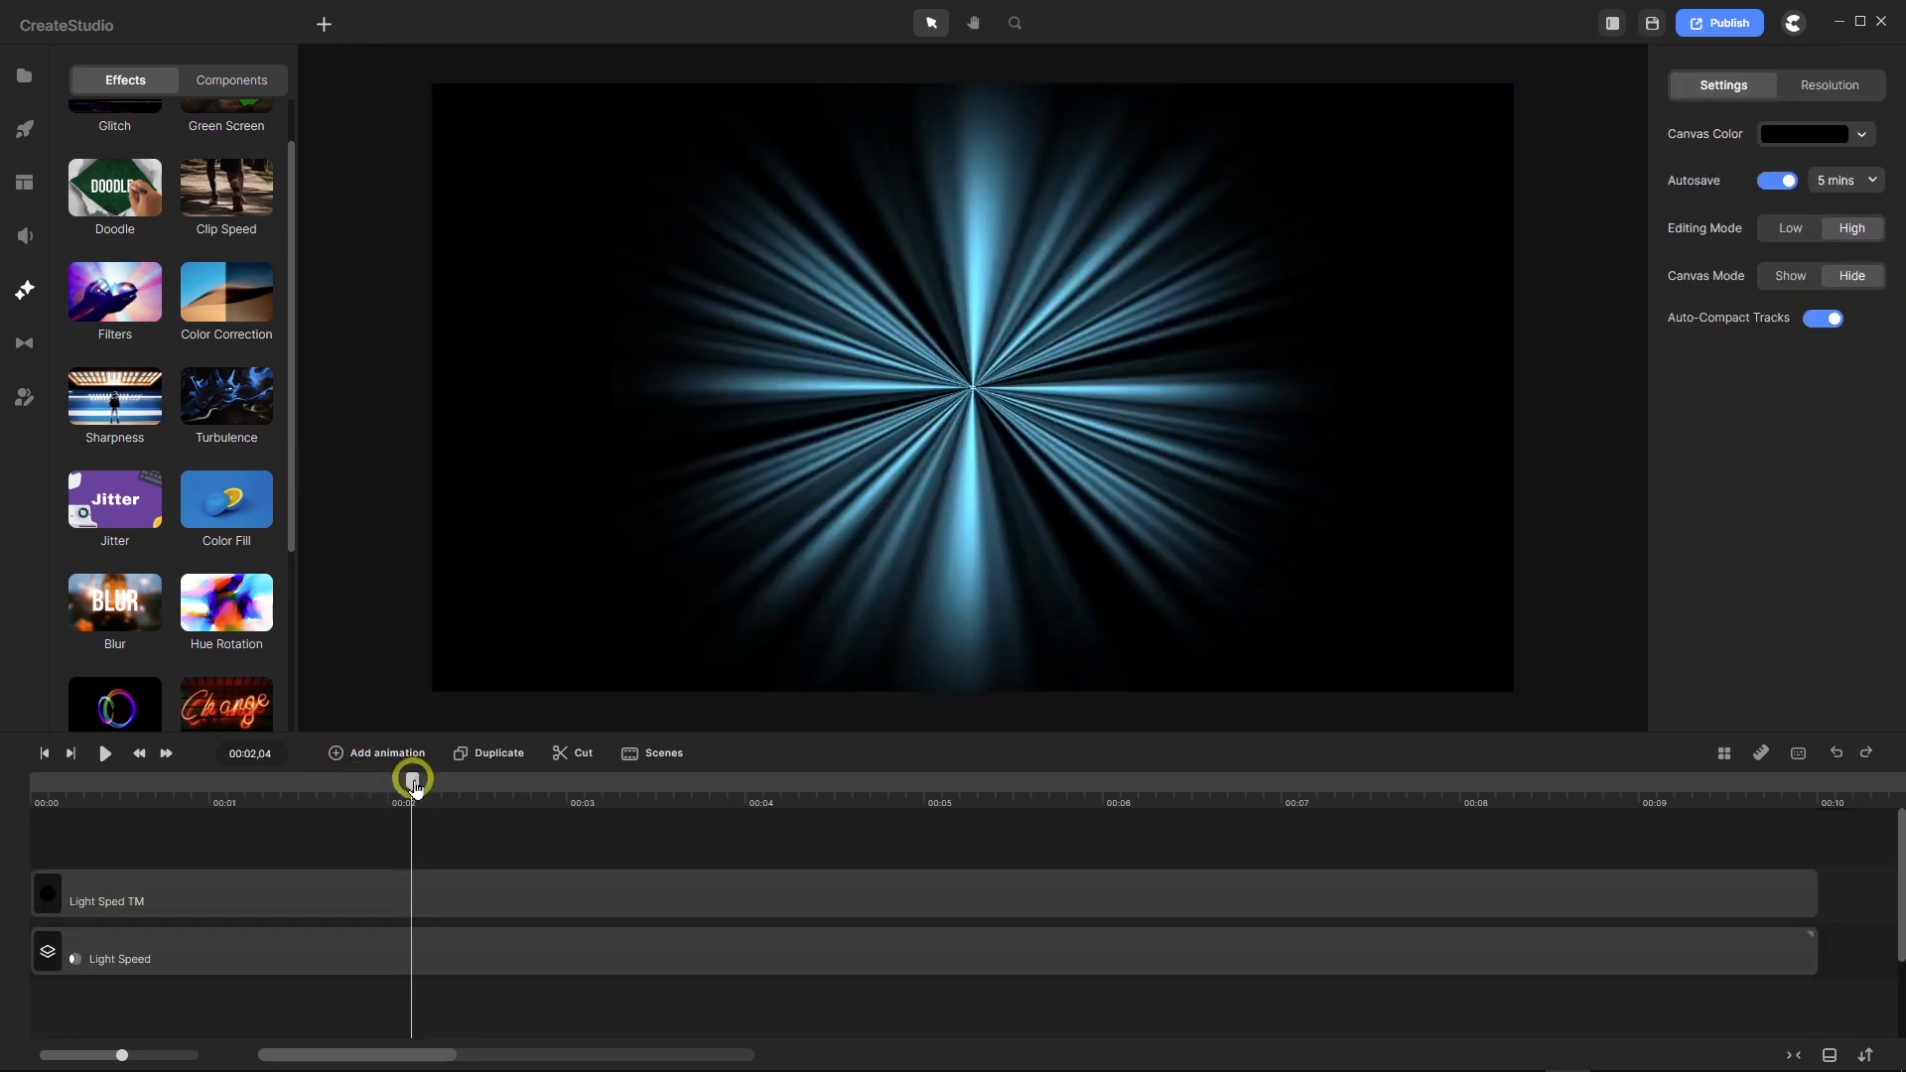
Step: Move the playhead to about 00:00,16 and invert the Light Speed group's track matte
{"action": "left_click_drag", "start_coordinate": [414, 787], "coordinate": [127, 784]}
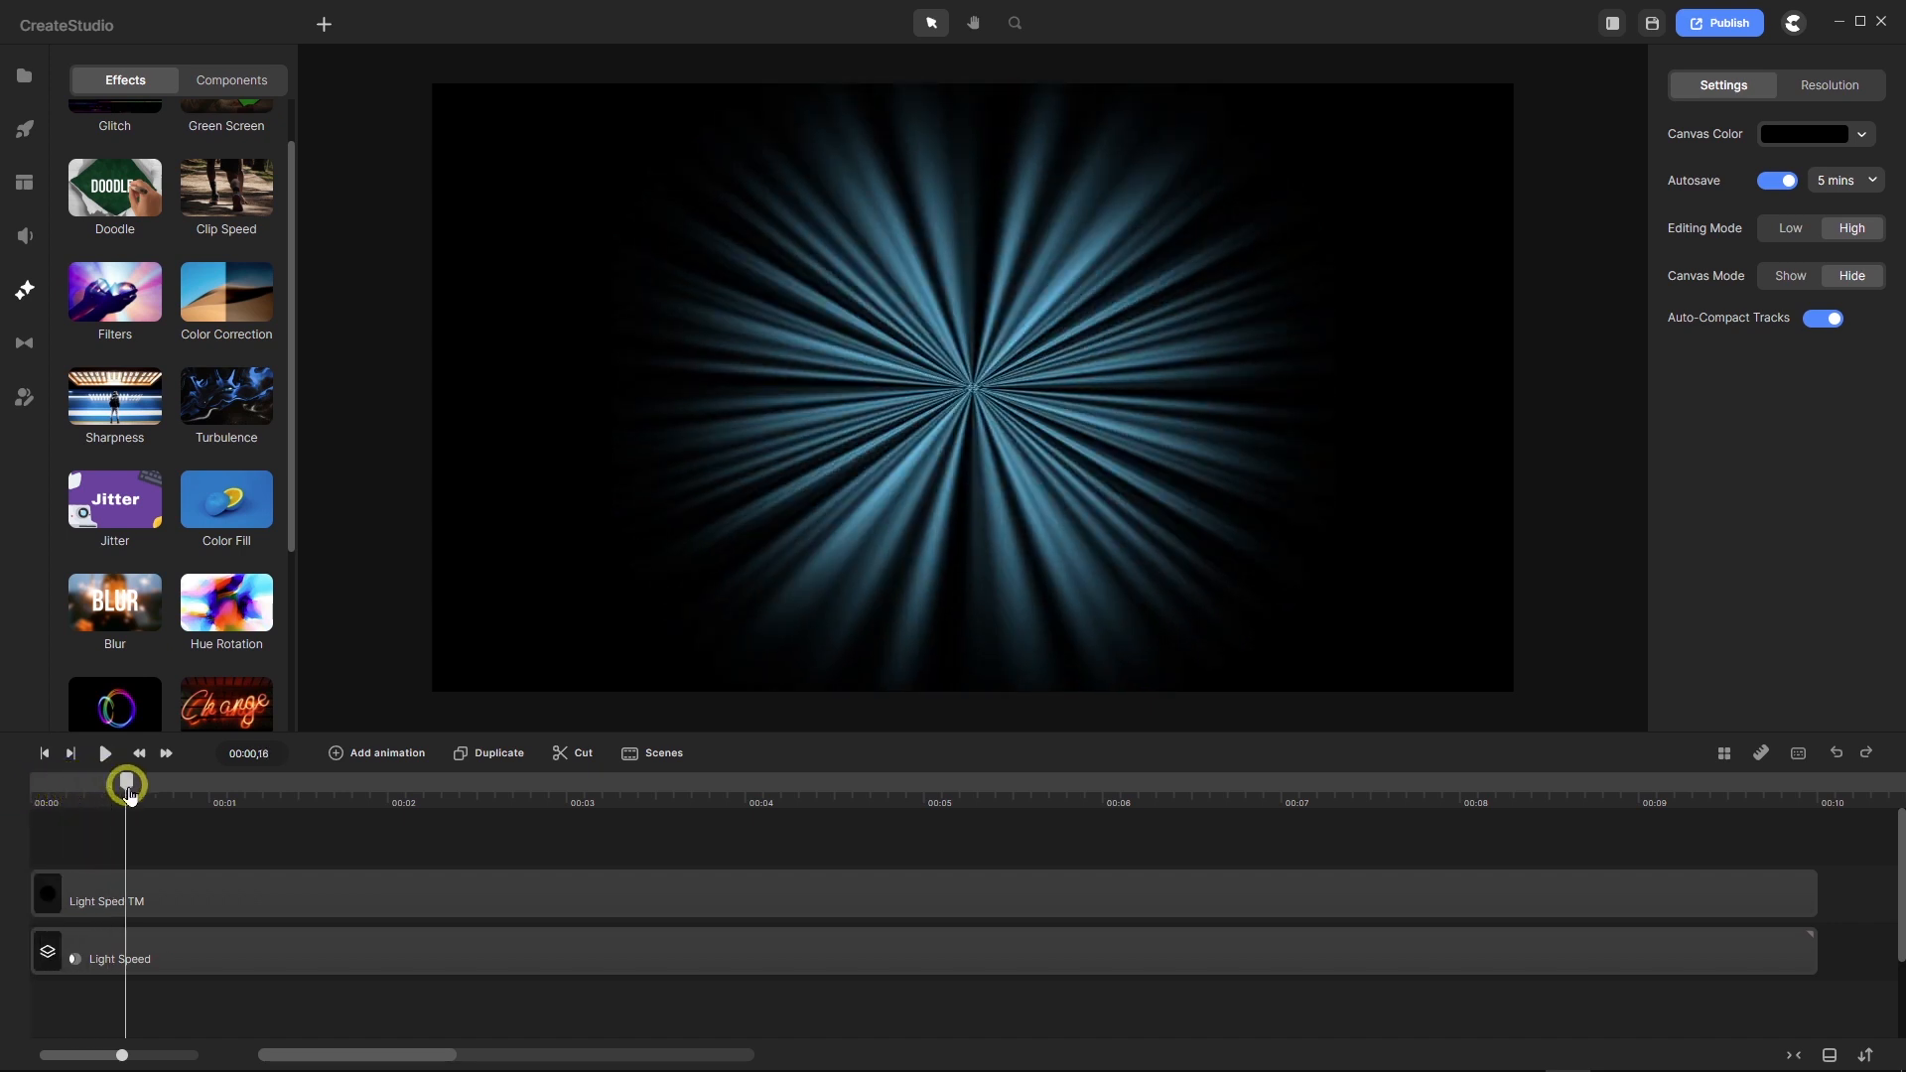
{"action": "left_click", "coordinate": [99, 963]}
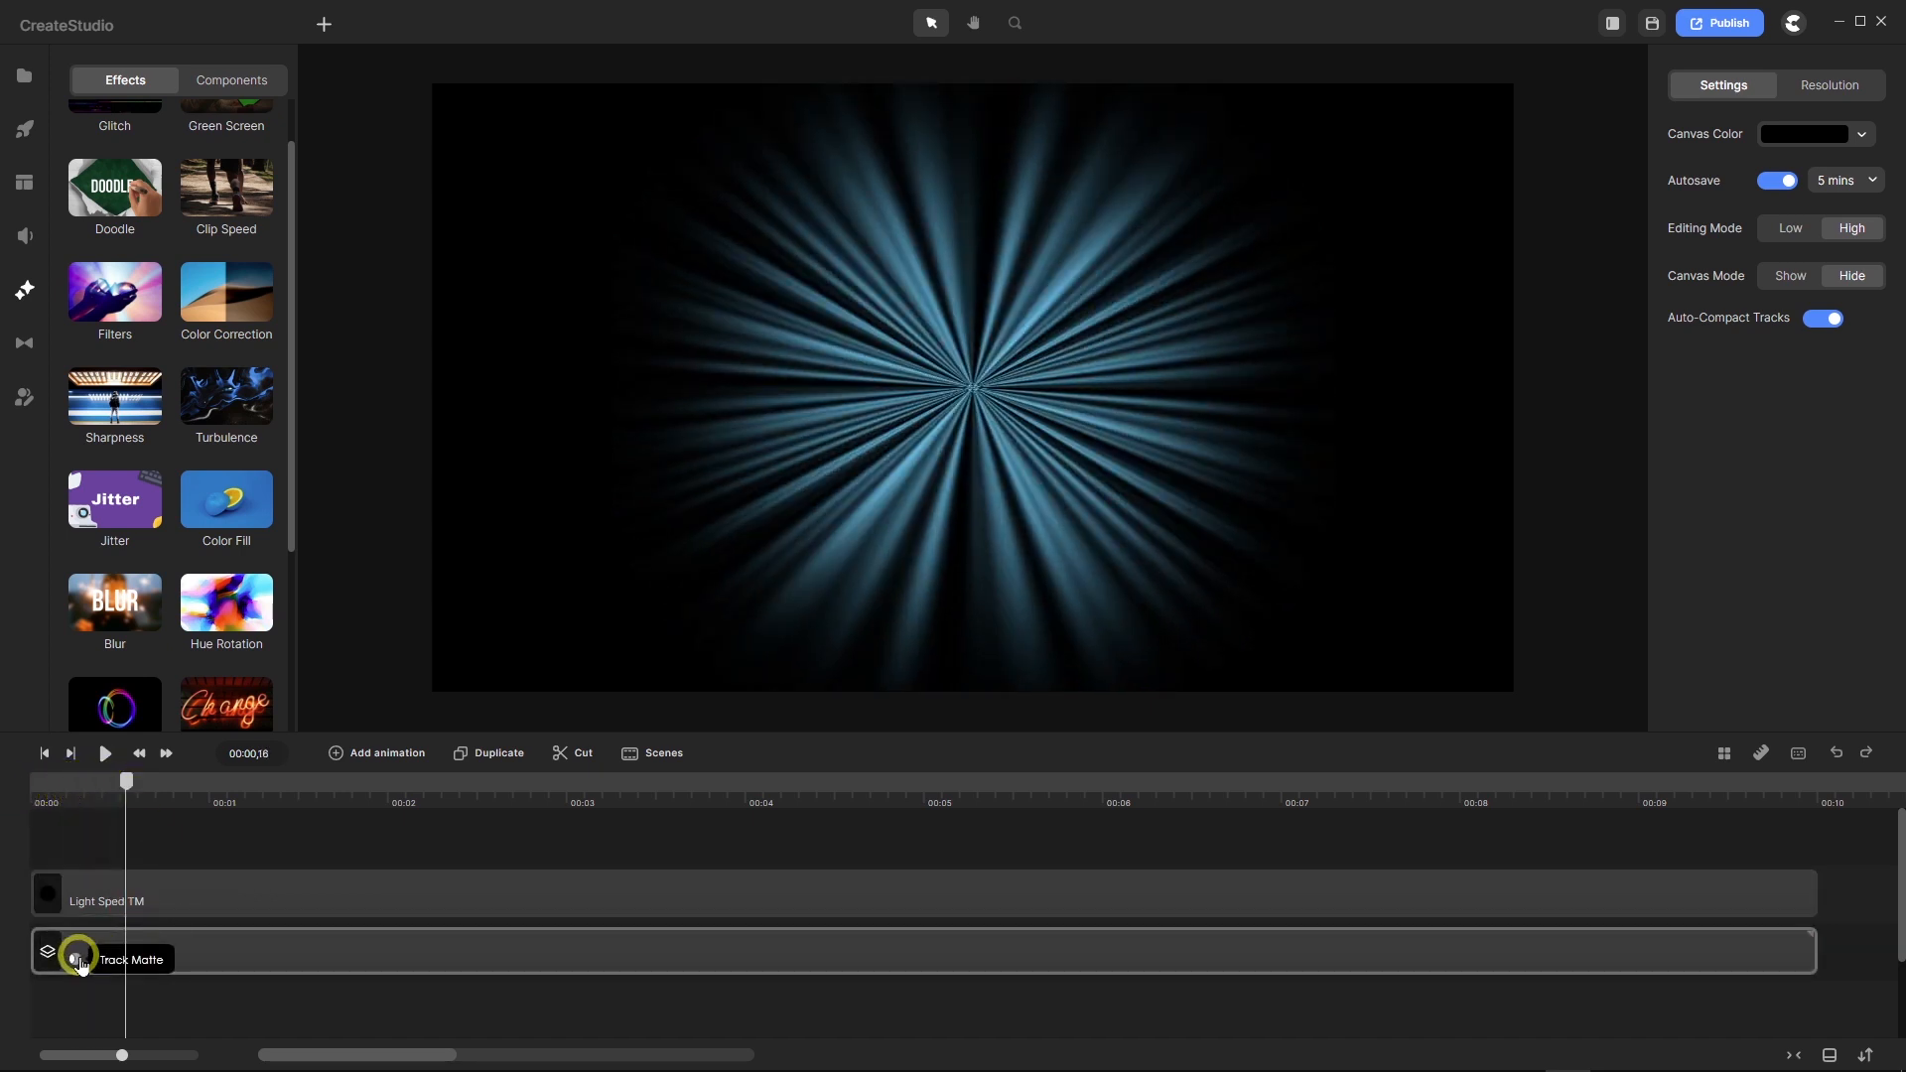
{"action": "left_click", "coordinate": [79, 958]}
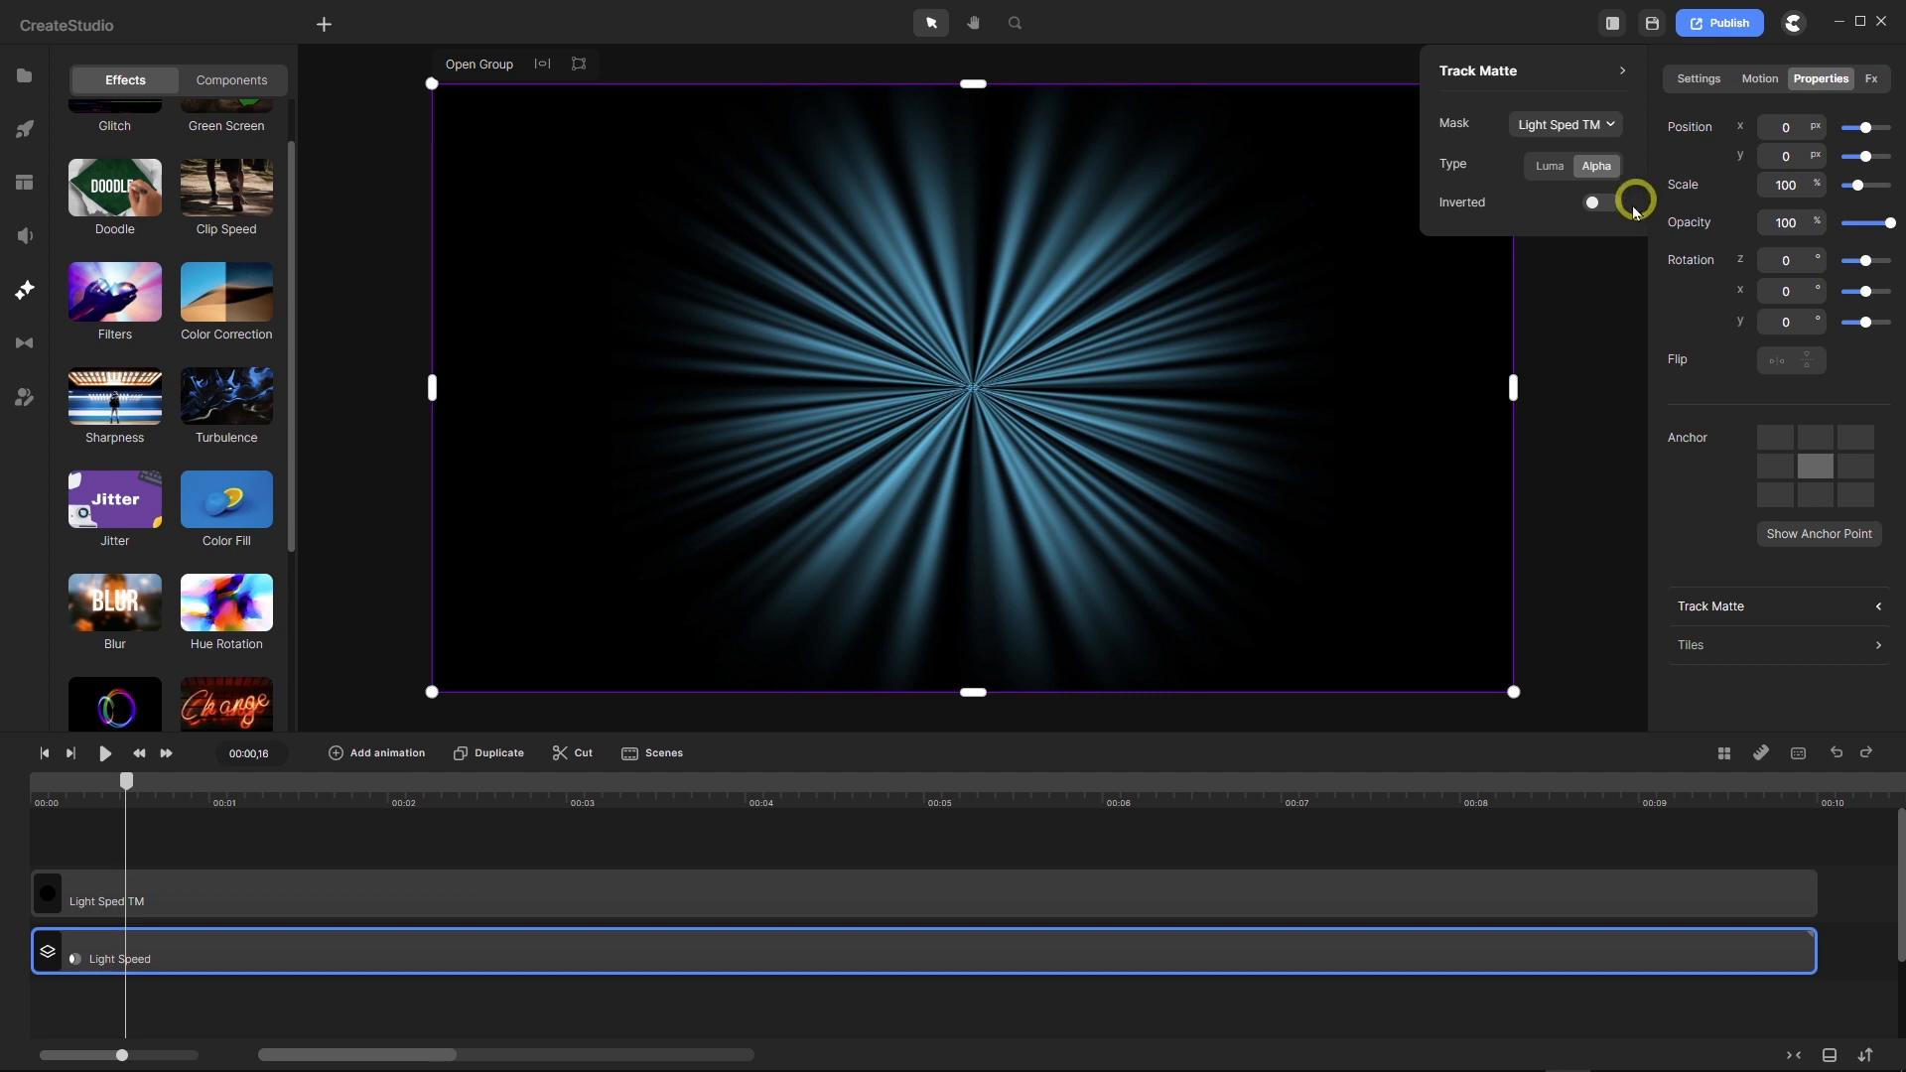
{"action": "left_click", "coordinate": [1612, 203]}
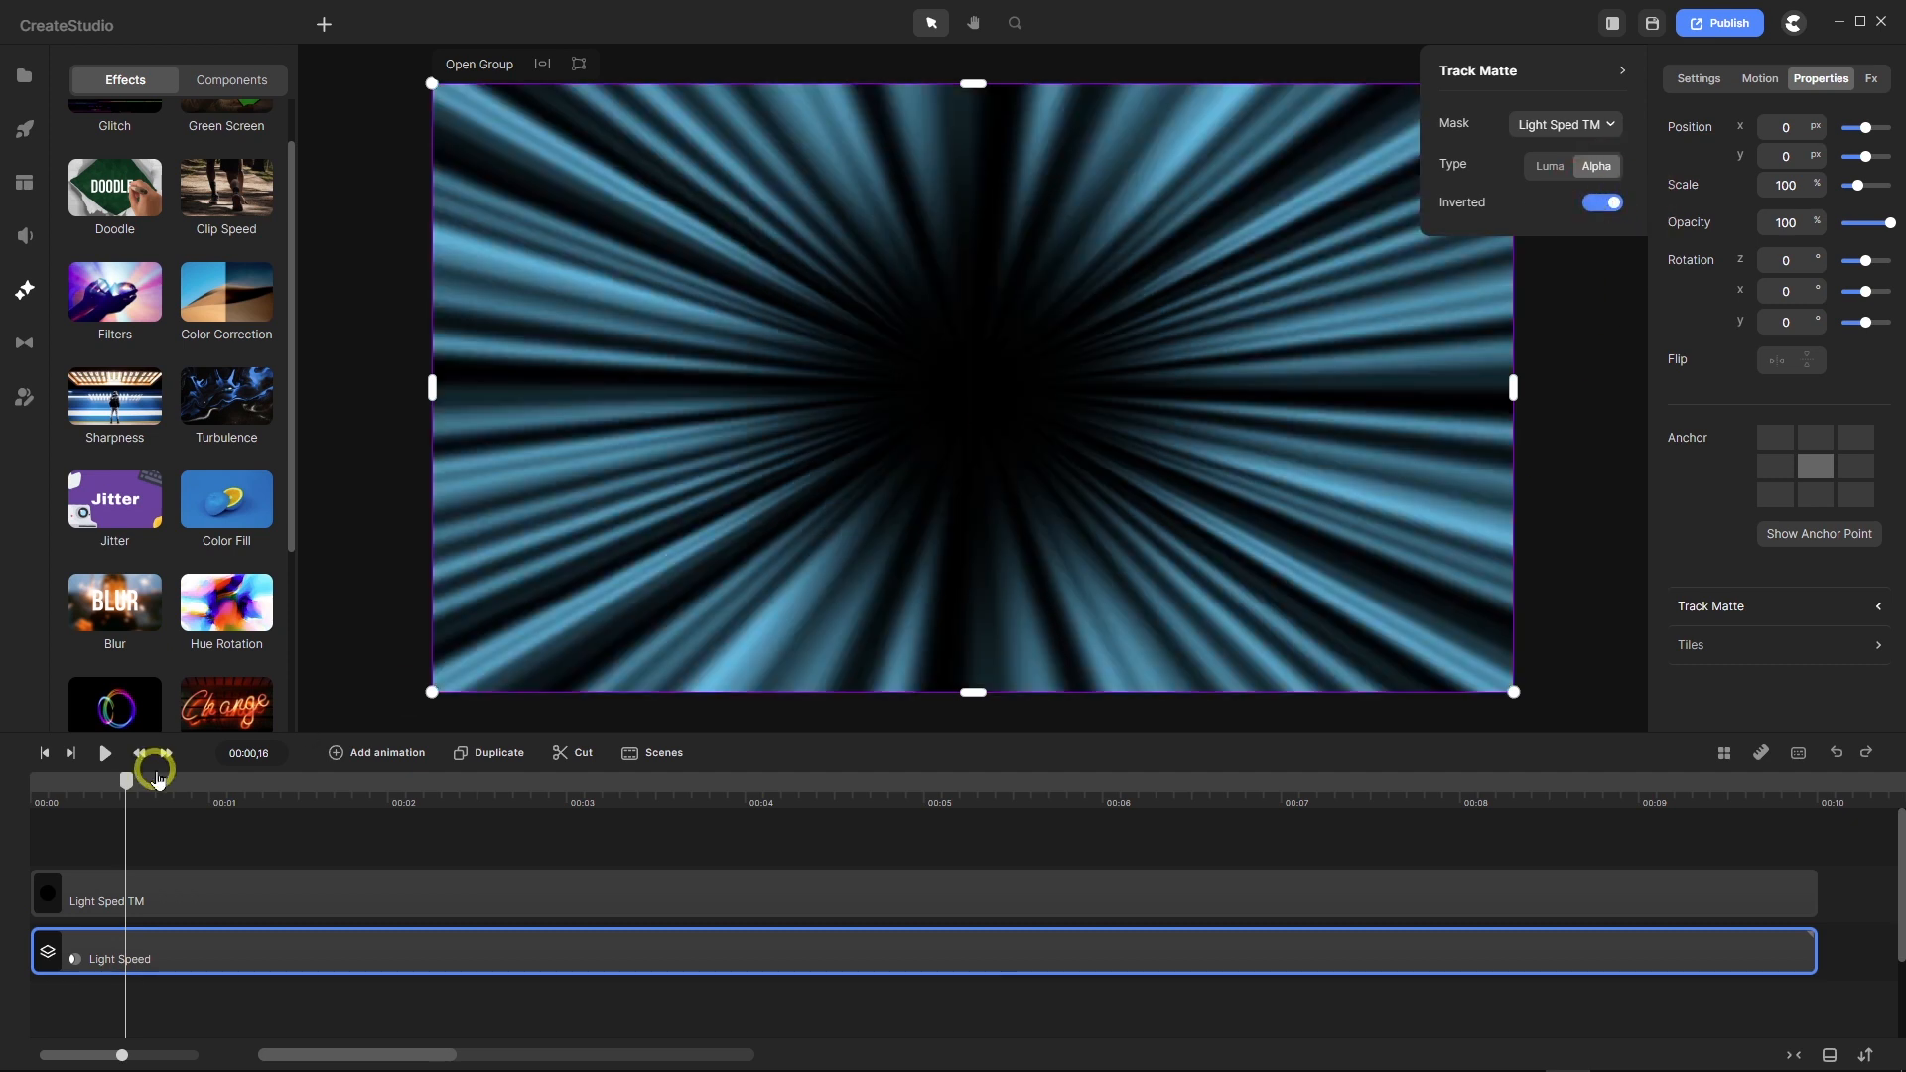
Step: Play back the animation with the inverted track matte from the start, then stop it
{"action": "left_click", "coordinate": [45, 755]}
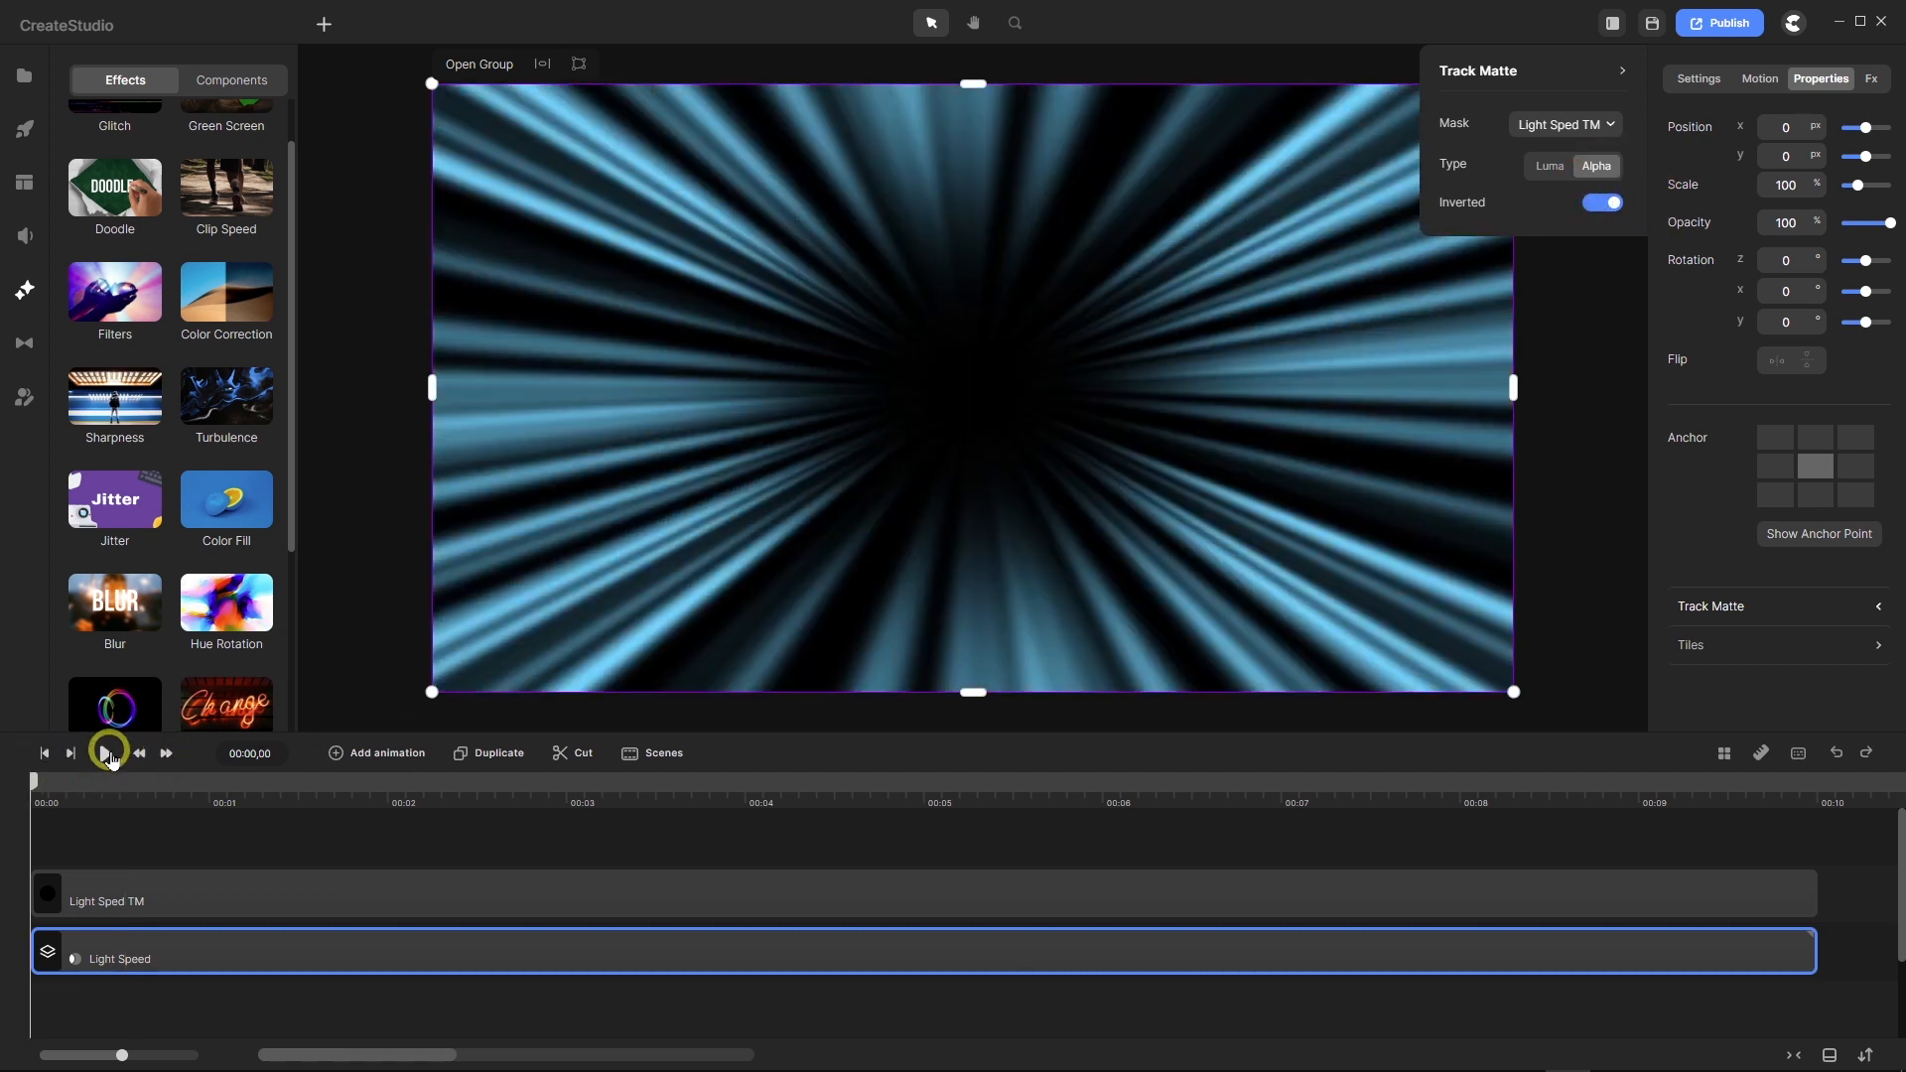
{"action": "left_click", "coordinate": [106, 755]}
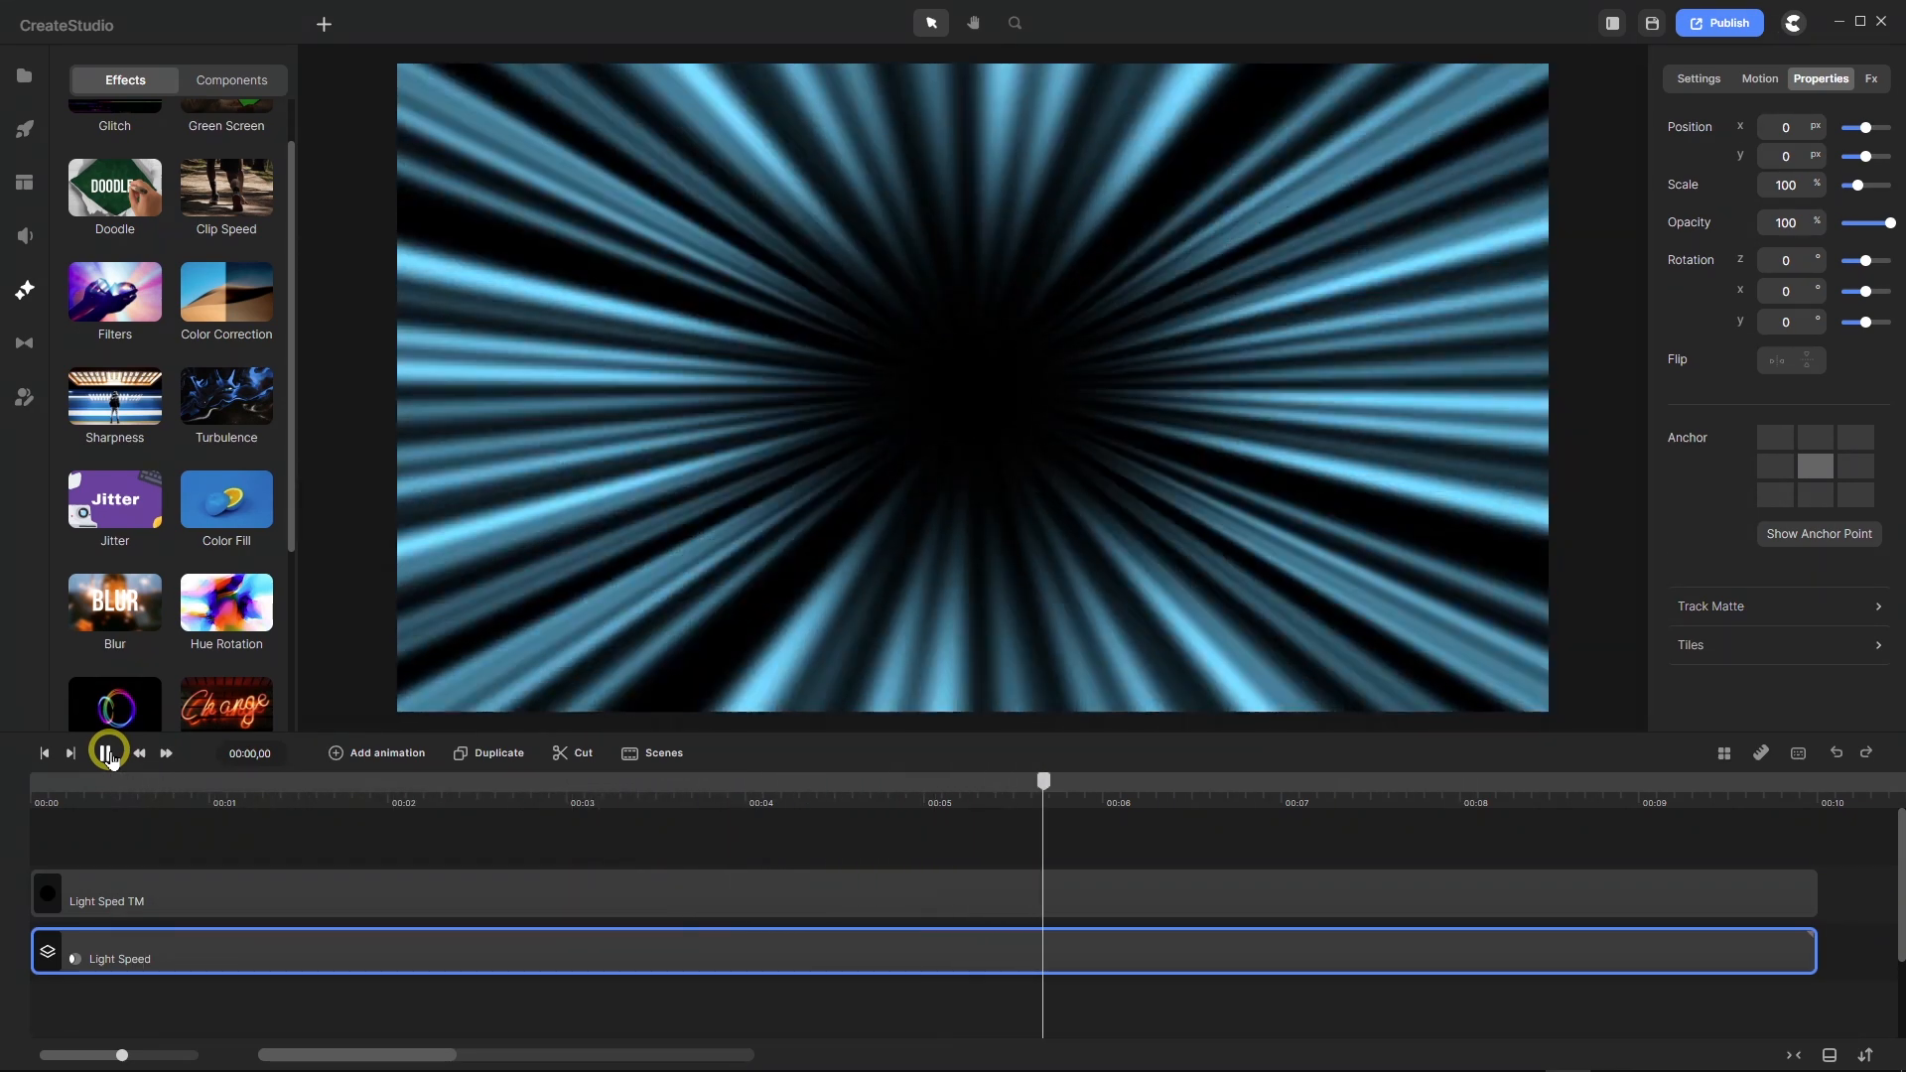
{"action": "left_click", "coordinate": [106, 754]}
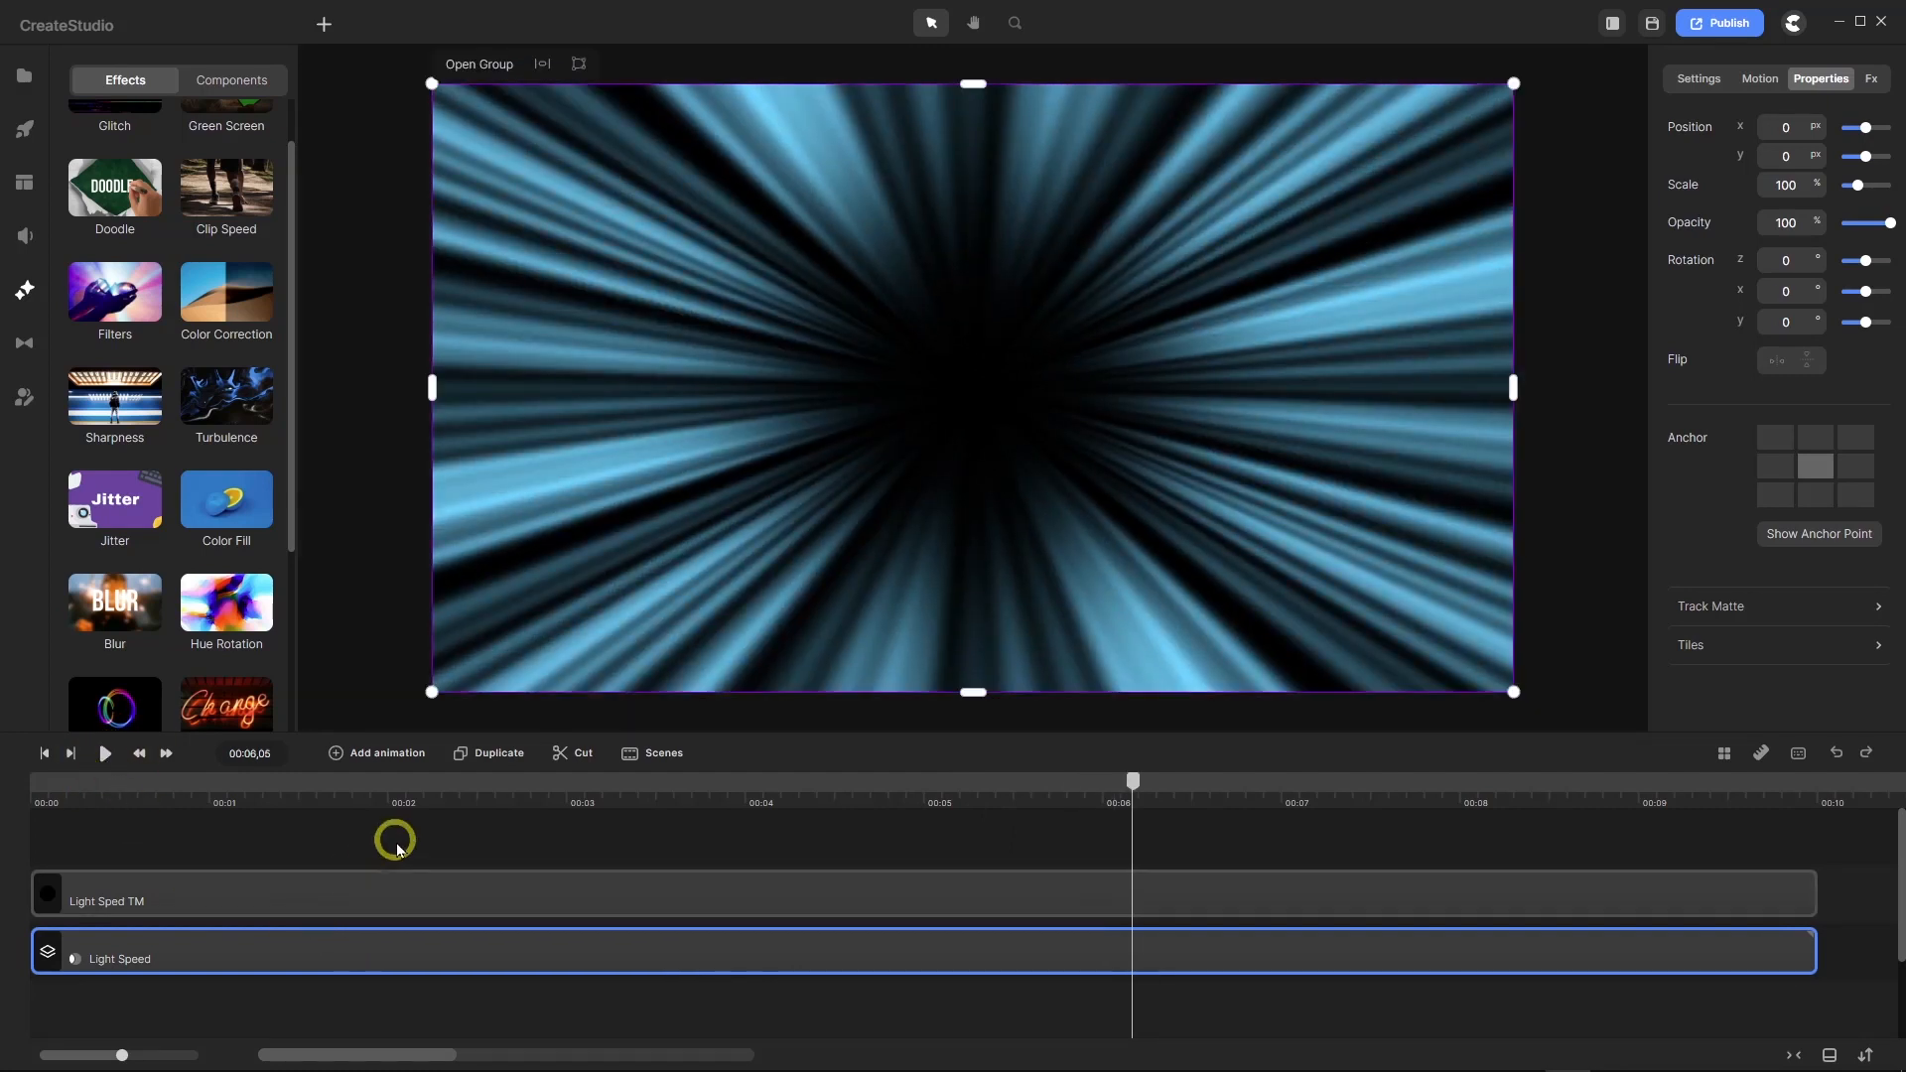